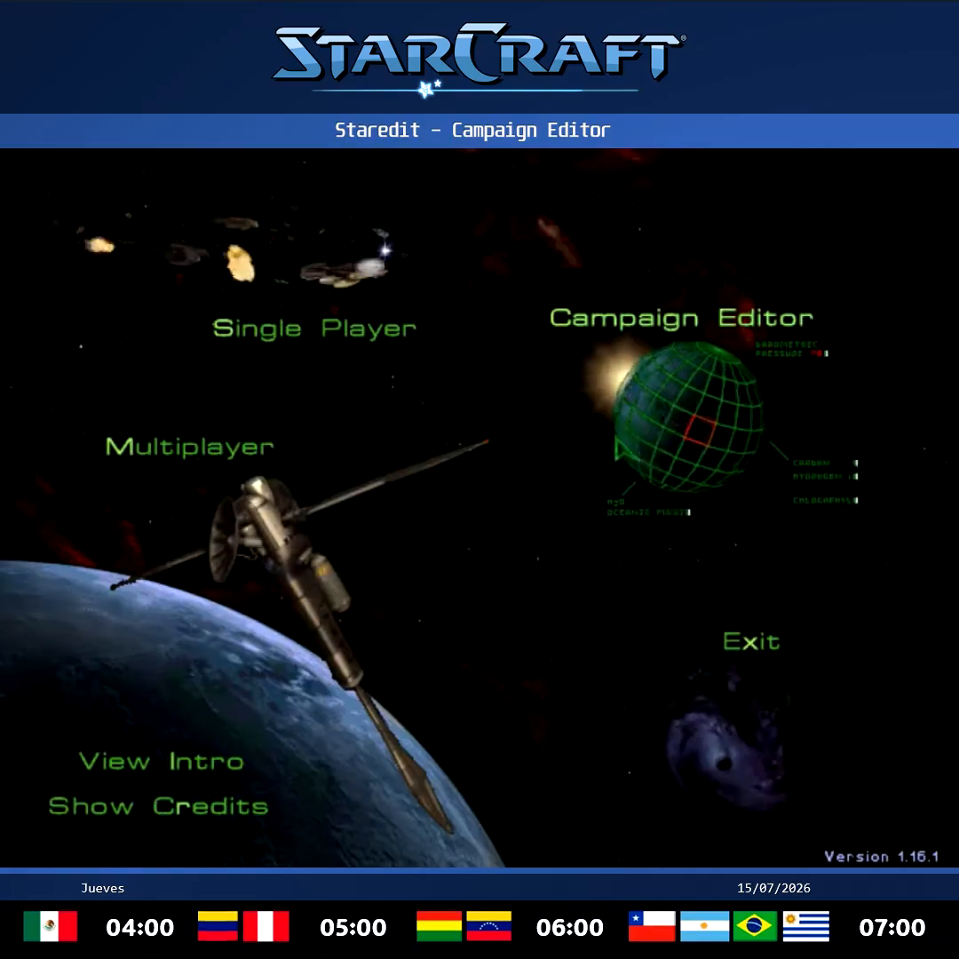
Open the Campaign Editor from the StarCraft main screen.
click(662, 398)
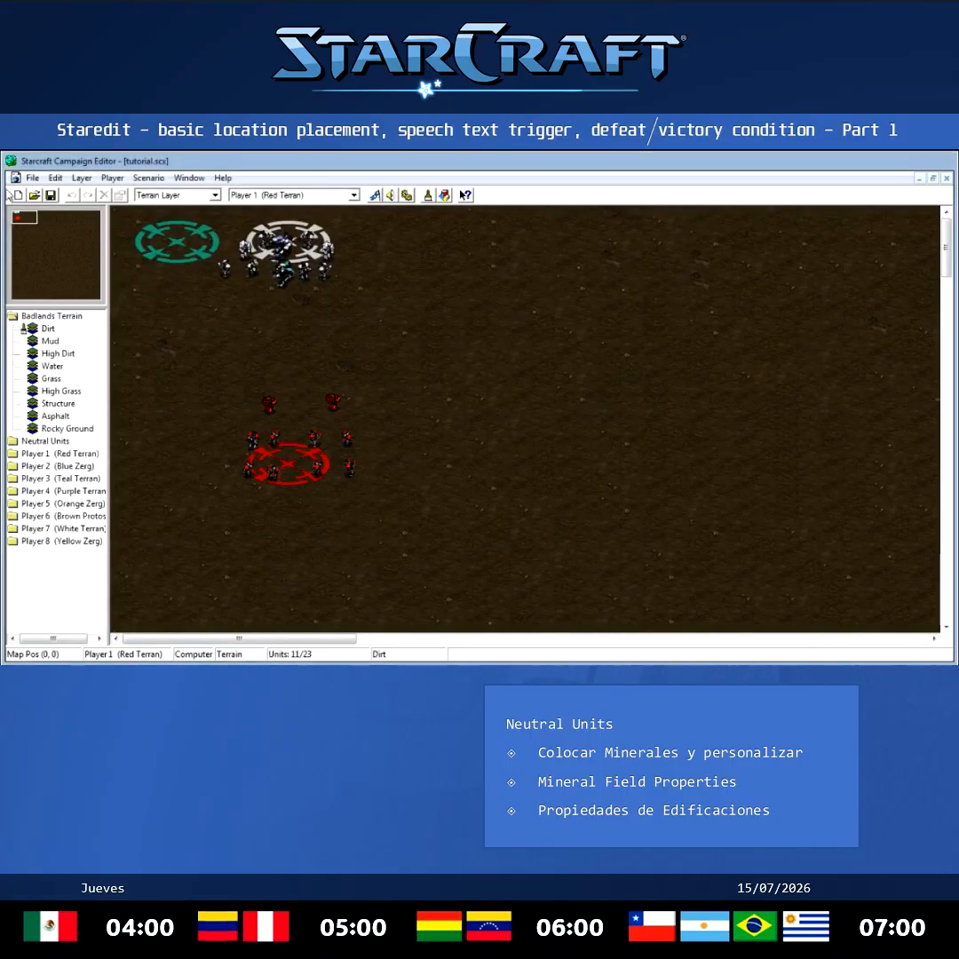
click(20, 223)
click(16, 218)
click(189, 664)
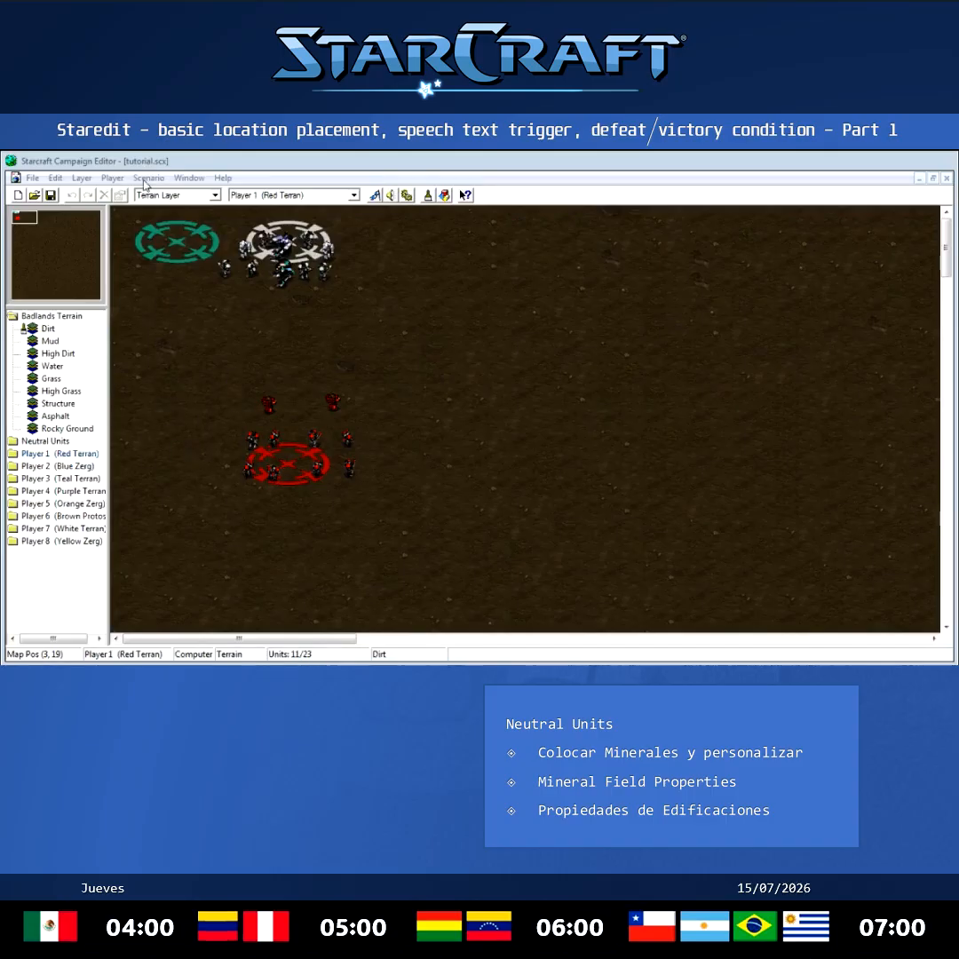
double_click(81, 460)
double_click(50, 403)
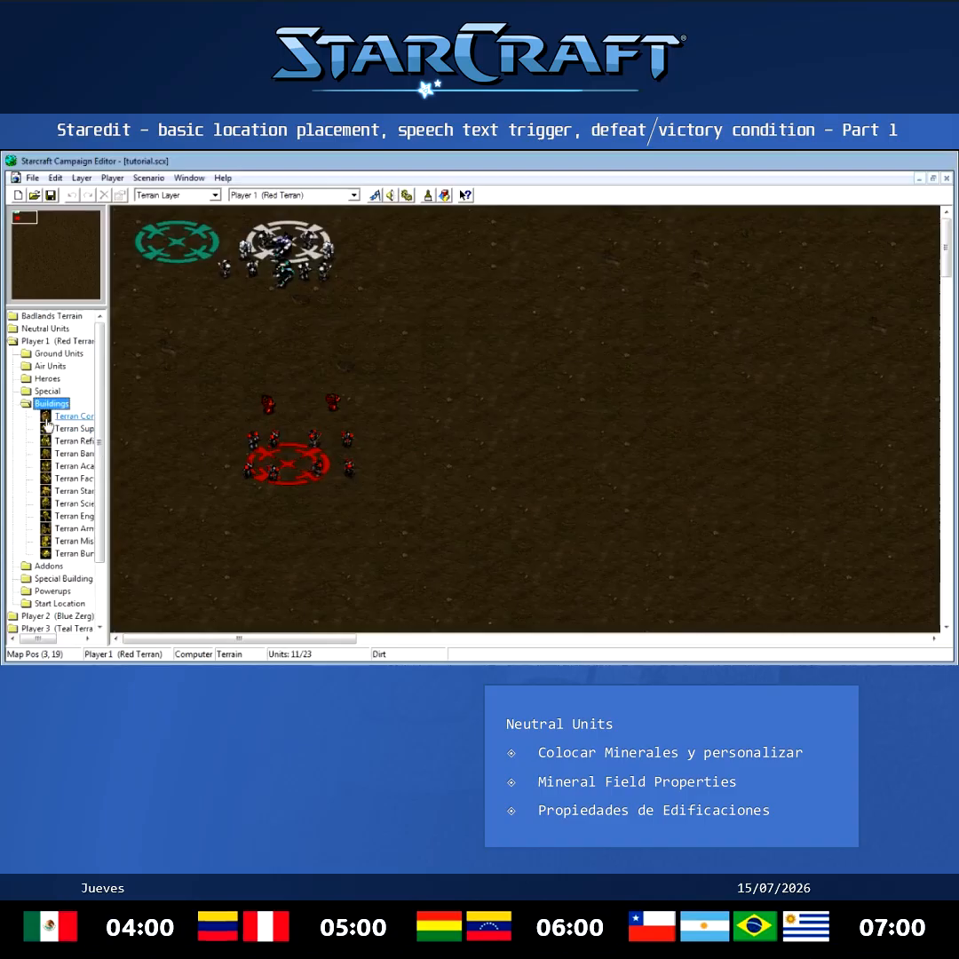
click(46, 416)
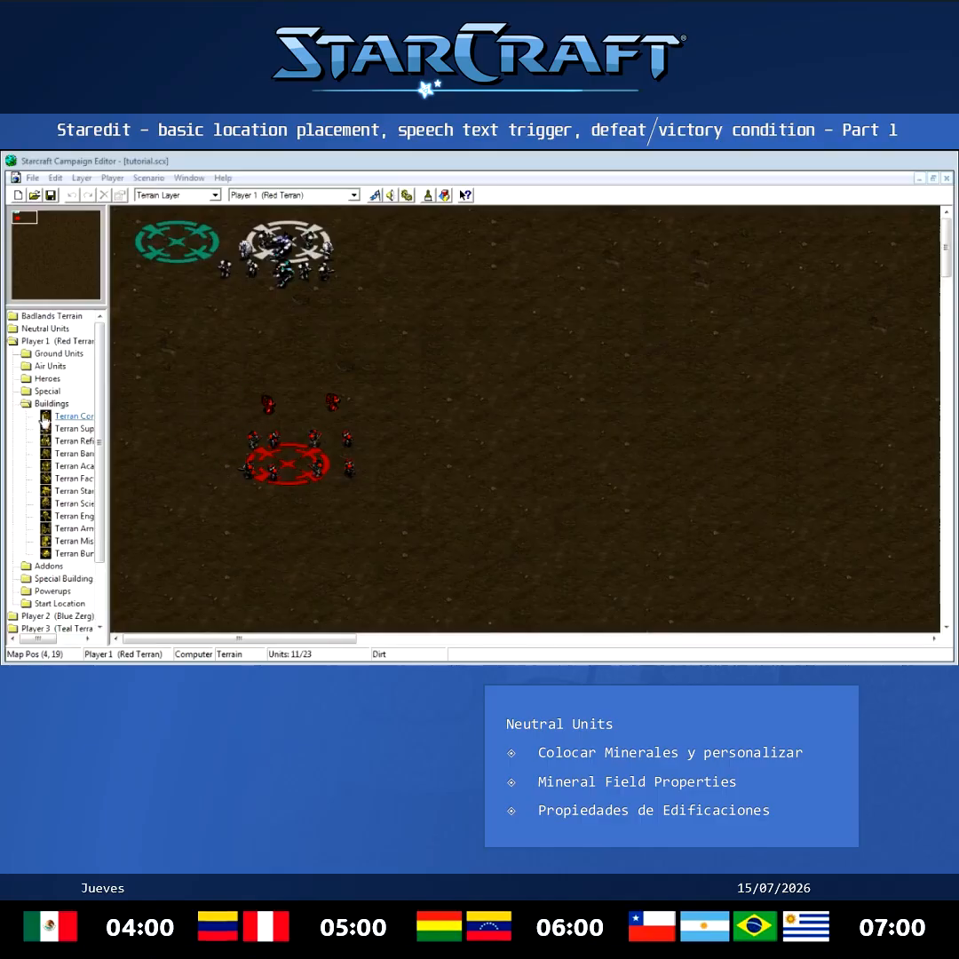
Place a Terran Command Center for Player 7 (White Terran) on the empty dirt south of the existing units, near map position 11, 51.
click(25, 246)
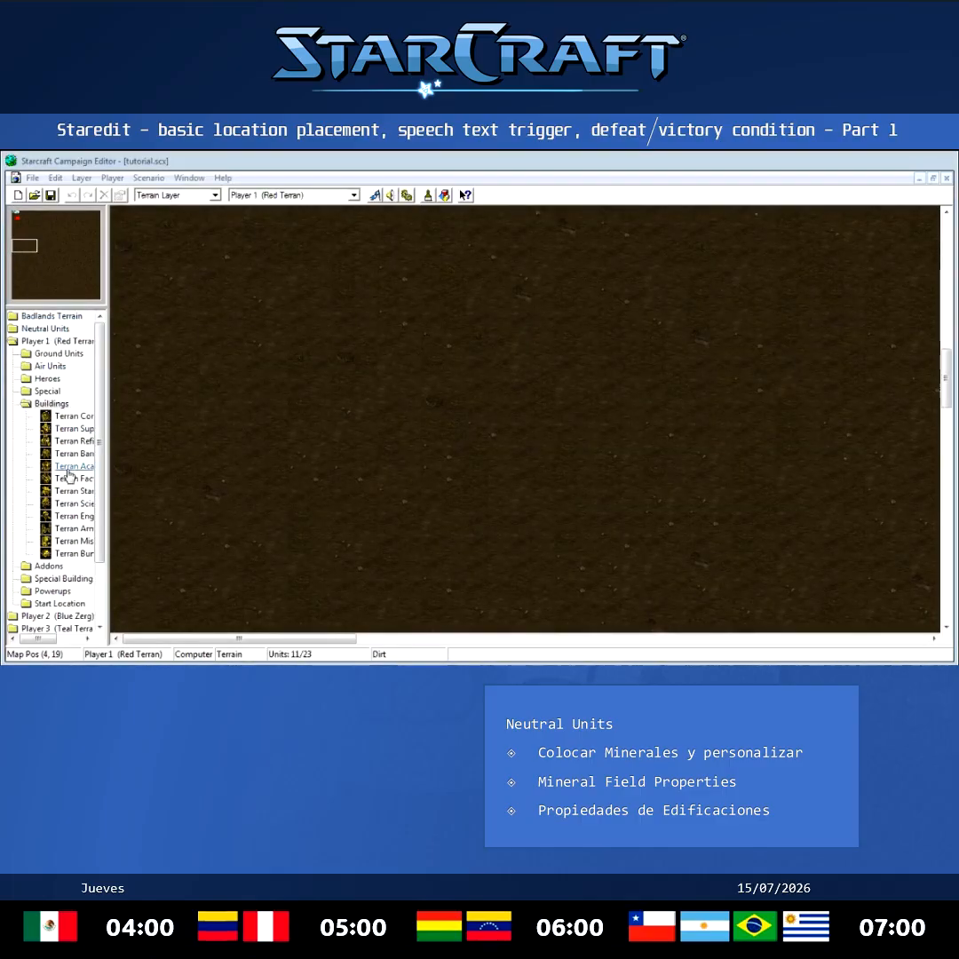
drag(98, 480, 98, 553)
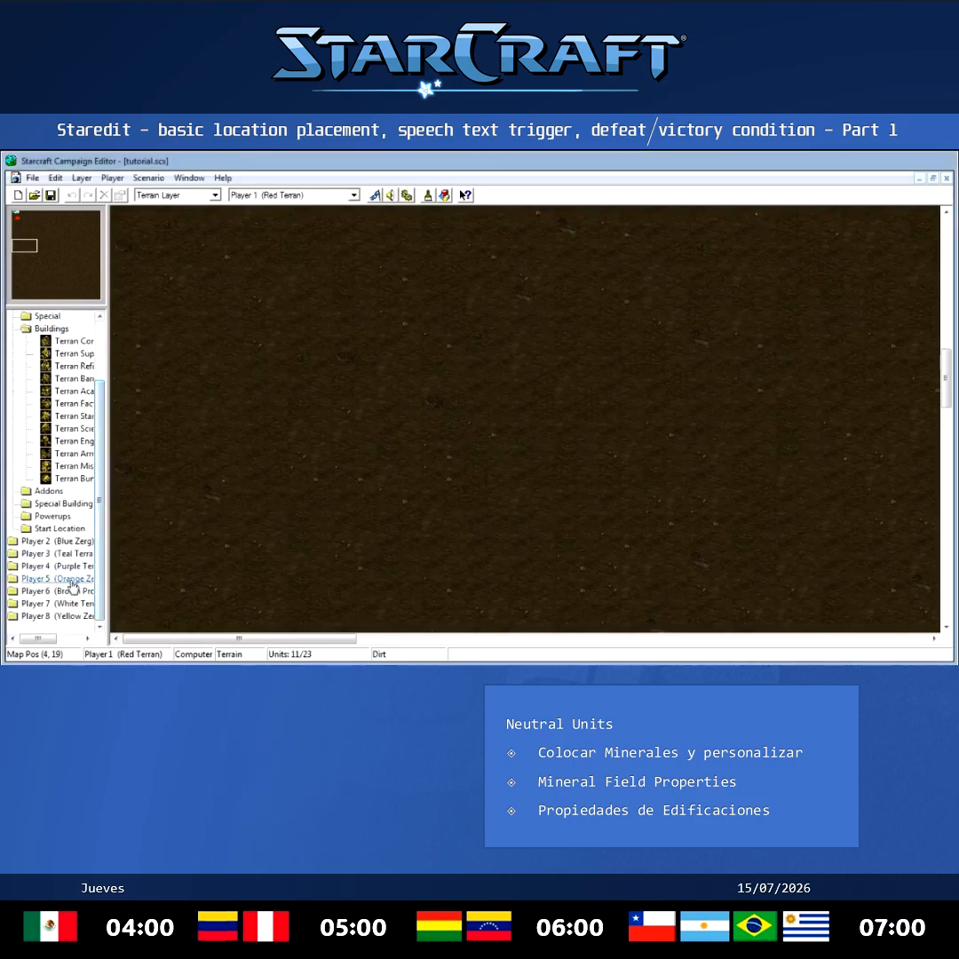
click(71, 603)
click(54, 479)
click(75, 478)
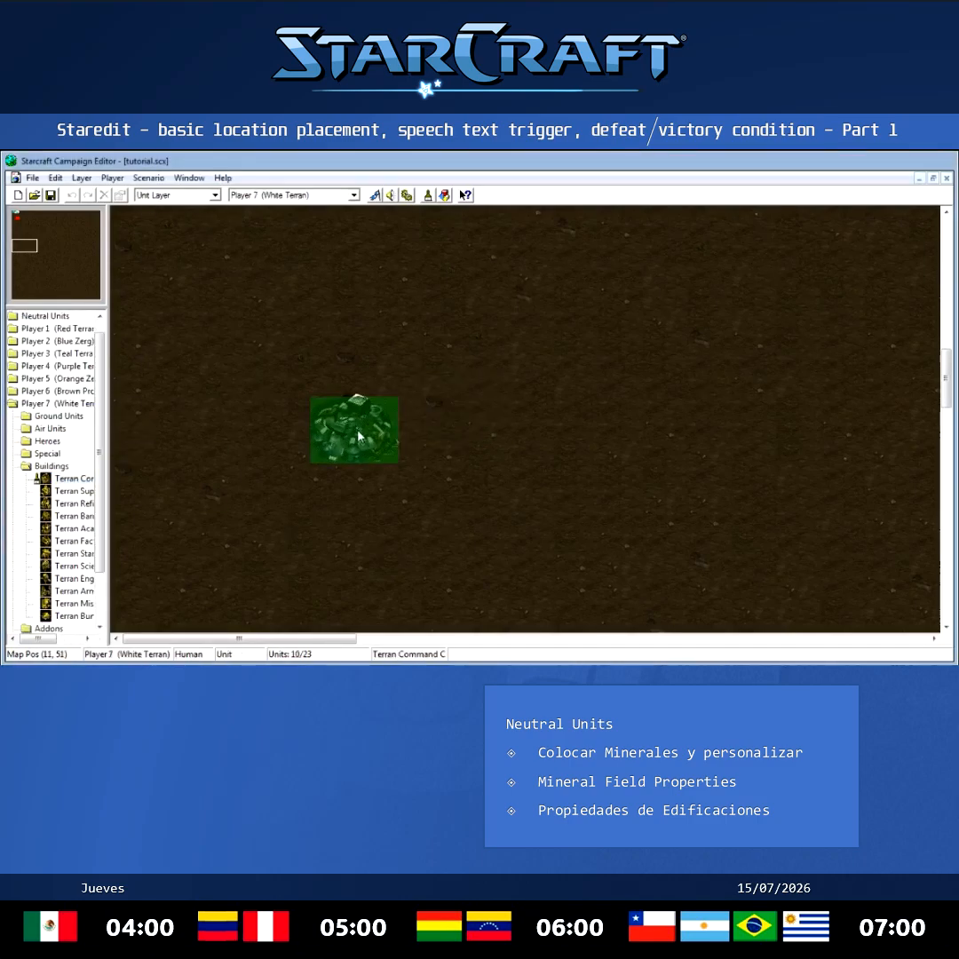
click(353, 427)
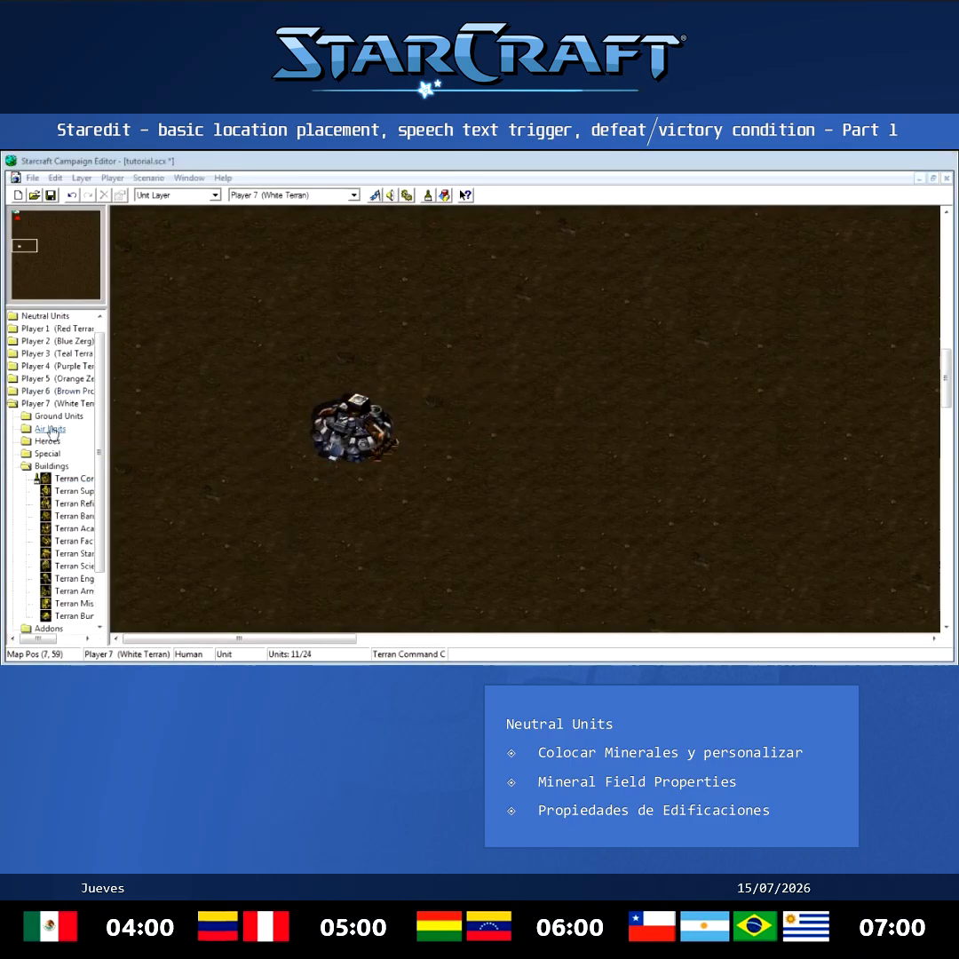
Paint Structure terrain from the Badlands set around the Command Center: four blocks around its western side and two farther east.
scroll(100, 355, up, 1)
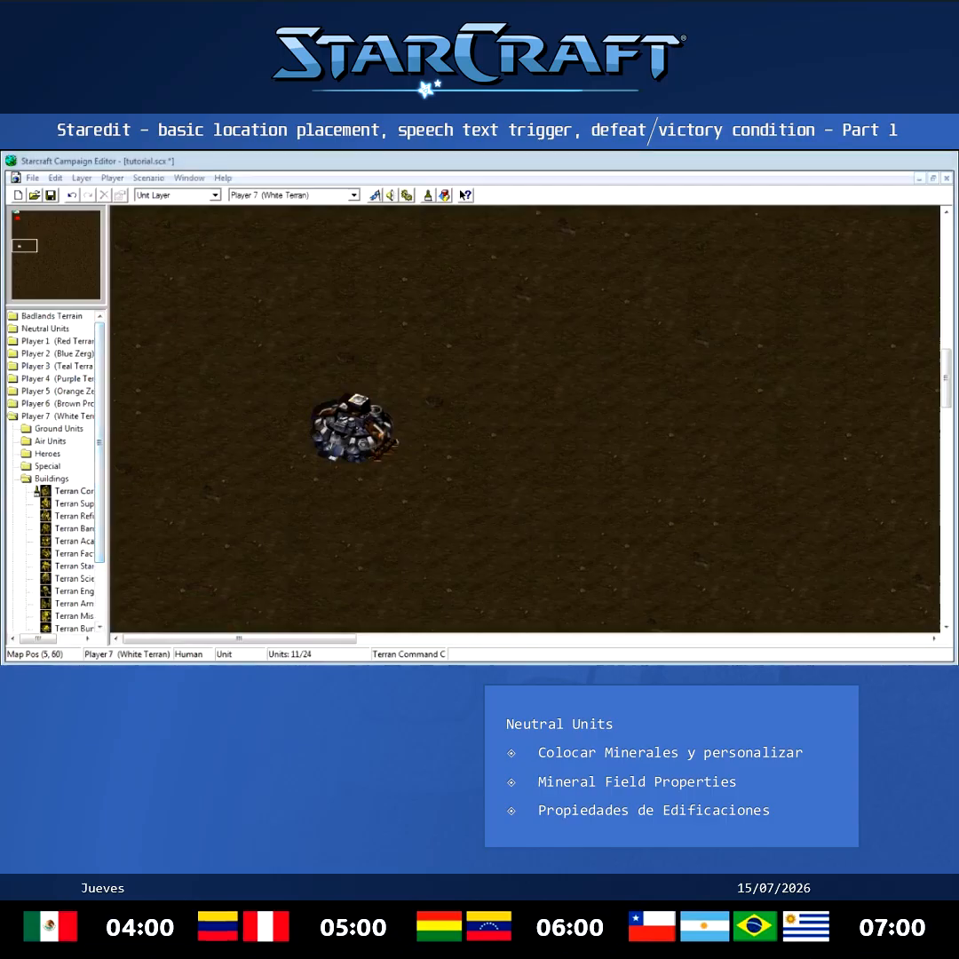
click(45, 330)
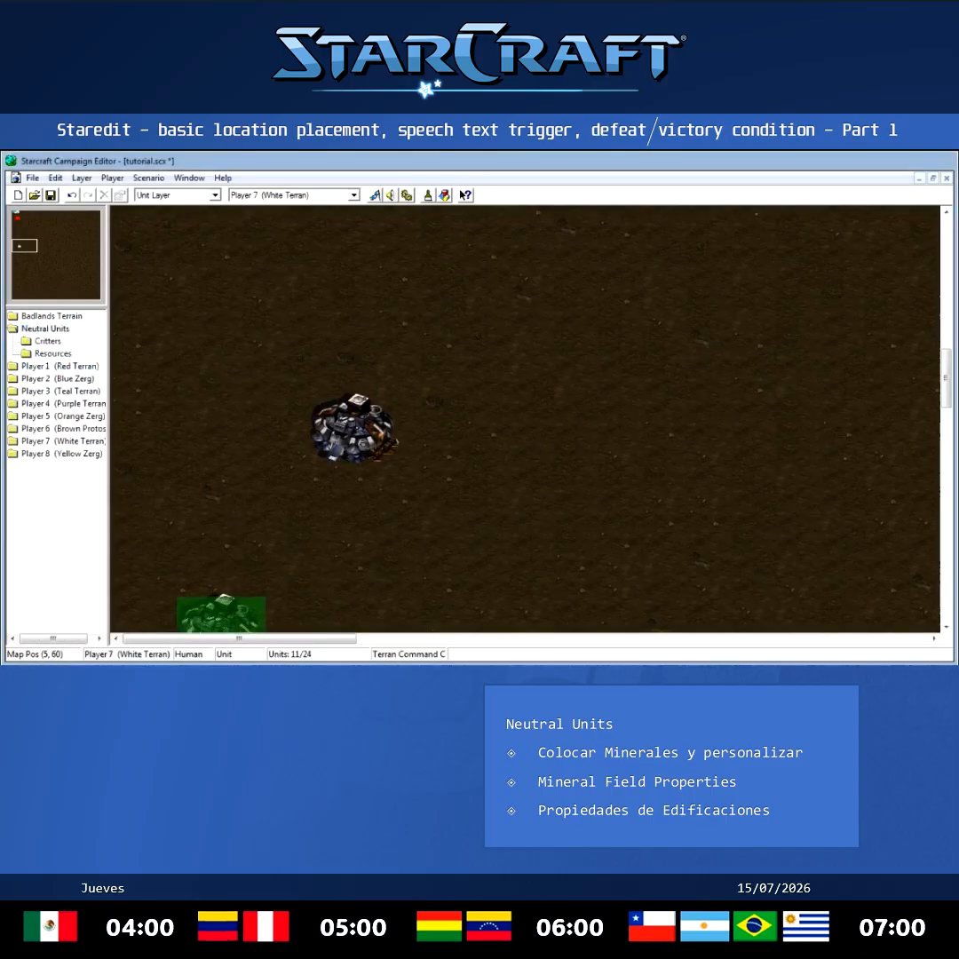
click(48, 316)
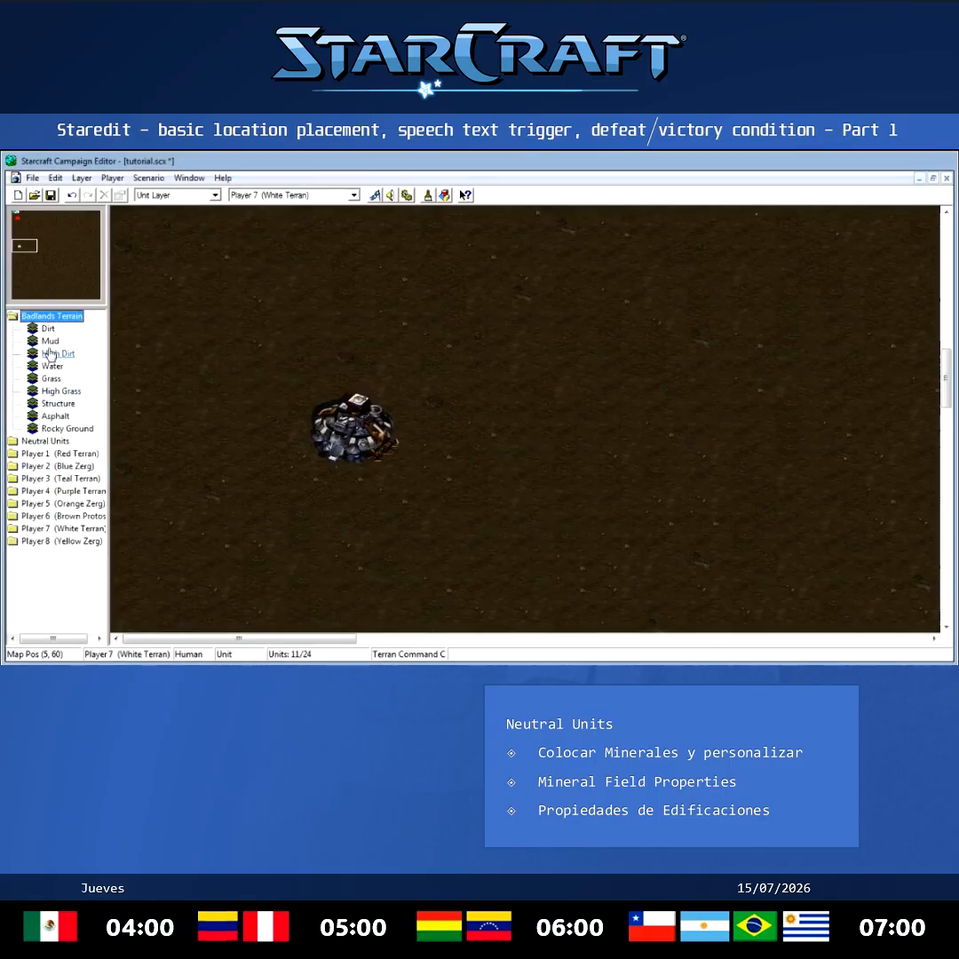
click(53, 409)
click(288, 308)
click(202, 397)
click(188, 500)
click(373, 574)
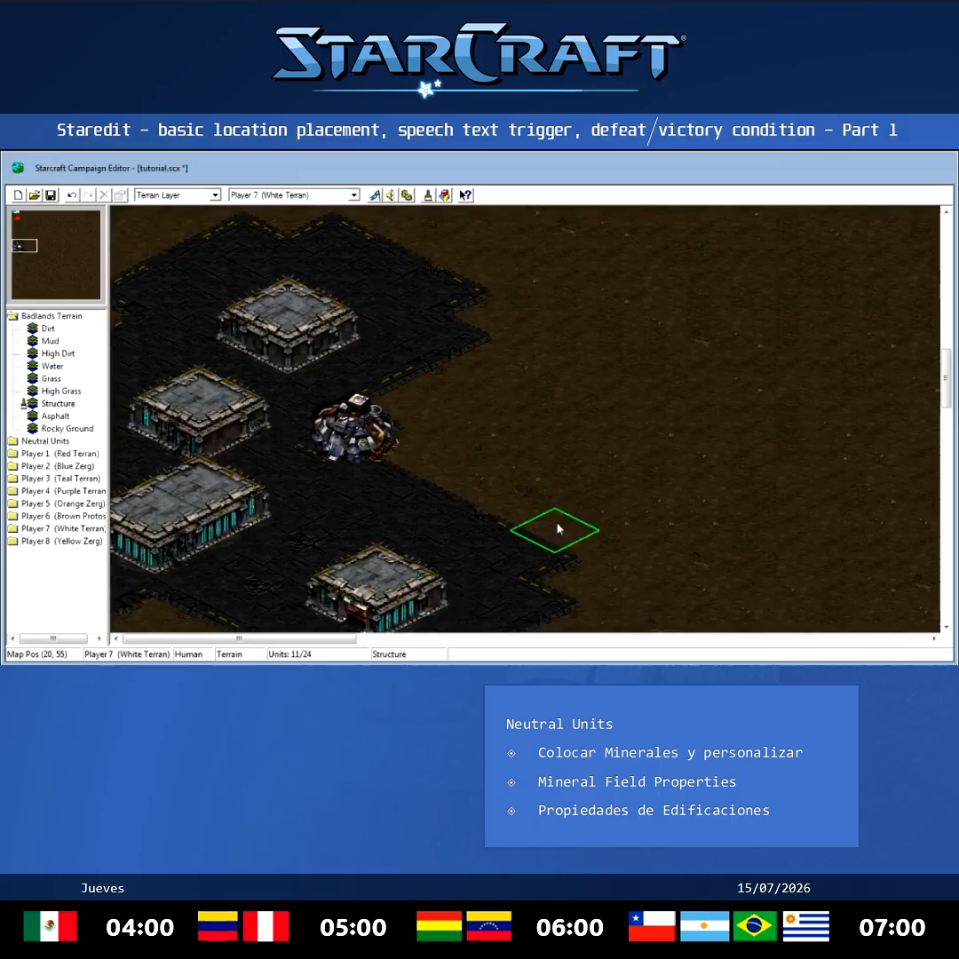
click(688, 425)
click(641, 500)
Place two neutral Mineral Fields (Type 1) on the asphalt, one southwest and one southeast of the Command Center.
click(42, 441)
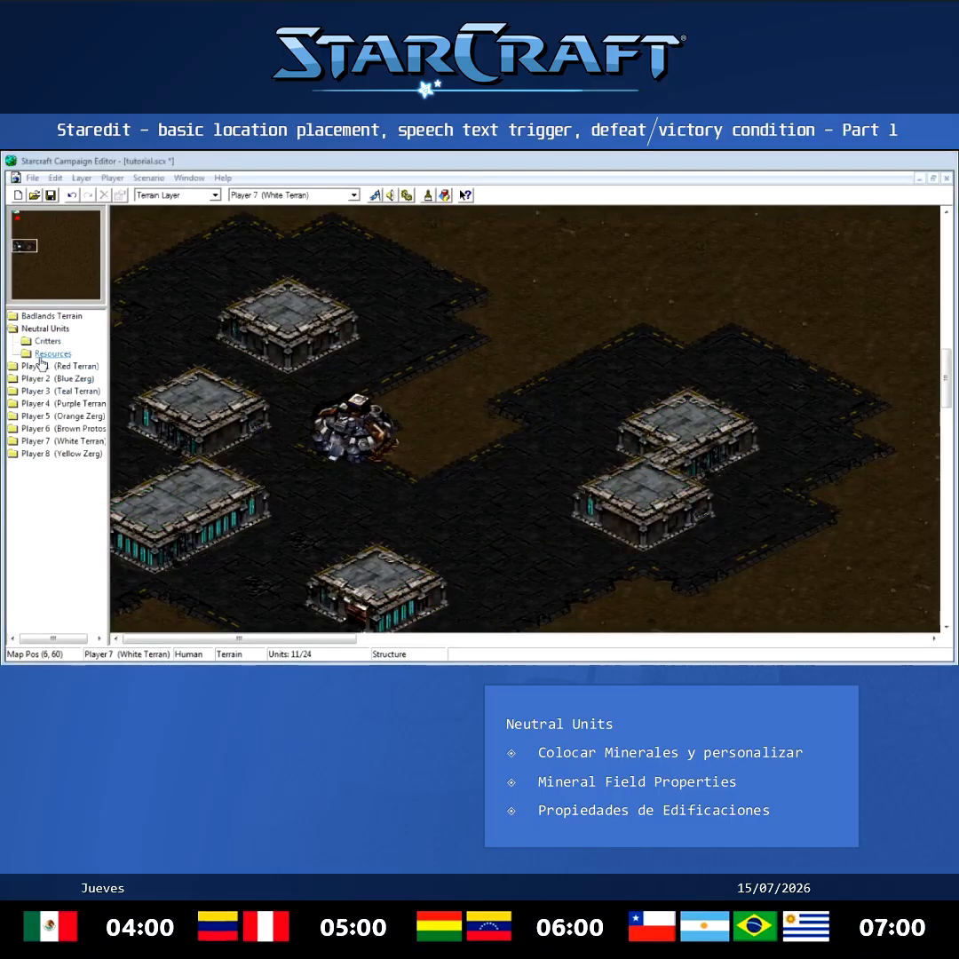
double_click(43, 355)
click(51, 366)
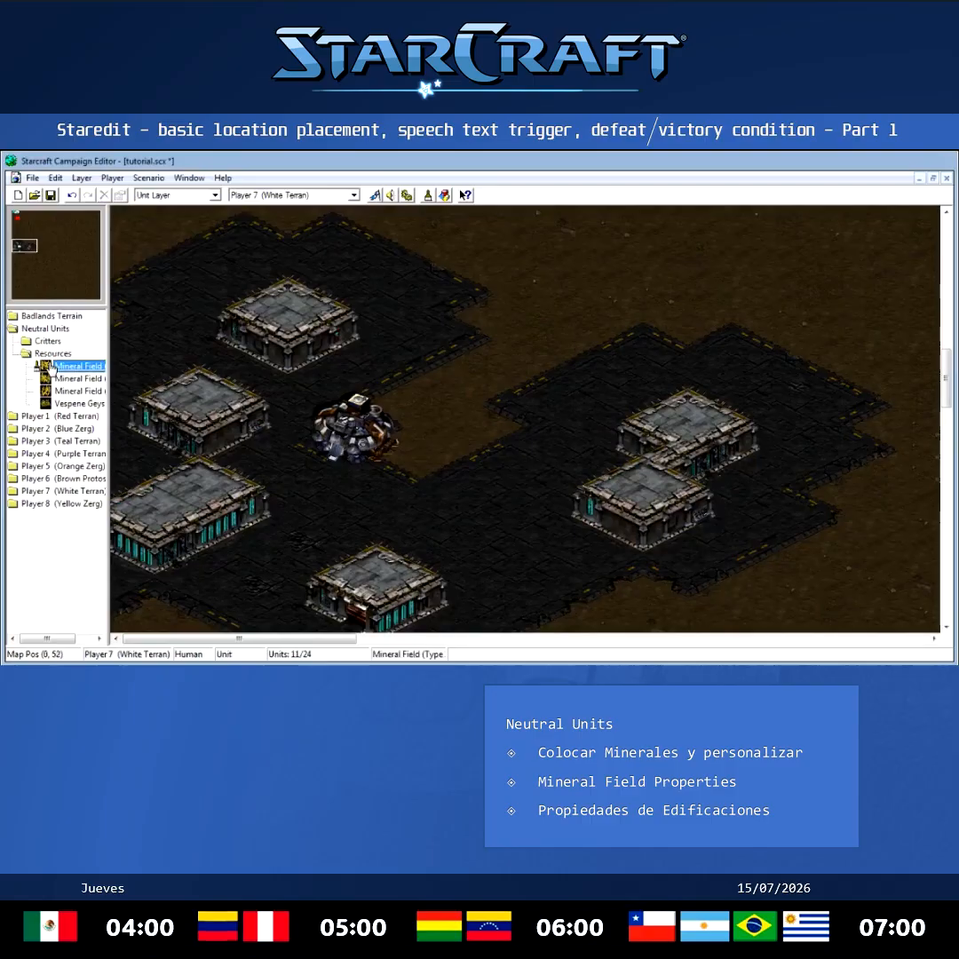
click(289, 537)
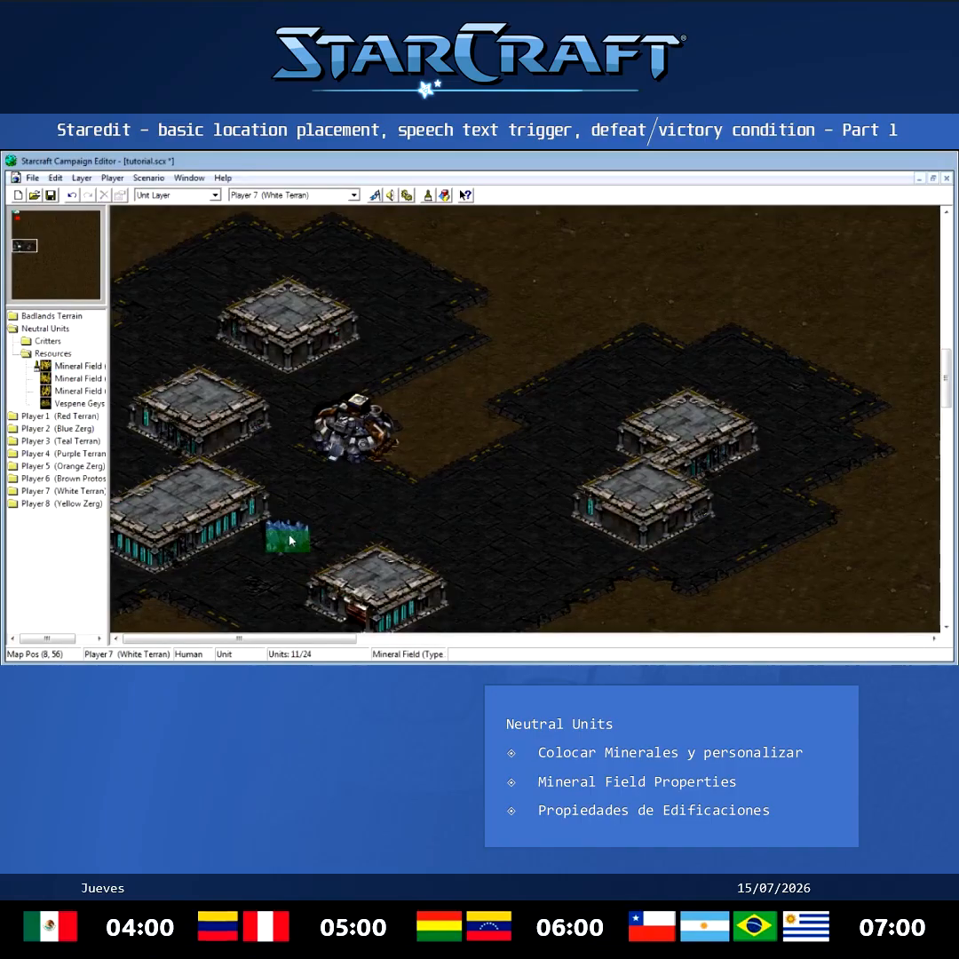
click(471, 551)
Place two mineral fields of the third listed variety west of the eastern structures and a Vespene Geyser just above them.
click(78, 391)
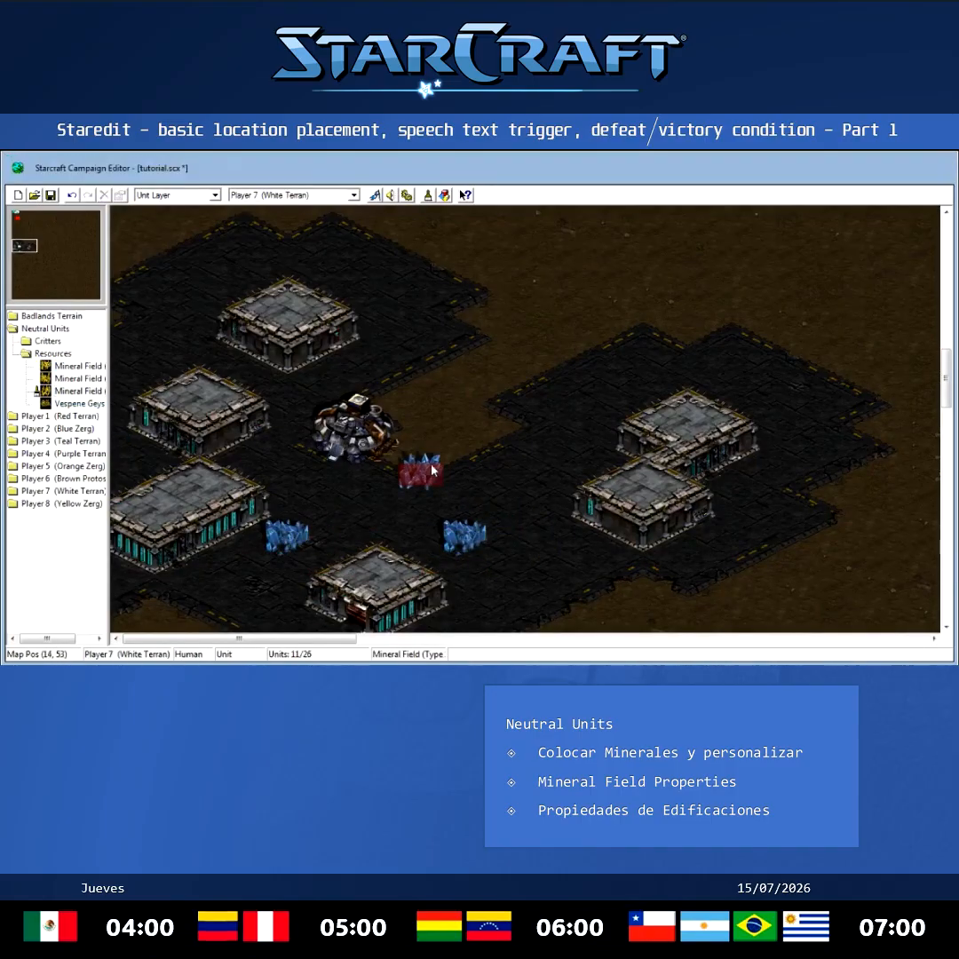
click(509, 494)
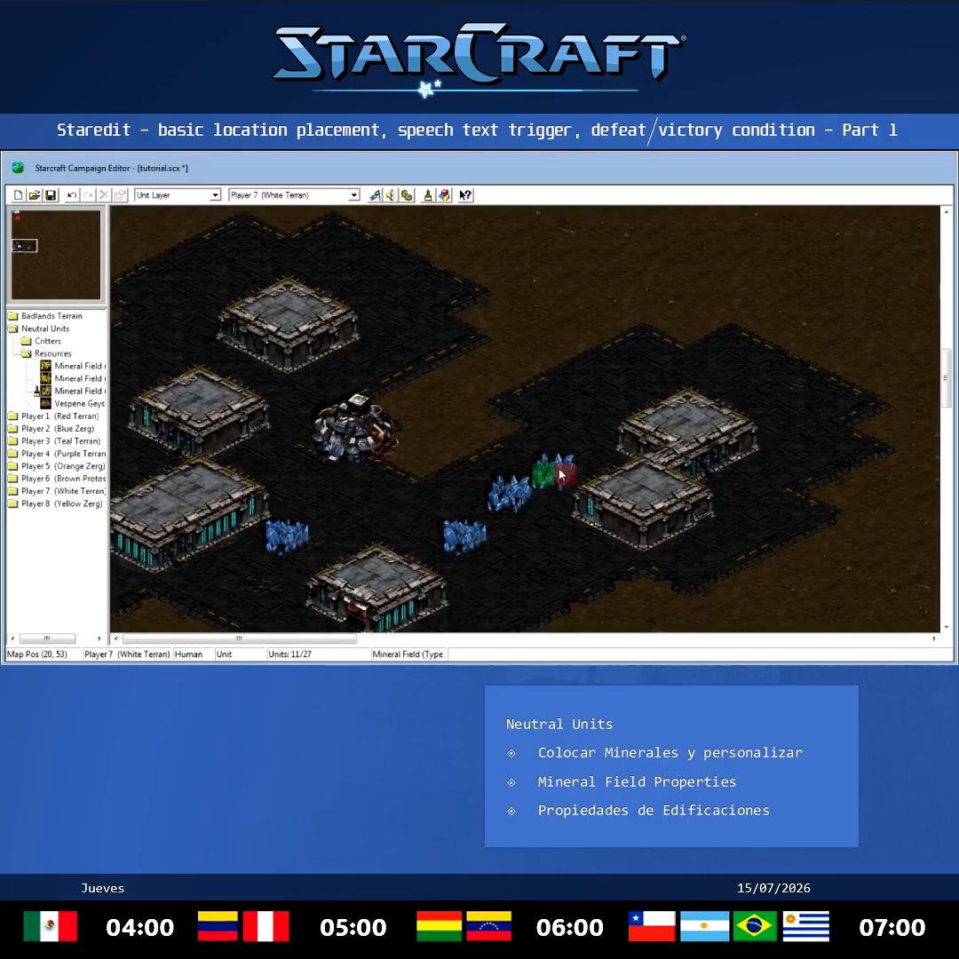
click(549, 486)
click(79, 403)
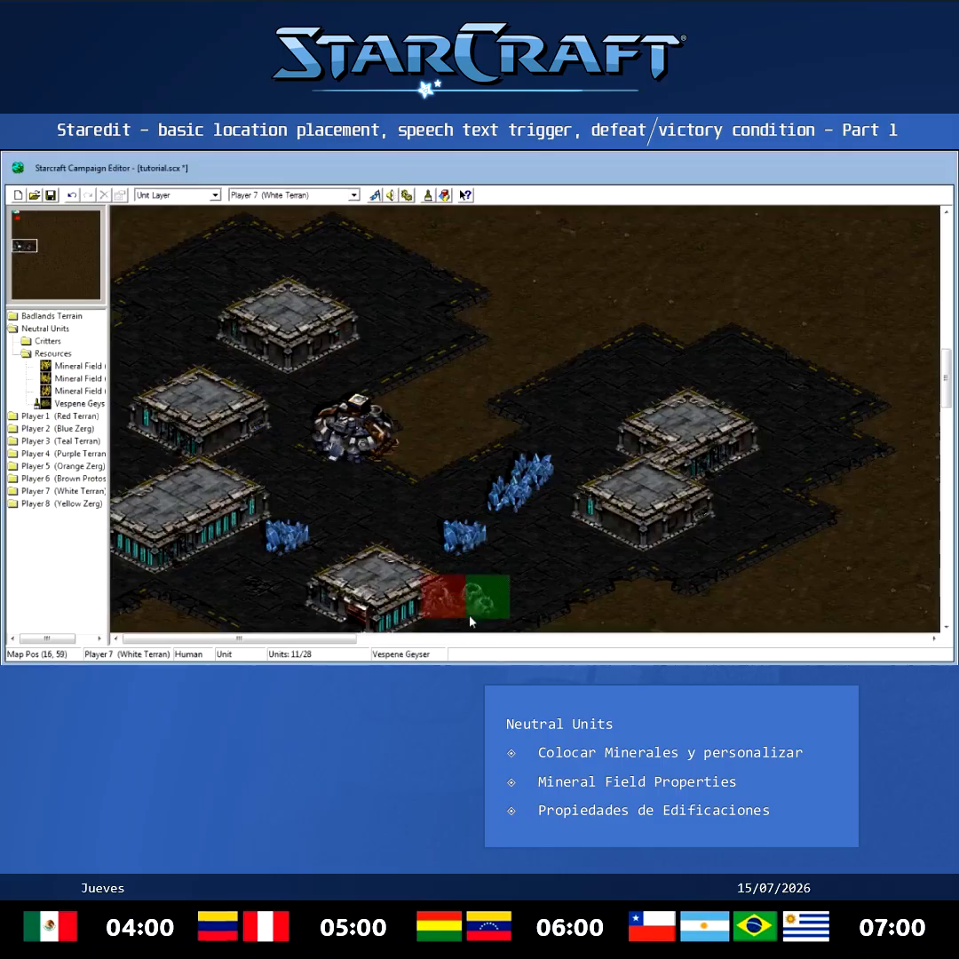
click(556, 457)
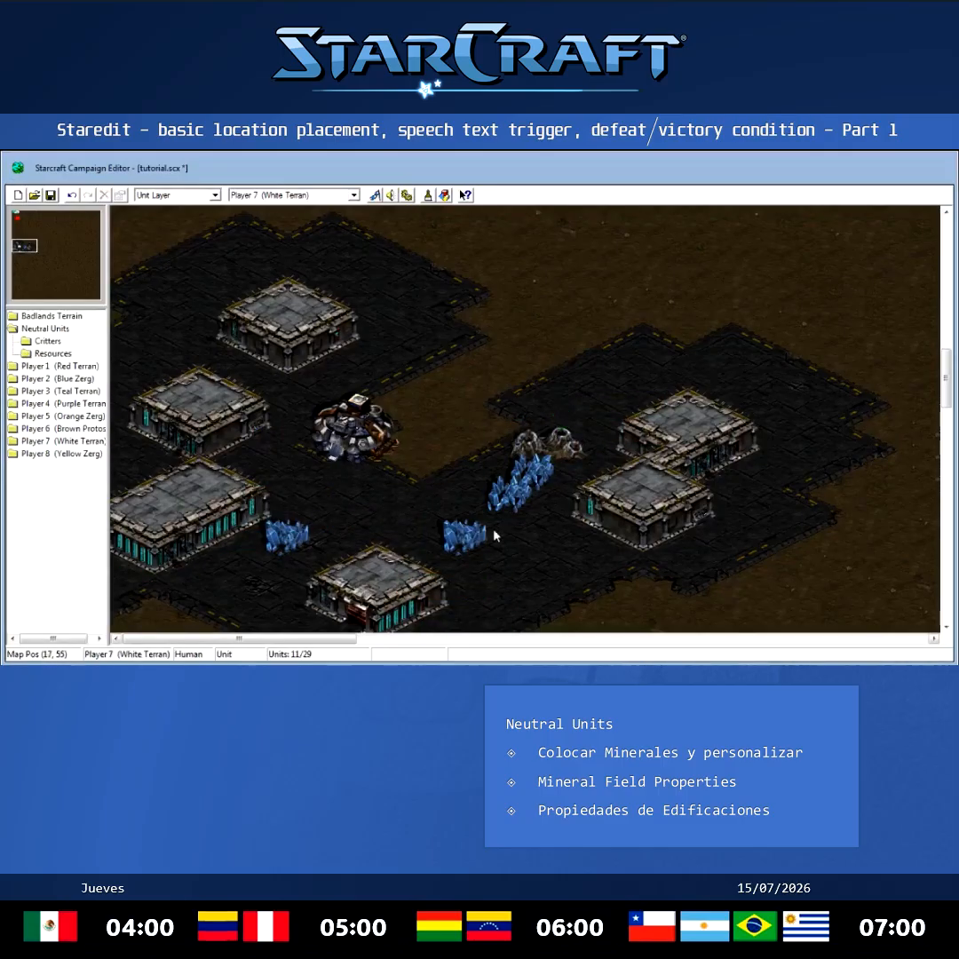
Set the resources of the mineral field southwest of the Command Center to 300.
double_click(286, 542)
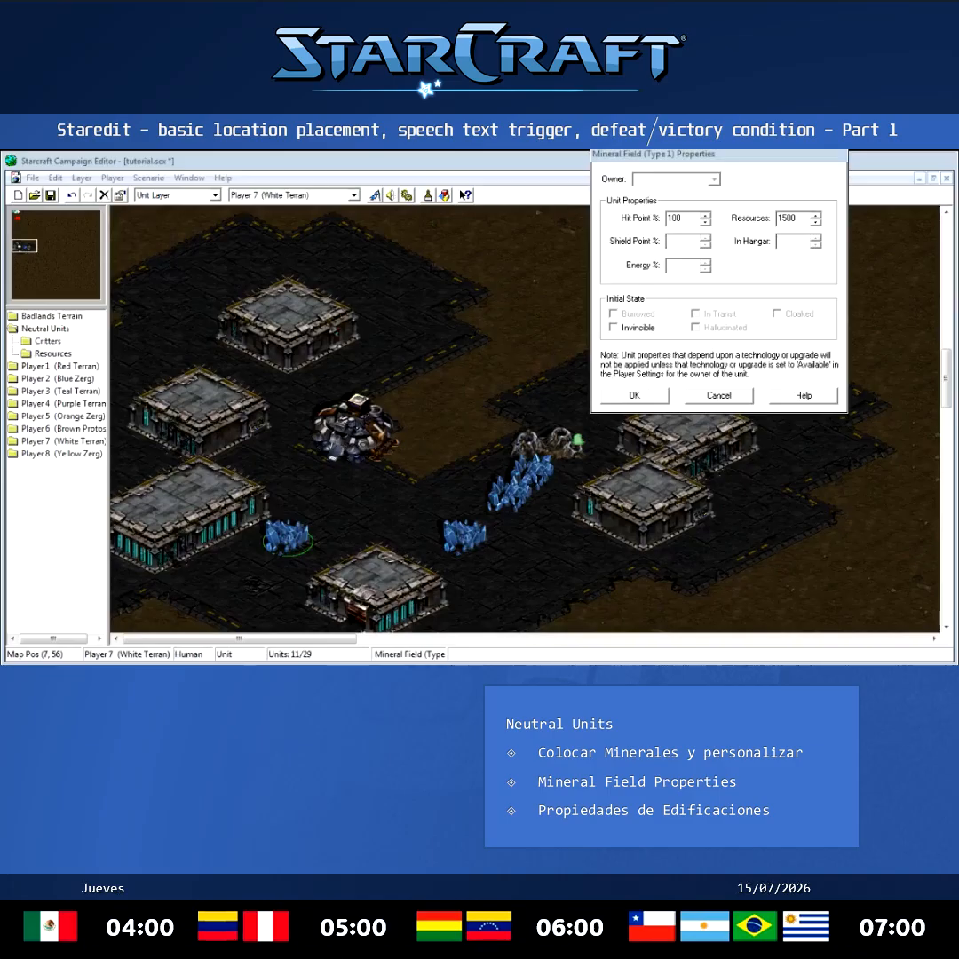
click(682, 219)
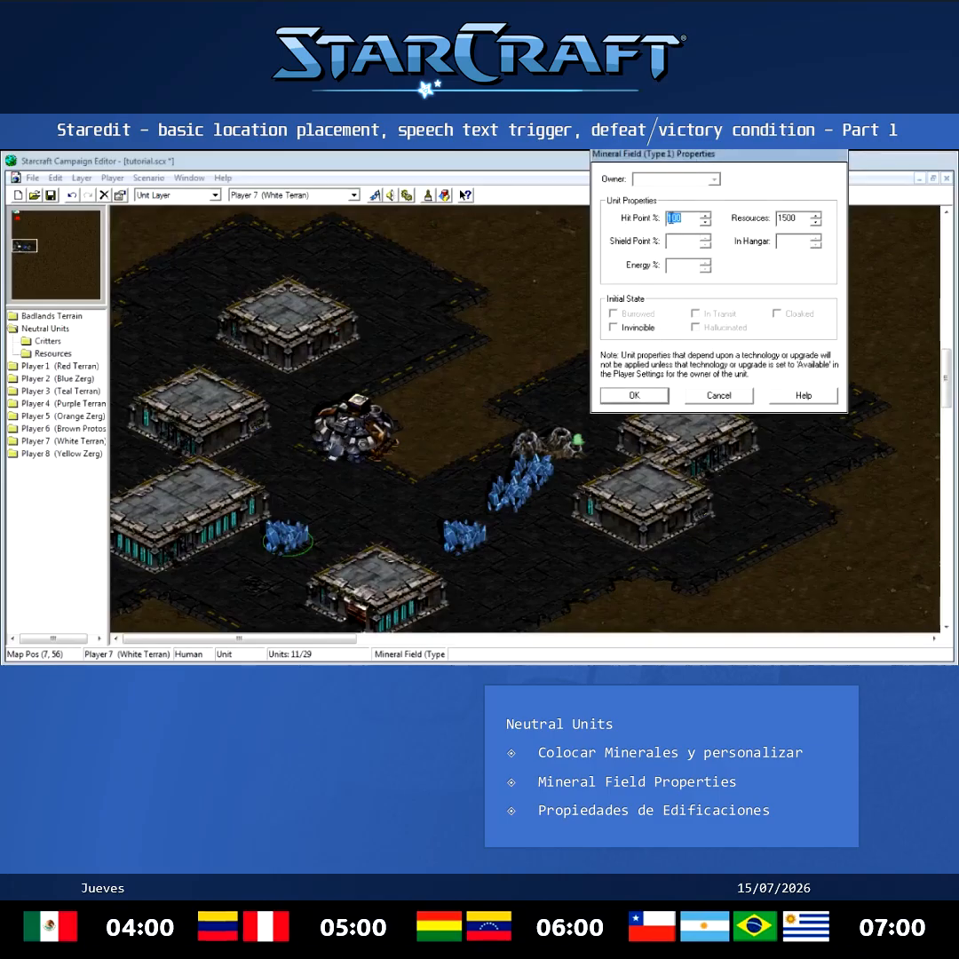
drag(675, 218, 614, 219)
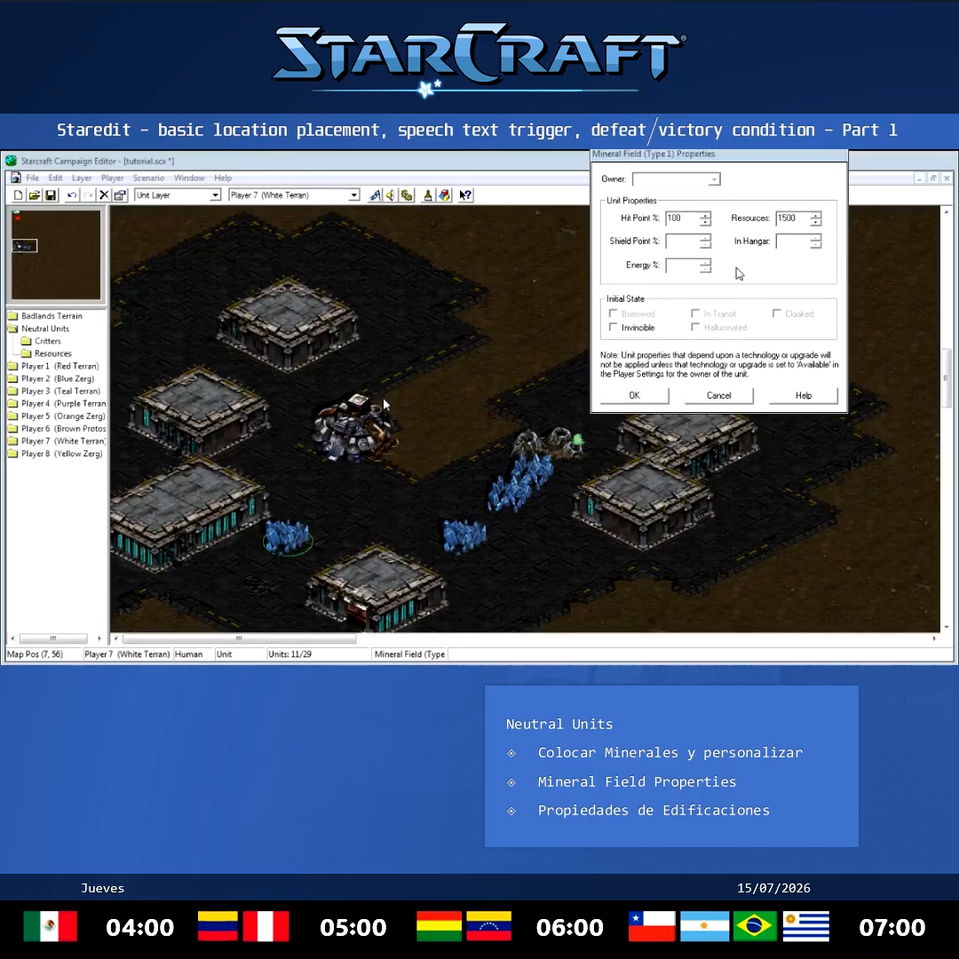
double_click(787, 217)
click(806, 218)
double_click(786, 218)
text(33)
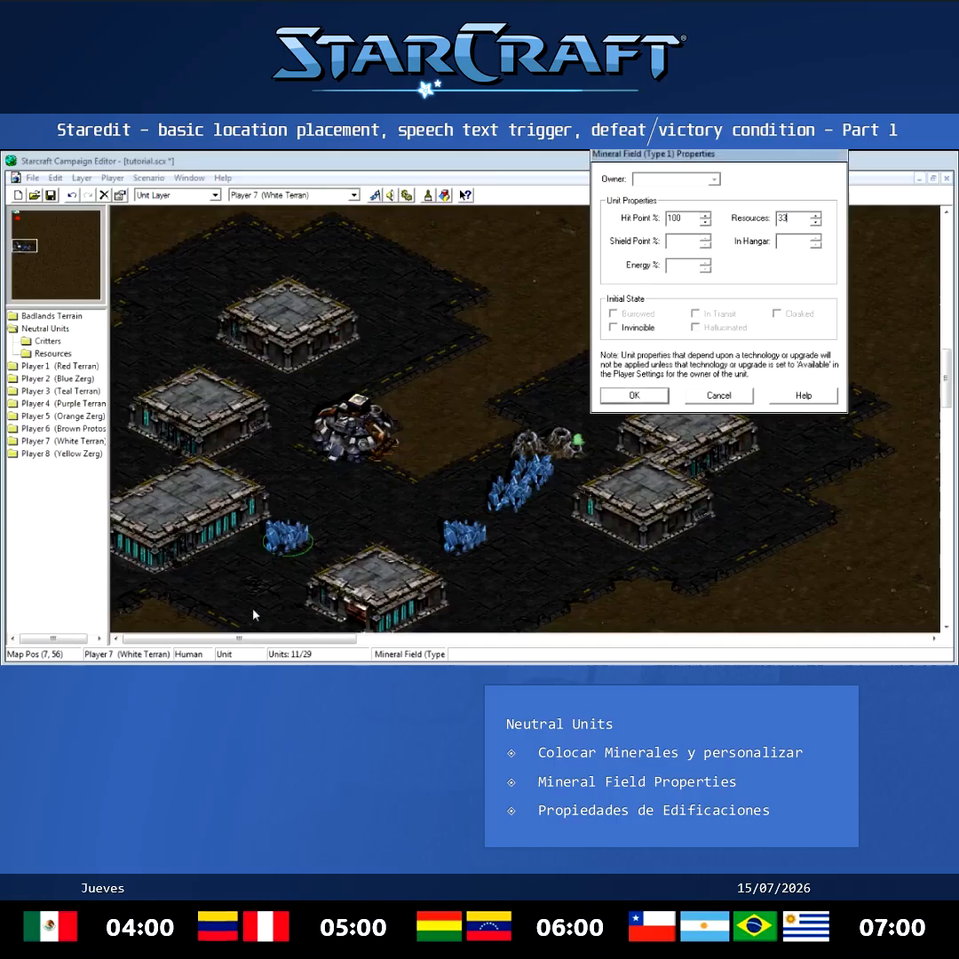
text(00)
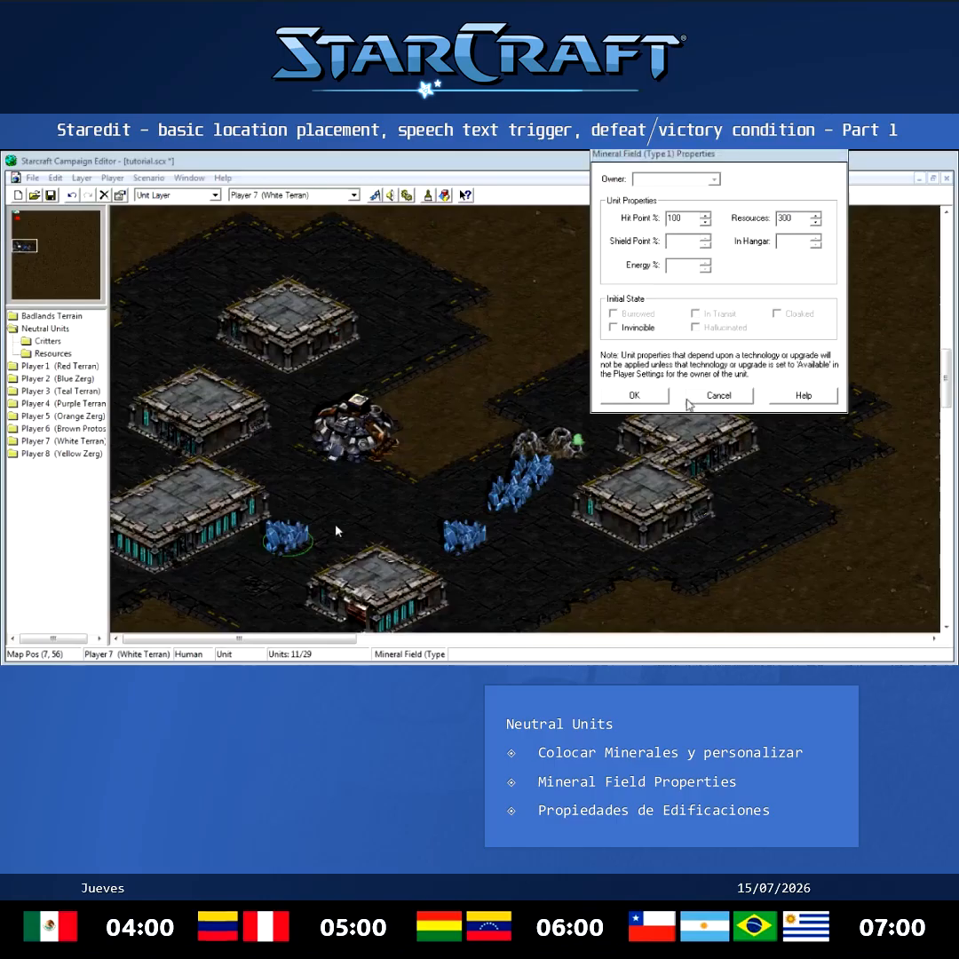
key(Return)
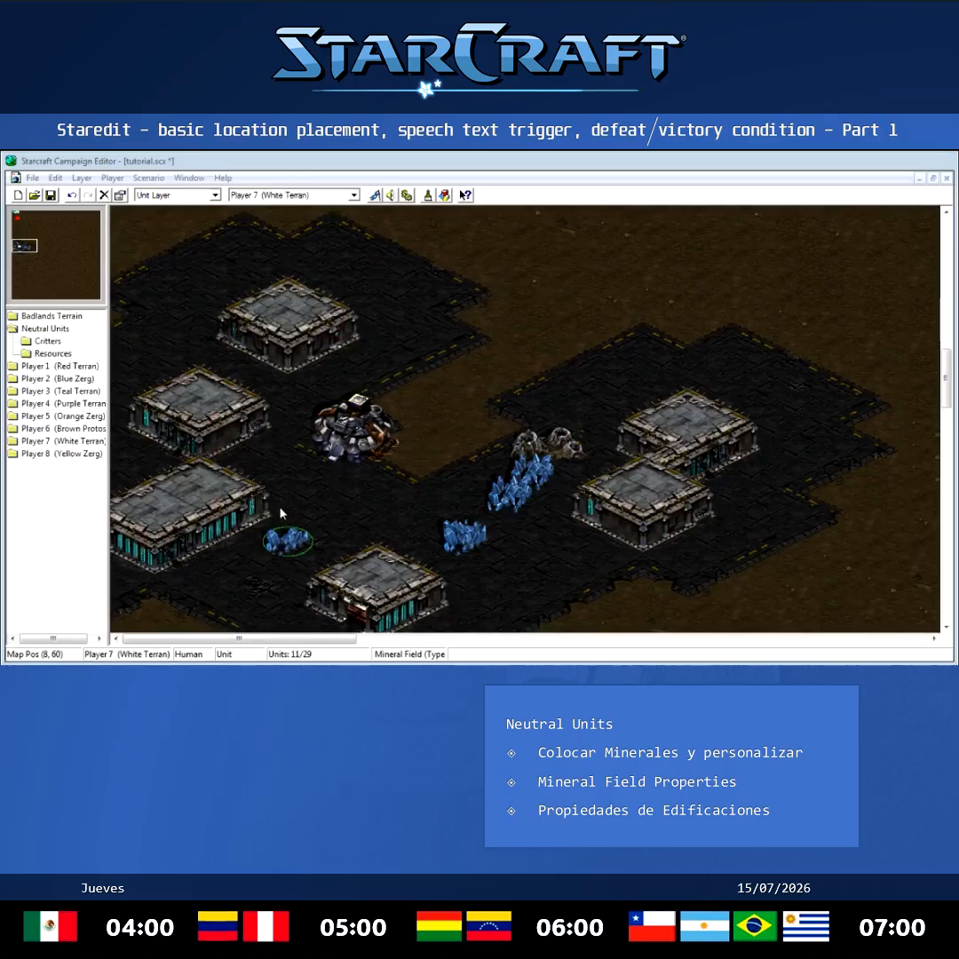
Set the resources of the Type 1 mineral field southeast of the Command Center to 750.
click(459, 542)
double_click(459, 542)
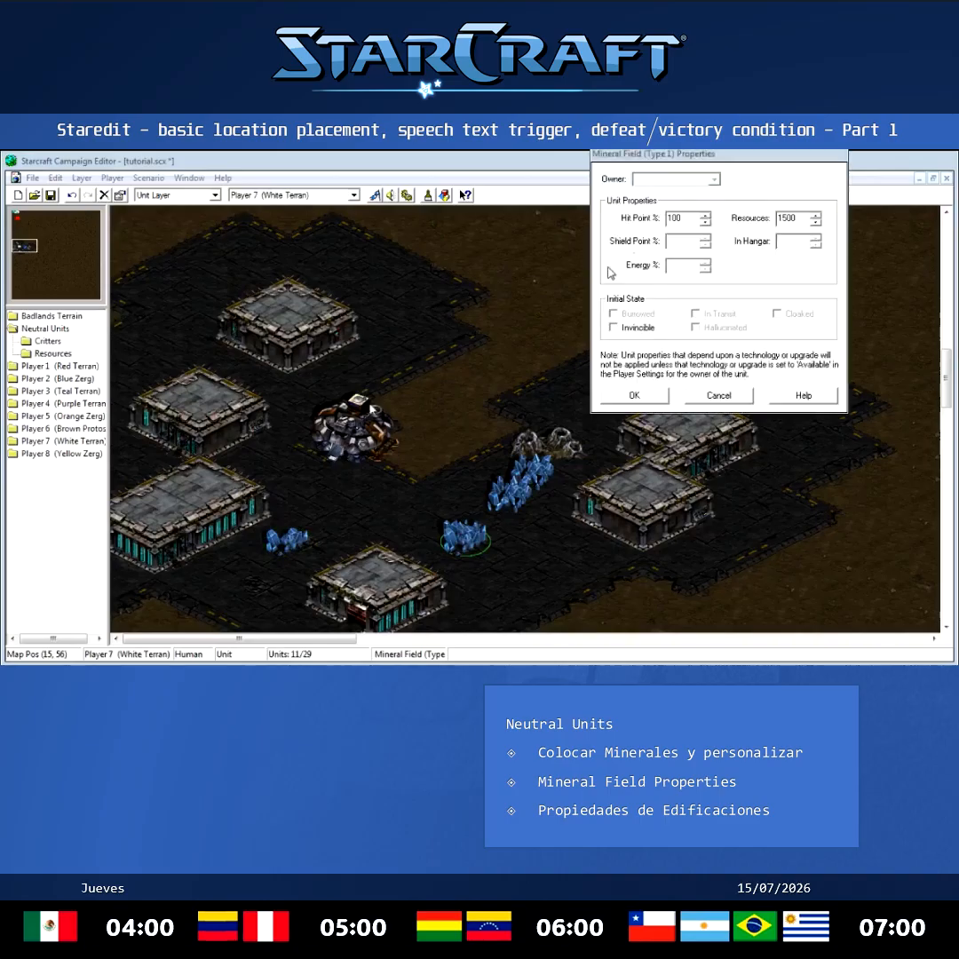
drag(800, 219, 709, 237)
text(750)
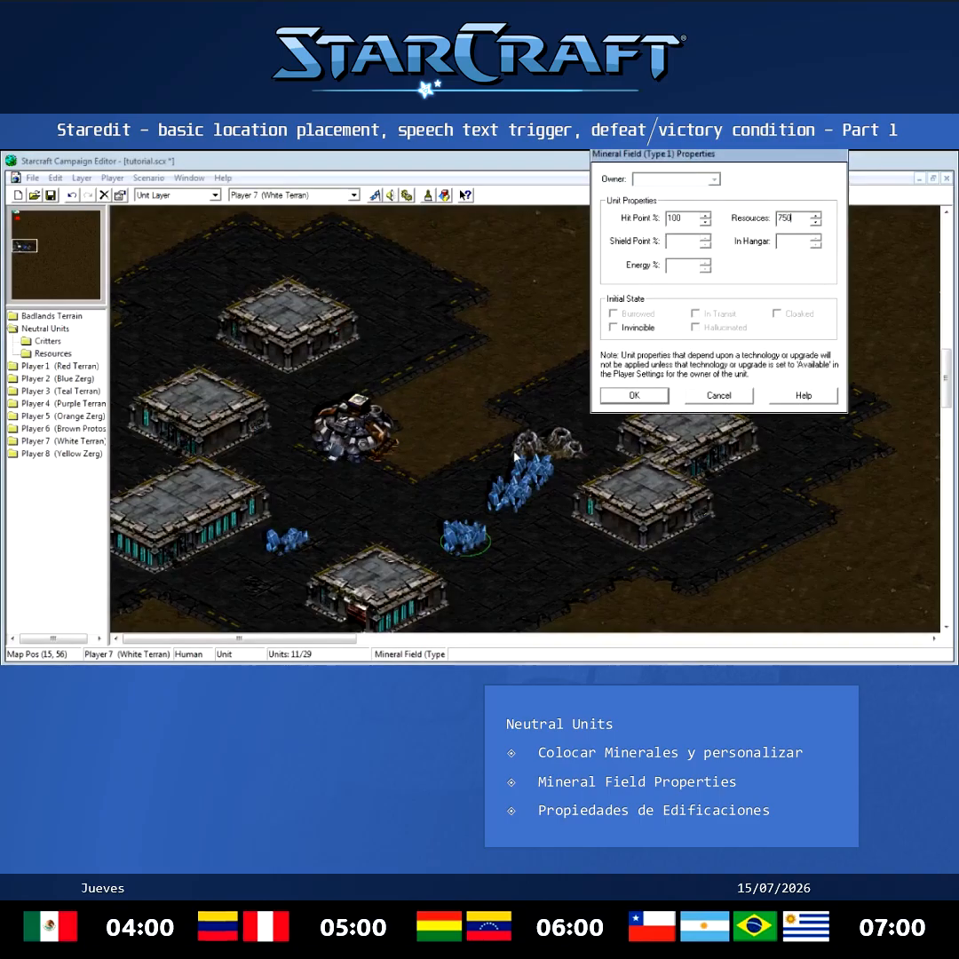
key(Return)
Lower the resource amount of the mineral field just southwest of the Vespene Geyser, and confirm the neighbouring field's properties.
double_click(513, 492)
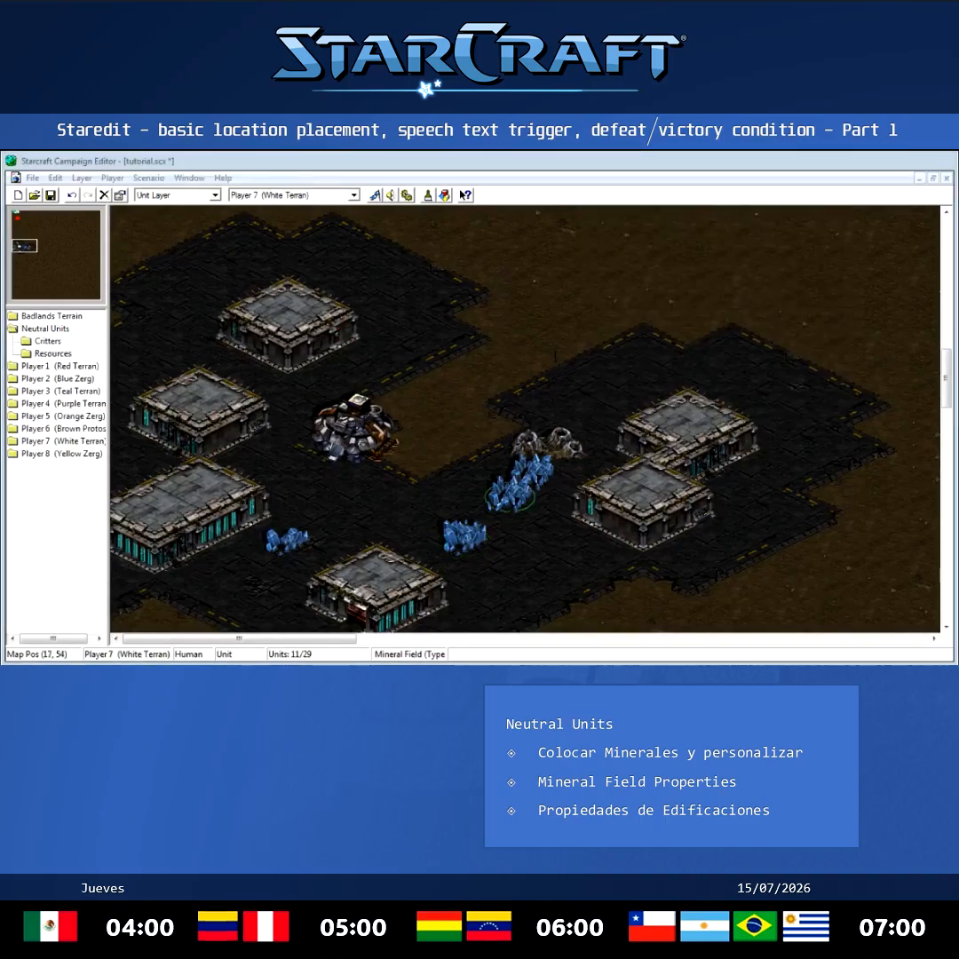
click(573, 367)
double_click(521, 471)
key(Return)
Inspect the properties of the Vespene Geyser and of the Type 1 mineral field southeast of the Command Center without changing them.
double_click(552, 442)
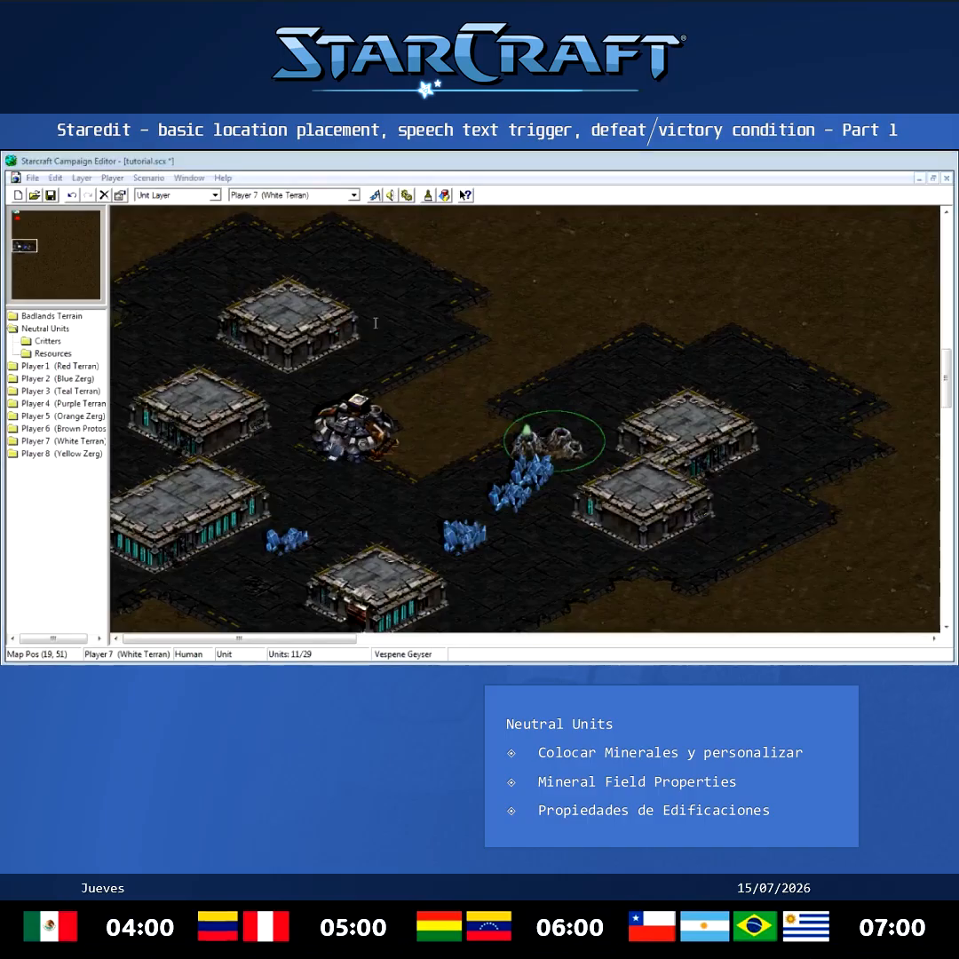
click(423, 528)
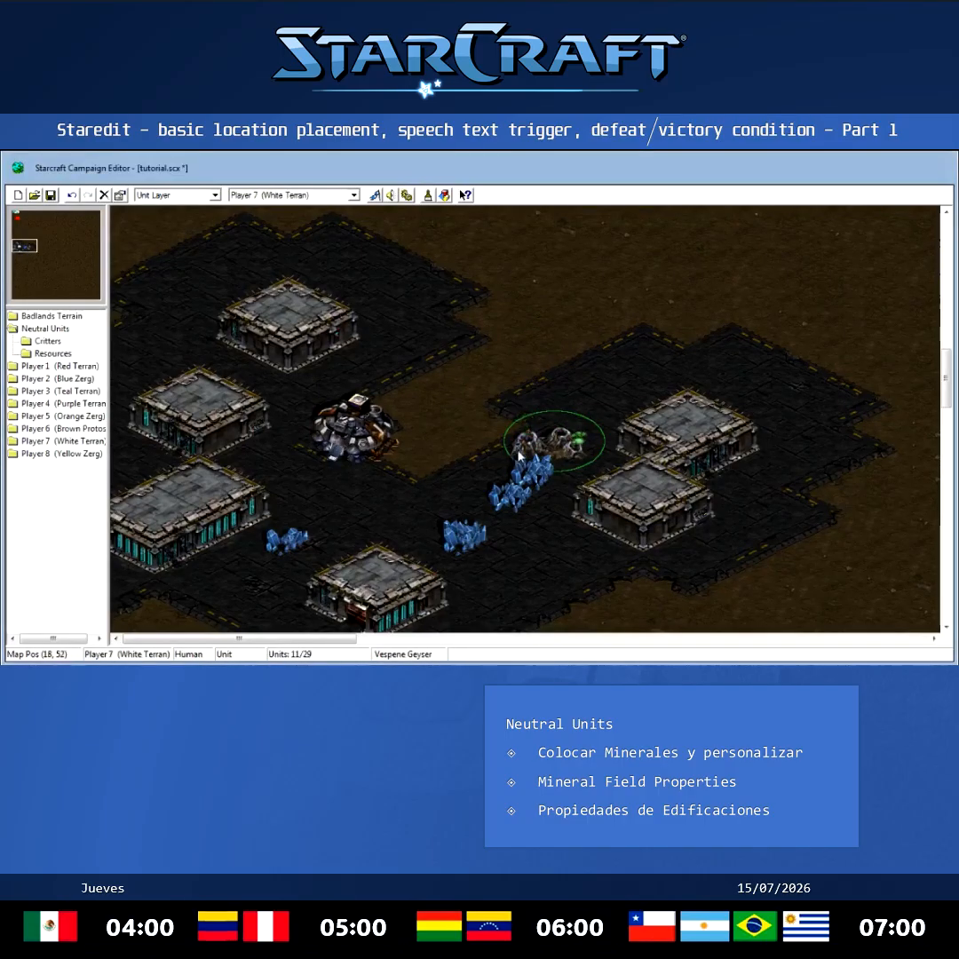
double_click(521, 450)
double_click(462, 536)
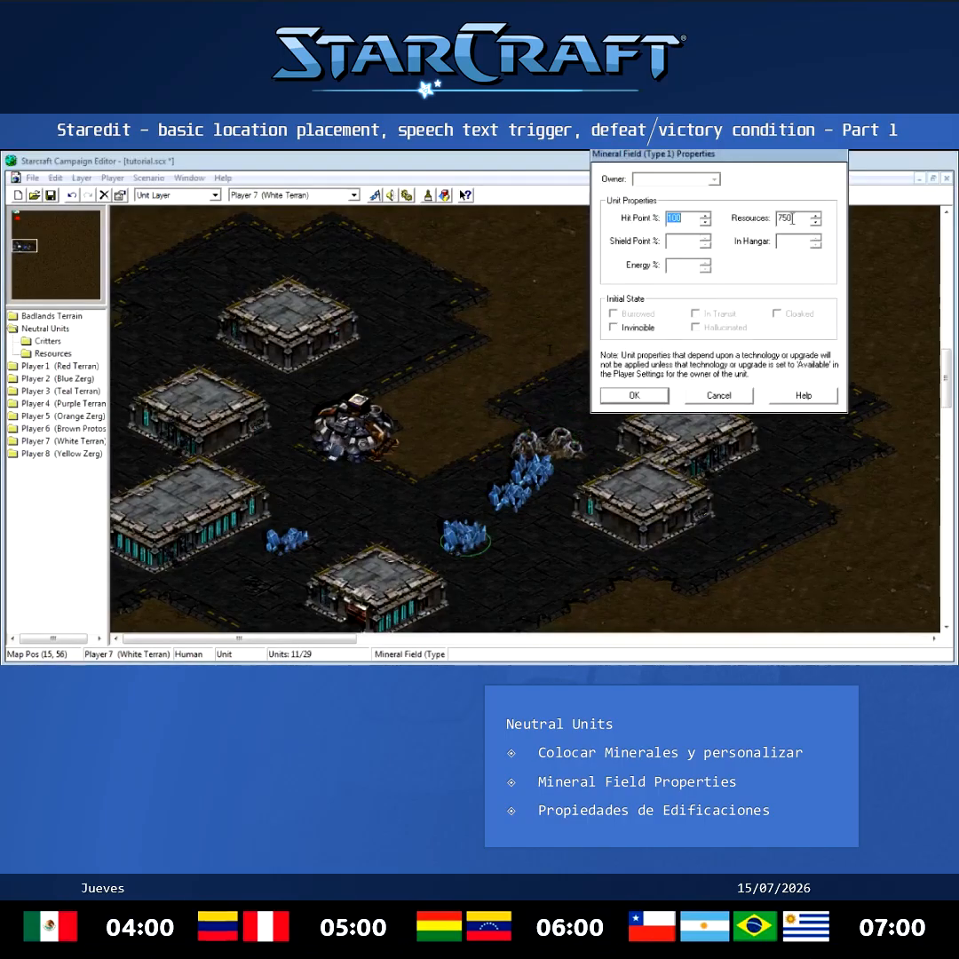
click(712, 395)
click(546, 431)
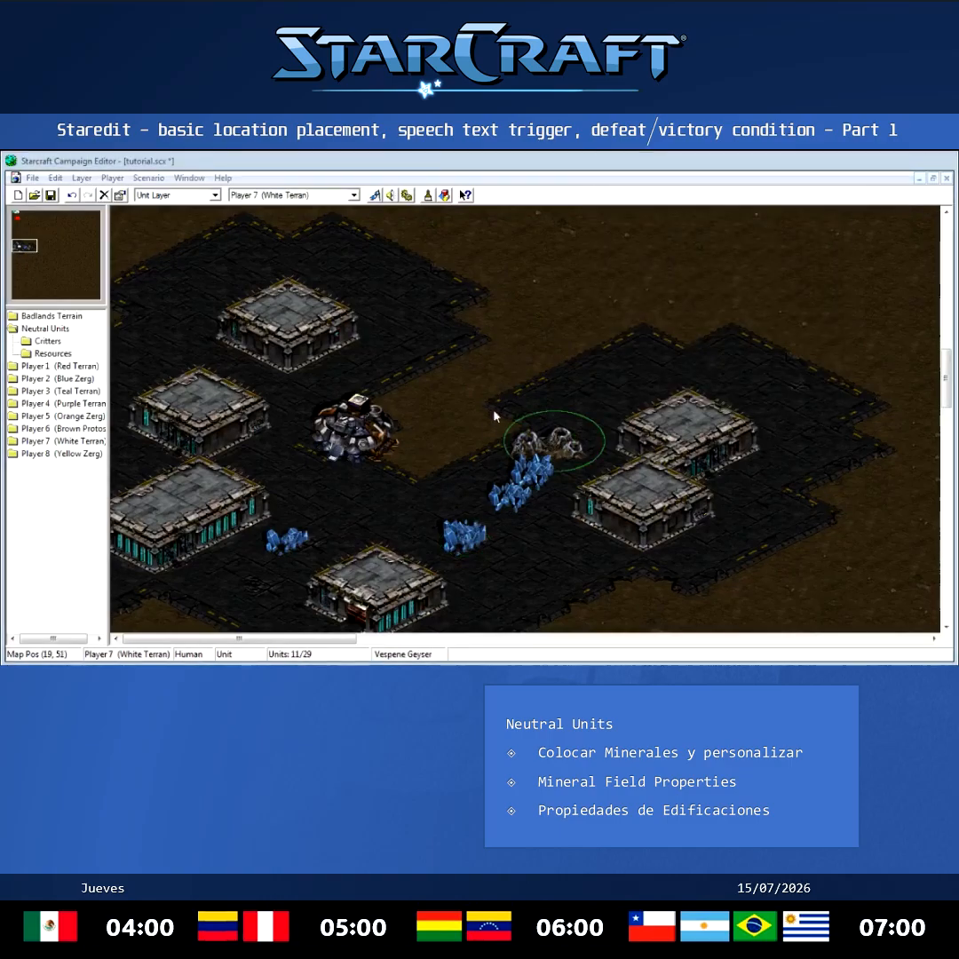
Set the resources of the Type 1 mineral field southeast of the Command Center to 0 and recheck its properties.
click(466, 536)
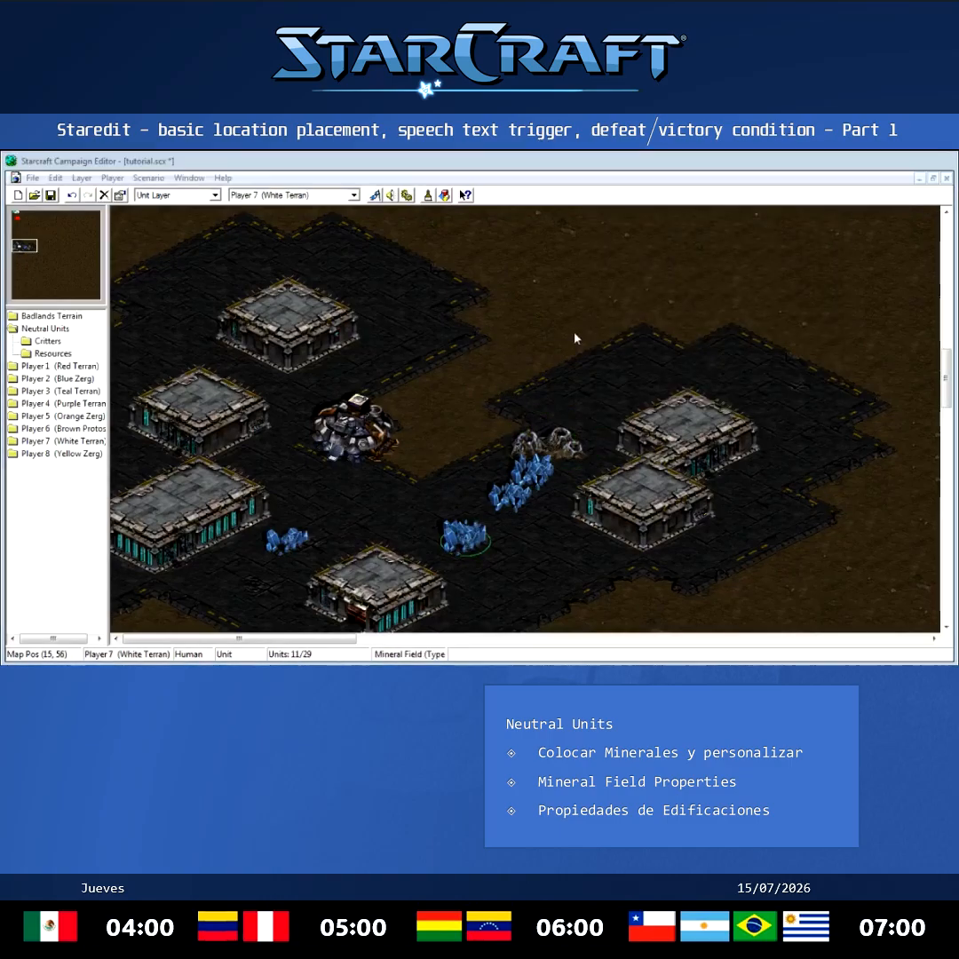
text(0)
key(Return)
drag(792, 214, 729, 217)
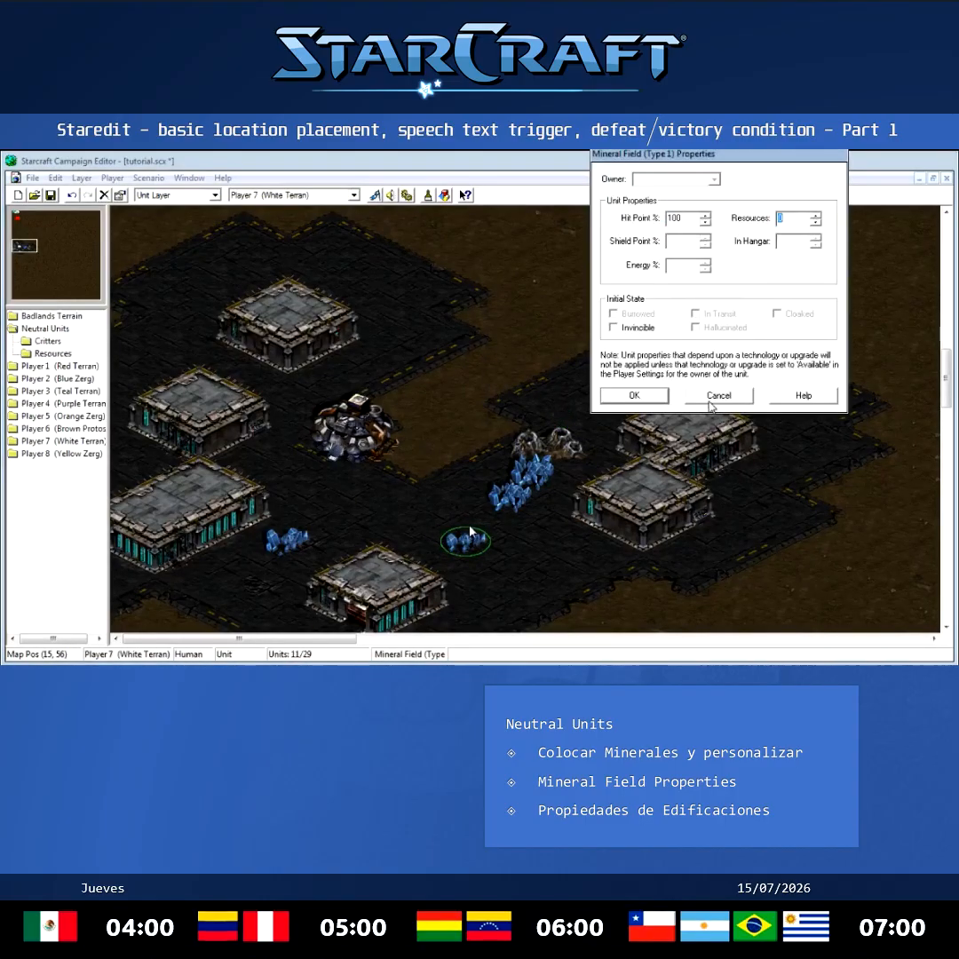
click(709, 400)
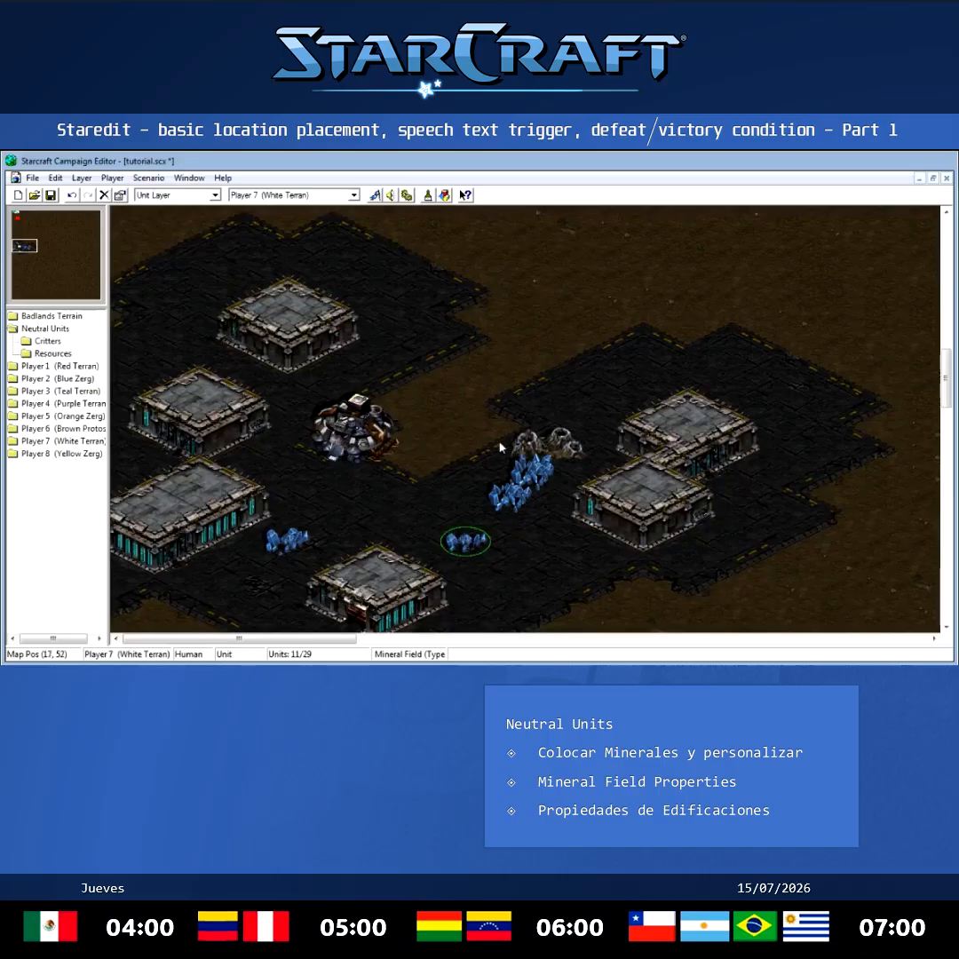
Set the hit points of Player 7's Command Center to 64 percent.
click(561, 437)
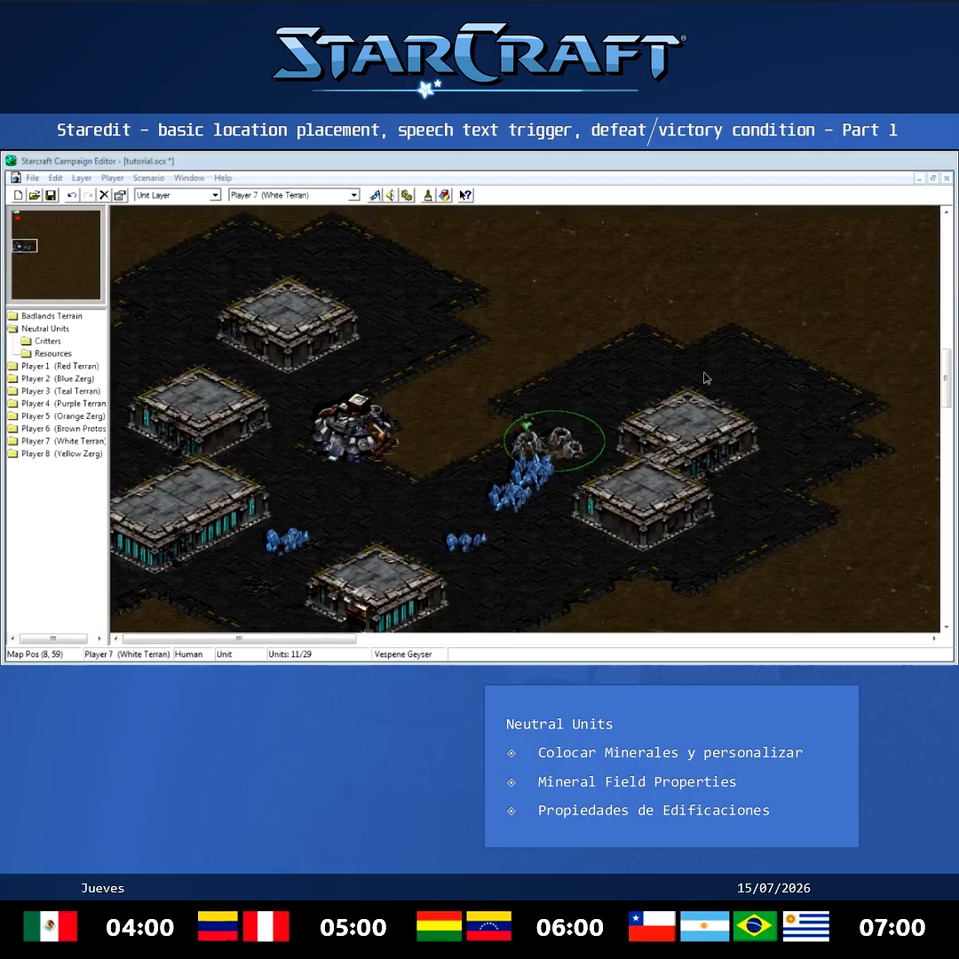
double_click(363, 425)
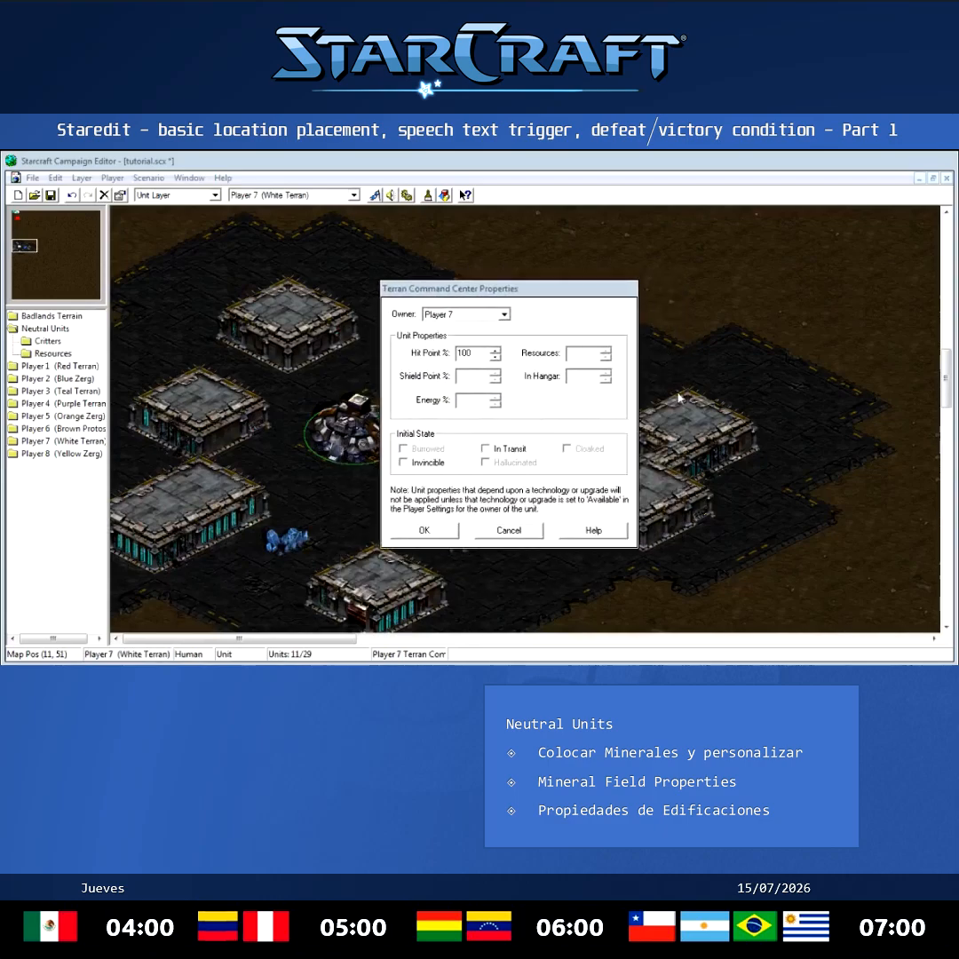
drag(475, 356, 437, 359)
click(476, 353)
drag(476, 353, 436, 358)
text(50)
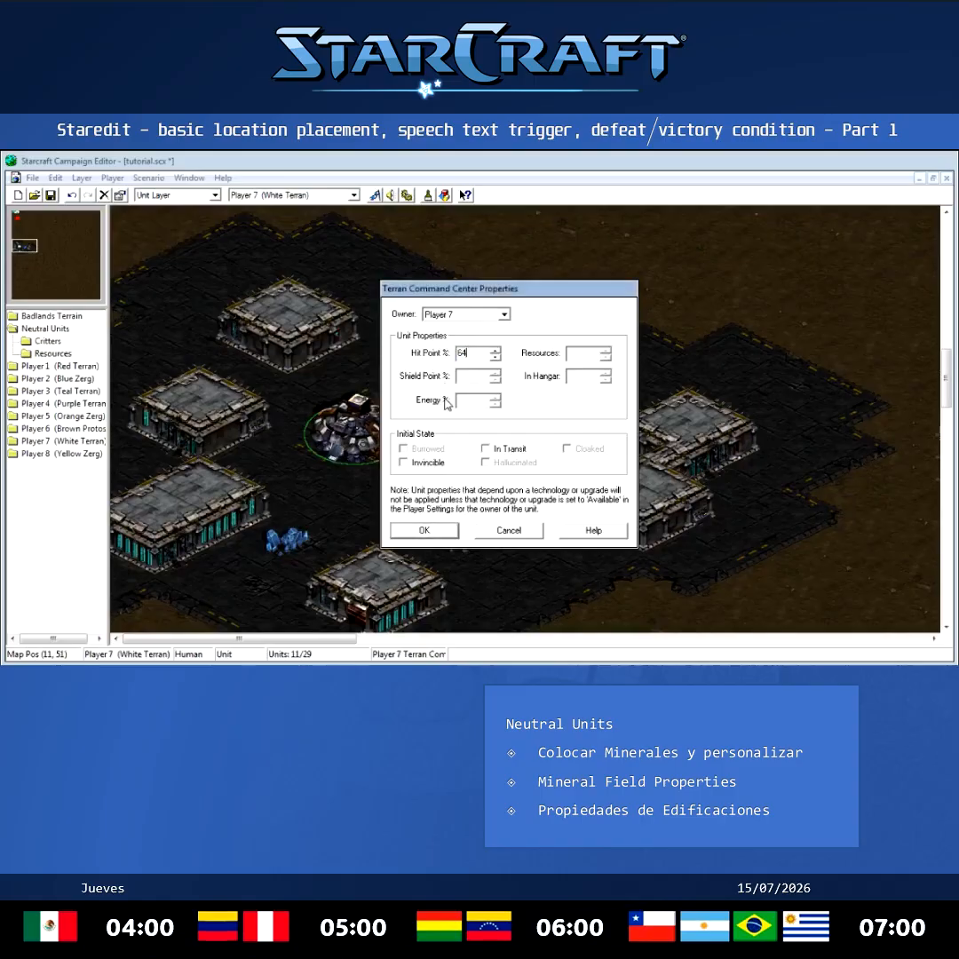
key(Return)
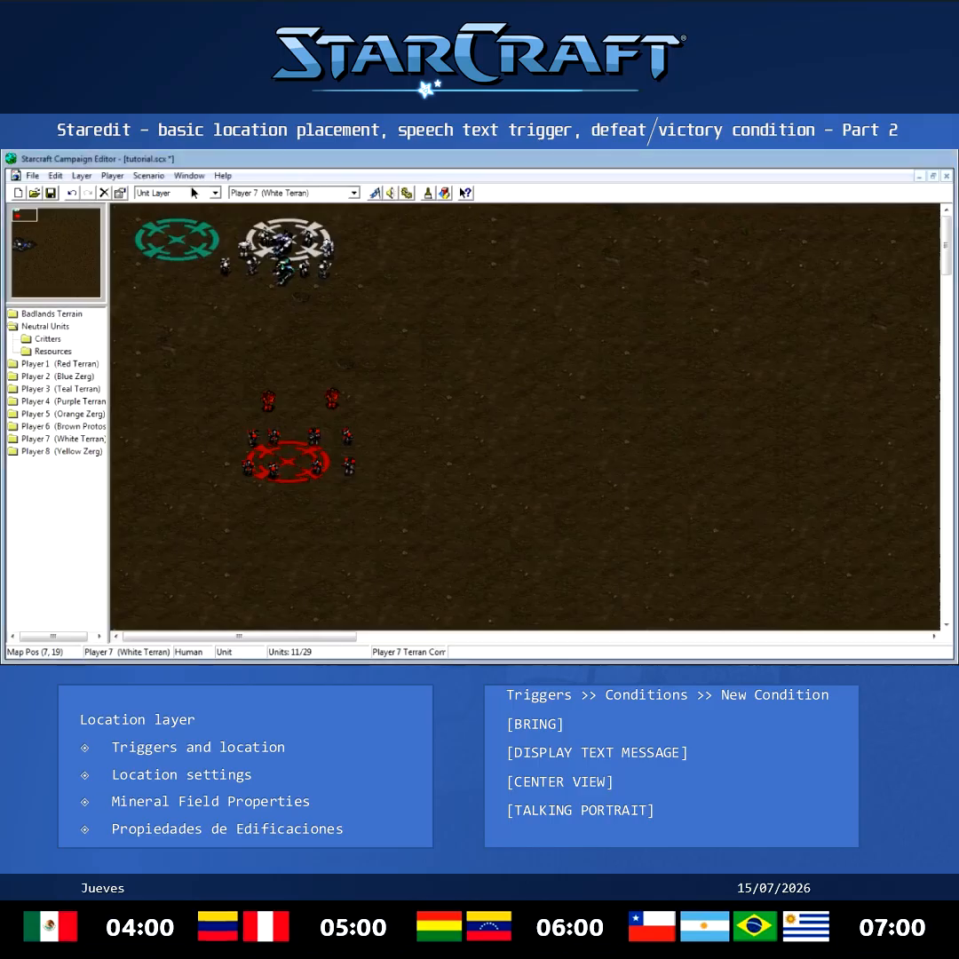
On the Location Layer, draw a location around Player 1's red units and name it Dominion Group.
click(160, 231)
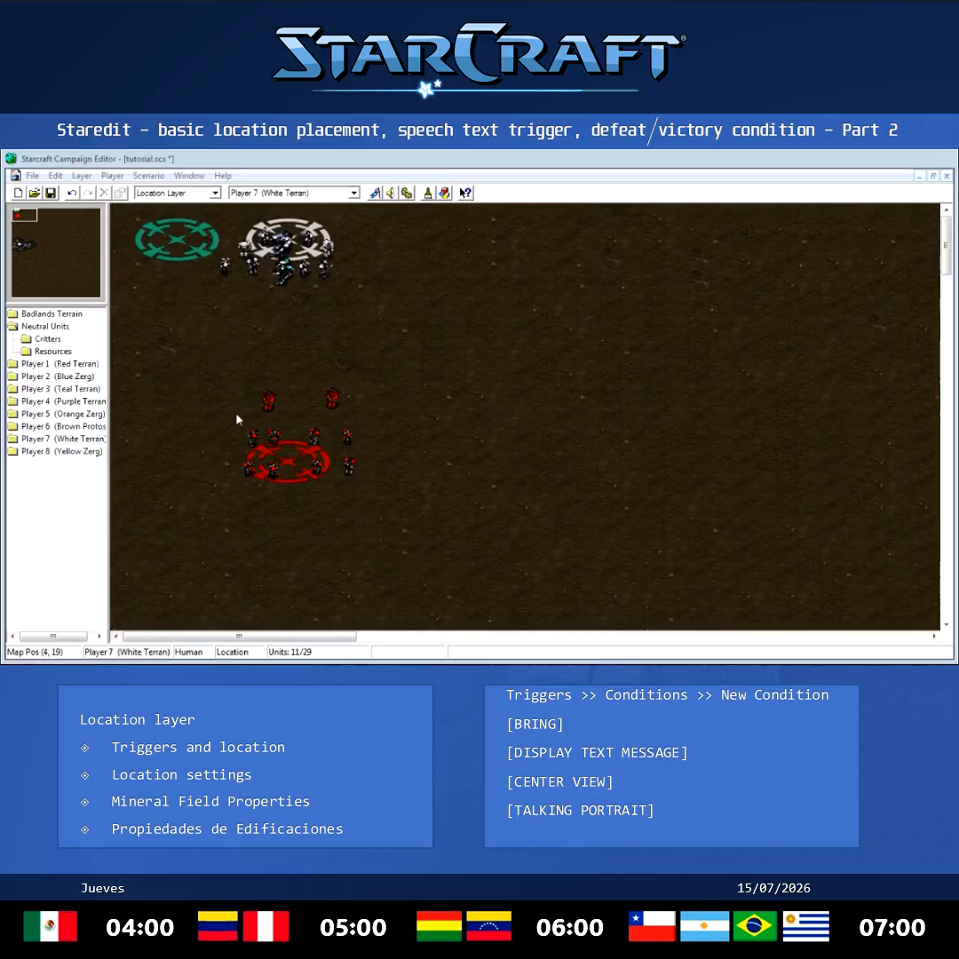
drag(199, 338, 421, 536)
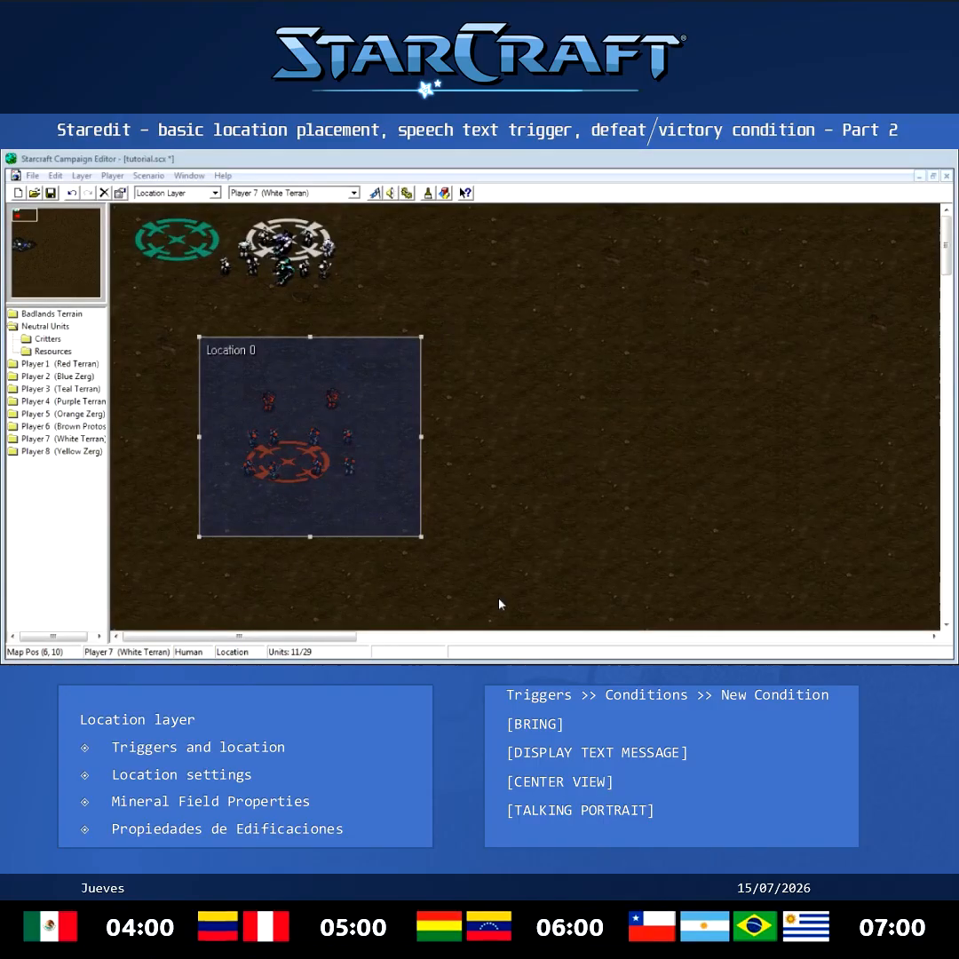
double_click(421, 351)
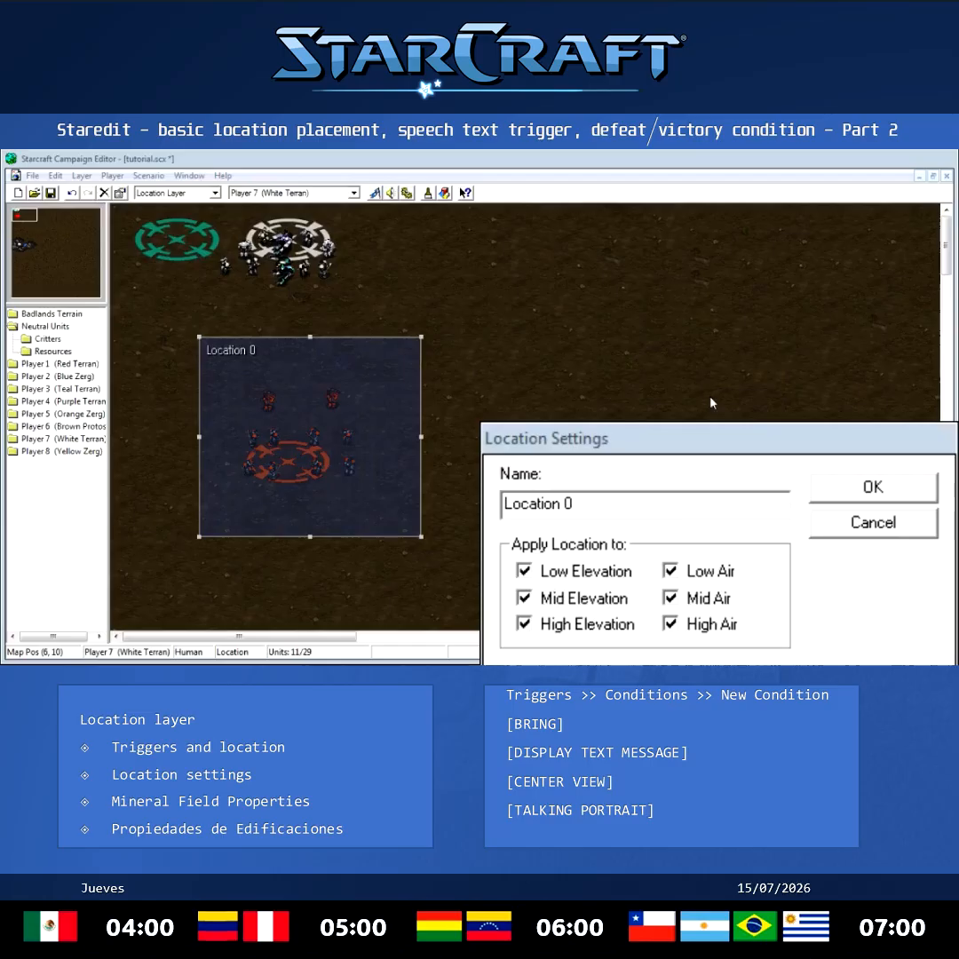
click(604, 510)
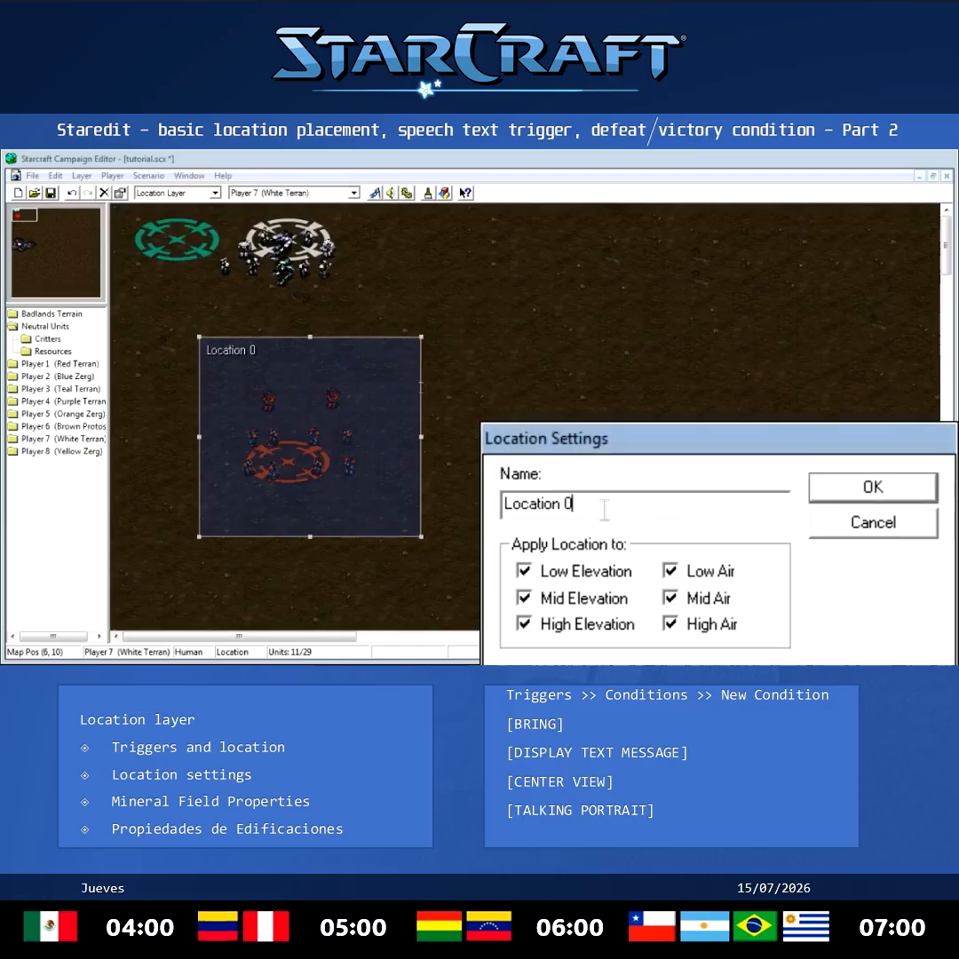
drag(604, 510, 381, 407)
key(BackSpace)
text(Dominion Group)
key(Return)
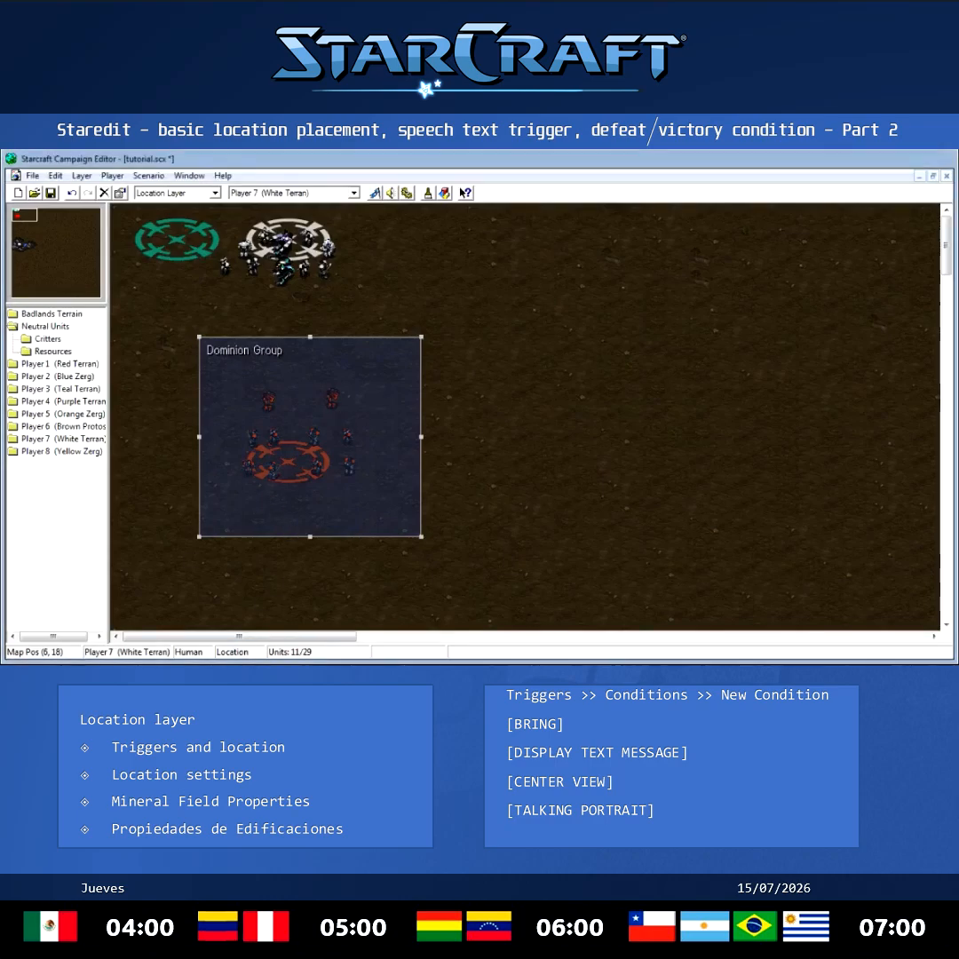
Draw a location around Player 7's Command Center and nearby mineral fields, and name it We're Here.
click(19, 244)
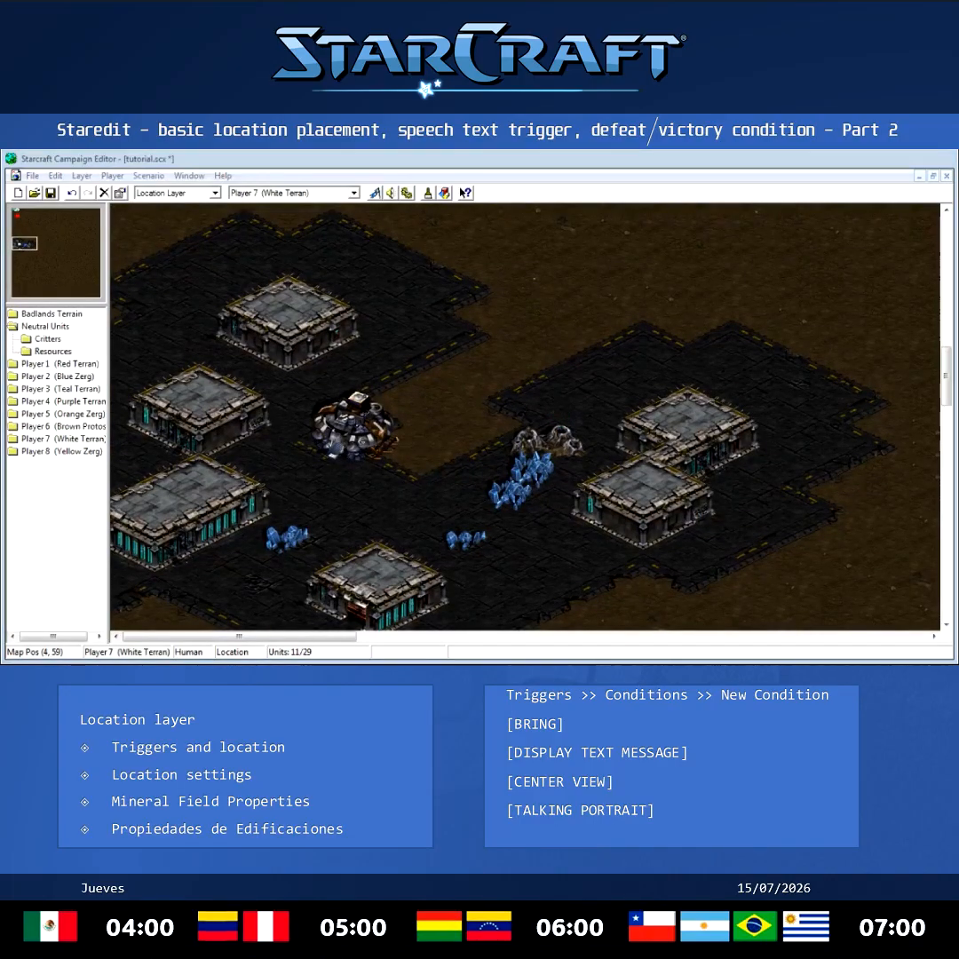
drag(222, 285, 531, 549)
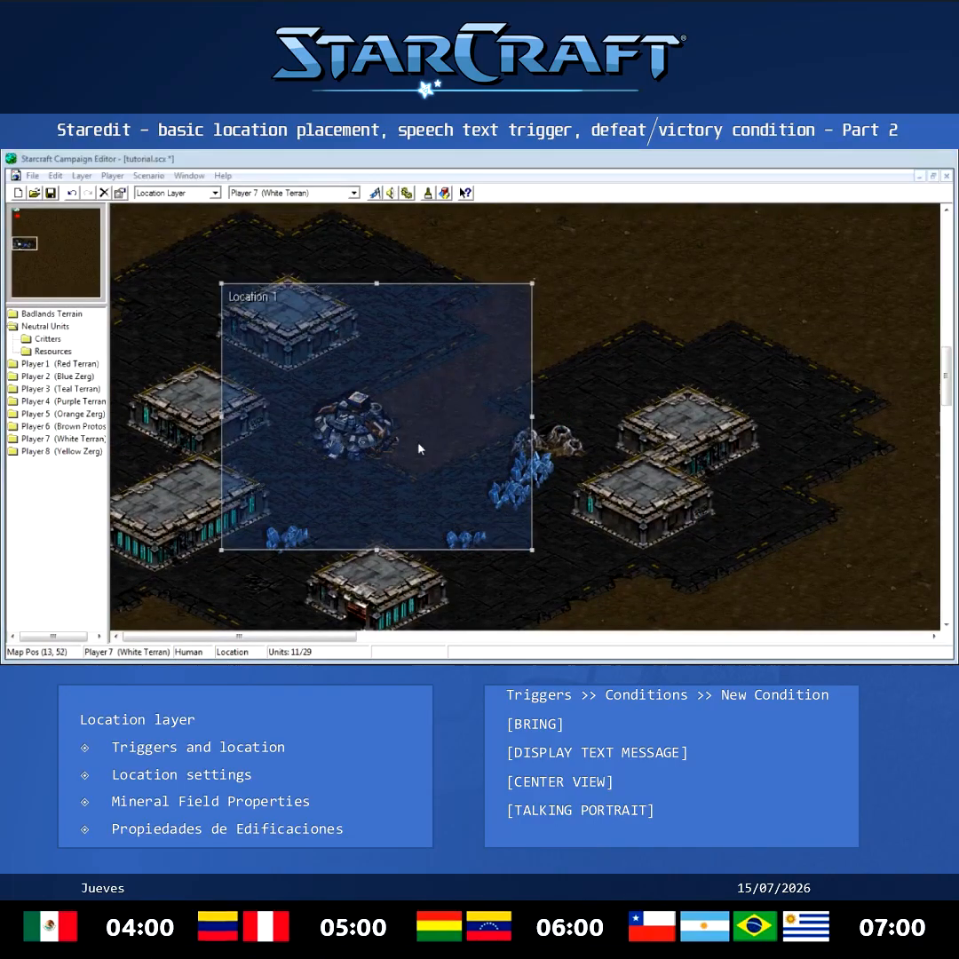
double_click(353, 373)
text(We're Here)
key(Return)
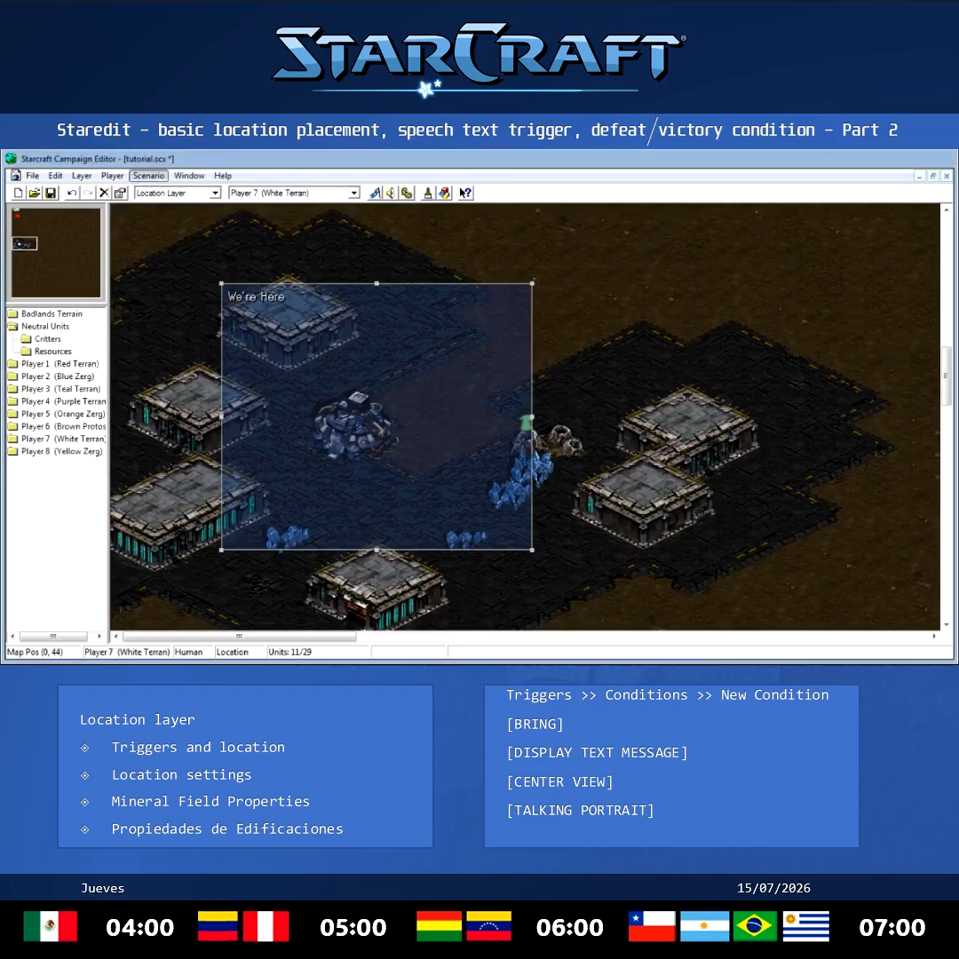
Create a new trigger and choose who it executes for among Player 7 and the UED Strike Team, continuing to its conditions.
click(169, 222)
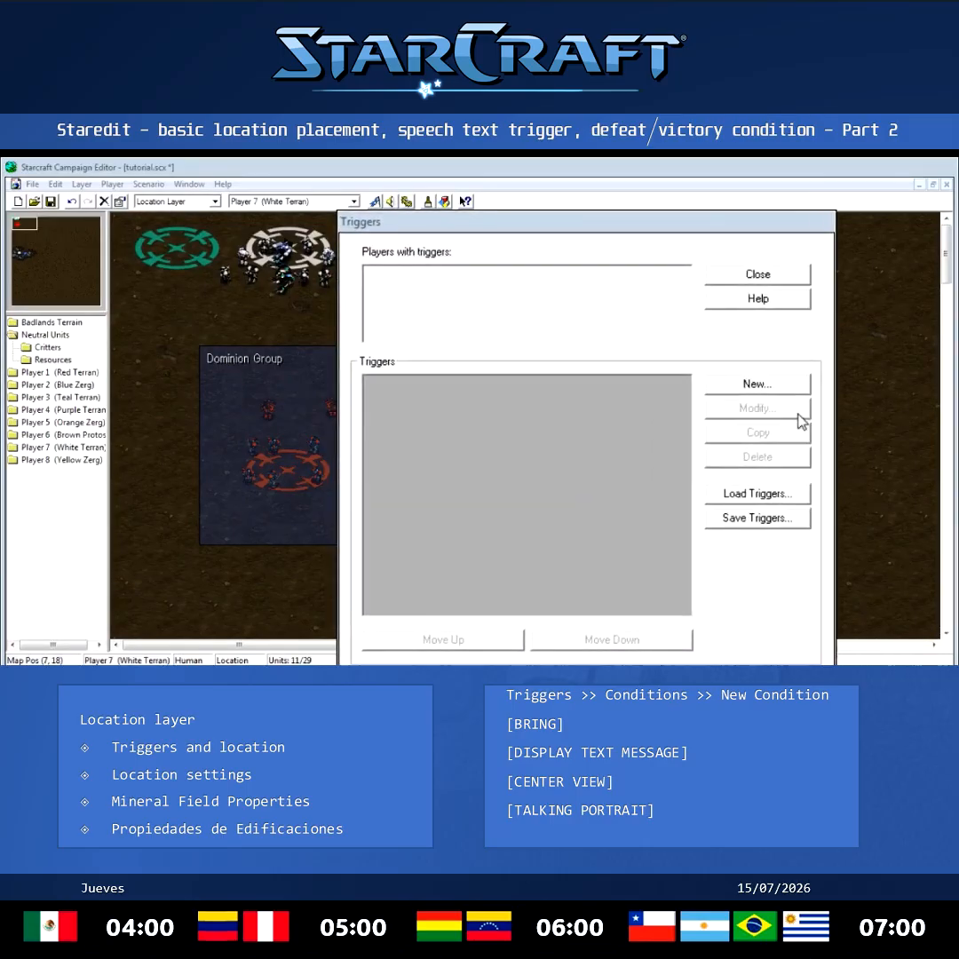
click(472, 215)
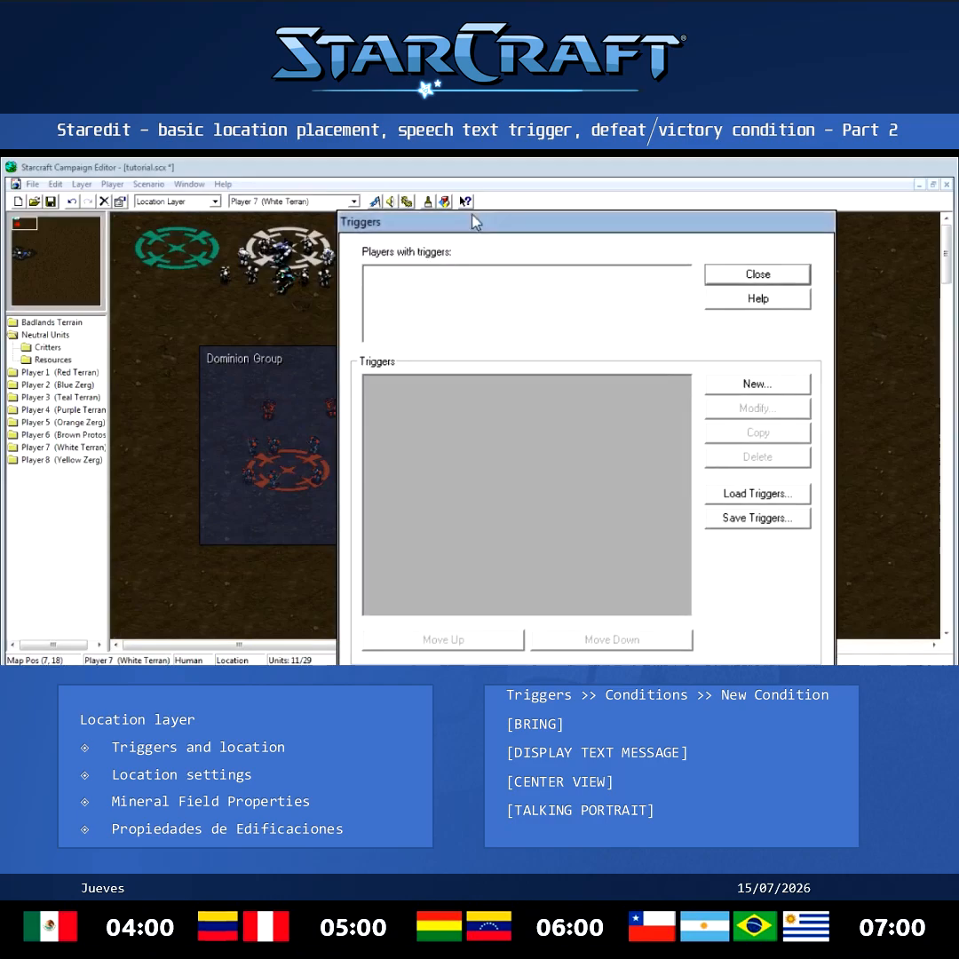
click(742, 382)
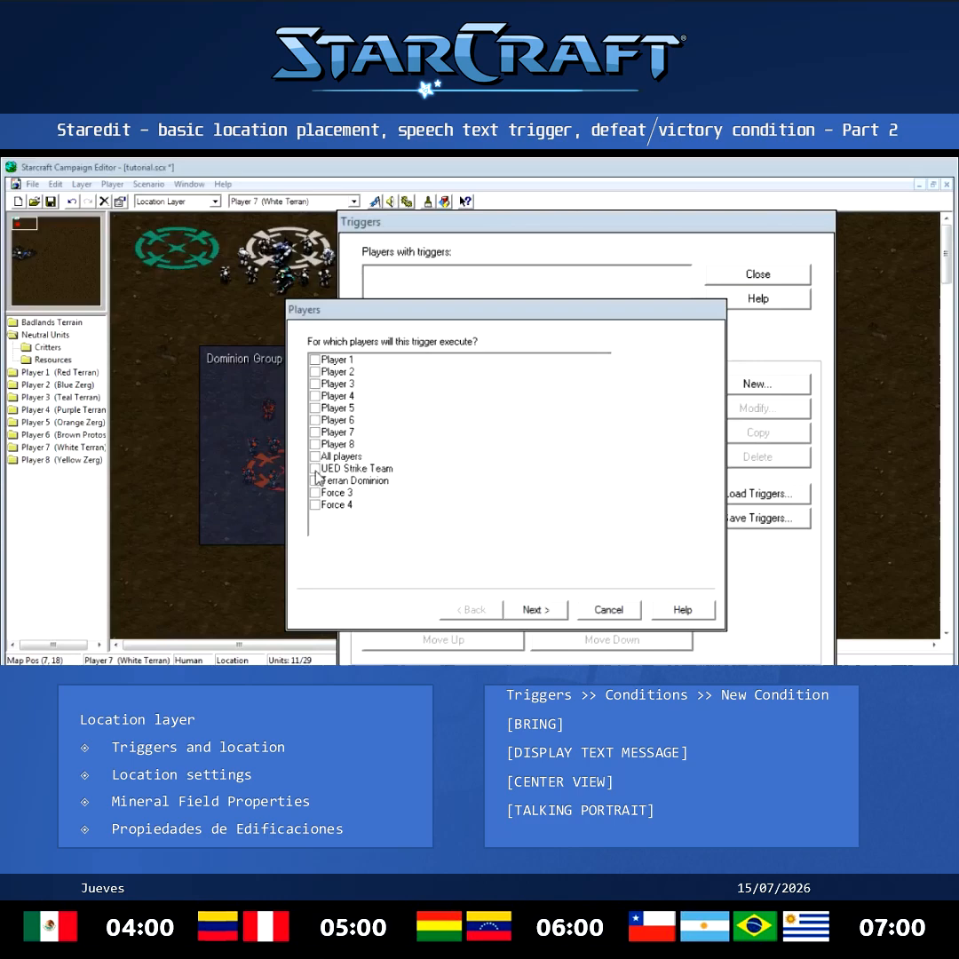
click(315, 470)
click(316, 434)
click(315, 470)
click(534, 609)
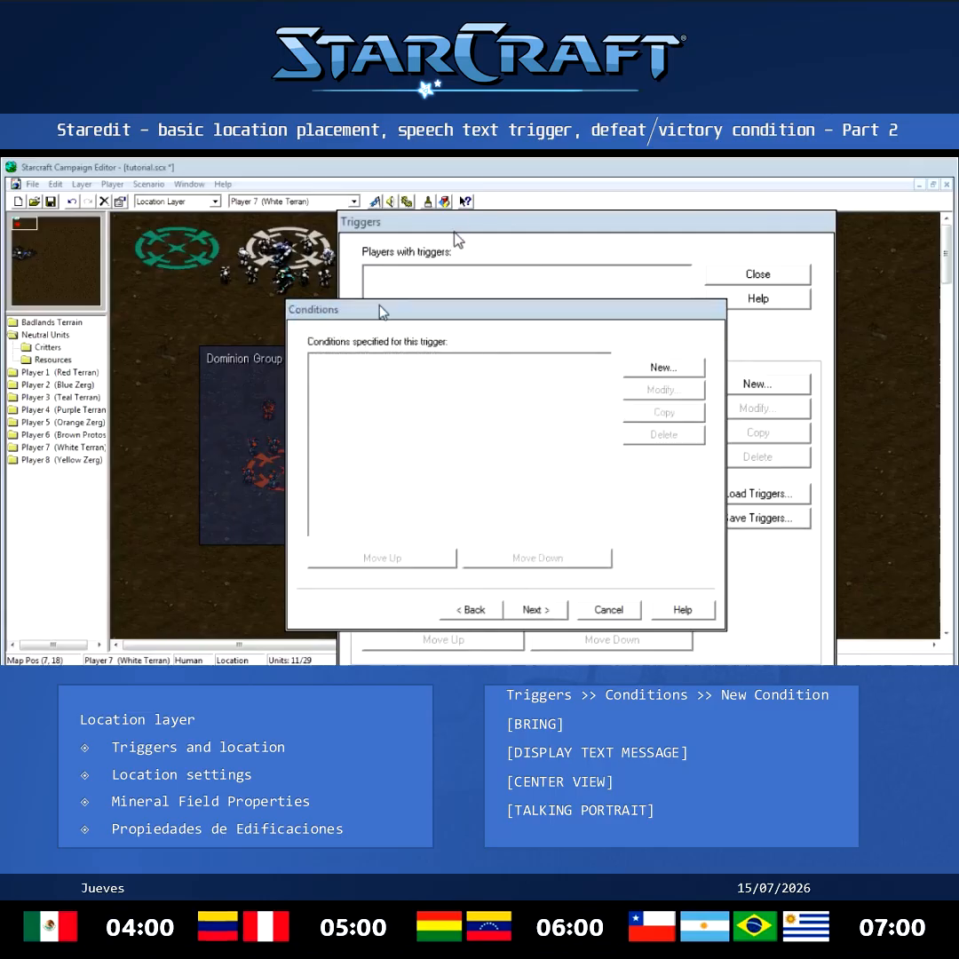
Add a BRING condition to the trigger and set its player to Player 1.
click(379, 391)
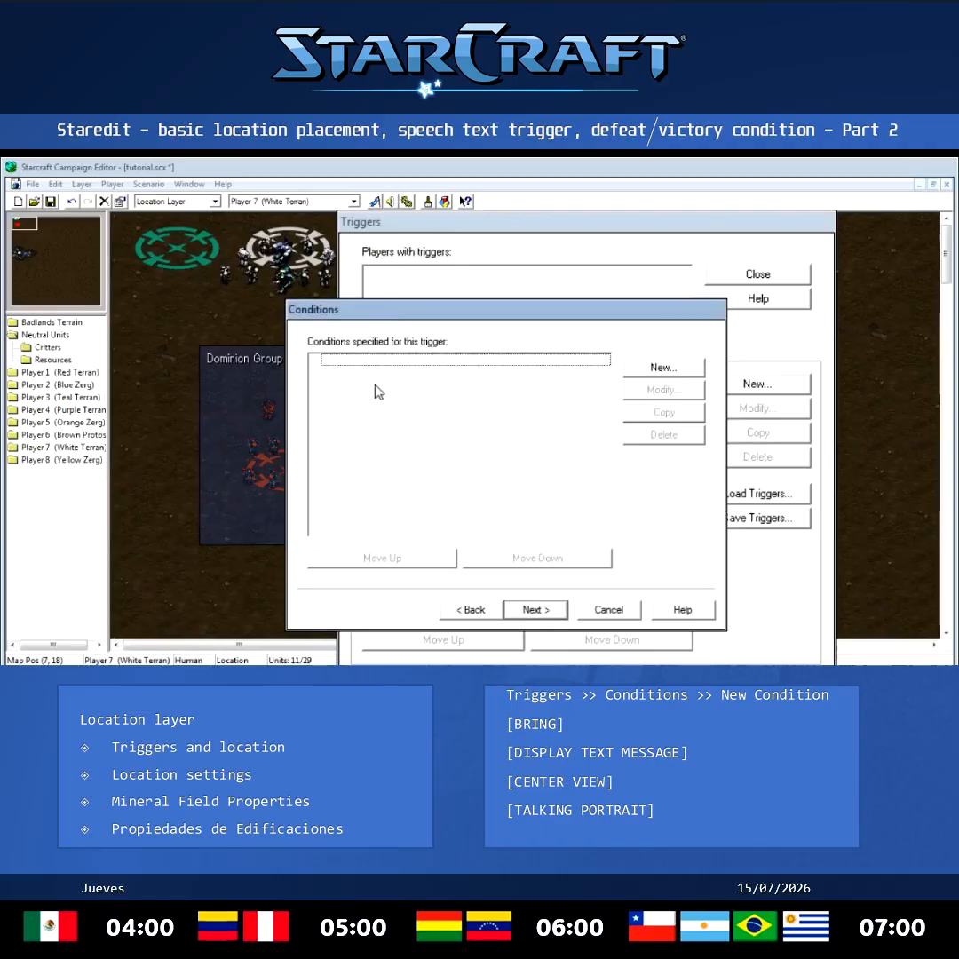
click(260, 662)
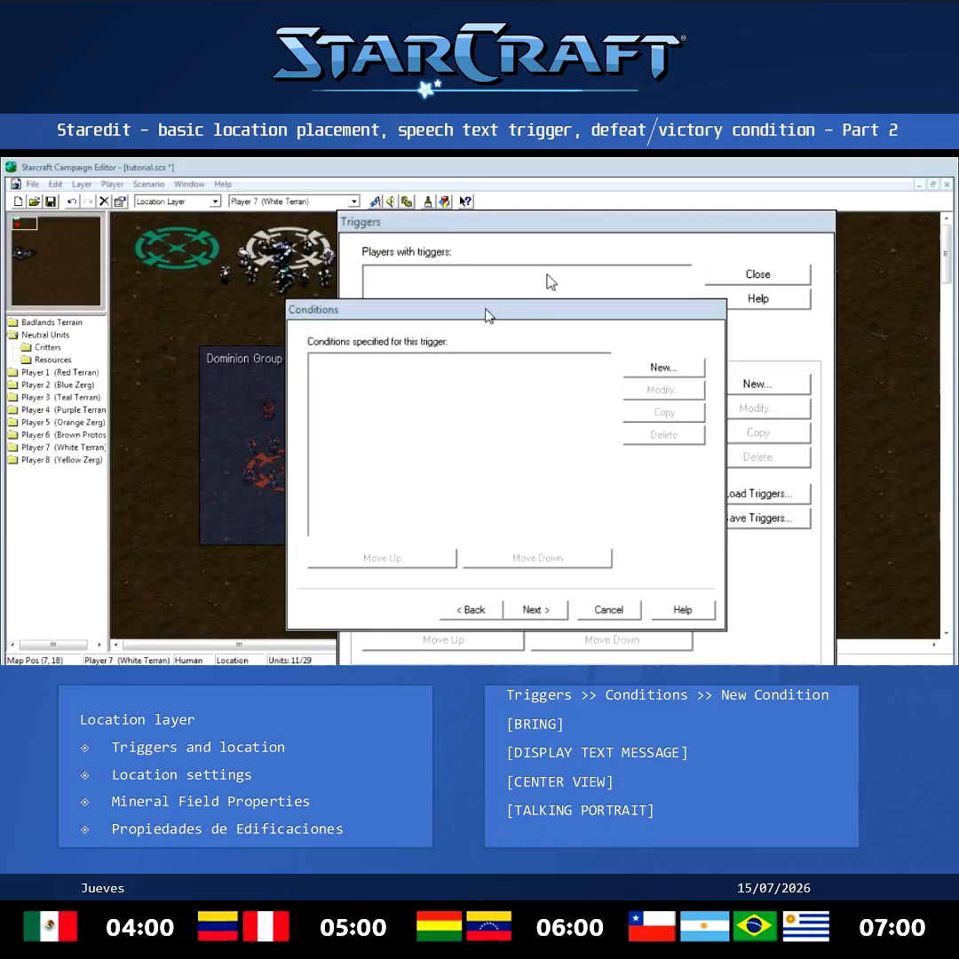
click(631, 371)
click(664, 367)
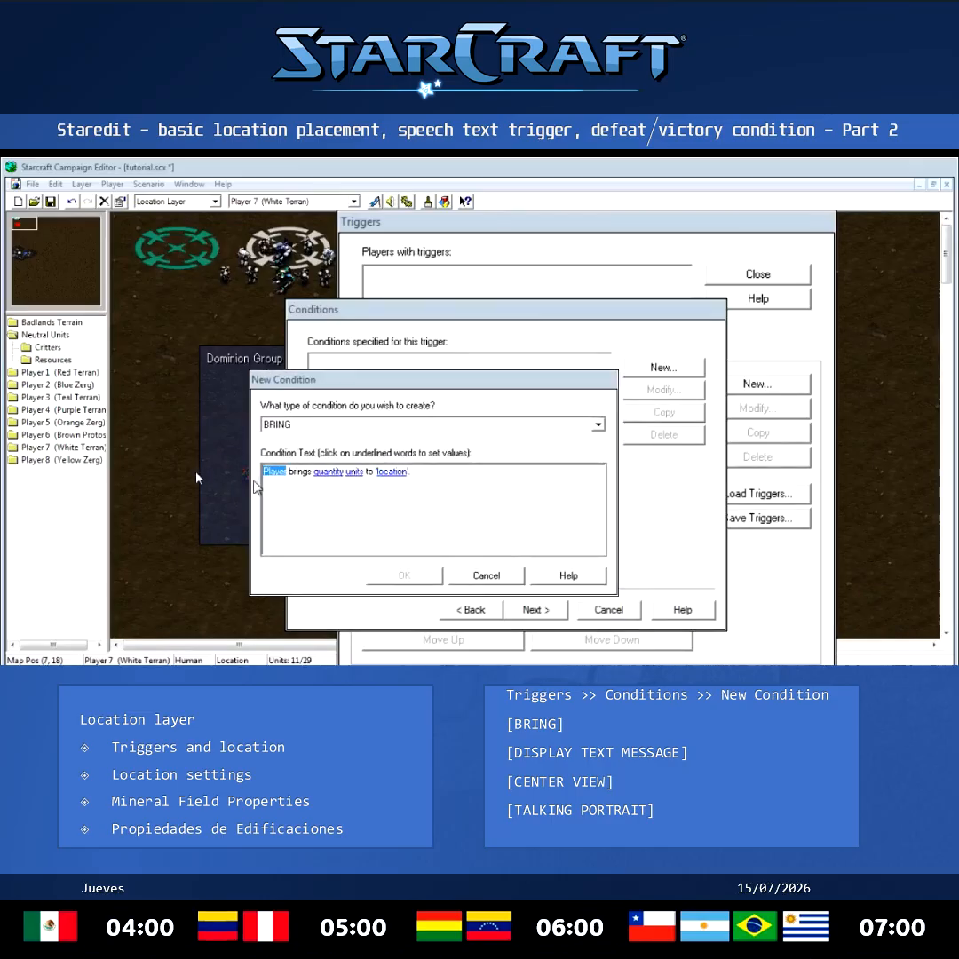
click(278, 474)
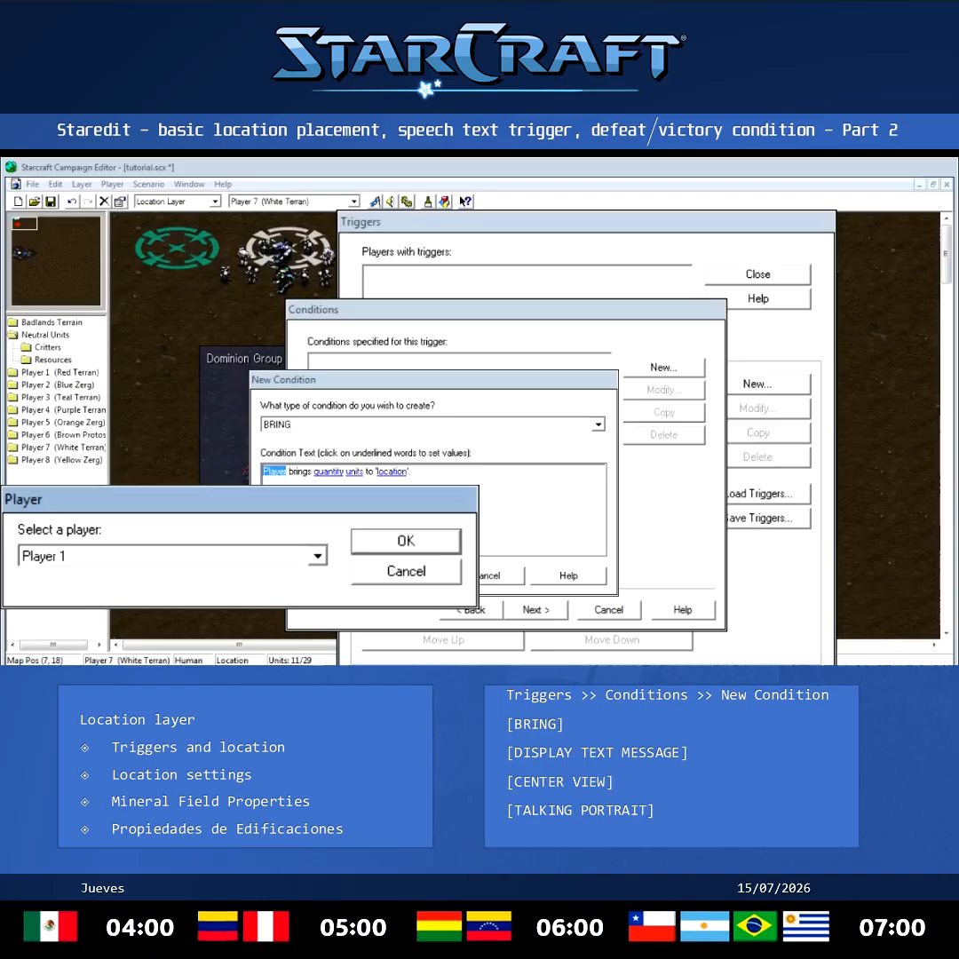
click(138, 560)
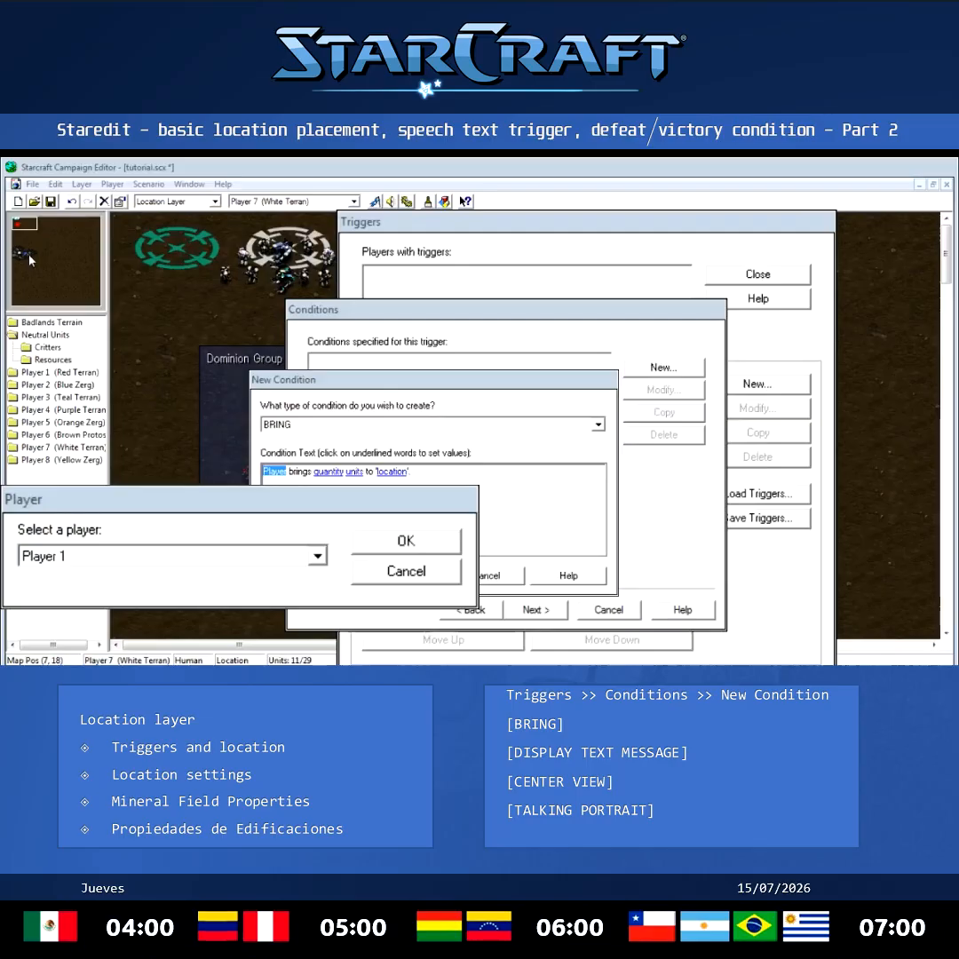
click(219, 566)
click(371, 543)
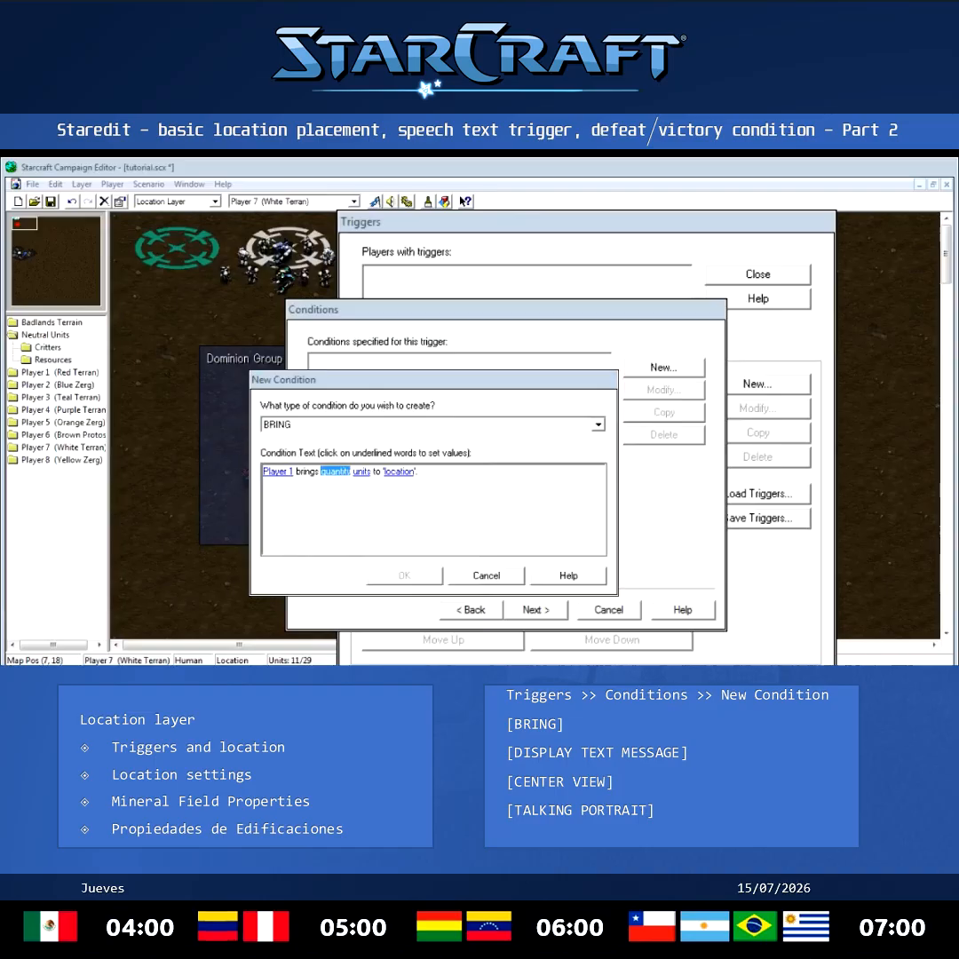
Set the BRING condition's quantity to exactly 0 and its unit type to men.
click(335, 472)
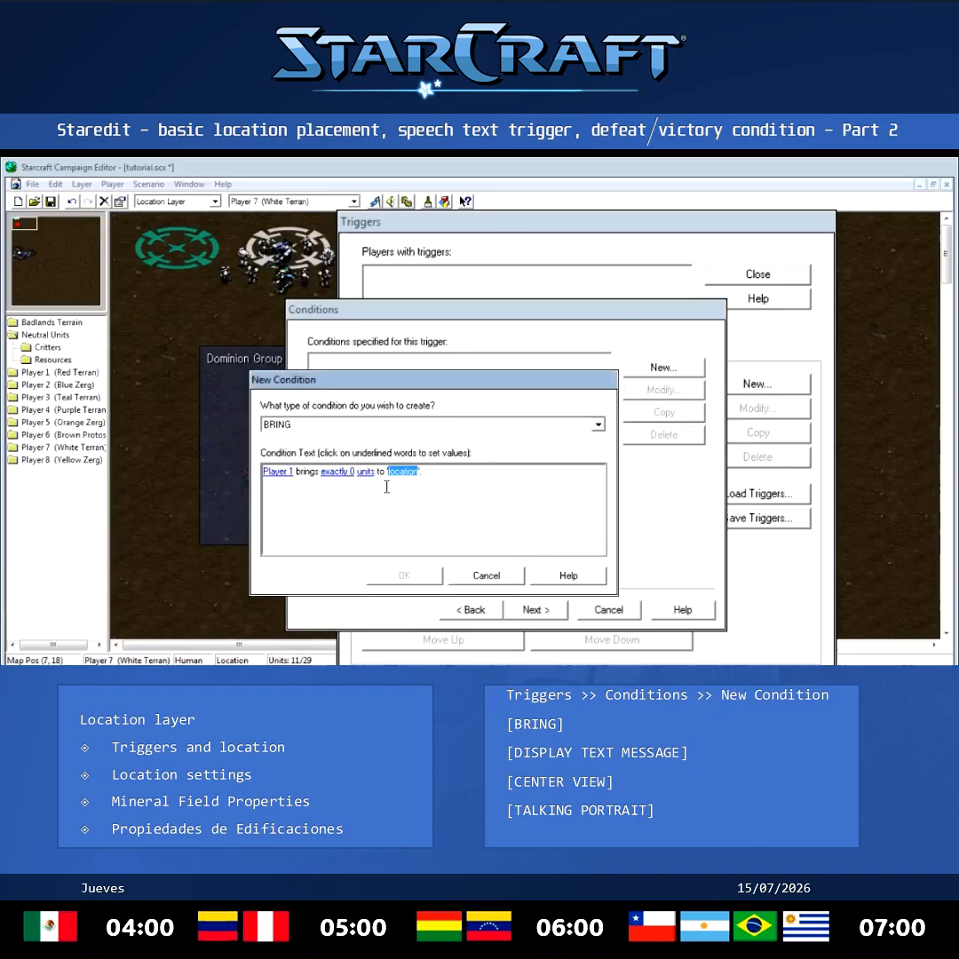
click(364, 473)
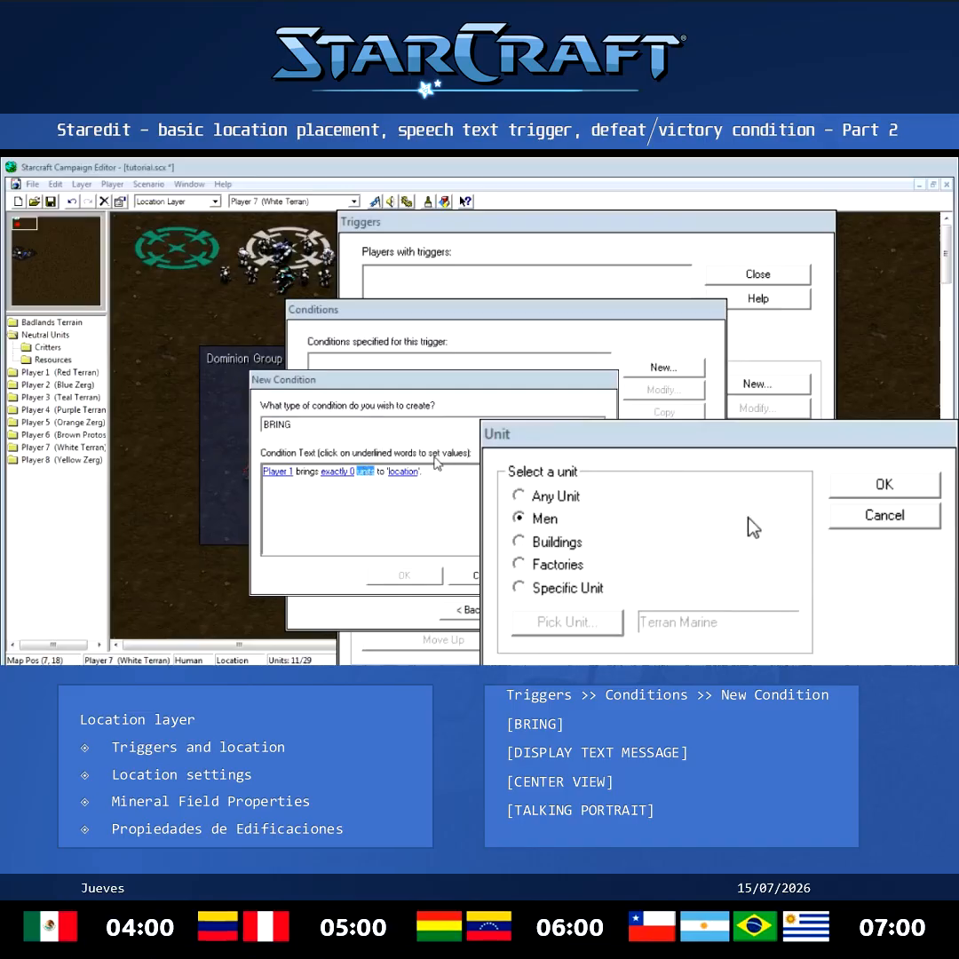
click(519, 518)
click(853, 487)
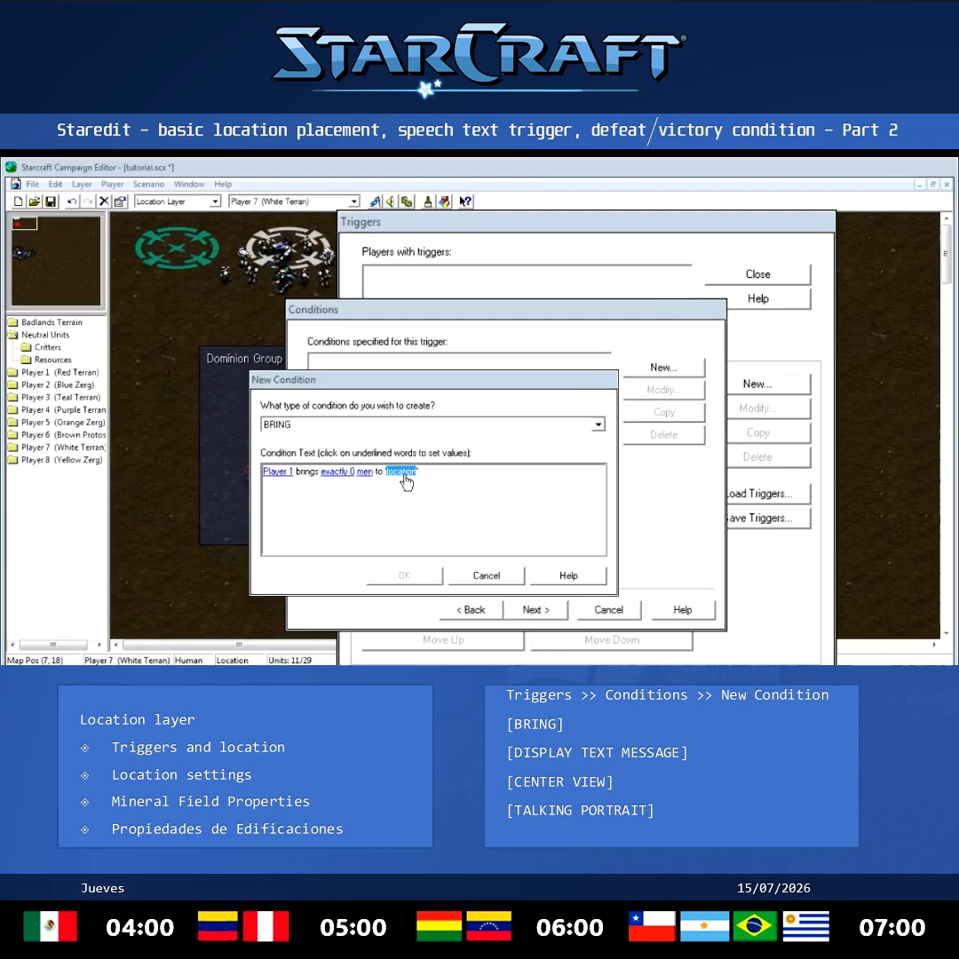
click(366, 472)
Set the BRING condition's location to Dominion Group, accept the condition and continue to the trigger's actions.
click(398, 472)
click(402, 471)
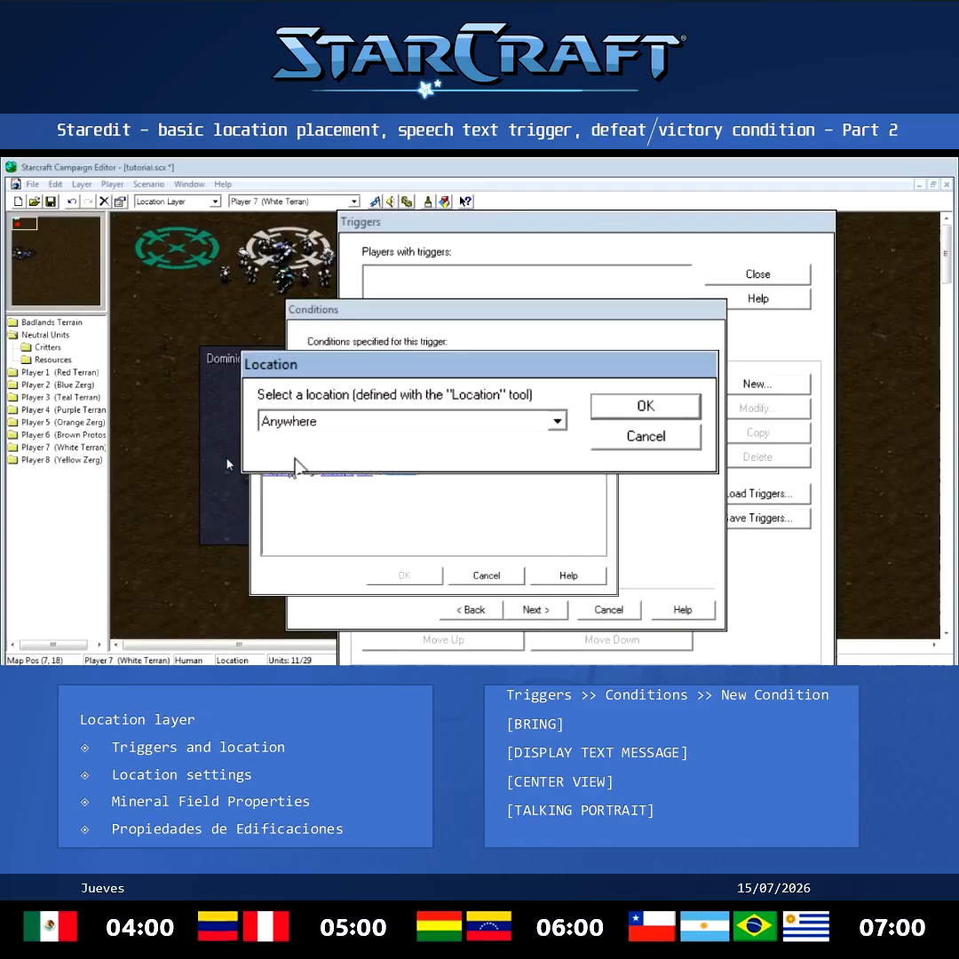
click(296, 459)
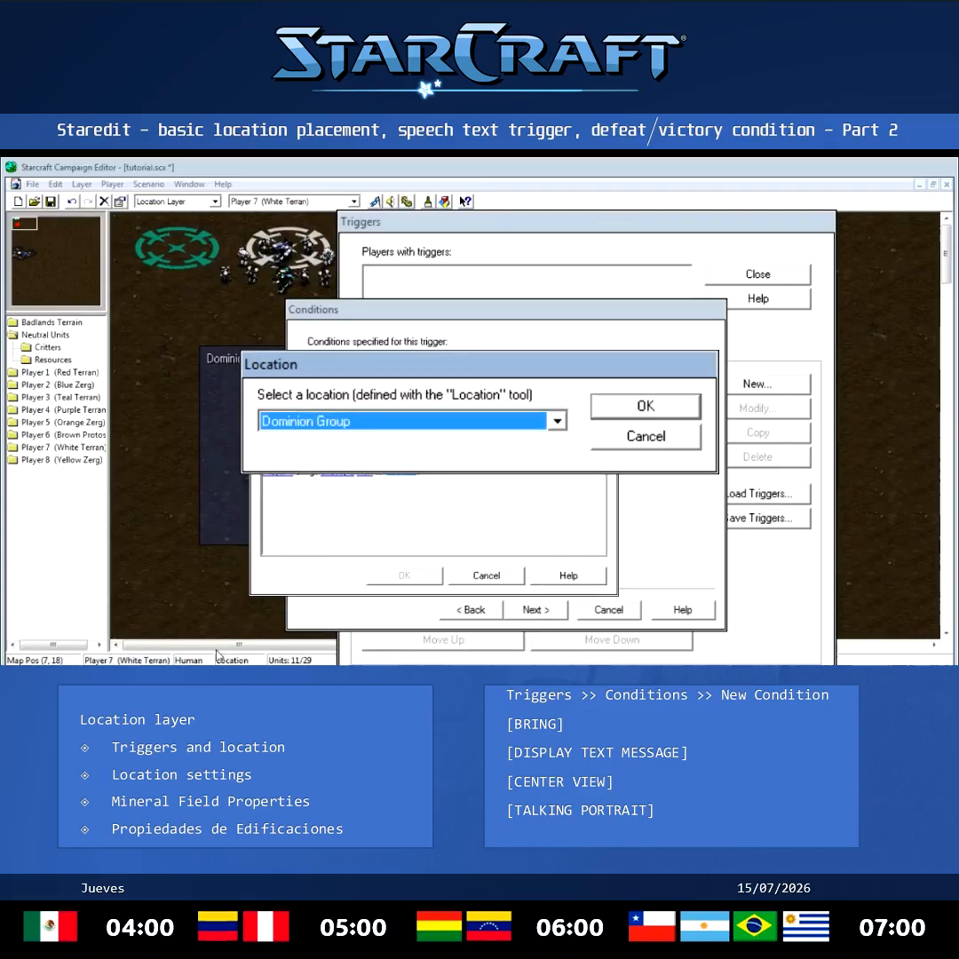
click(649, 407)
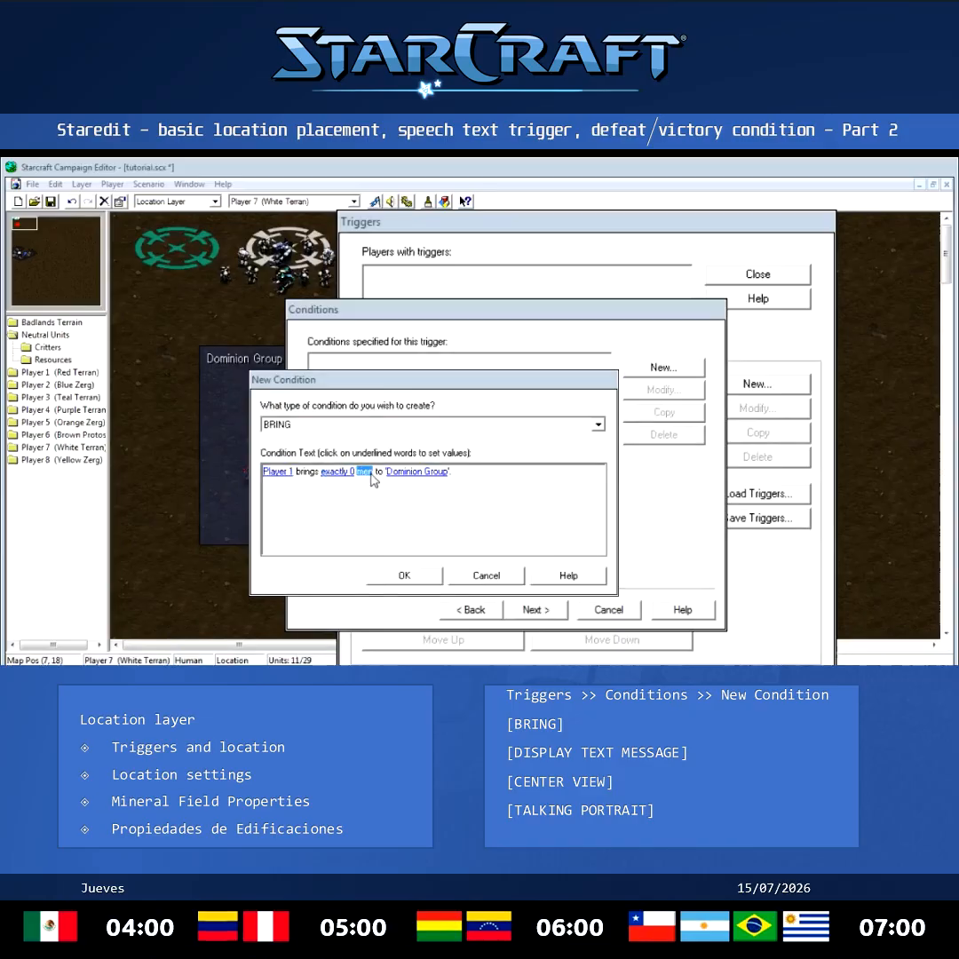
click(404, 578)
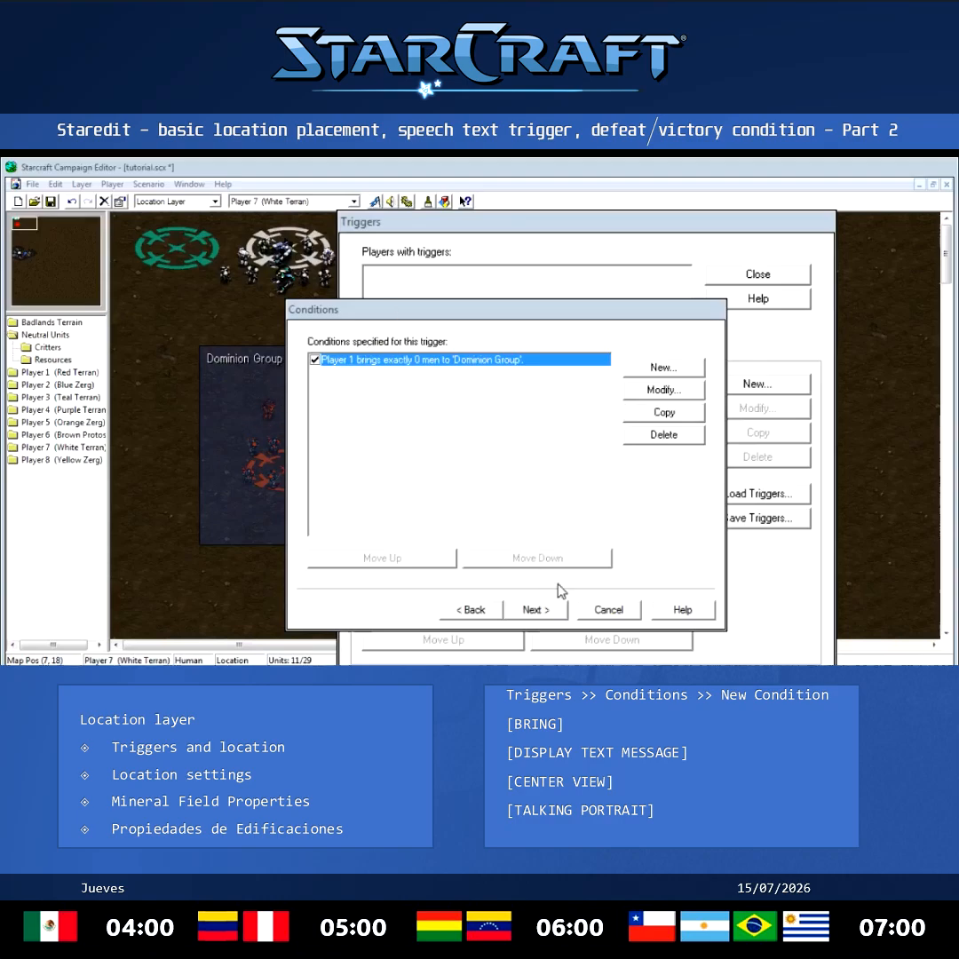
click(536, 610)
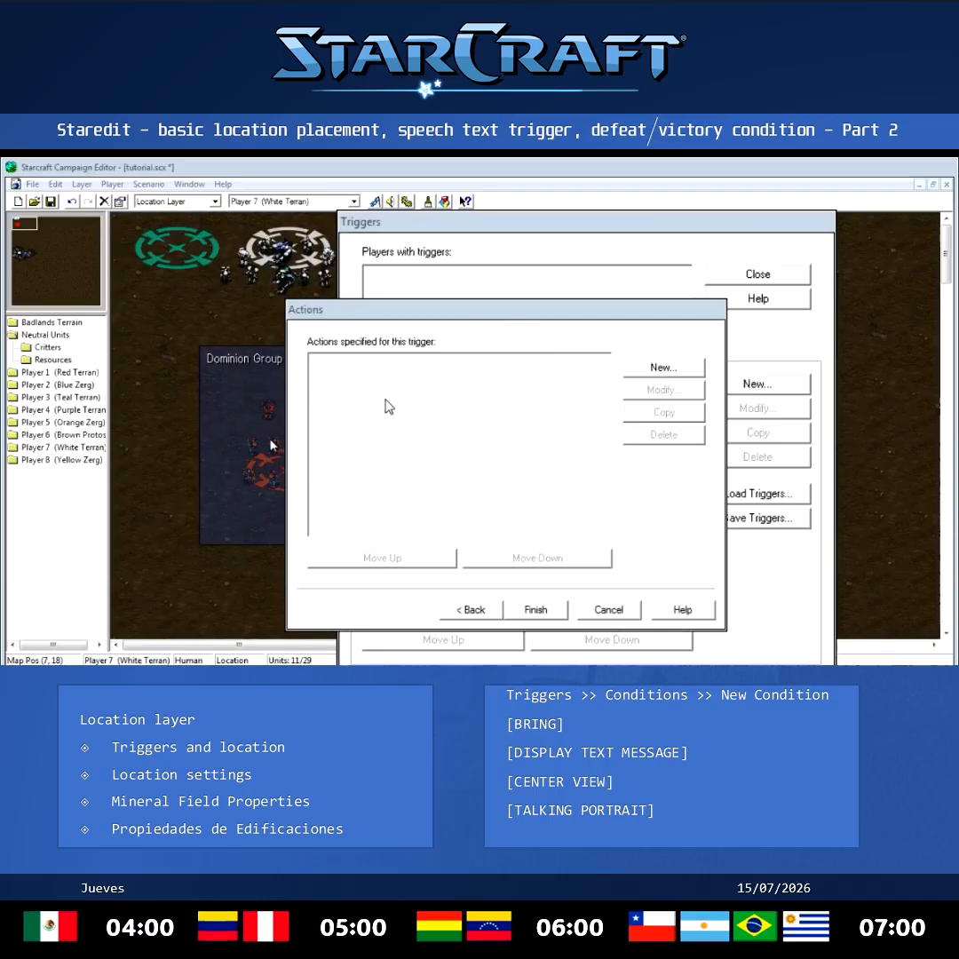
click(473, 610)
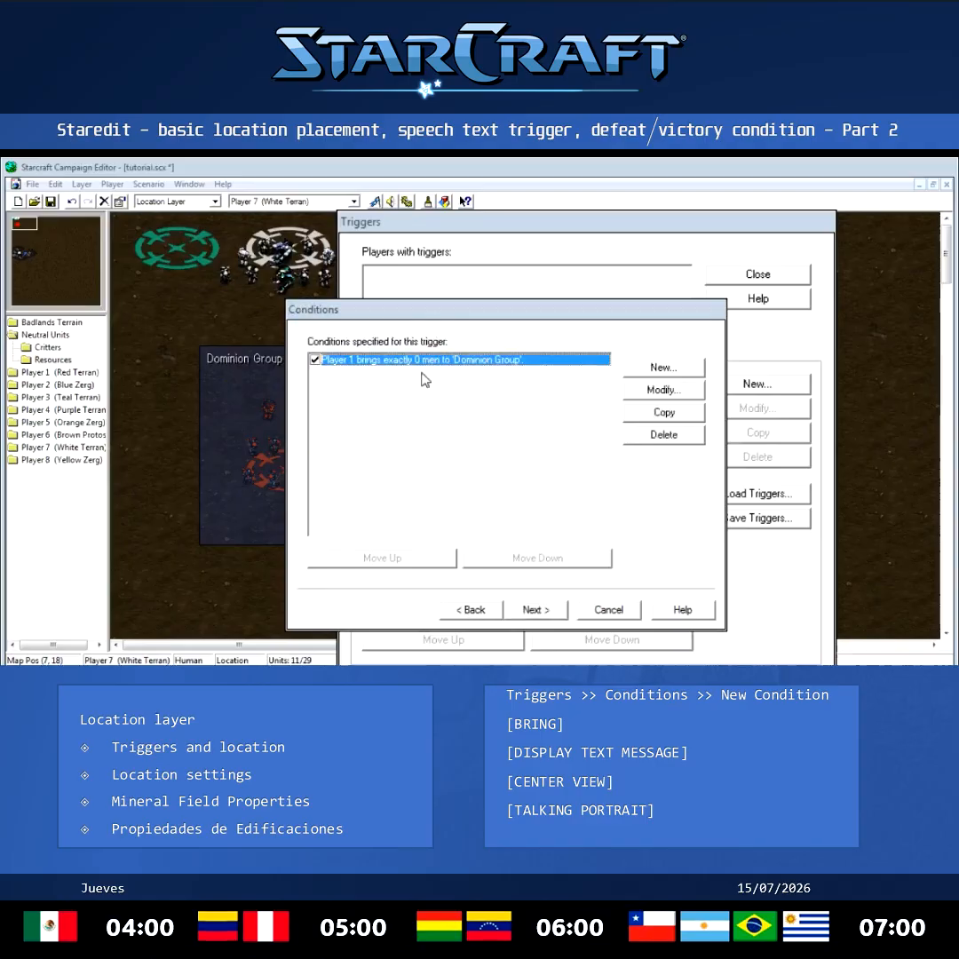
click(534, 607)
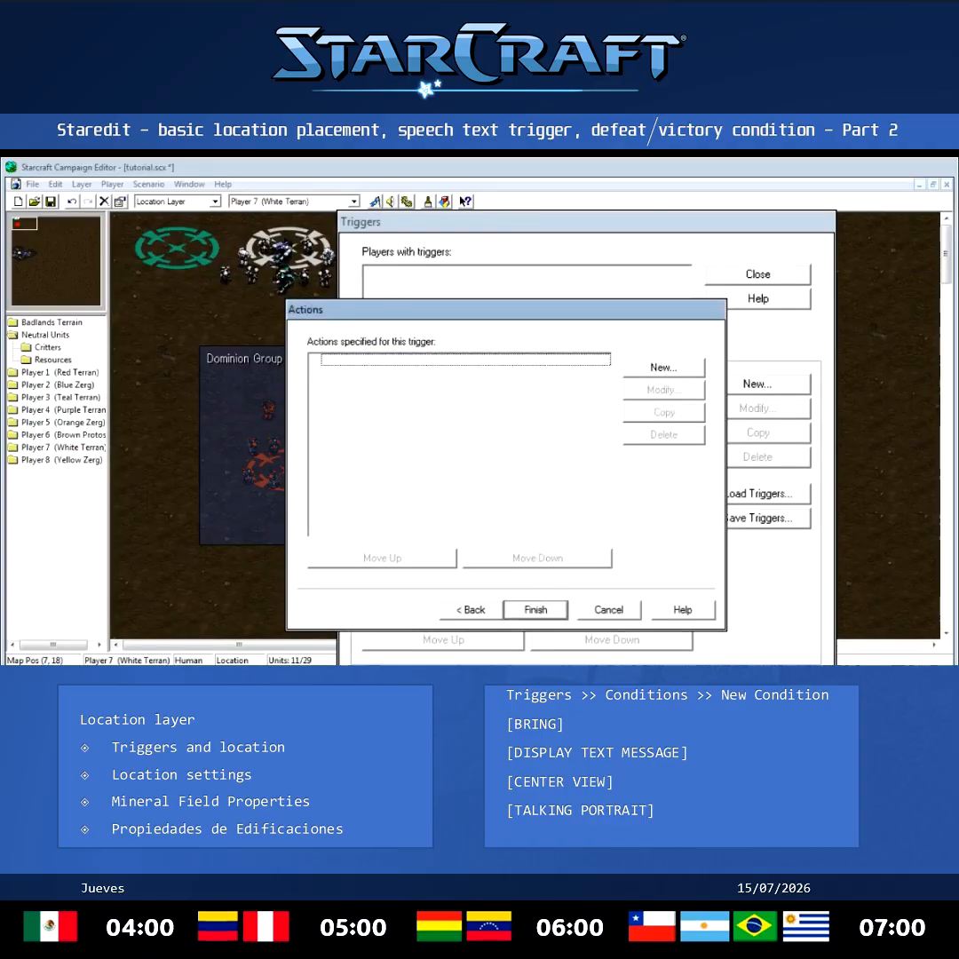
Create a new action for the trigger with the type DISPLAY TEXT MESSAGE.
click(432, 305)
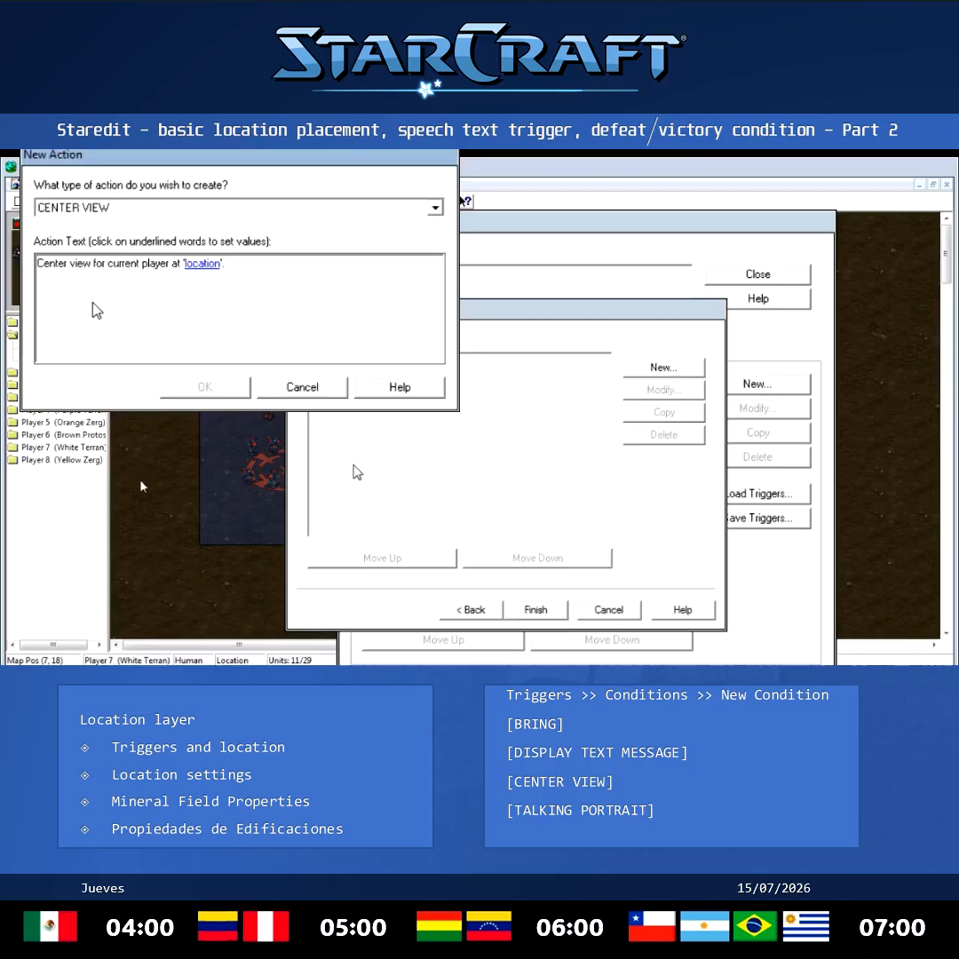
click(202, 262)
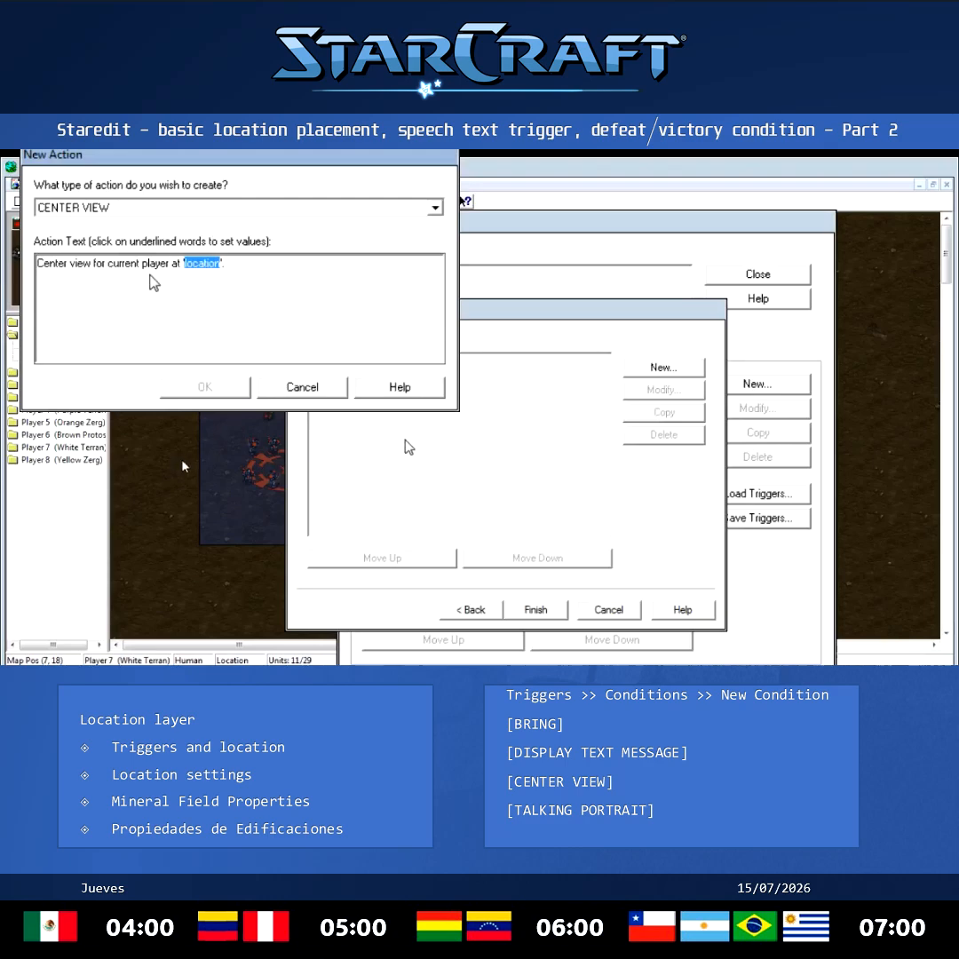
click(143, 285)
click(45, 276)
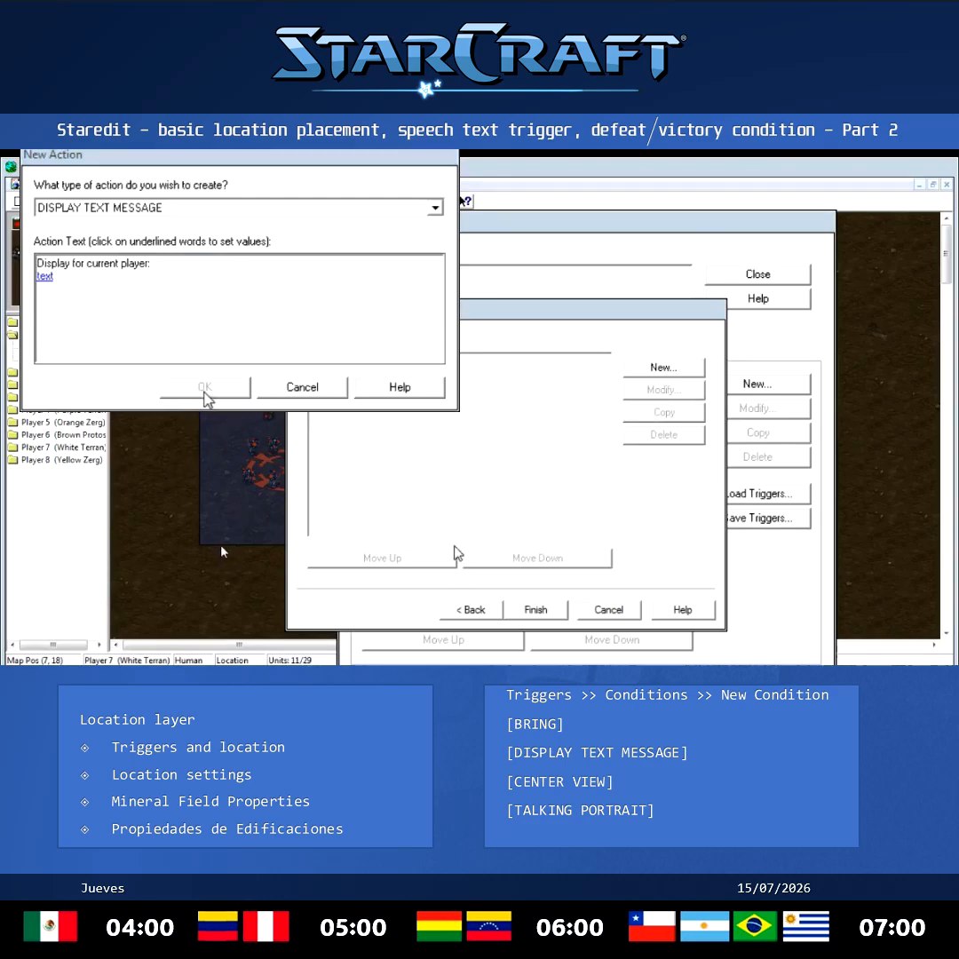
Enter "Let's get 'em boys!" as the text of the DISPLAY TEXT MESSAGE action.
click(43, 281)
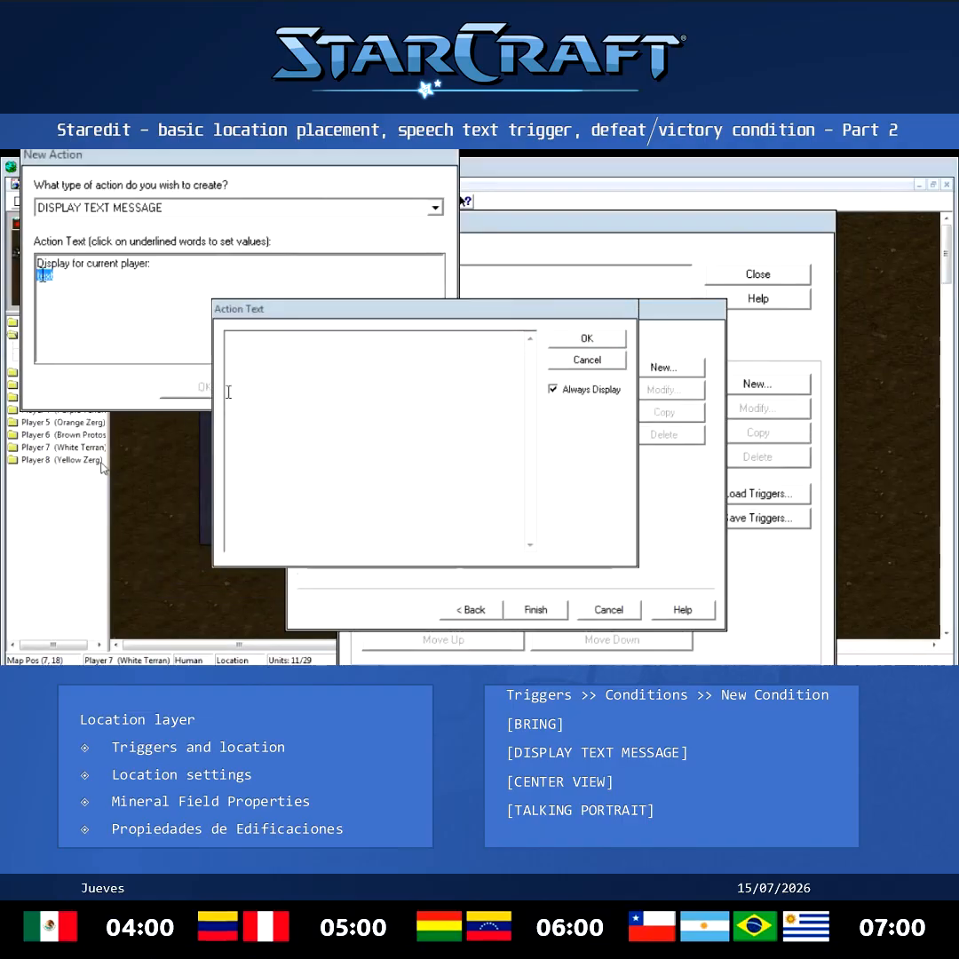
click(287, 473)
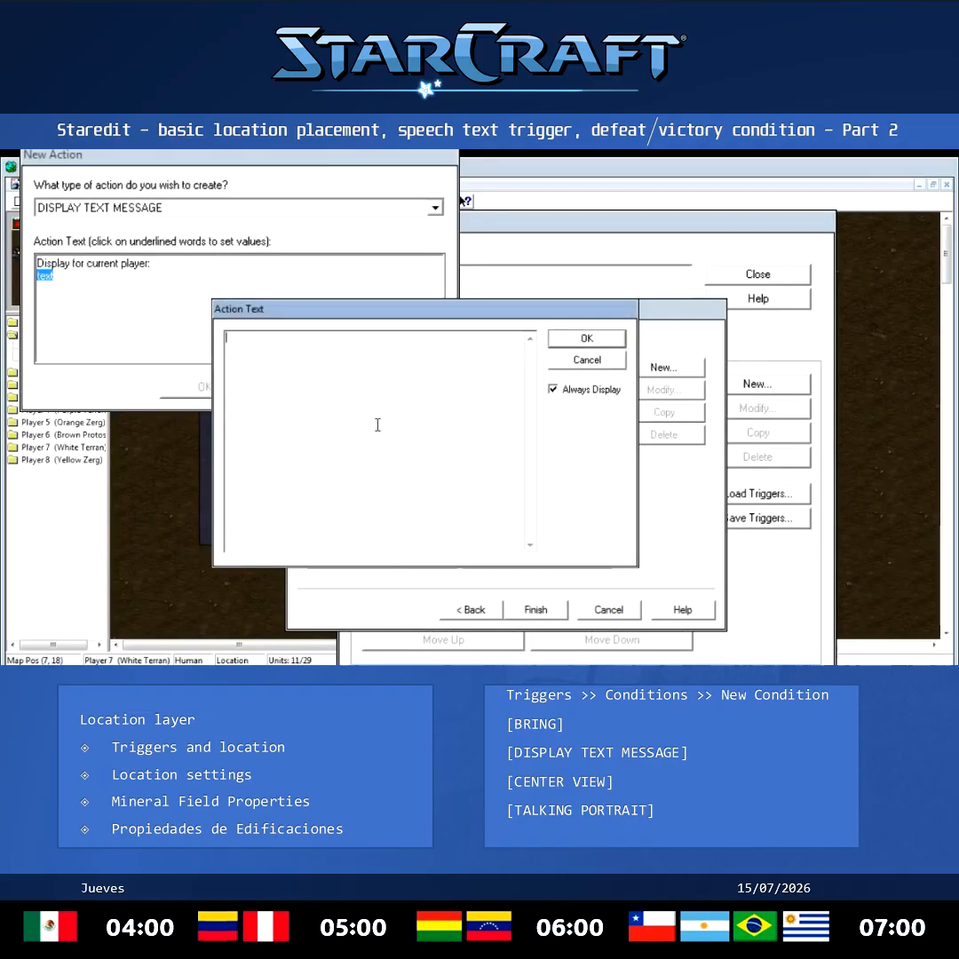
text(Let's get 'em boyus)
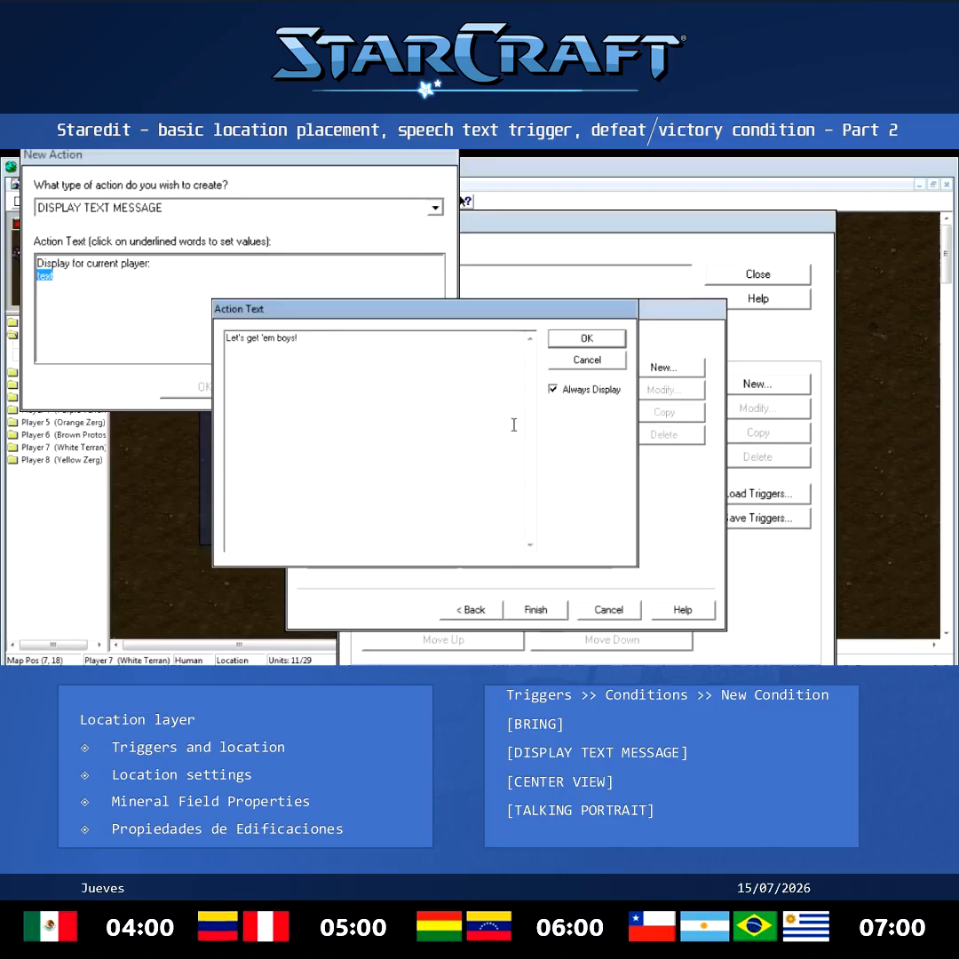
key(BackSpace)
key(BackSpace)
text(s!)
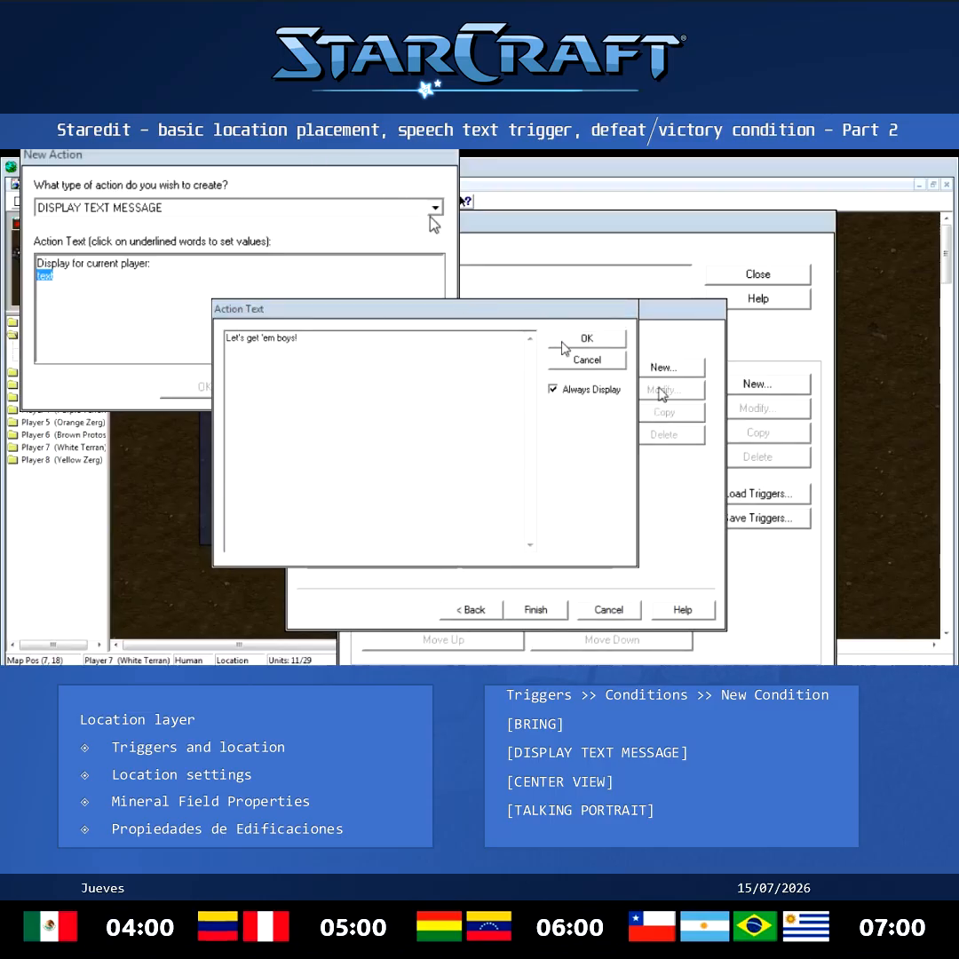
Add the speaker heading "MARINE" on its own line above the message, indent both lines and accept the action.
click(226, 338)
key(Return)
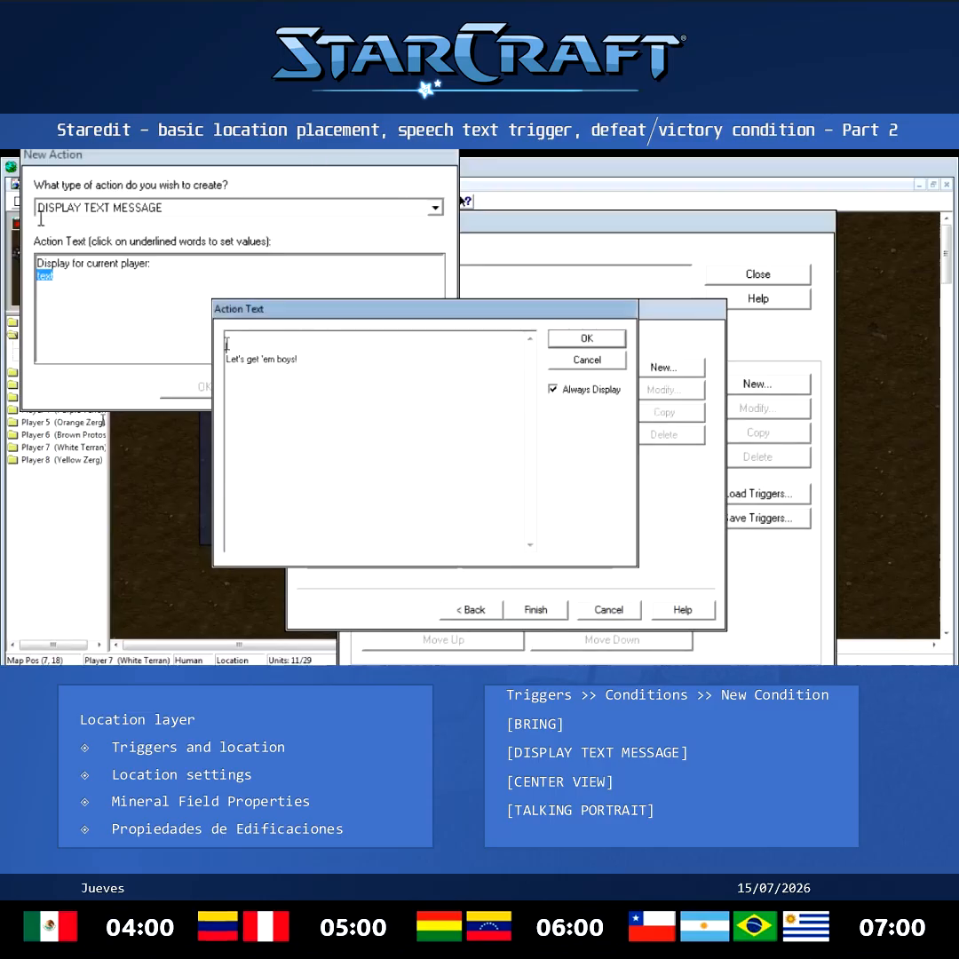
text(MARINE)
key(BackSpace)
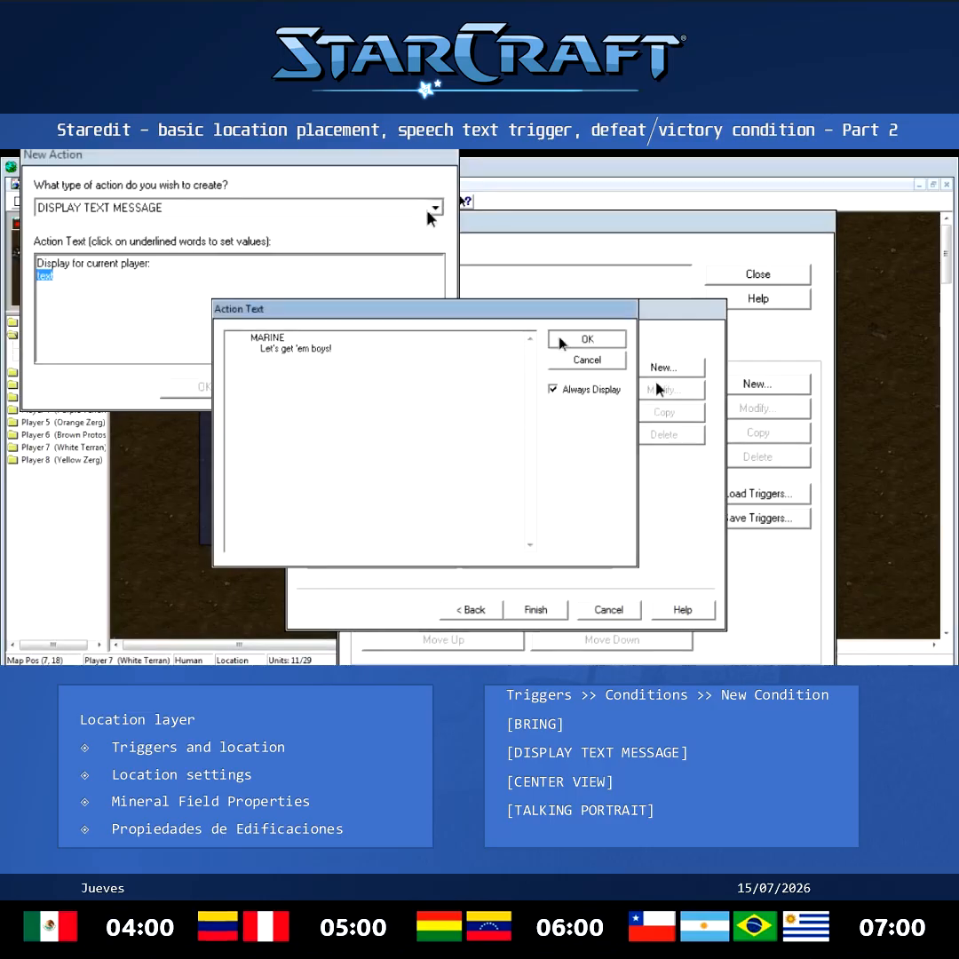
click(582, 339)
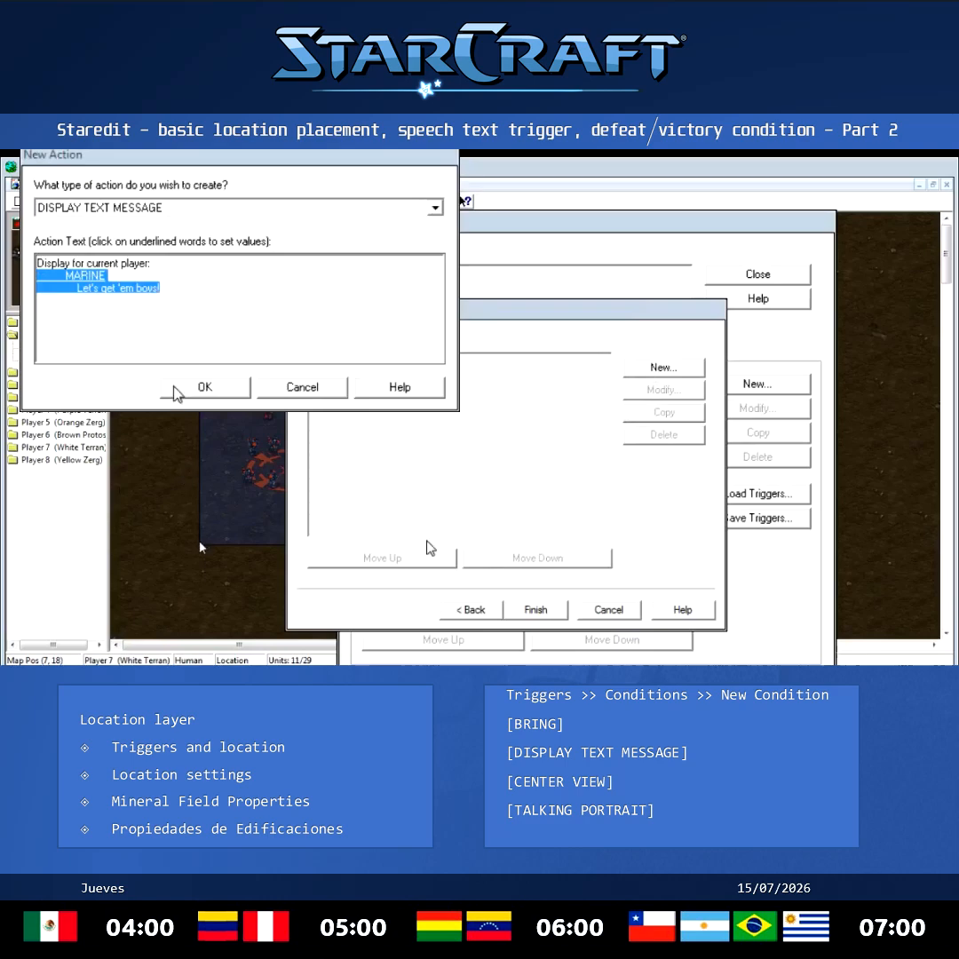
click(196, 388)
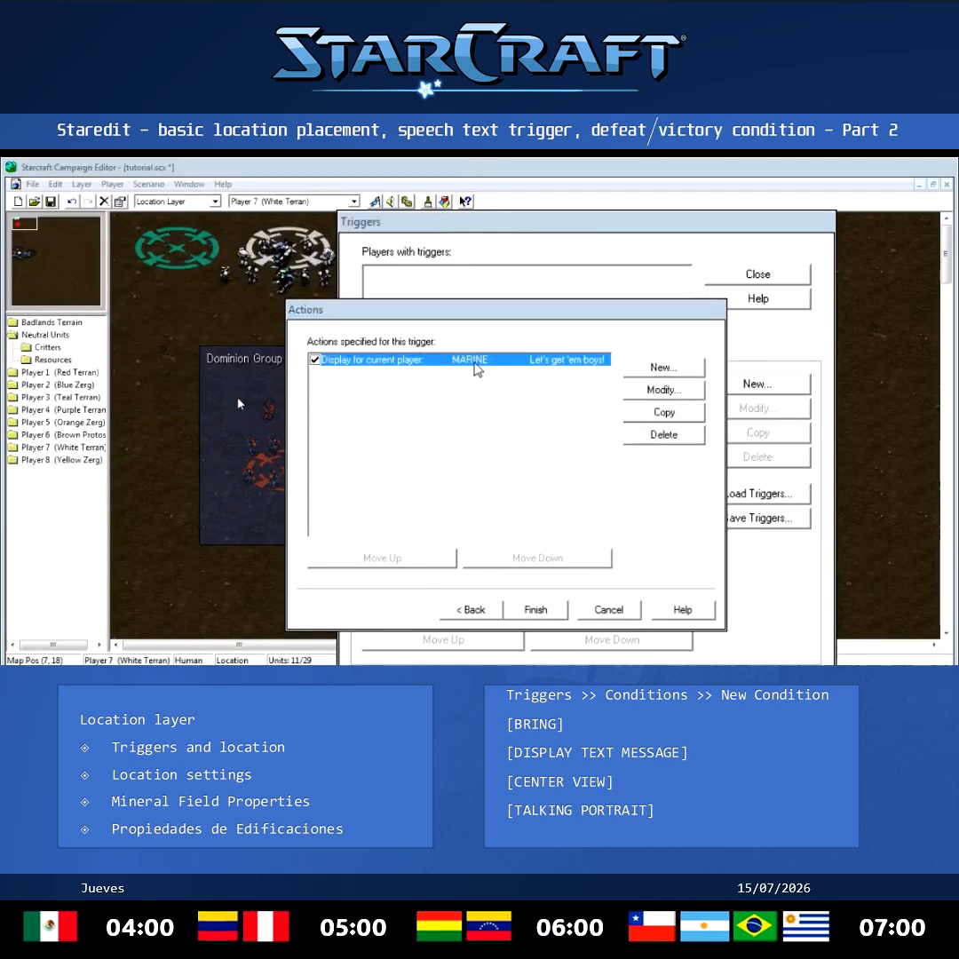
Create a TALKING PORTRAIT action and set its unit to Terran Marine from the Terran ground units.
click(644, 372)
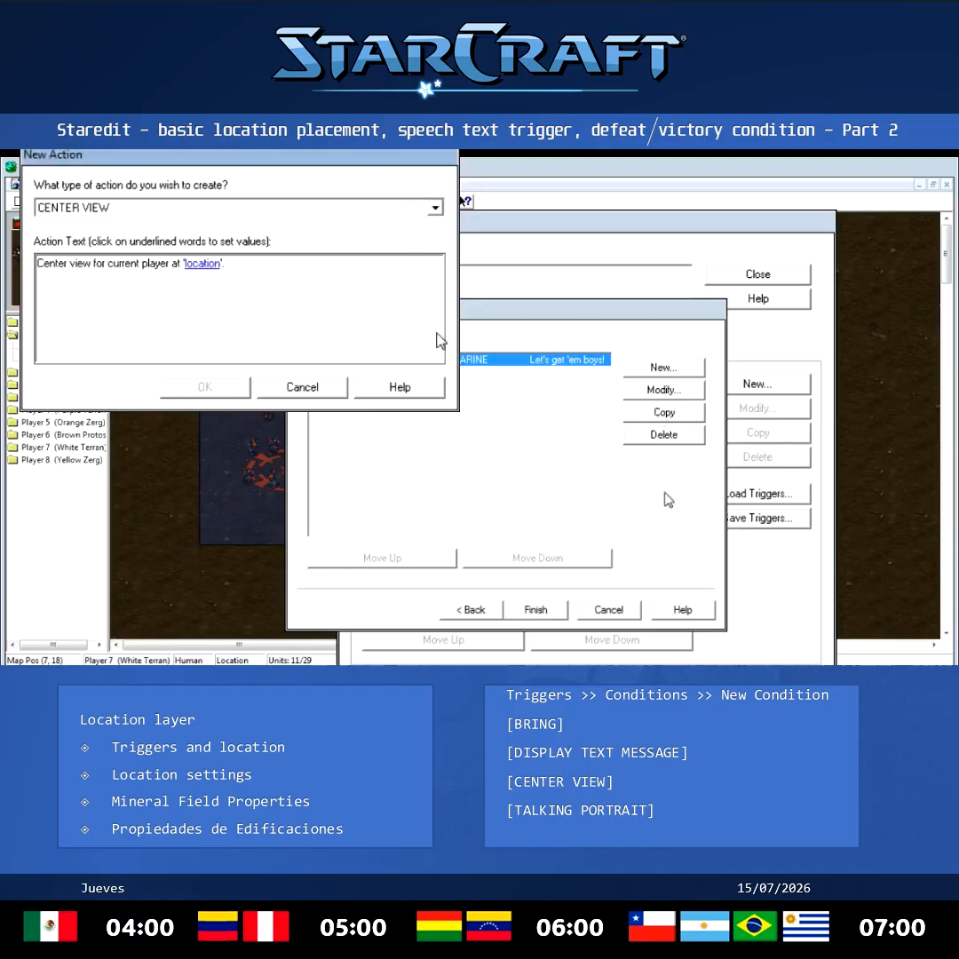
click(208, 282)
click(74, 264)
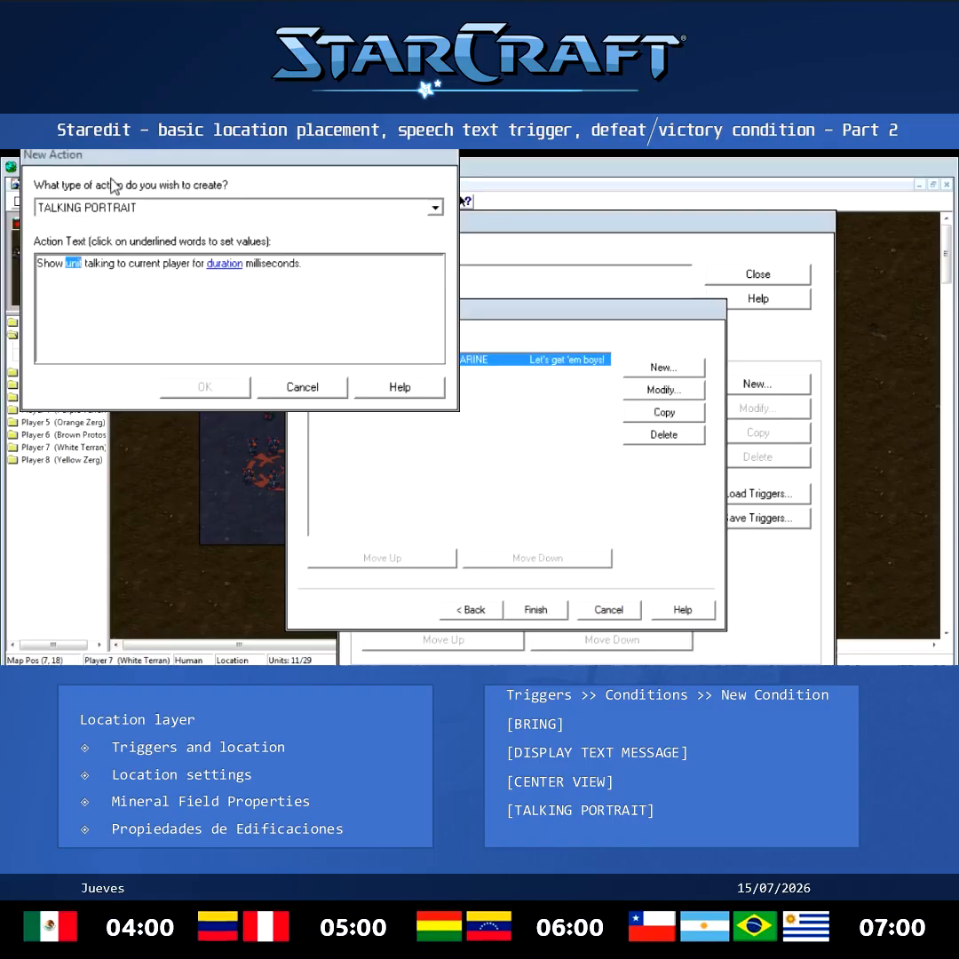
click(73, 262)
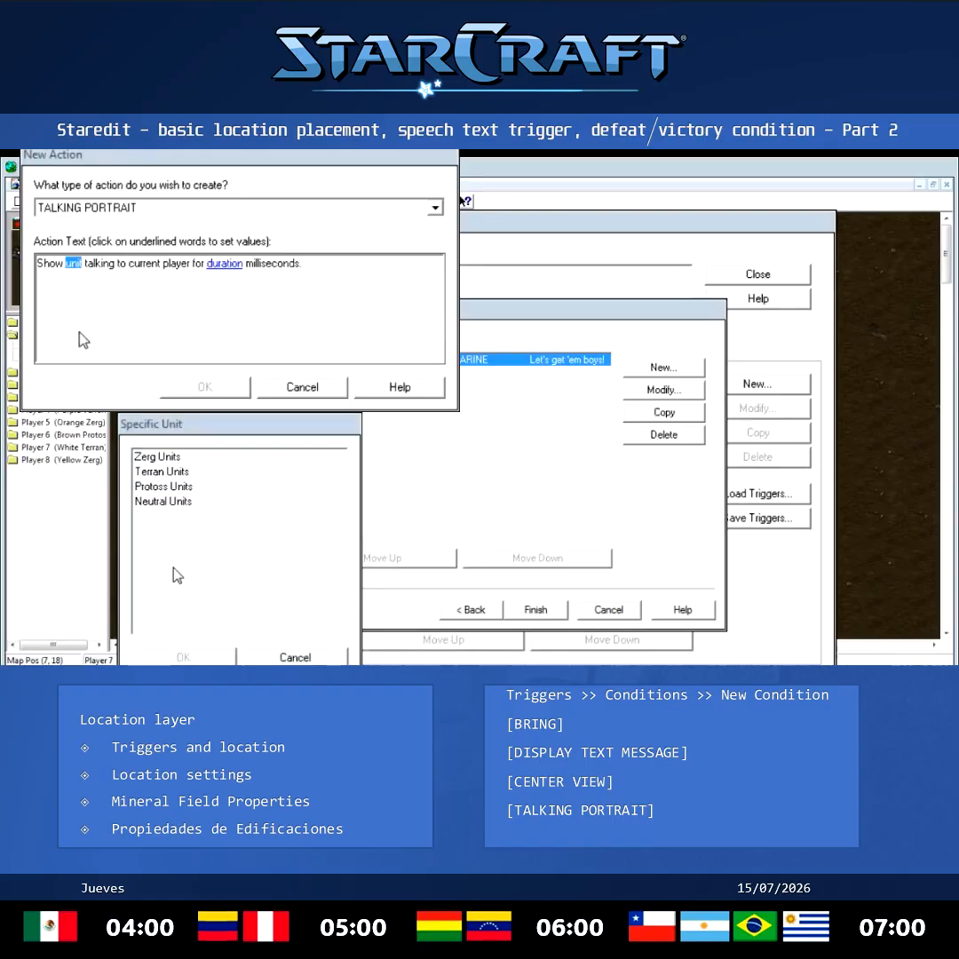
double_click(162, 471)
double_click(181, 486)
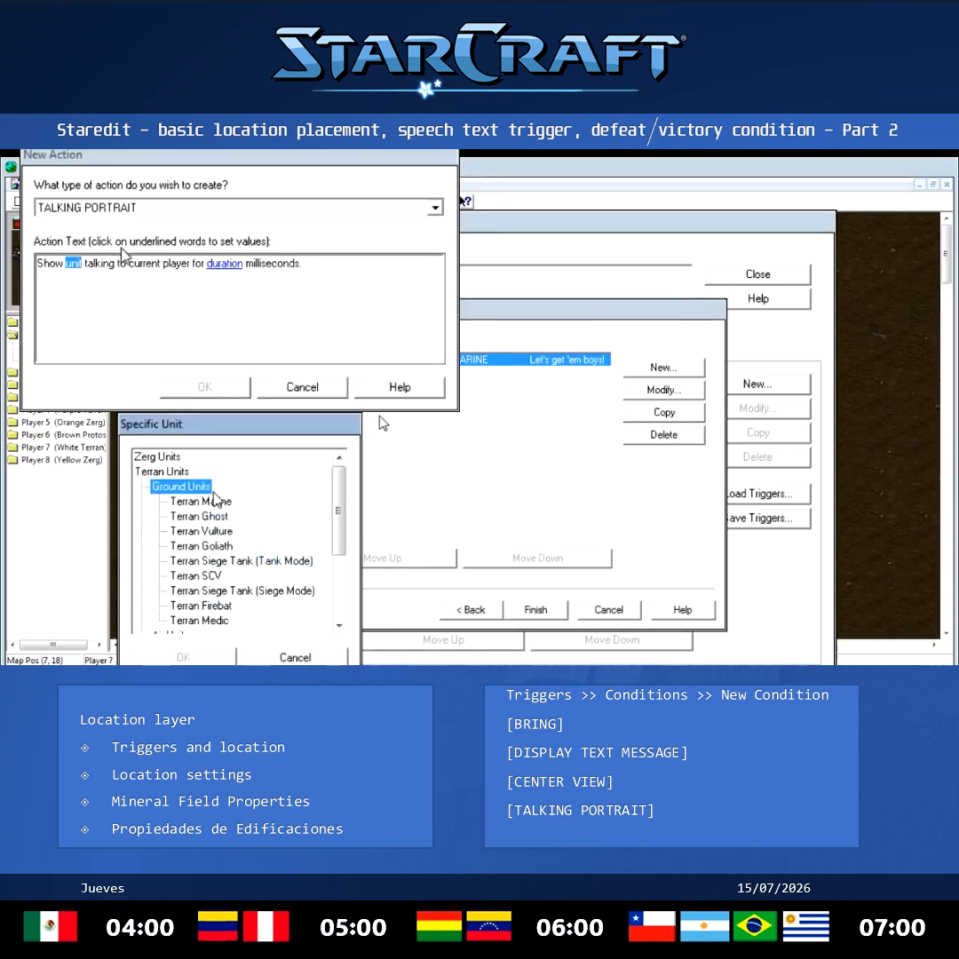
click(205, 501)
click(183, 658)
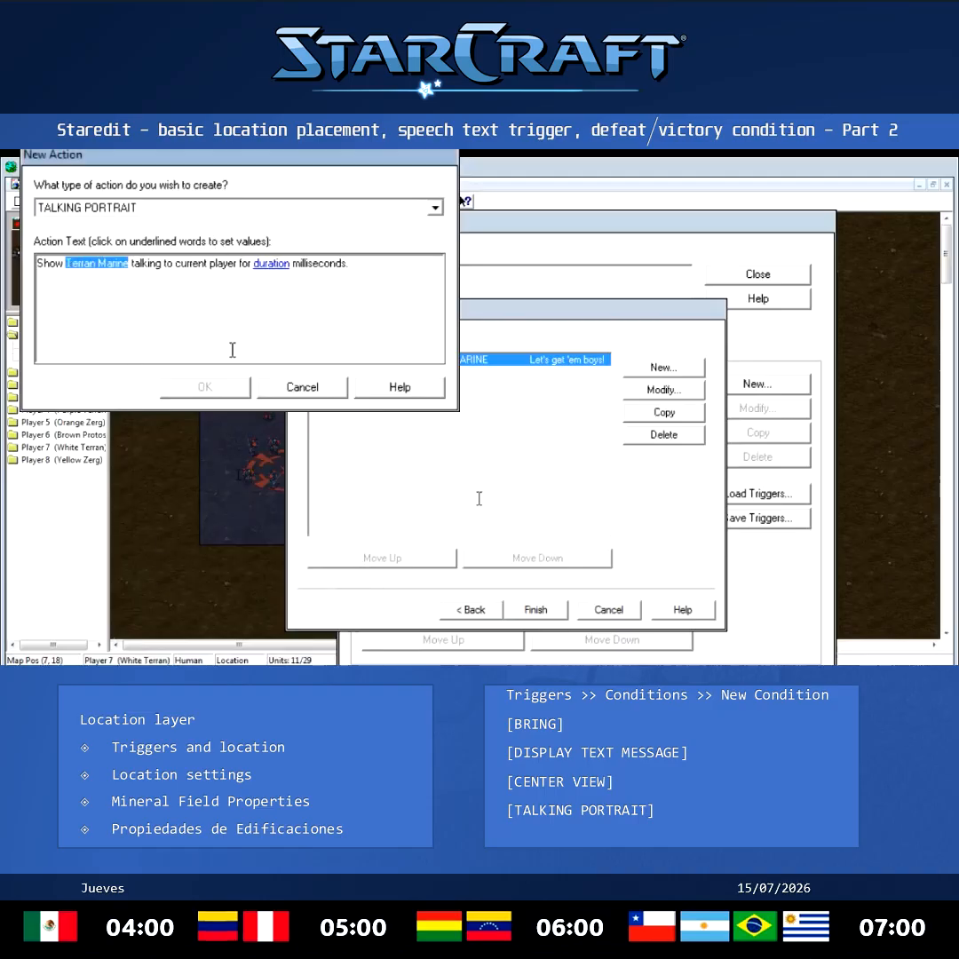
Set the talking portrait's duration to 3000 milliseconds and accept the action.
click(271, 264)
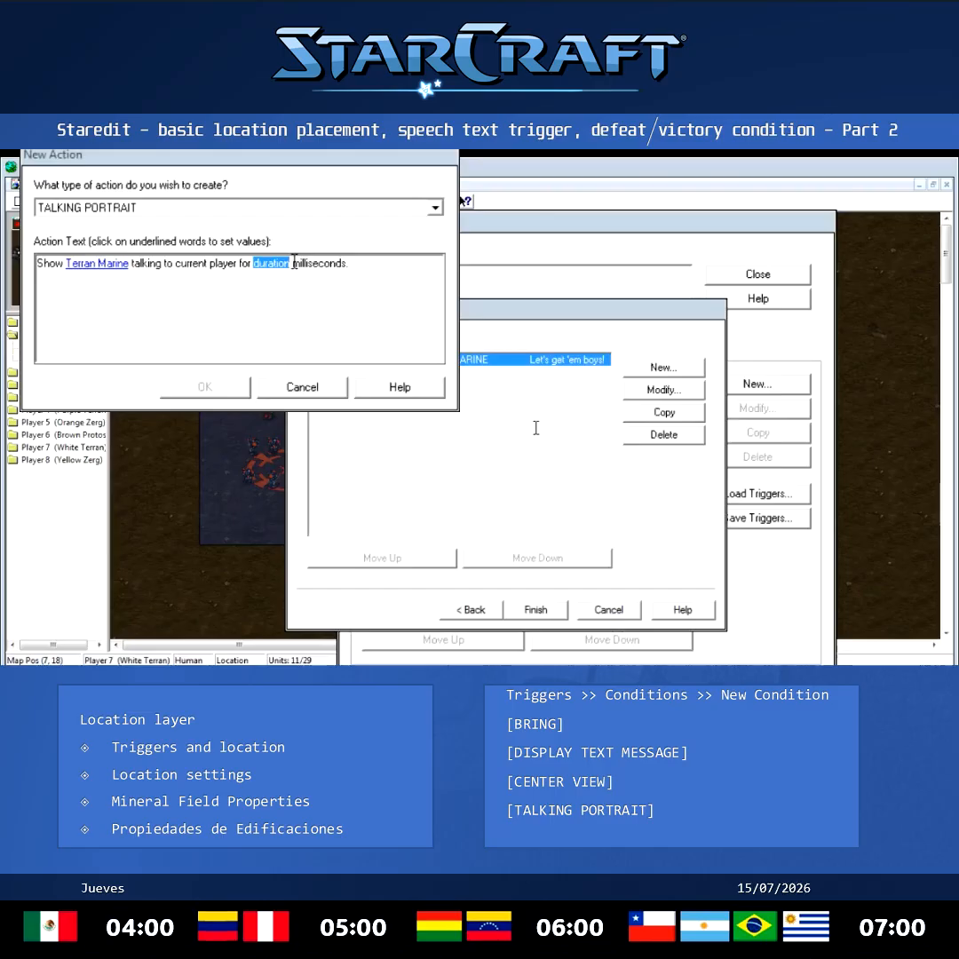
click(265, 266)
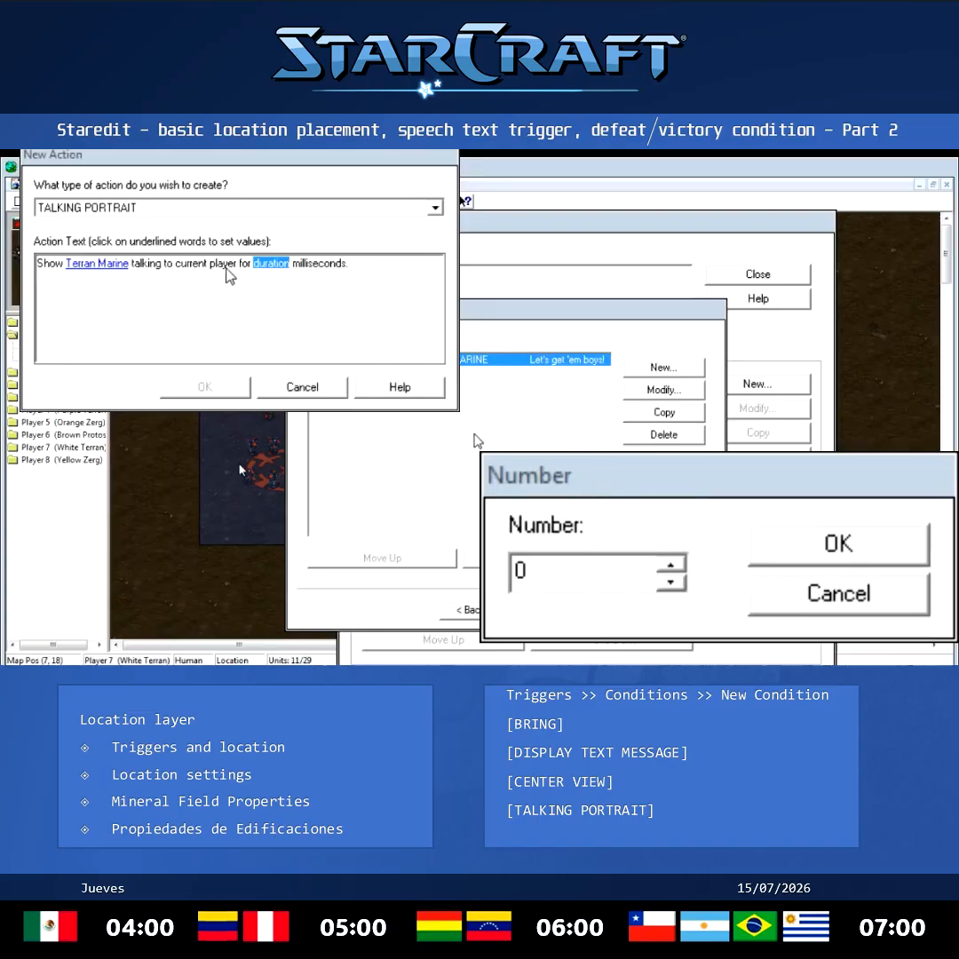
double_click(602, 581)
text(3000)
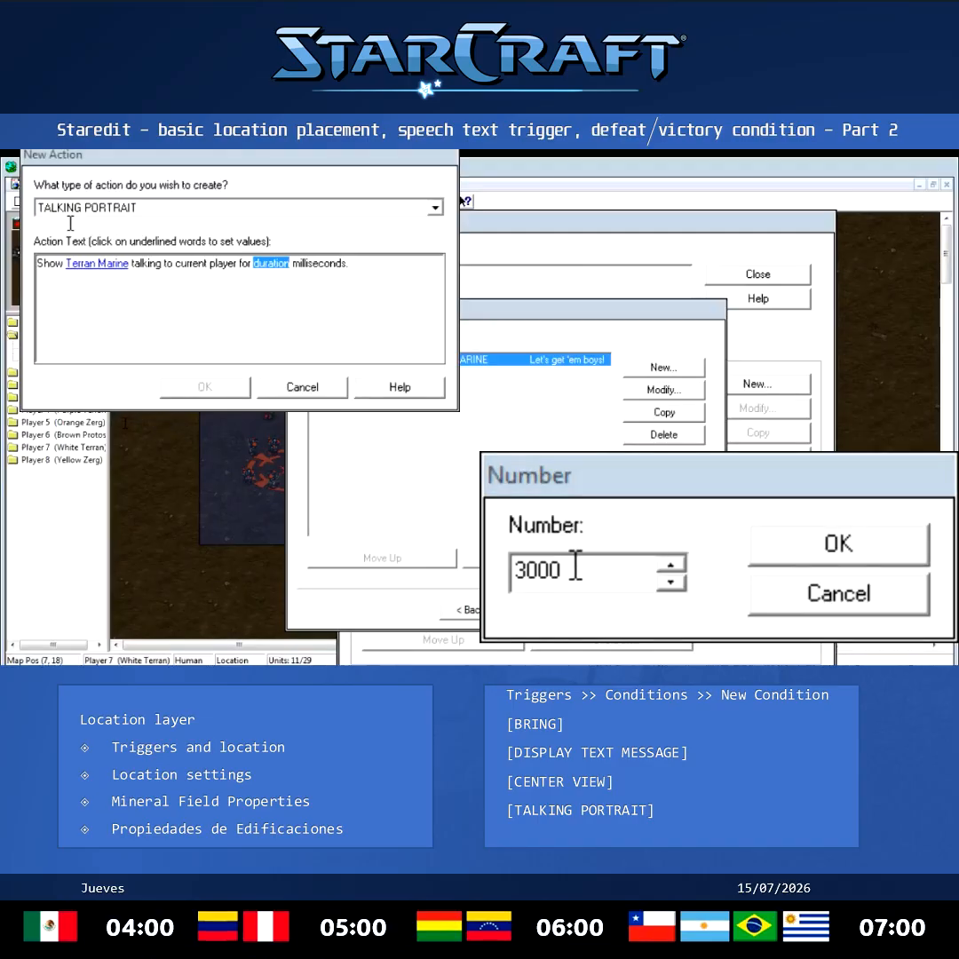
click(790, 536)
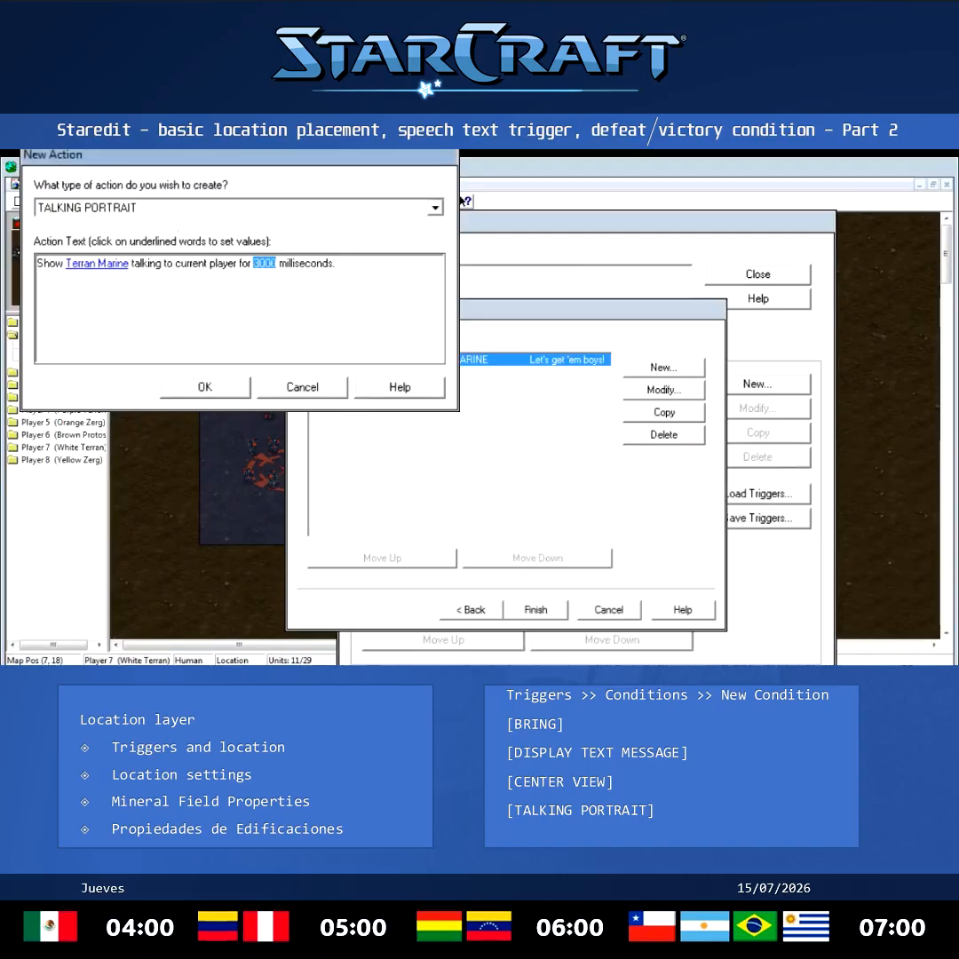
click(205, 387)
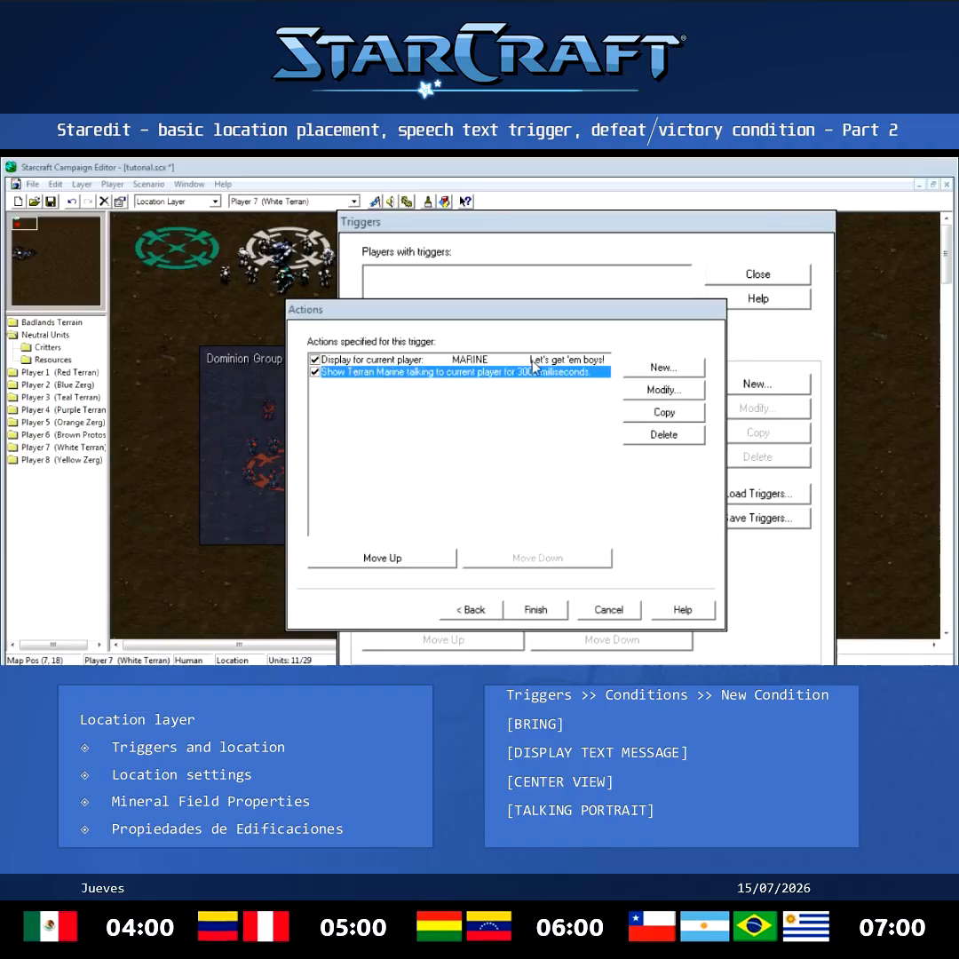
Reorder the trigger's actions so the Terran Marine talking portrait comes before the text message.
click(376, 566)
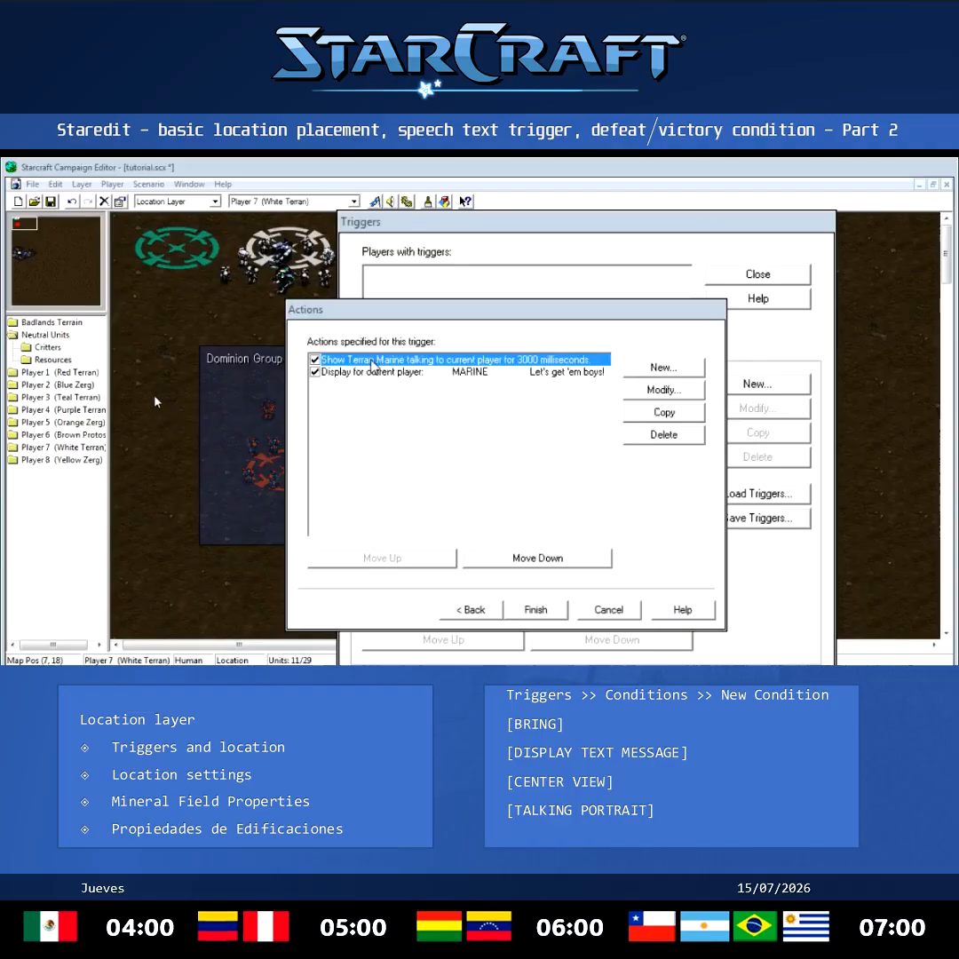
click(378, 372)
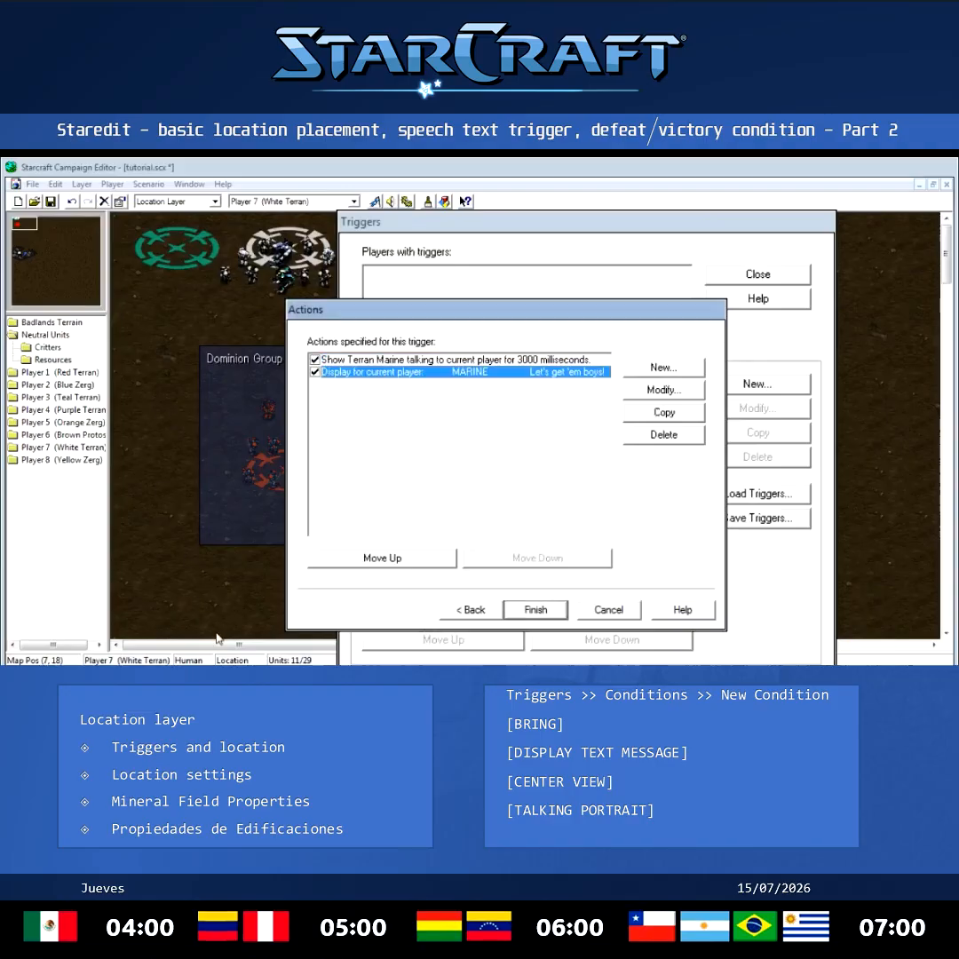
click(462, 360)
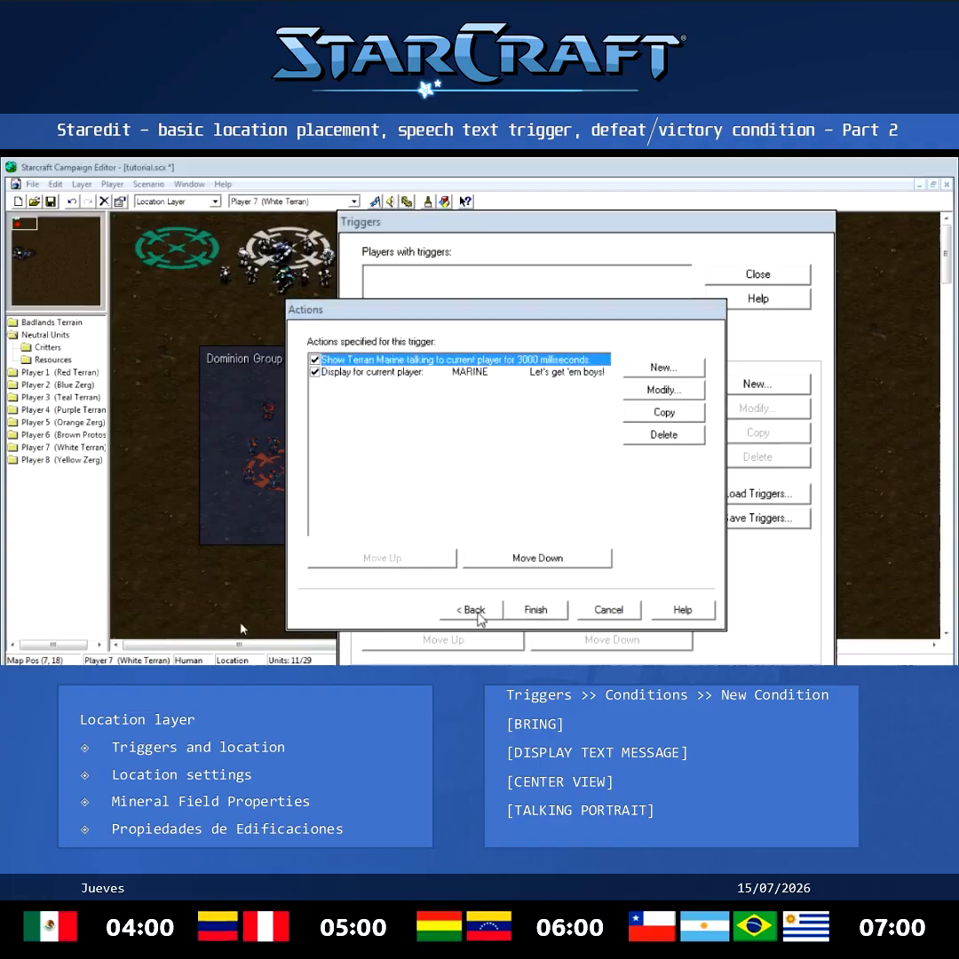
click(488, 559)
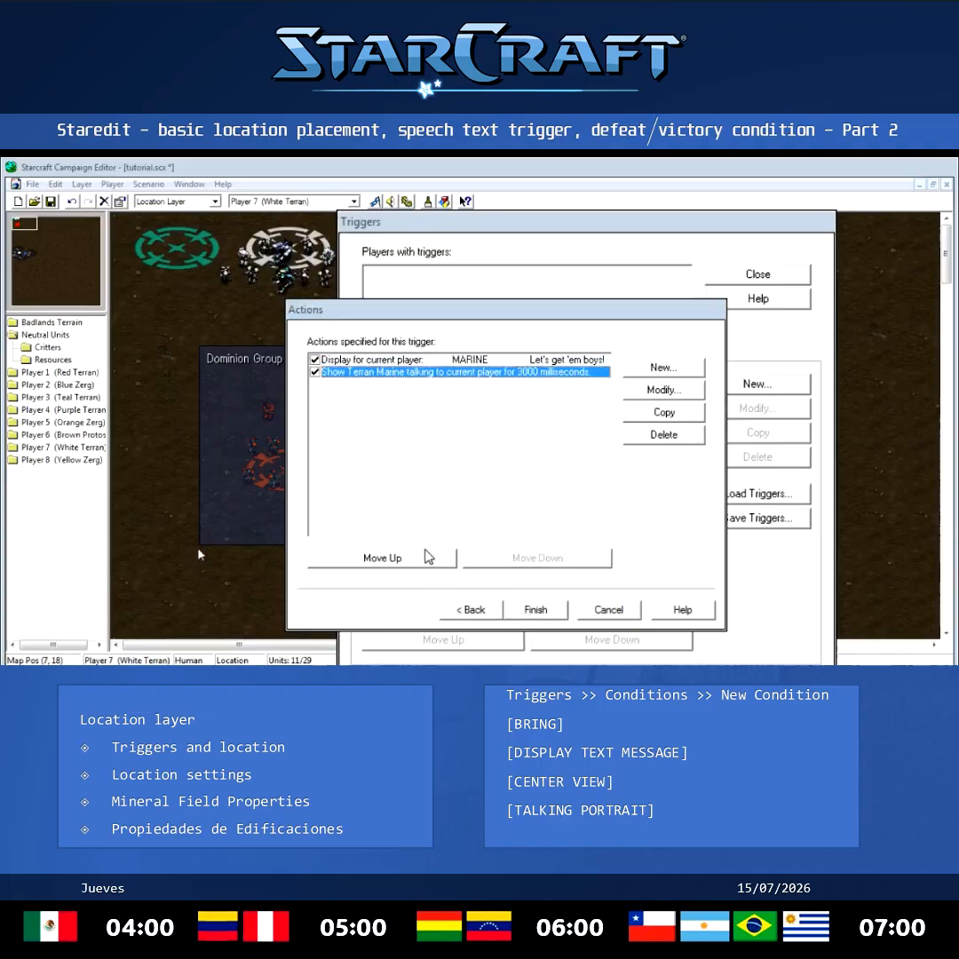
click(414, 560)
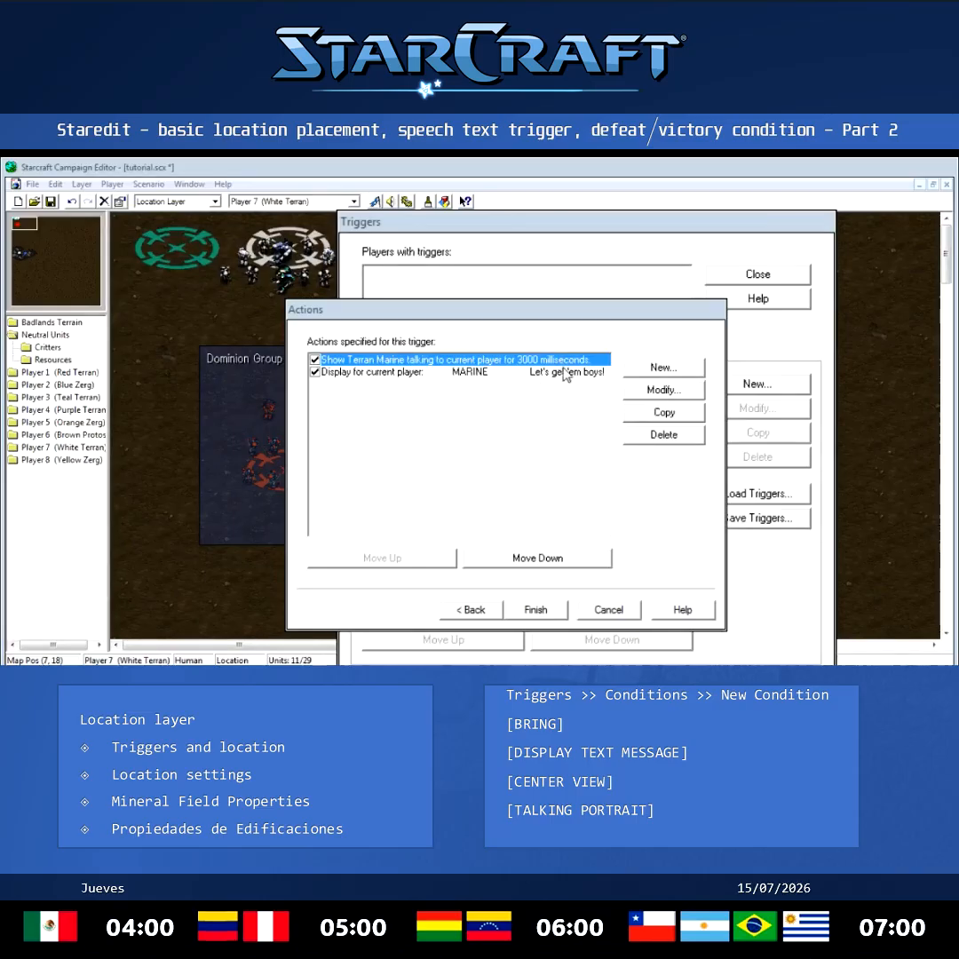
Create another action for the trigger with the type WAIT.
click(658, 370)
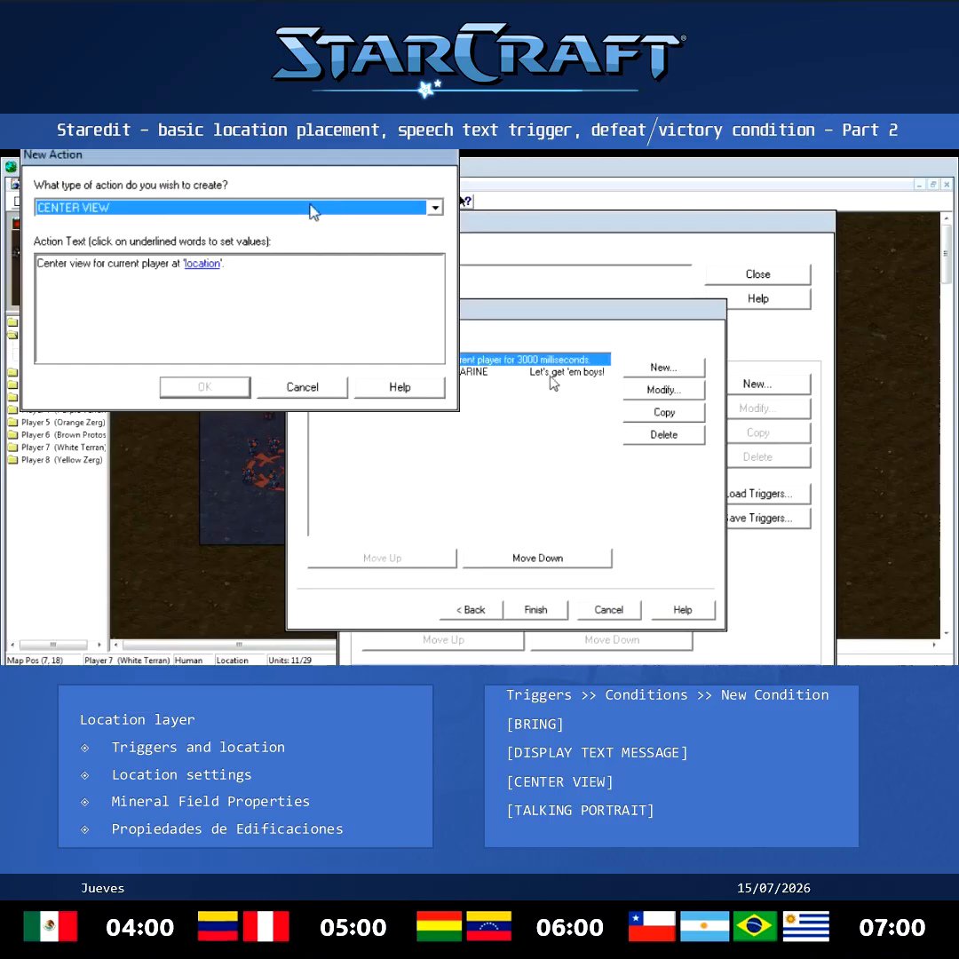
key(w)
click(93, 263)
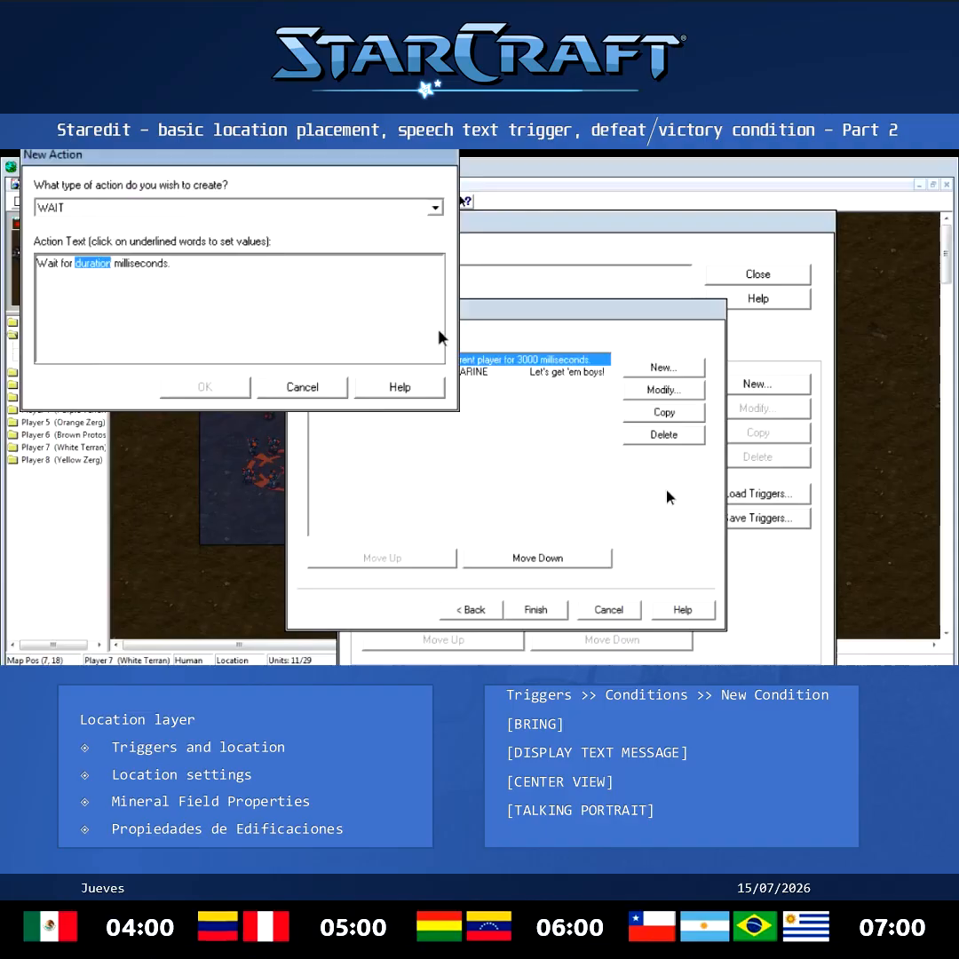
click(103, 359)
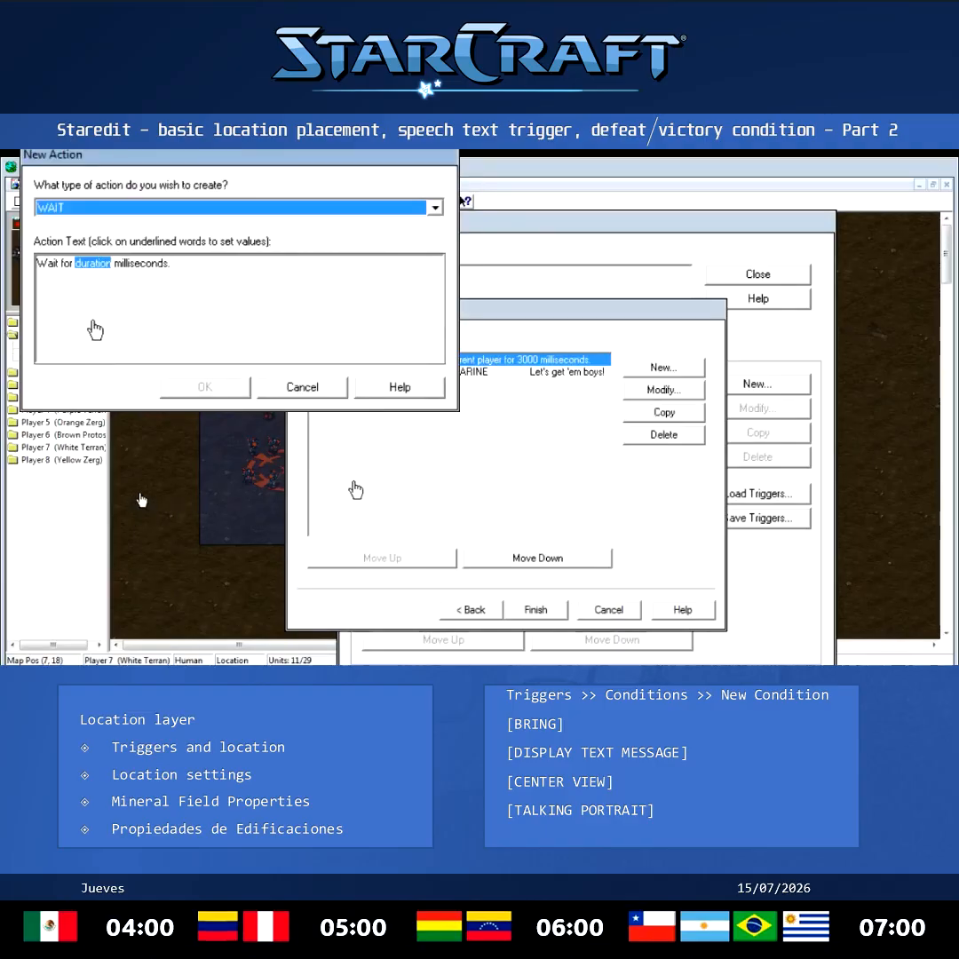
Set the WAIT action's duration to 4000 milliseconds and accept the action.
click(89, 267)
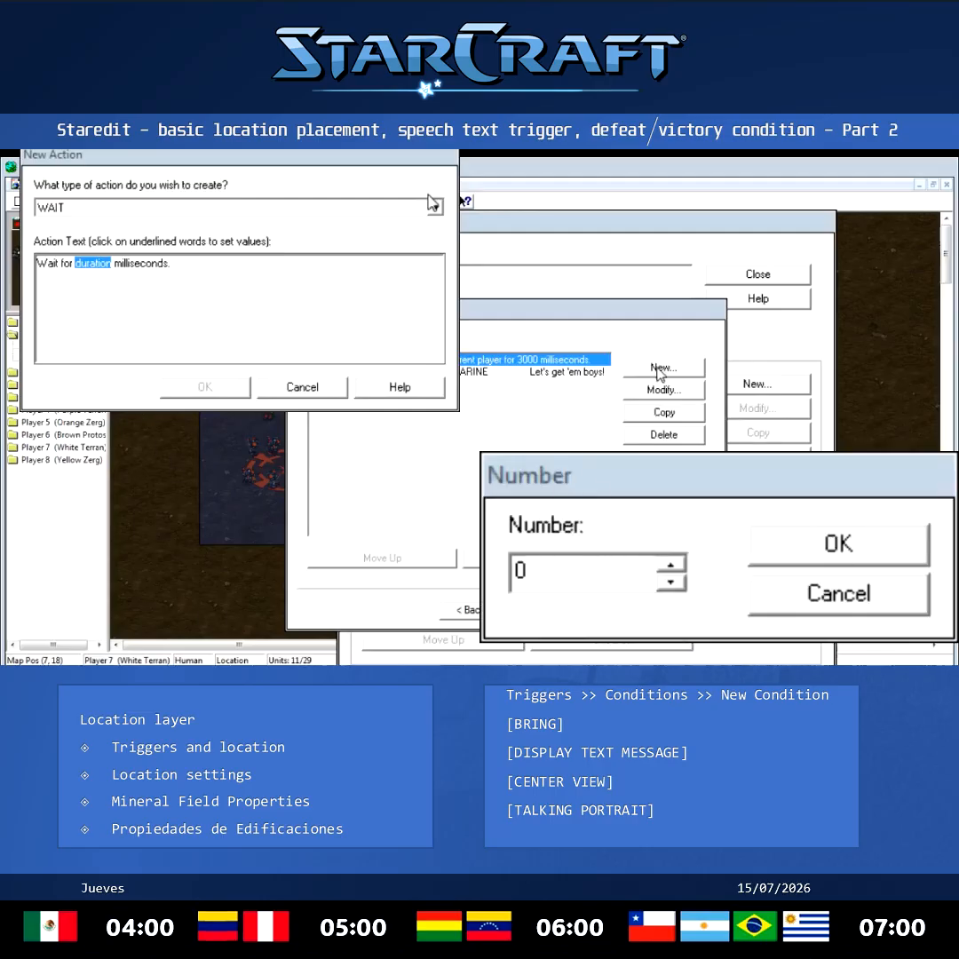
double_click(583, 566)
text(4000)
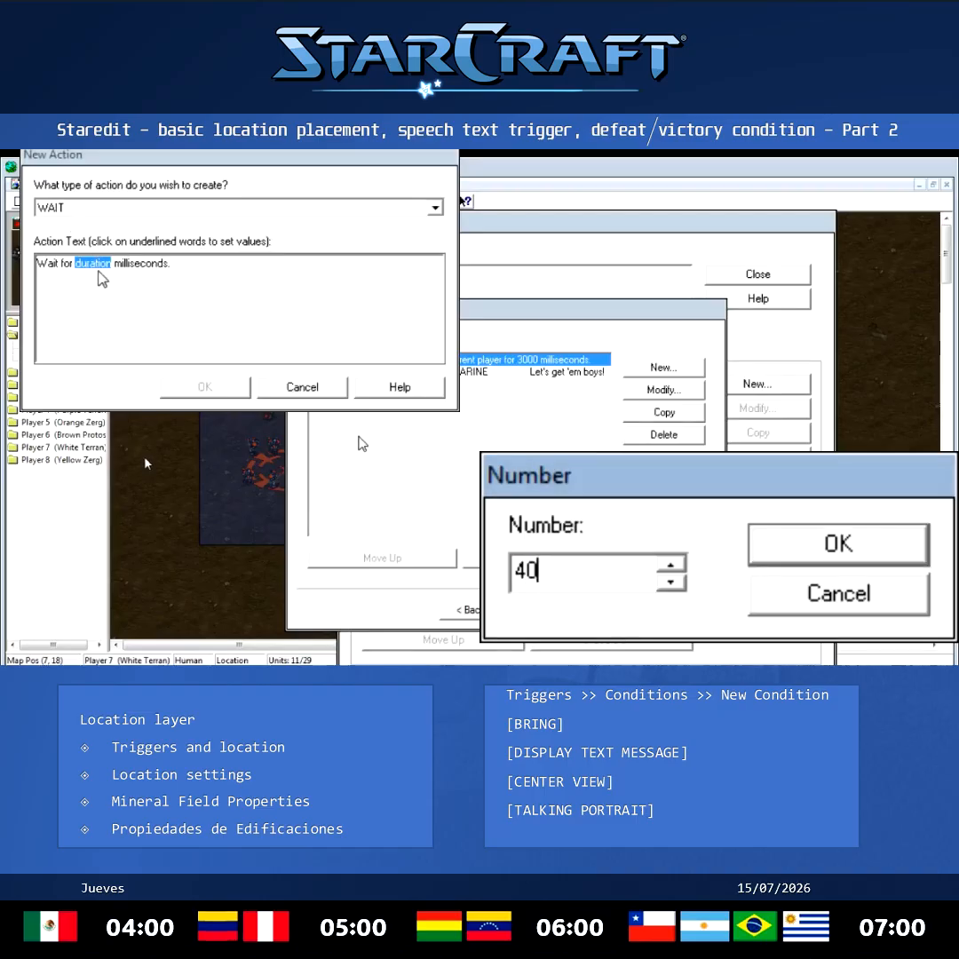
double_click(575, 573)
text(1000)
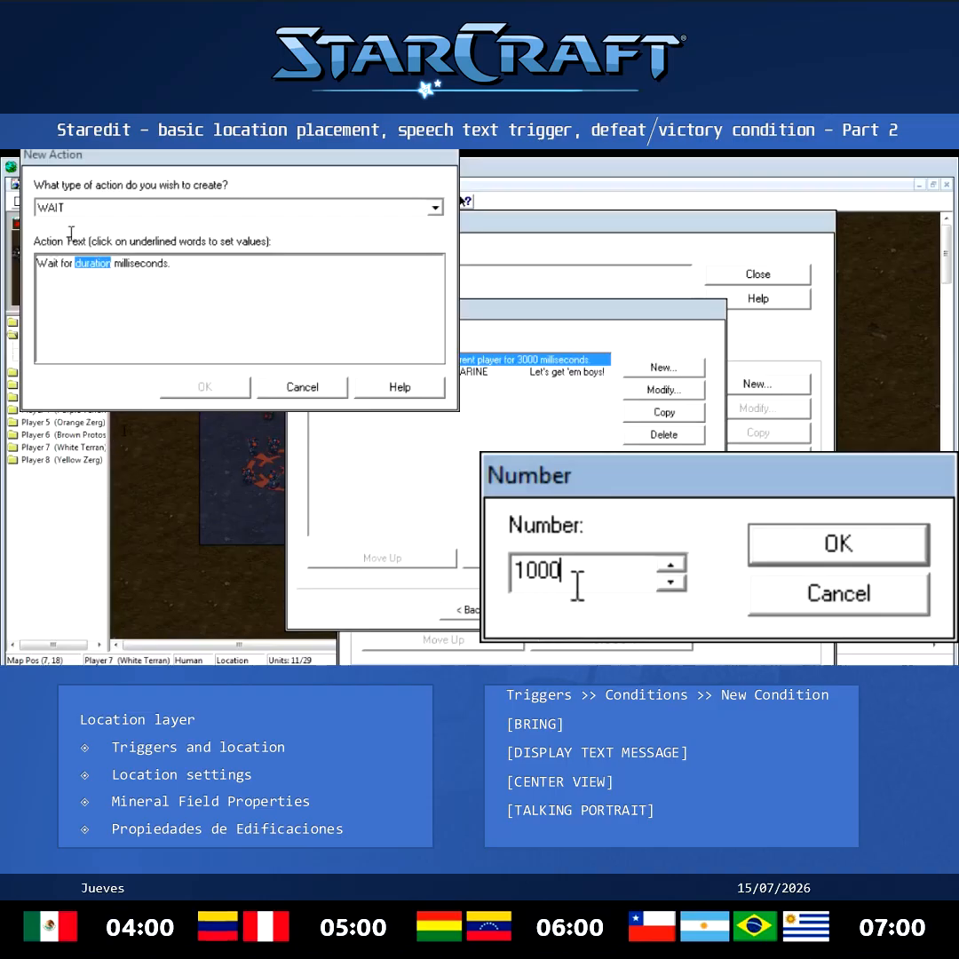
double_click(574, 576)
text(4000)
click(824, 556)
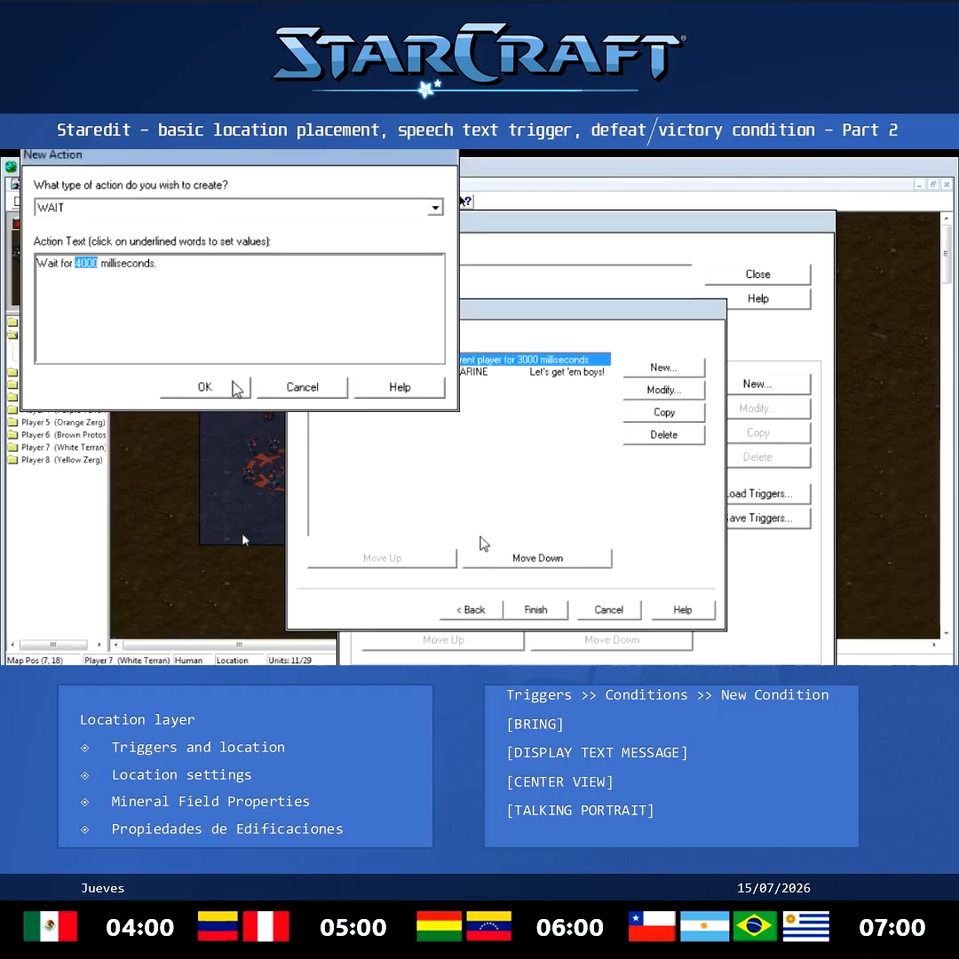
click(216, 391)
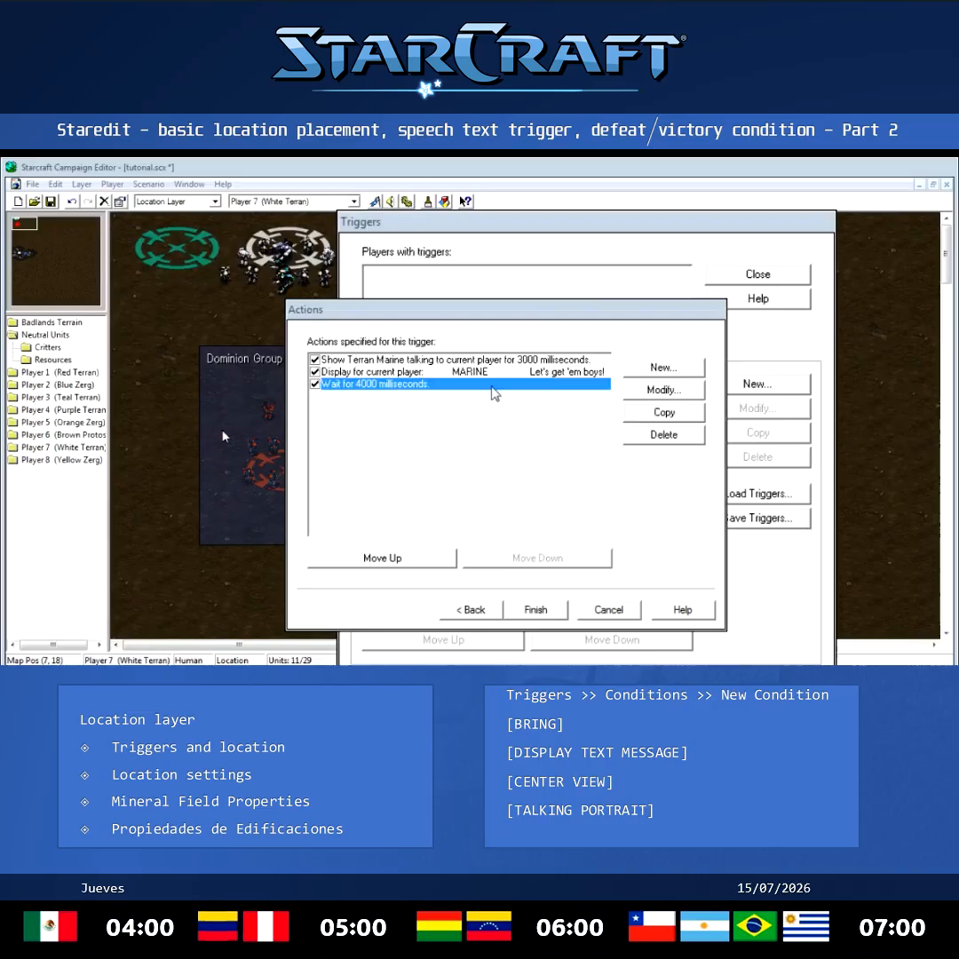
Create another action for the trigger with the type DISPLAY TEXT MESSAGE and open its text for editing.
click(664, 367)
key(d)
key(d)
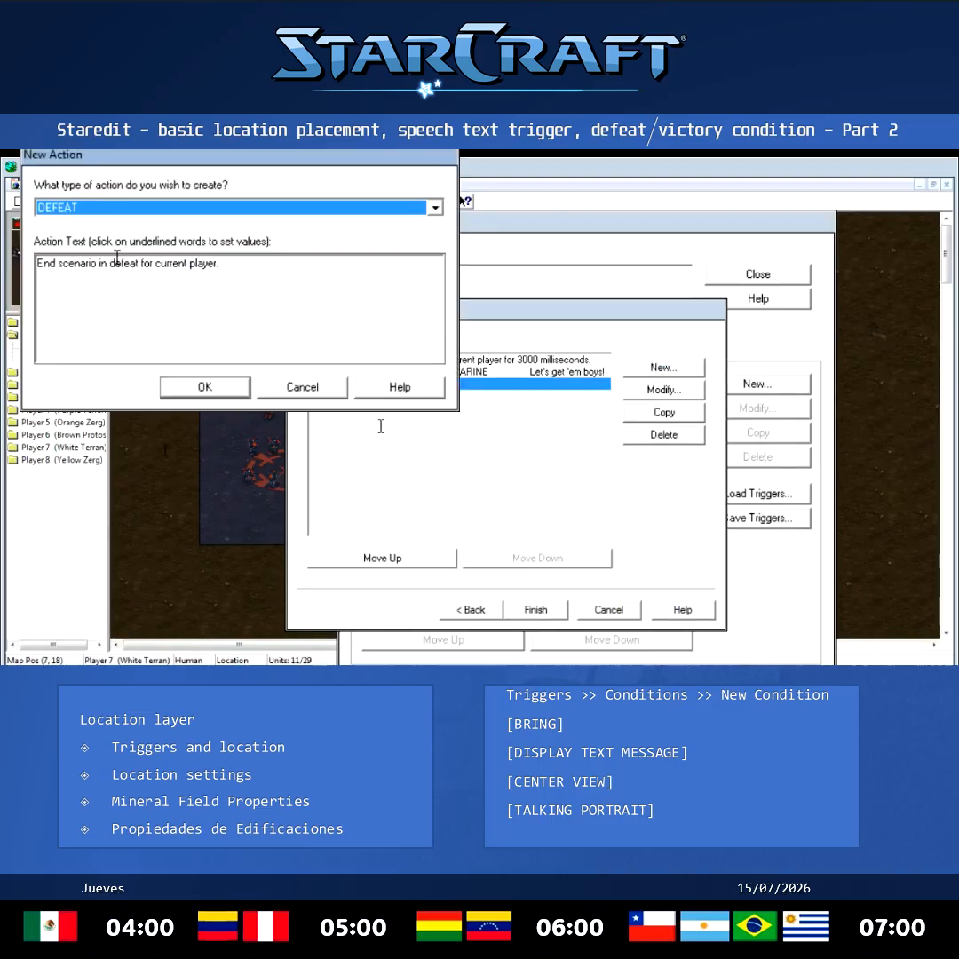
click(42, 275)
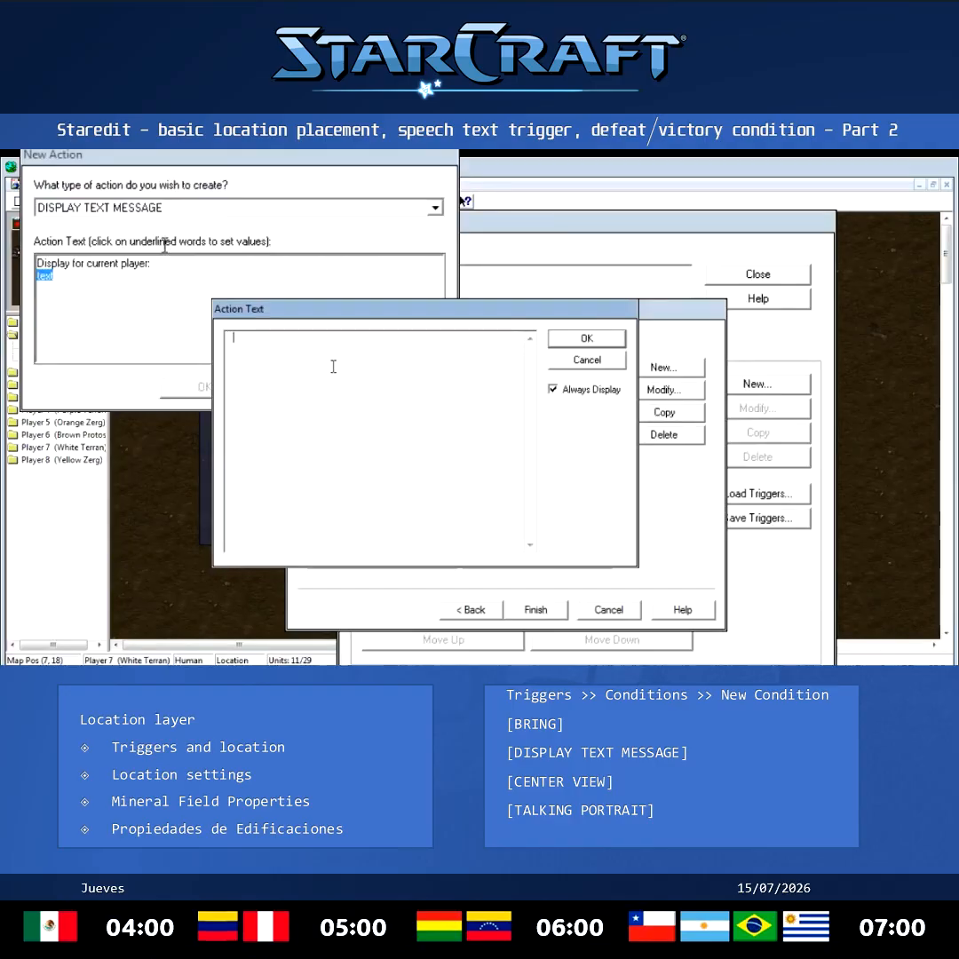
Enter the message "MISSION OBJECTIVES:" with the lines "- Kill the Dominion troops." and "- Your hero must survive.", and accept the action.
text(MISSION OBJECTIVE)
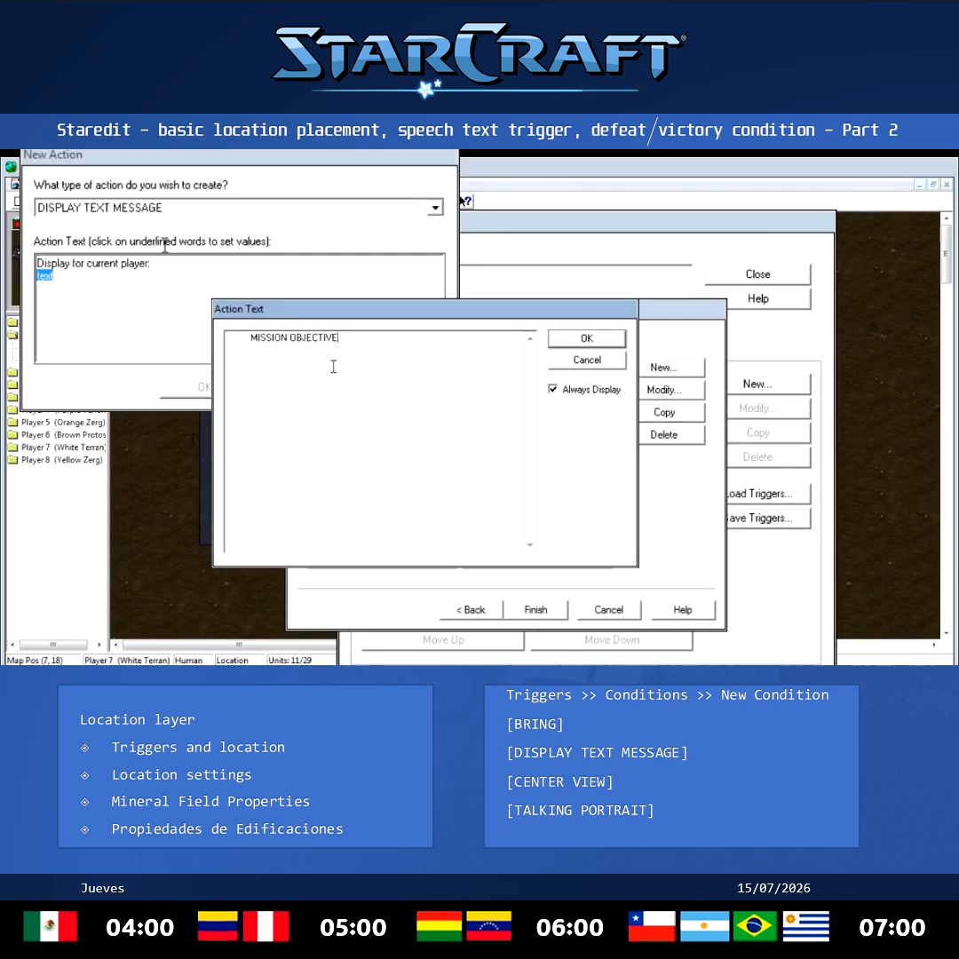
text(:S:)
key(Return)
text(- Kill the Dominion troops.)
key(Return)
text(our)
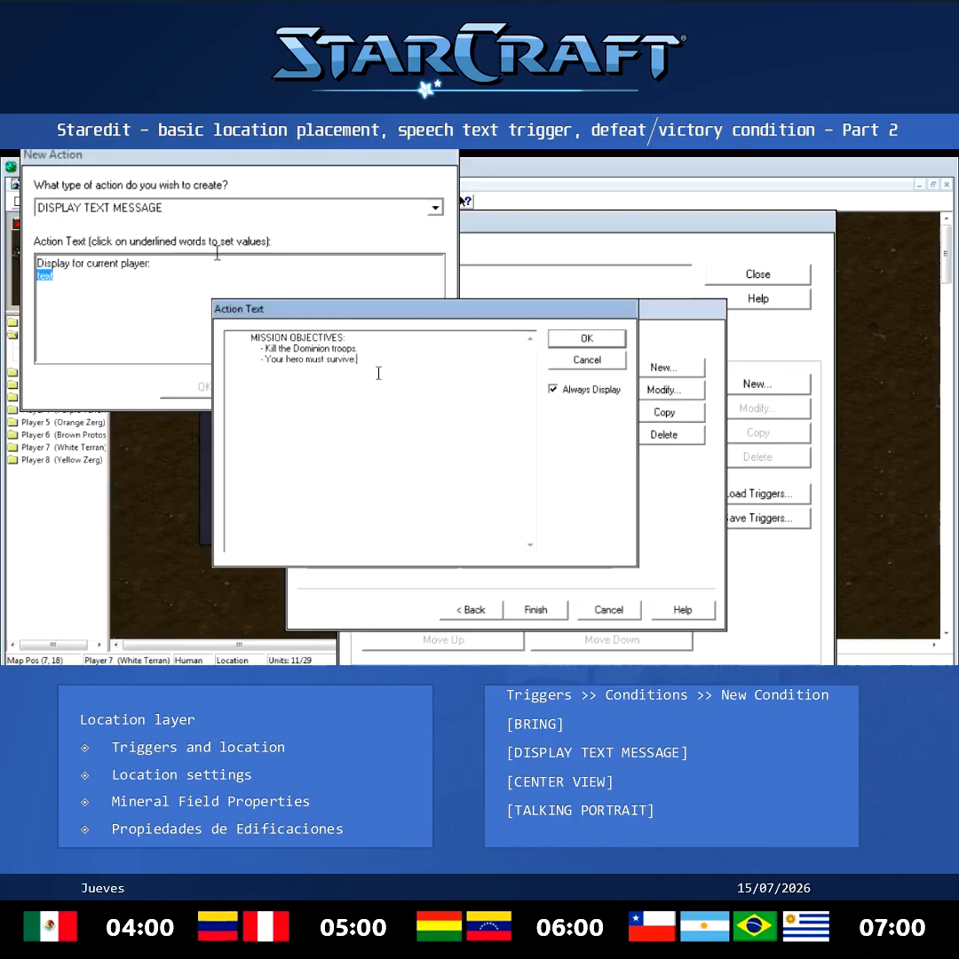
click(584, 338)
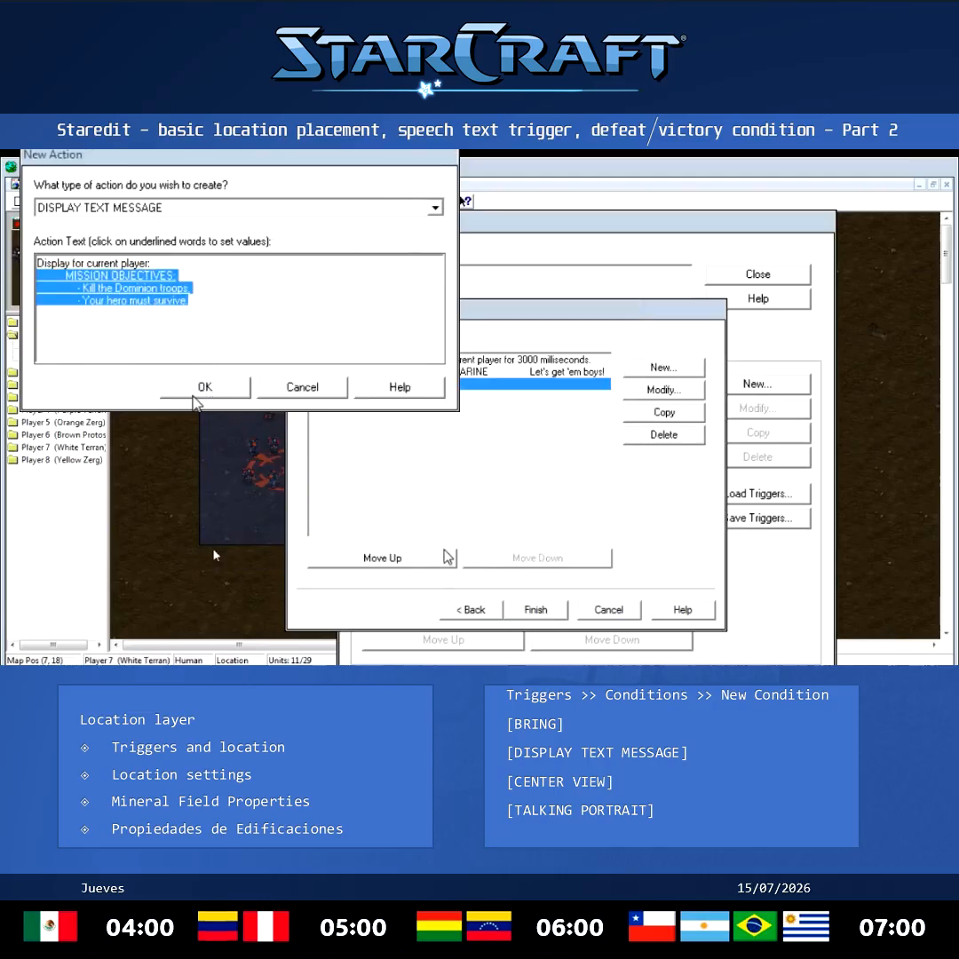
click(197, 390)
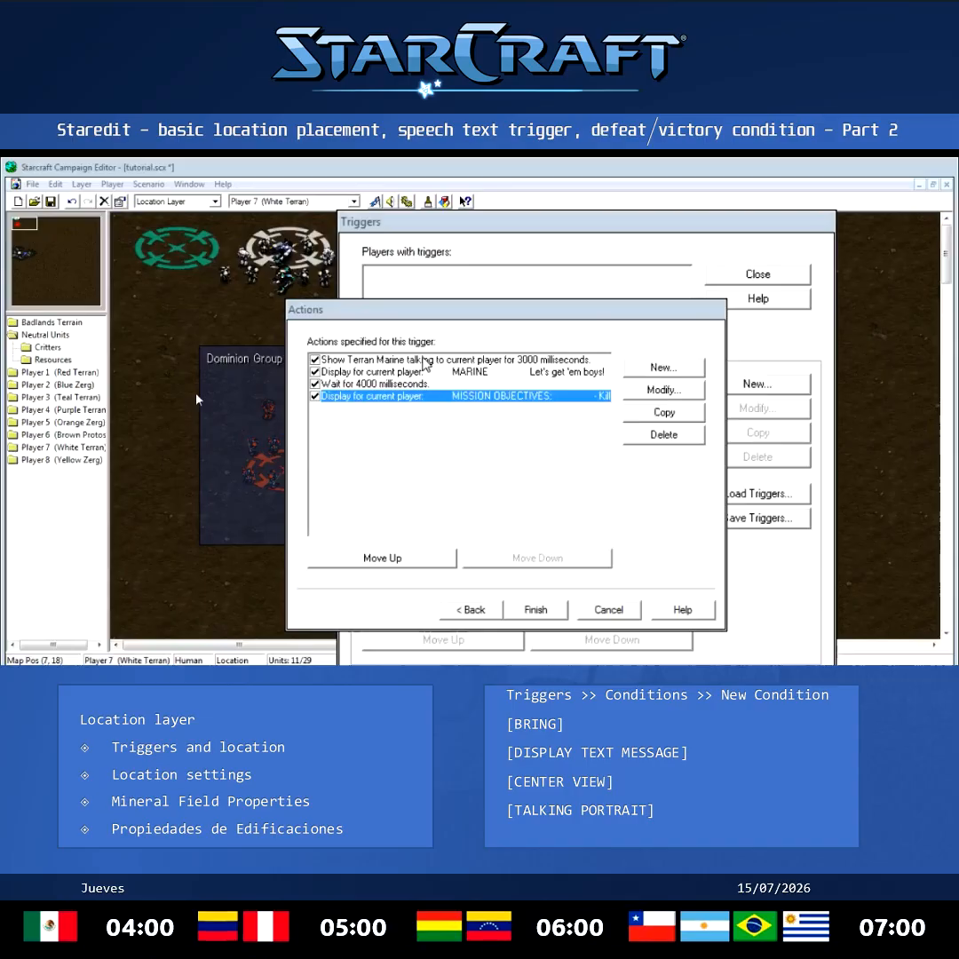
Change the trigger's BRING condition so that Player 1 brings at least 1 men to Dominion Group.
click(470, 610)
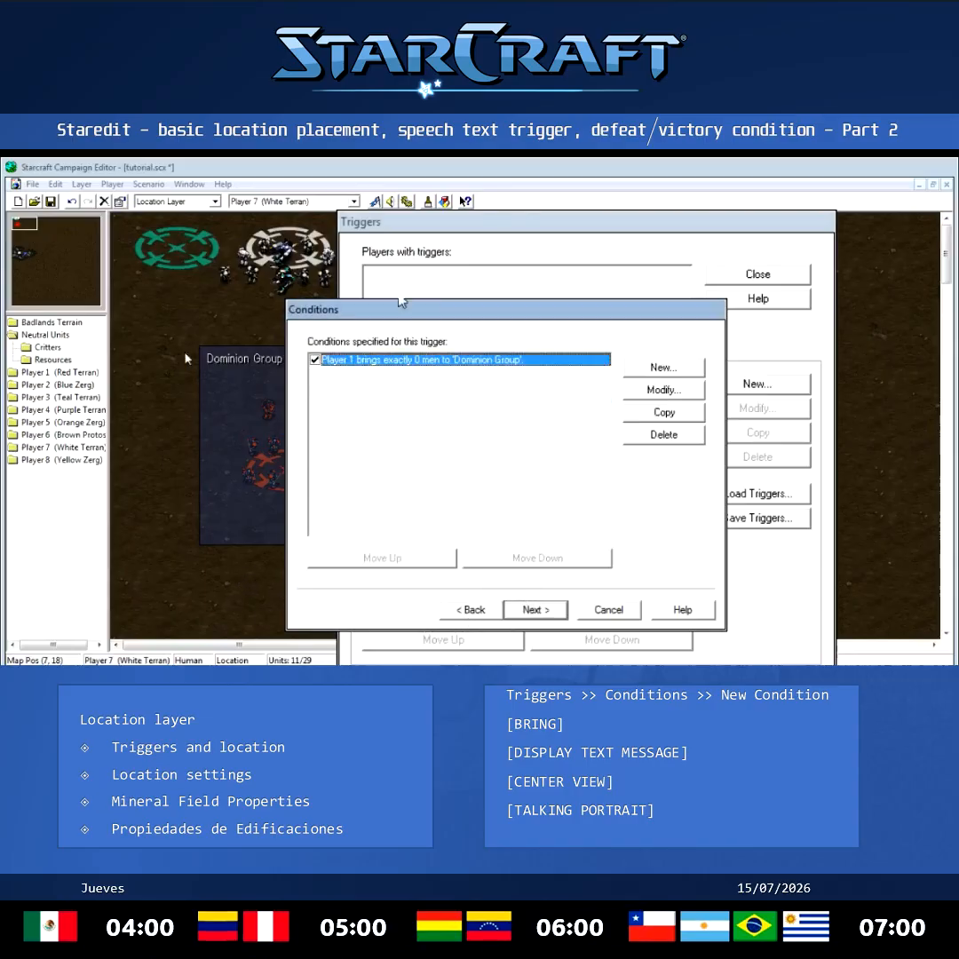
click(536, 609)
click(470, 610)
double_click(400, 446)
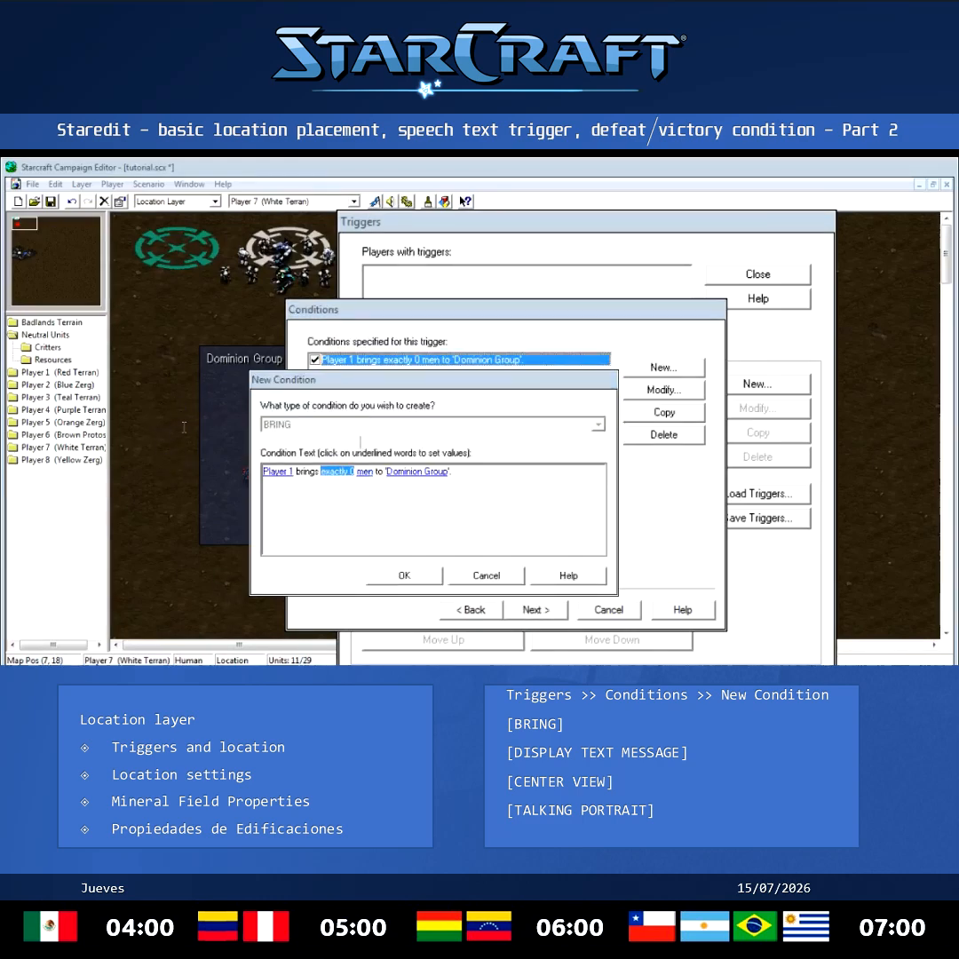
click(307, 507)
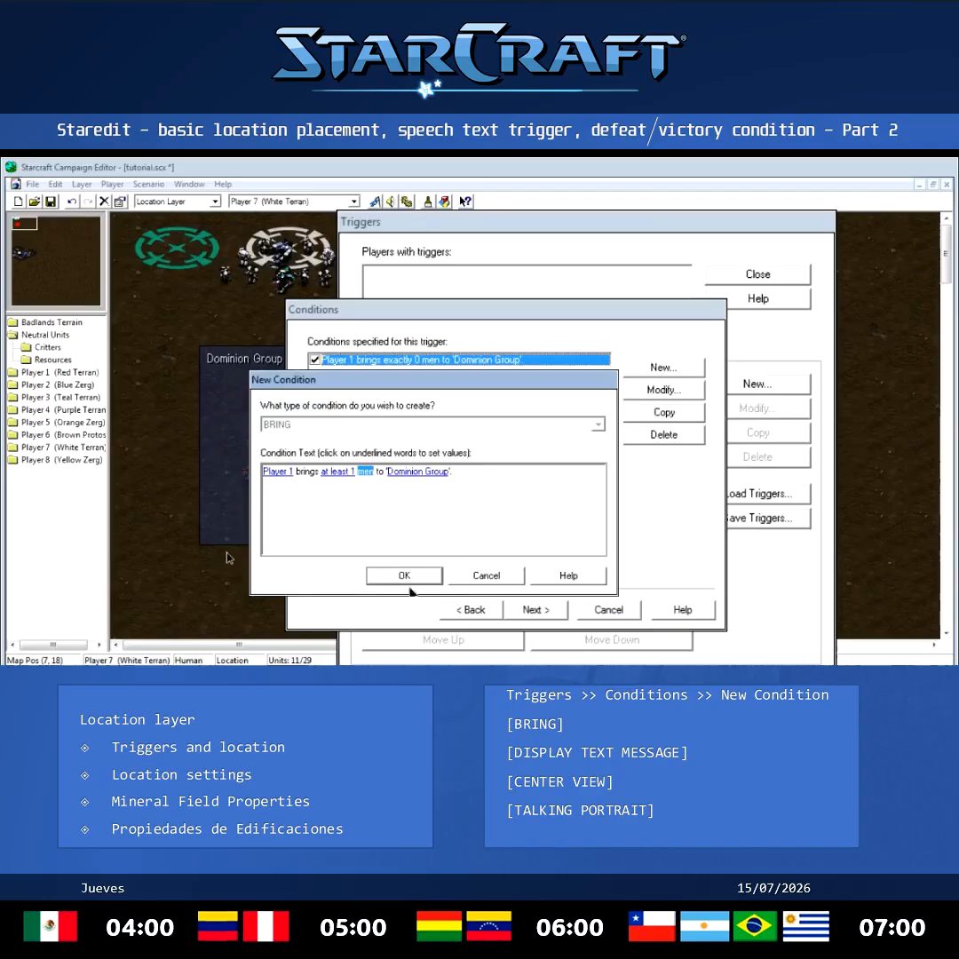
click(405, 577)
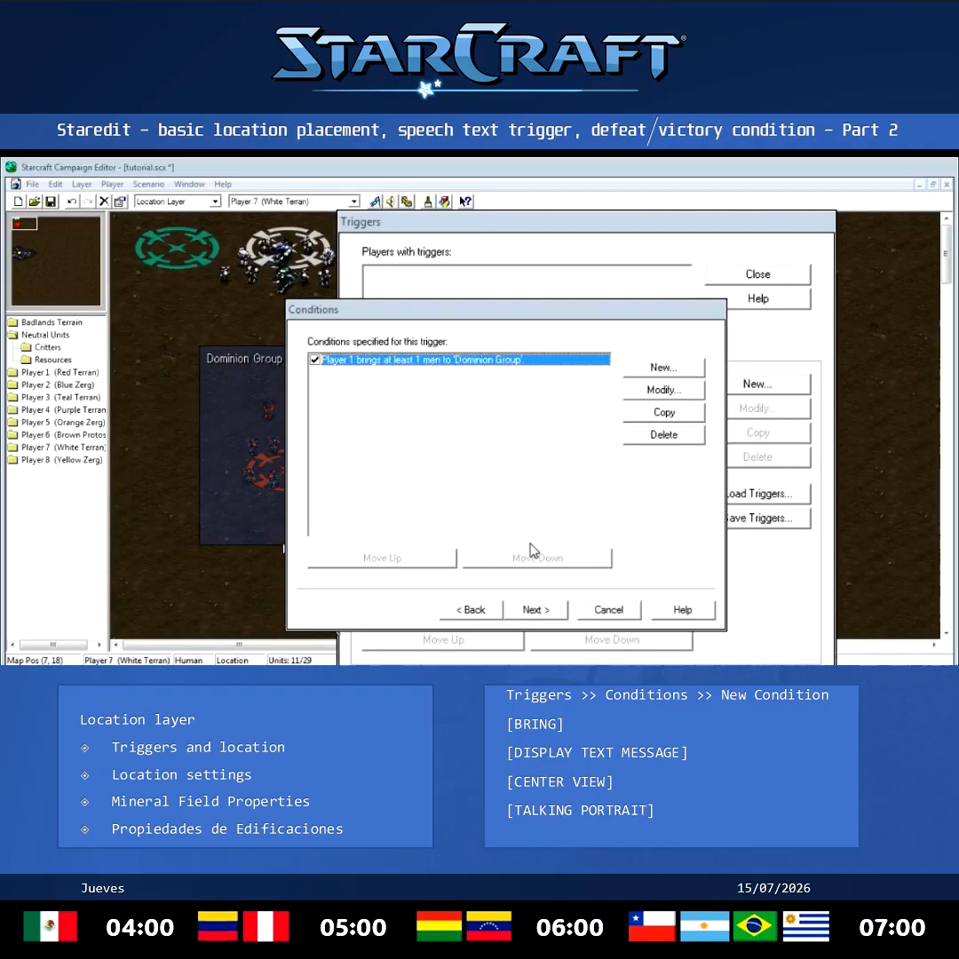
click(536, 610)
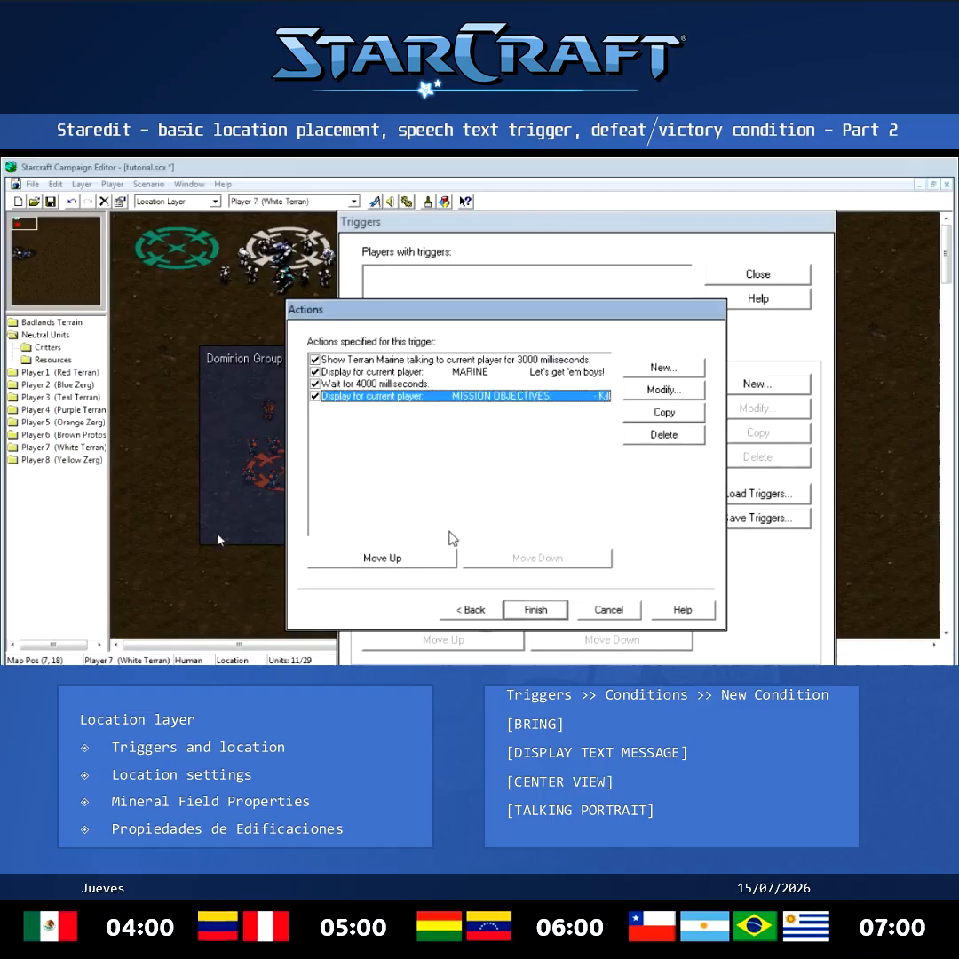
Add a second condition of type ALWAYS to the trigger.
click(456, 607)
click(662, 368)
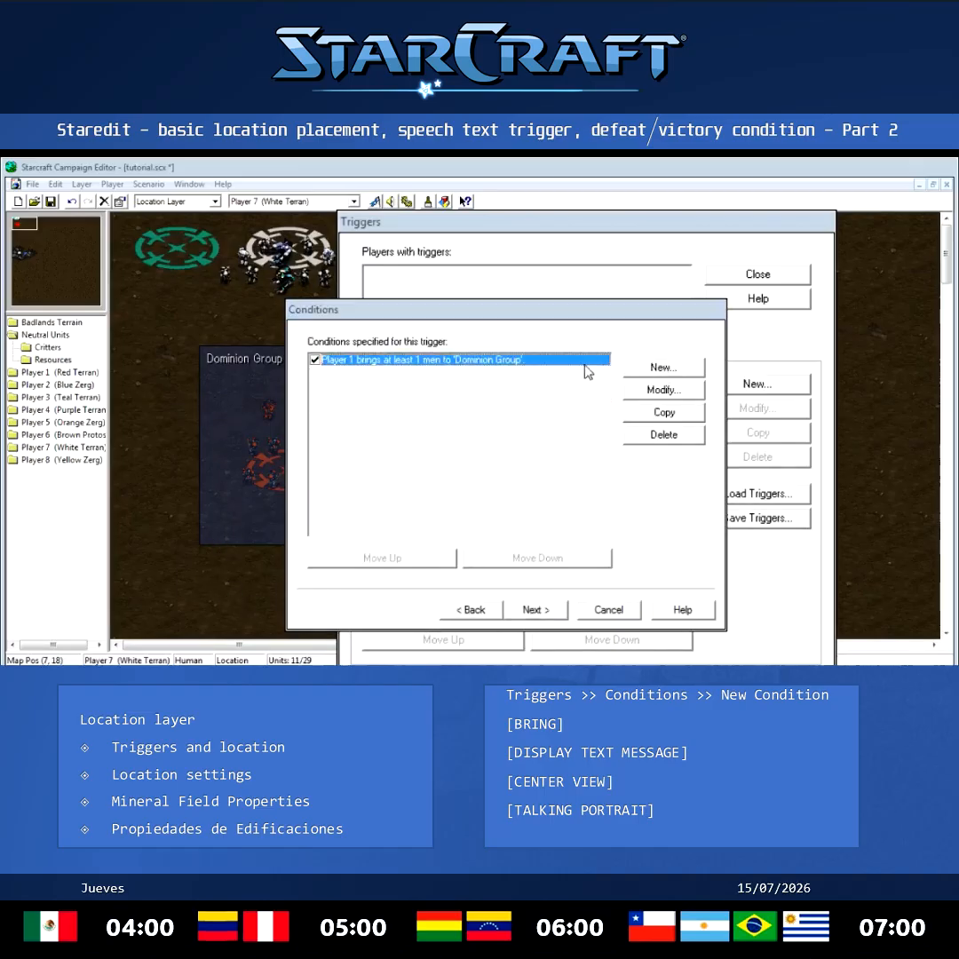
scroll(305, 456, up, 1)
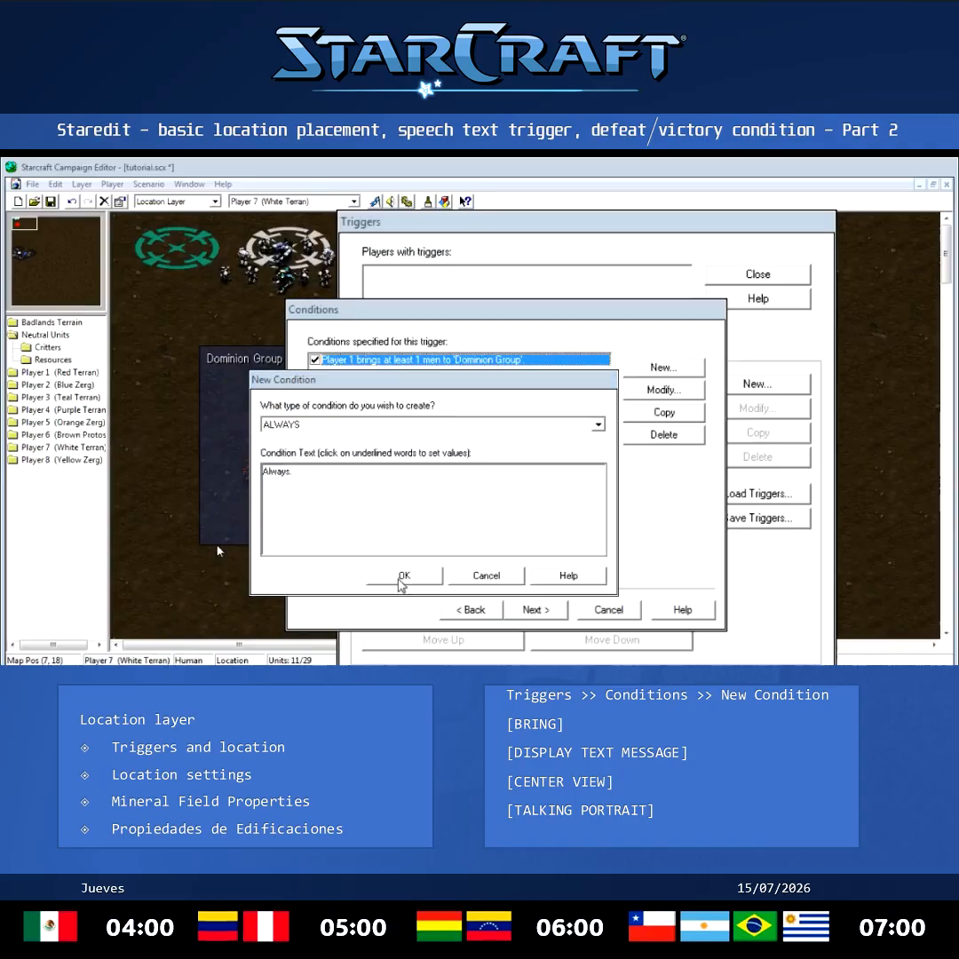
click(404, 576)
click(422, 361)
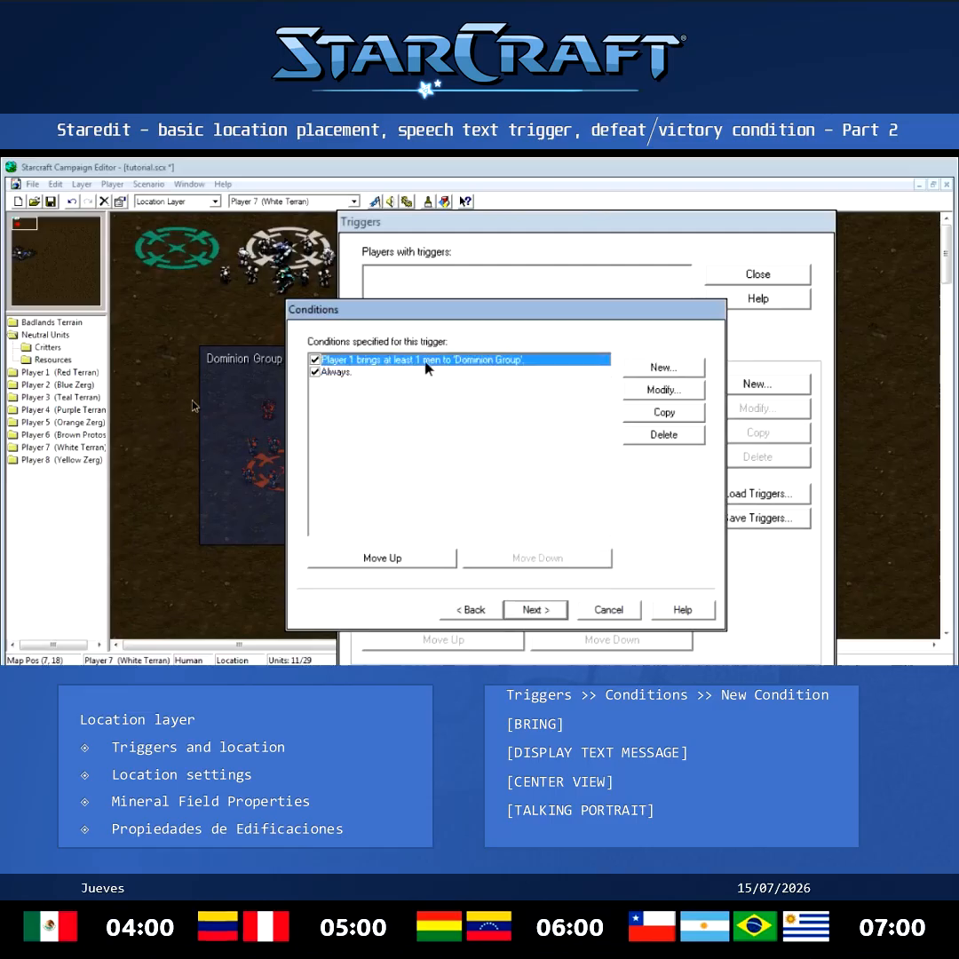
Delete the ALWAYS condition from the trigger, keeping only the BRING condition.
click(321, 372)
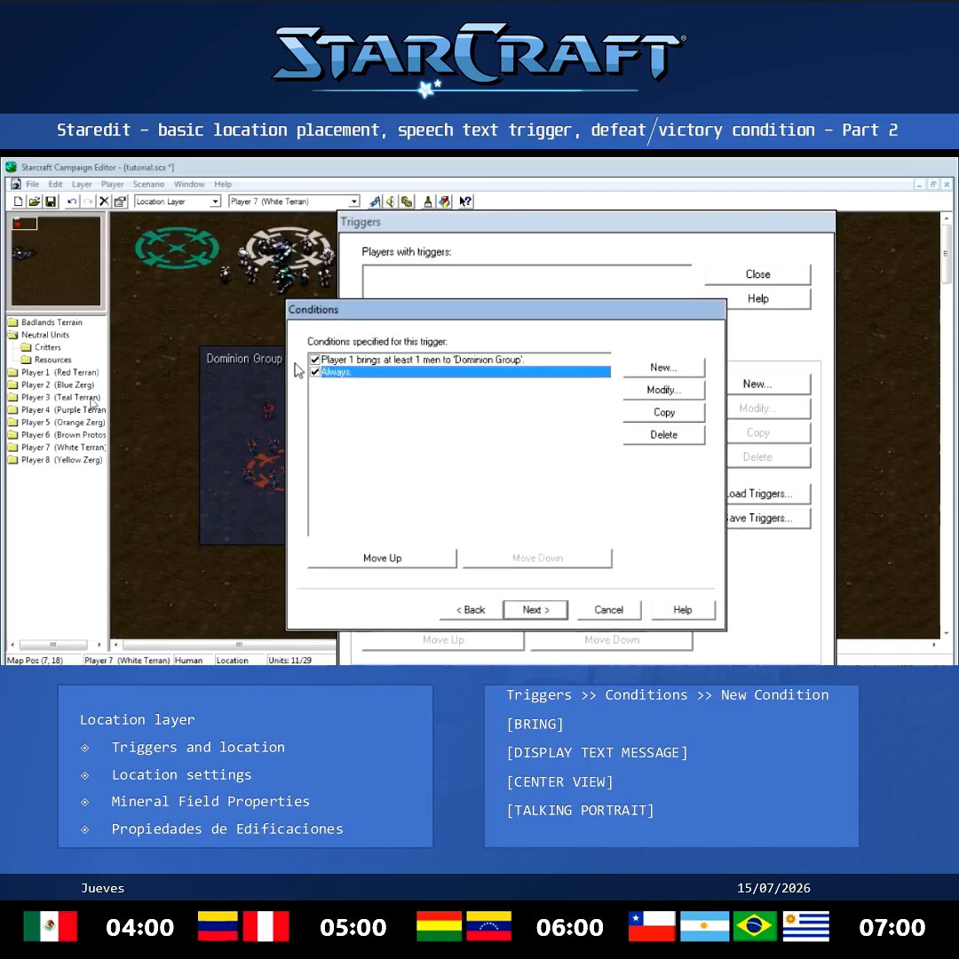
click(639, 434)
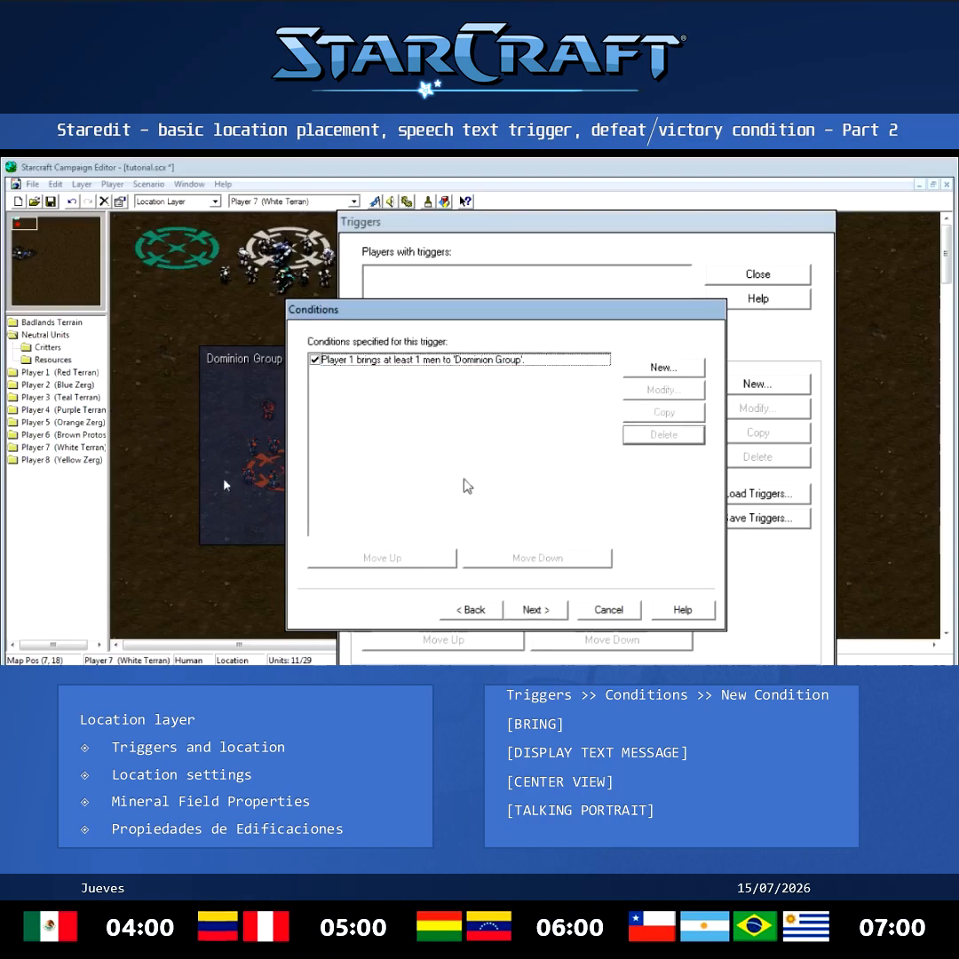
click(465, 360)
Return to the trigger's actions and create another action with the type MINIMAP PING.
click(536, 610)
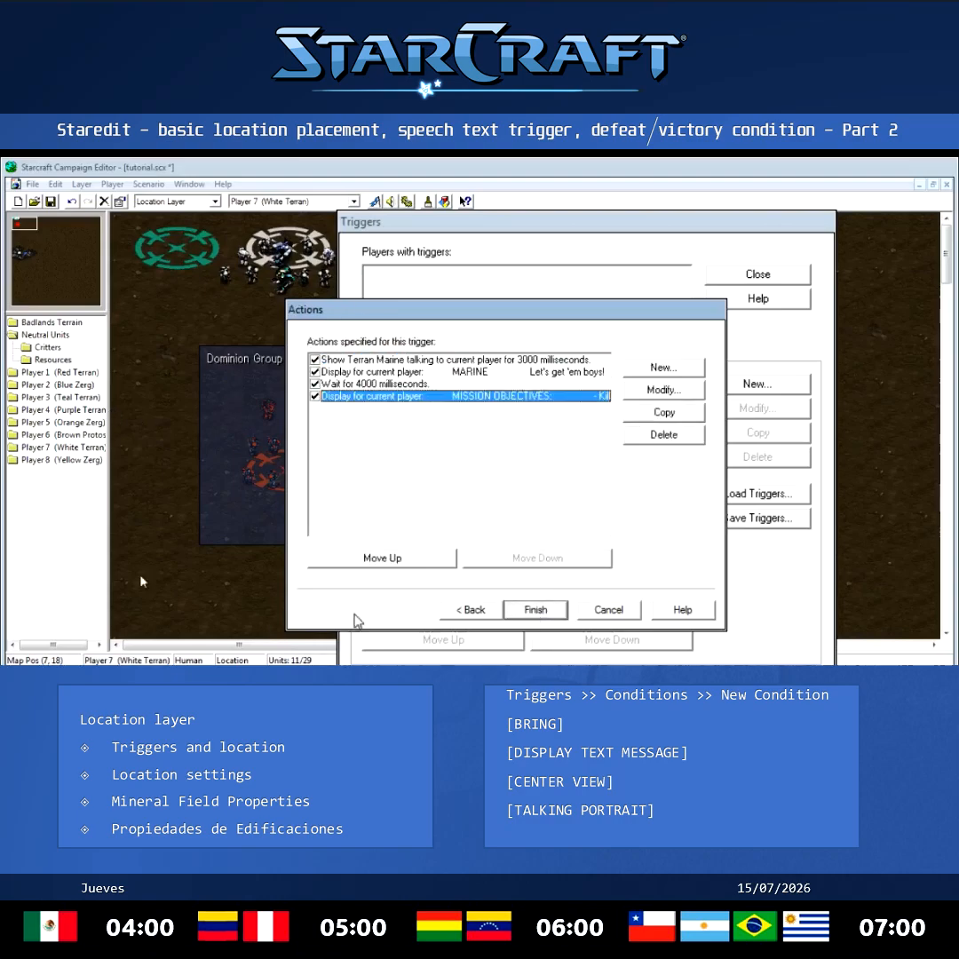
click(474, 609)
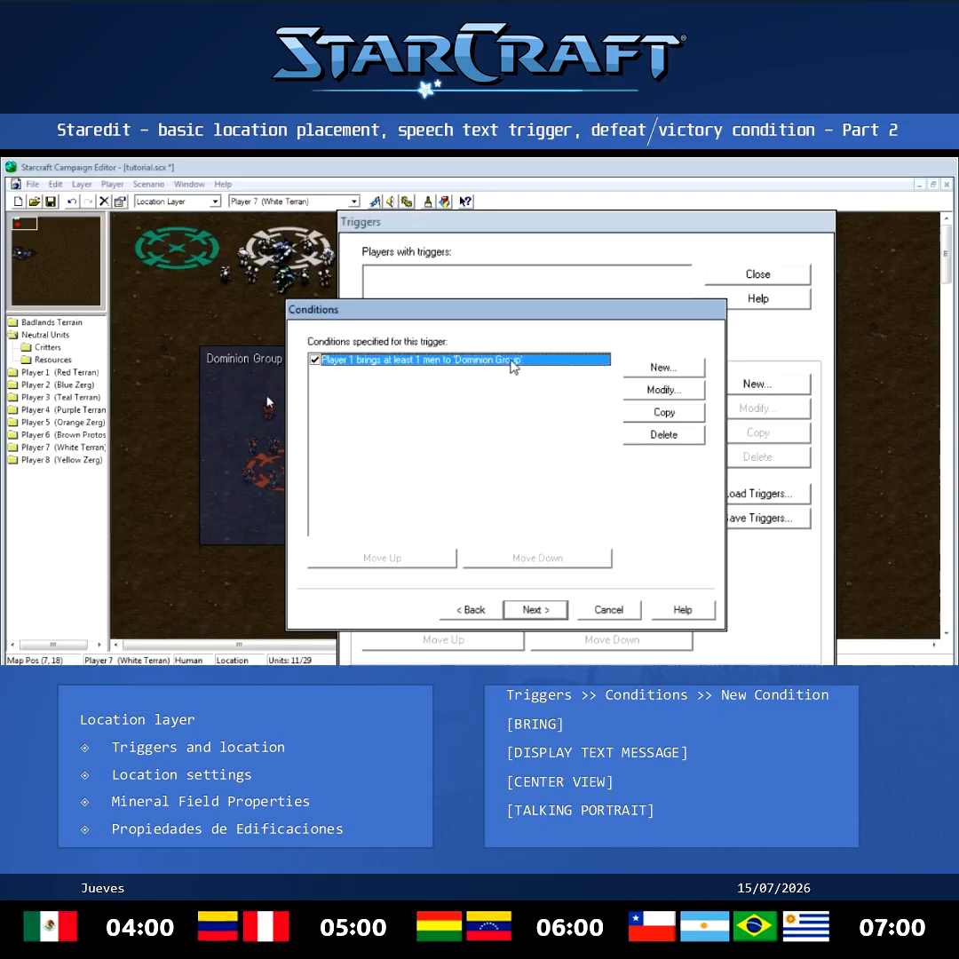
click(532, 615)
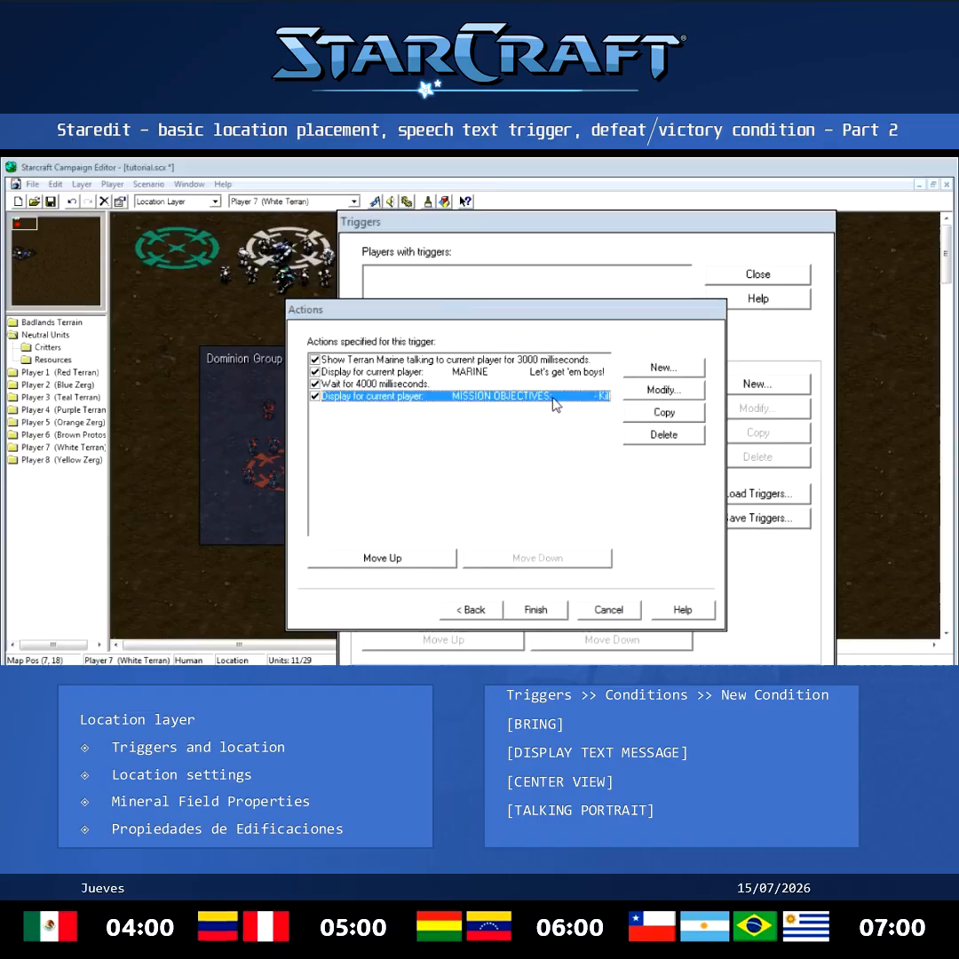
click(644, 371)
key(p)
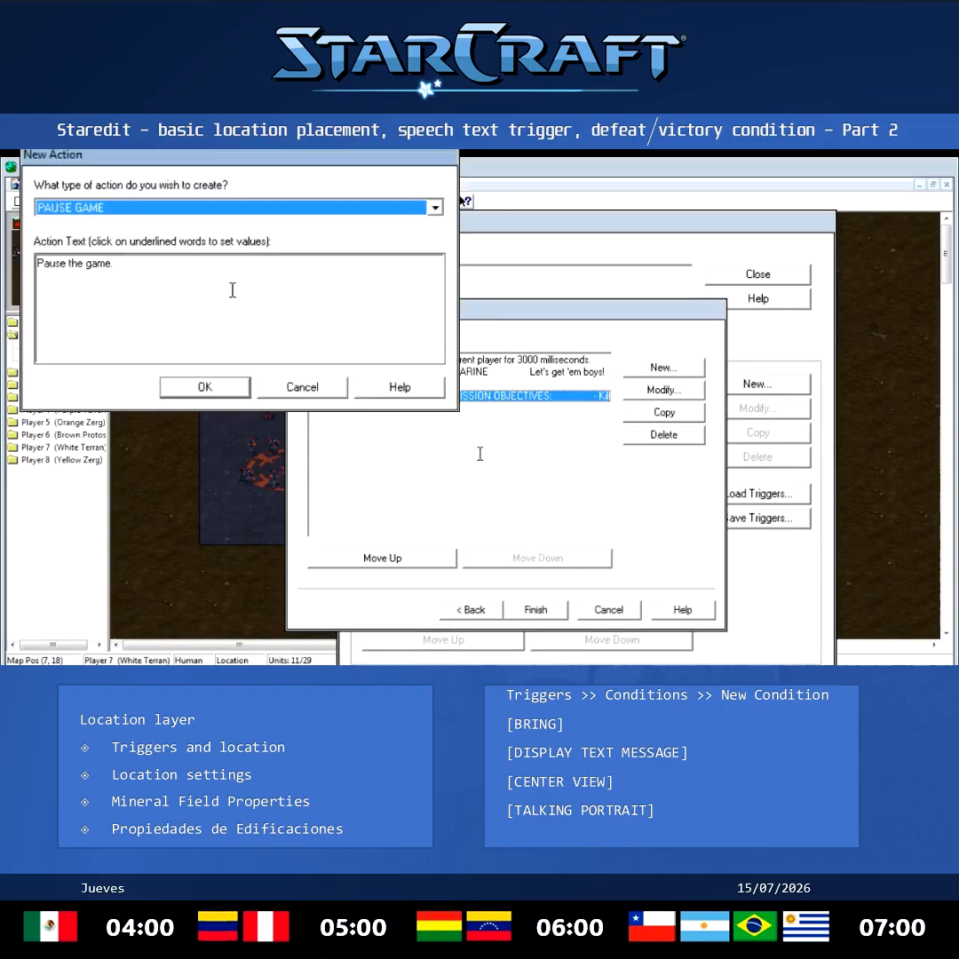
key(o)
key(m)
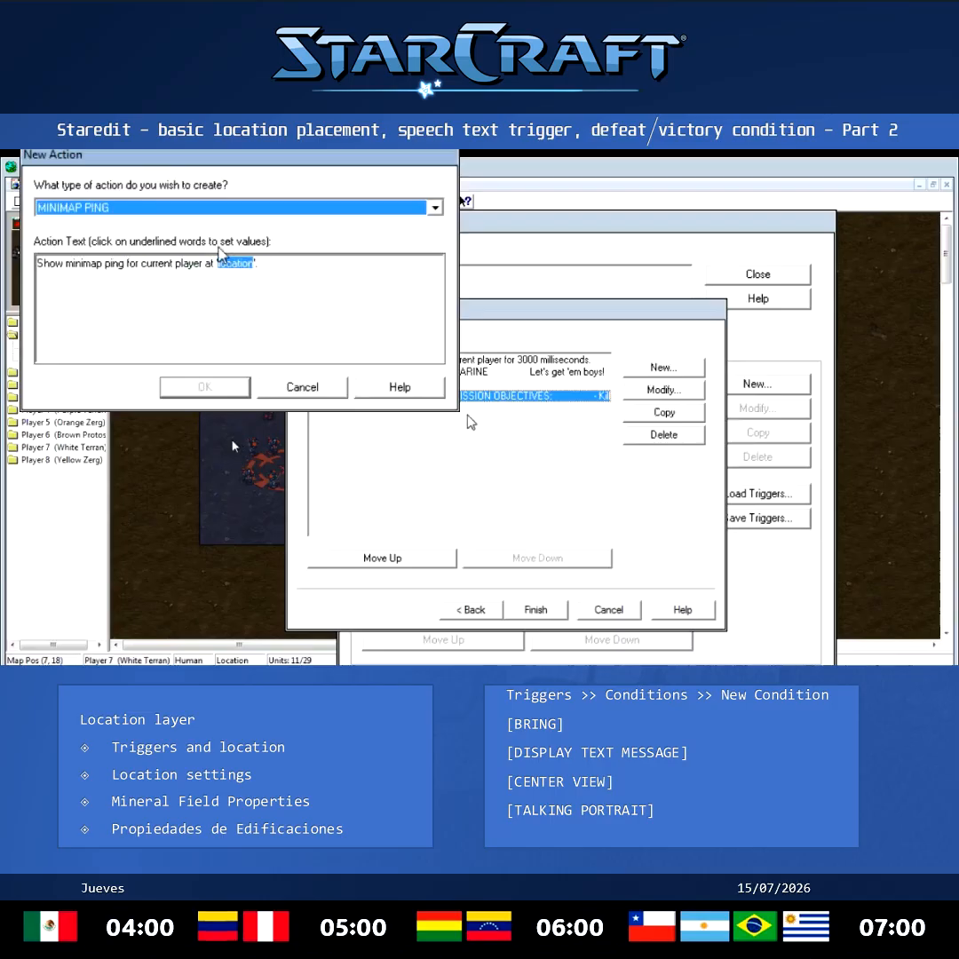
Set the minimap ping's location to Dominion Group and accept the action.
click(237, 263)
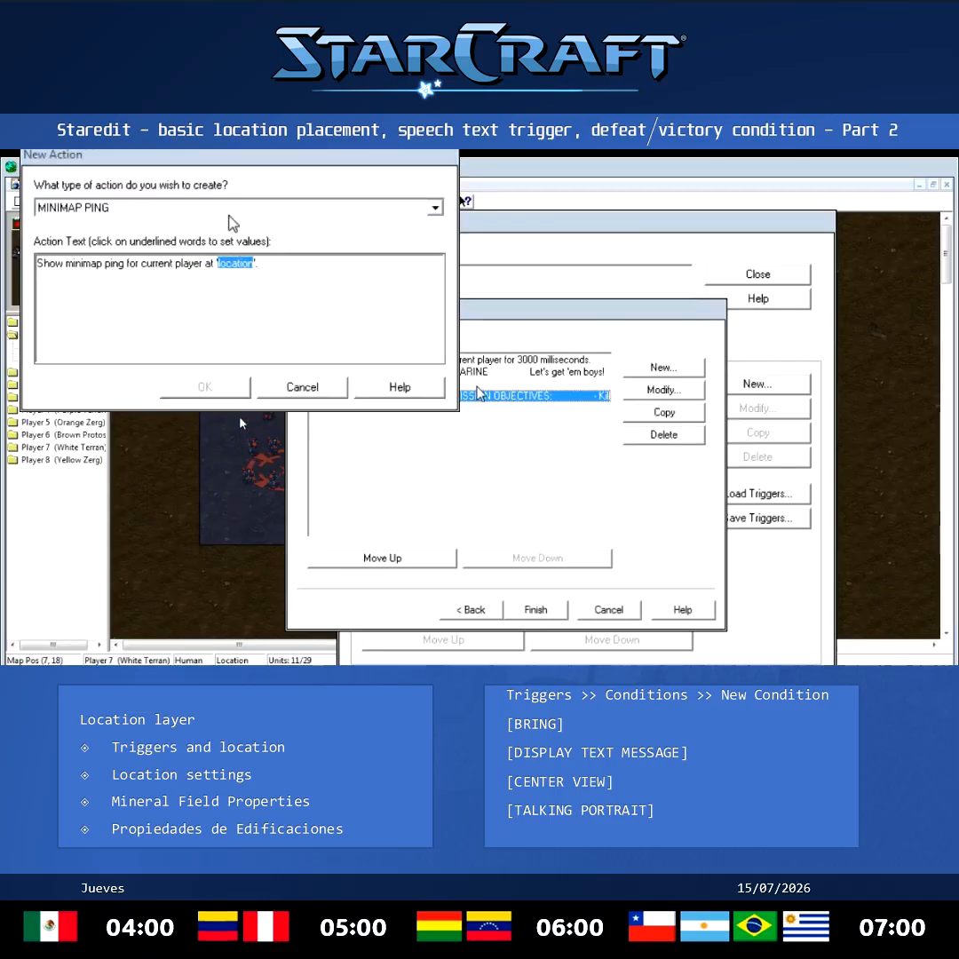
click(461, 461)
click(620, 413)
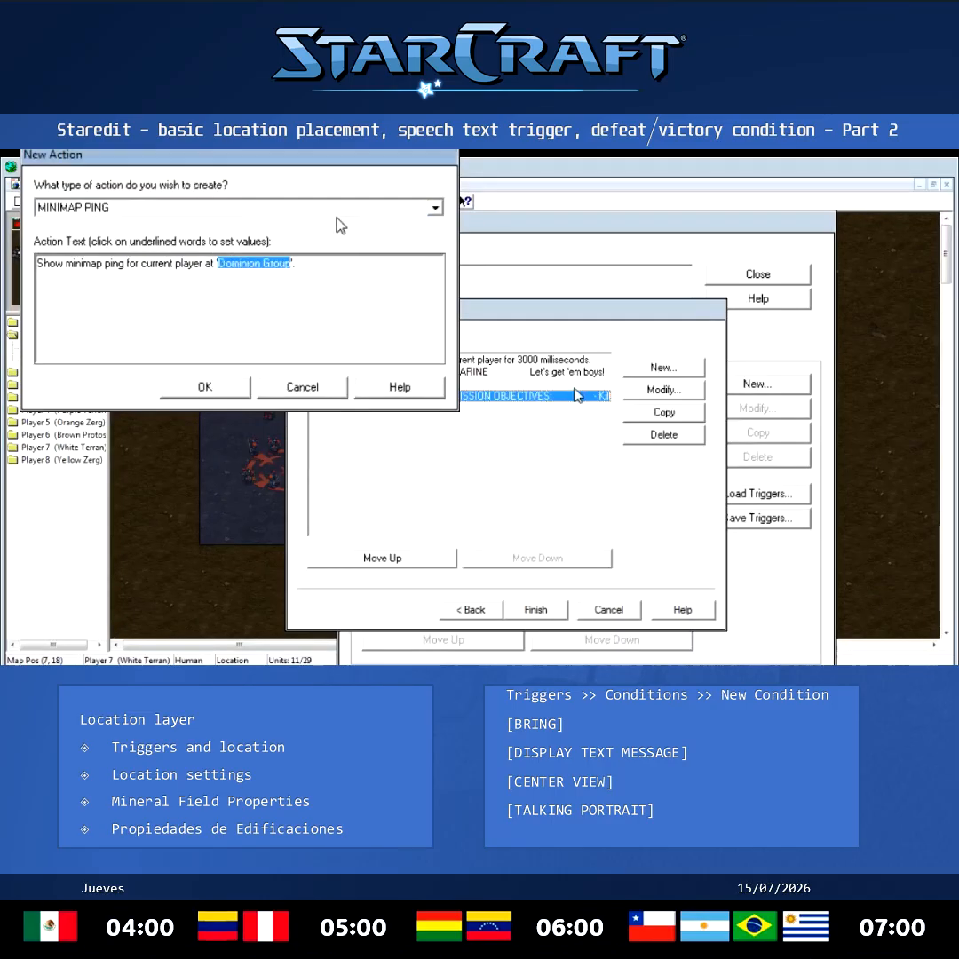
click(177, 389)
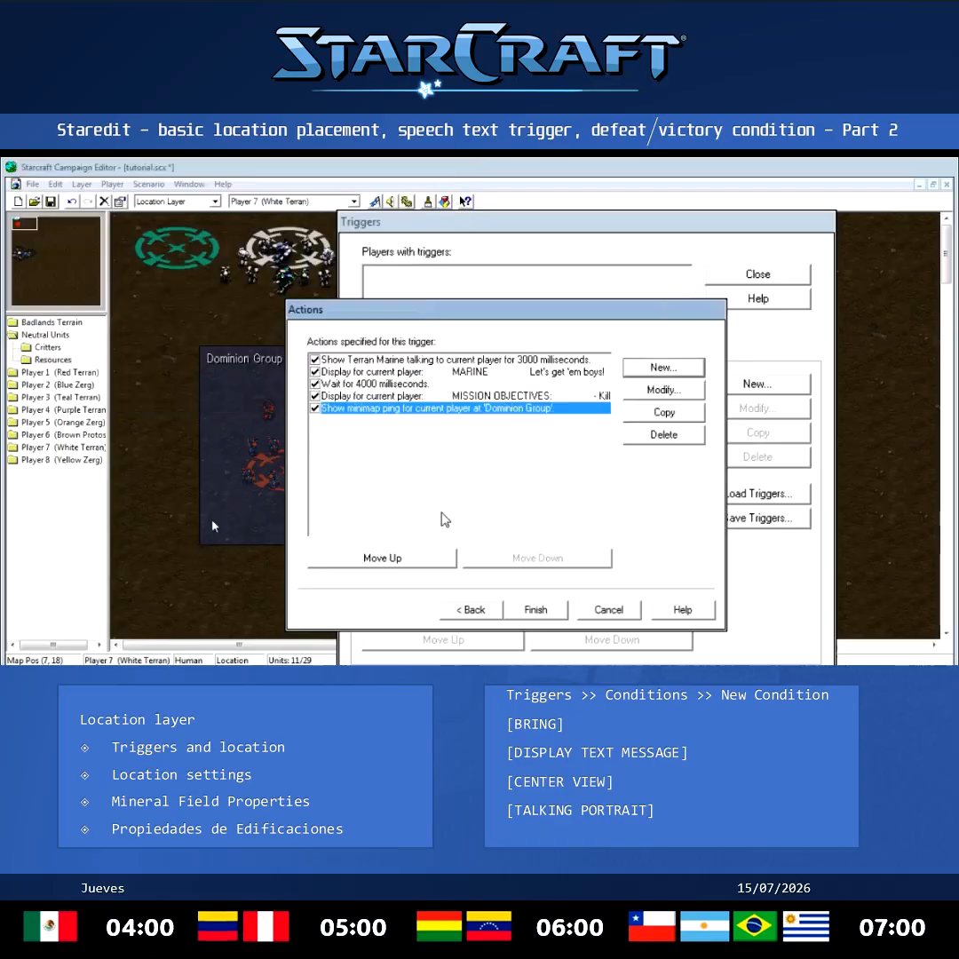
Reorder the actions so the minimap ping comes between the 4000 millisecond wait and the mission objectives message.
click(396, 564)
click(404, 564)
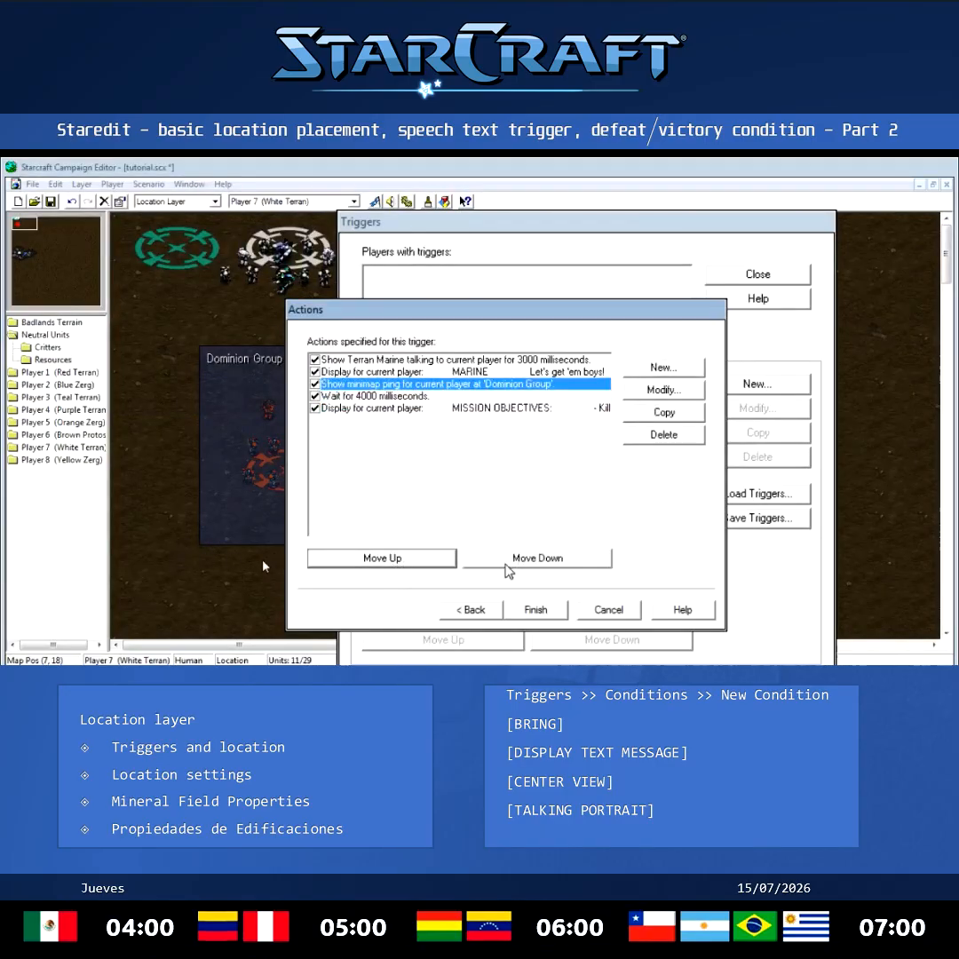
click(507, 561)
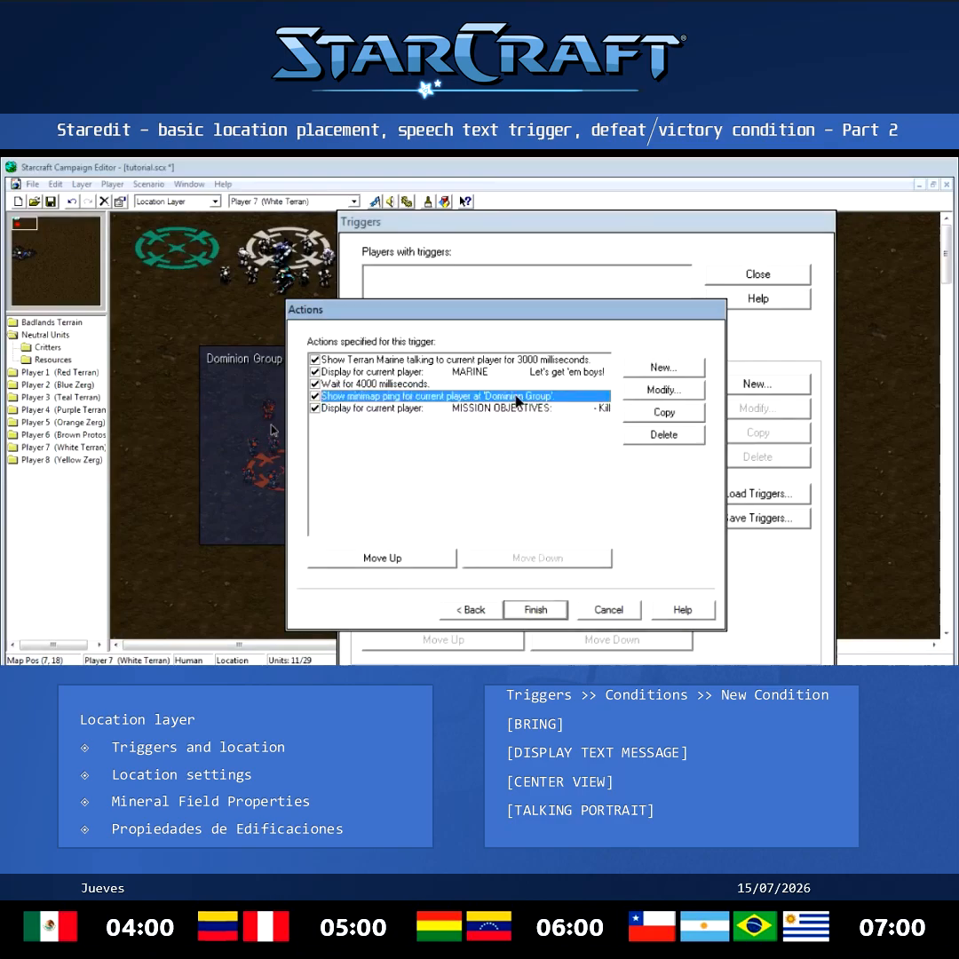
Review the trigger's condition and the order of its portrait, message, wait and ping actions.
click(519, 409)
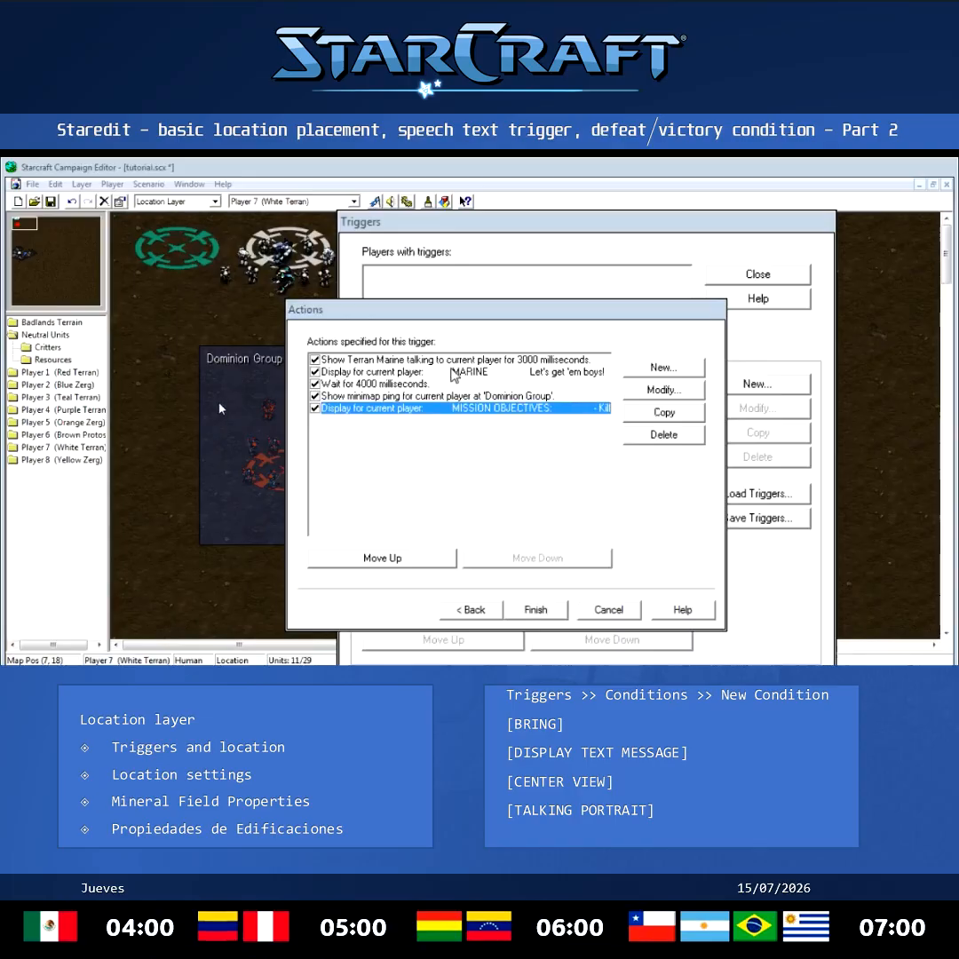
click(469, 609)
click(536, 609)
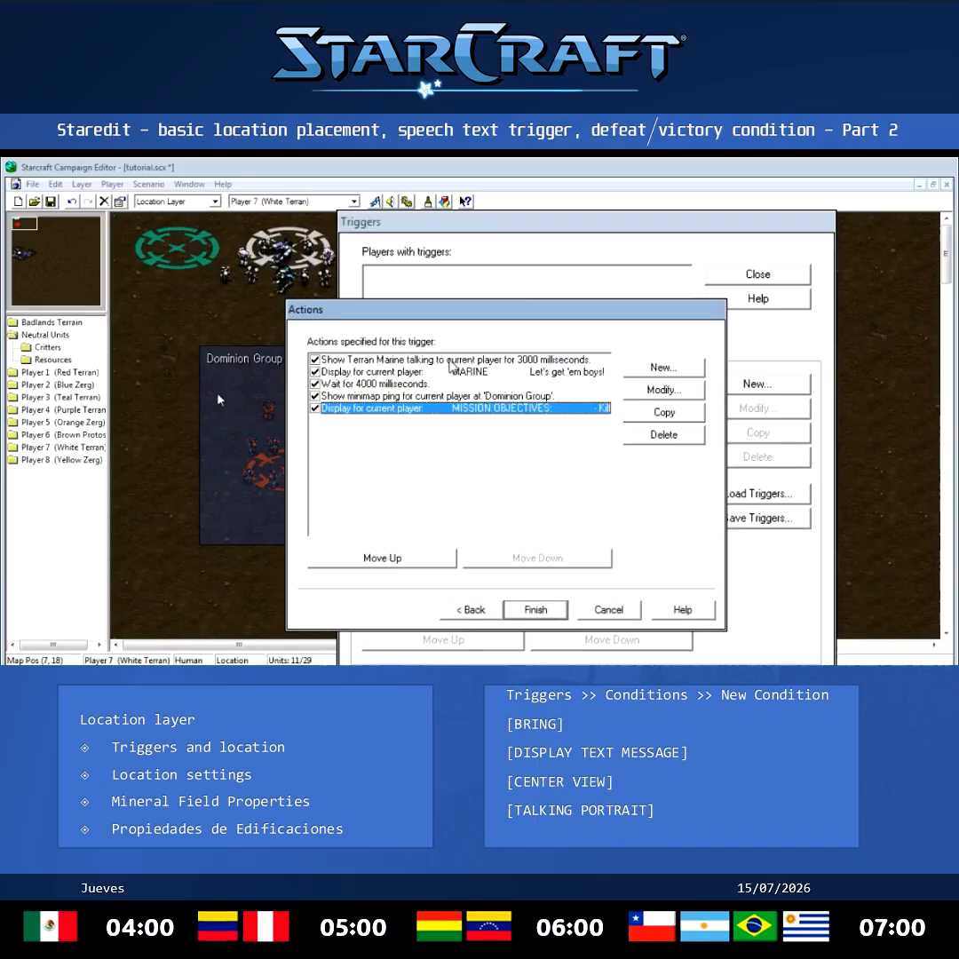
click(450, 359)
click(497, 522)
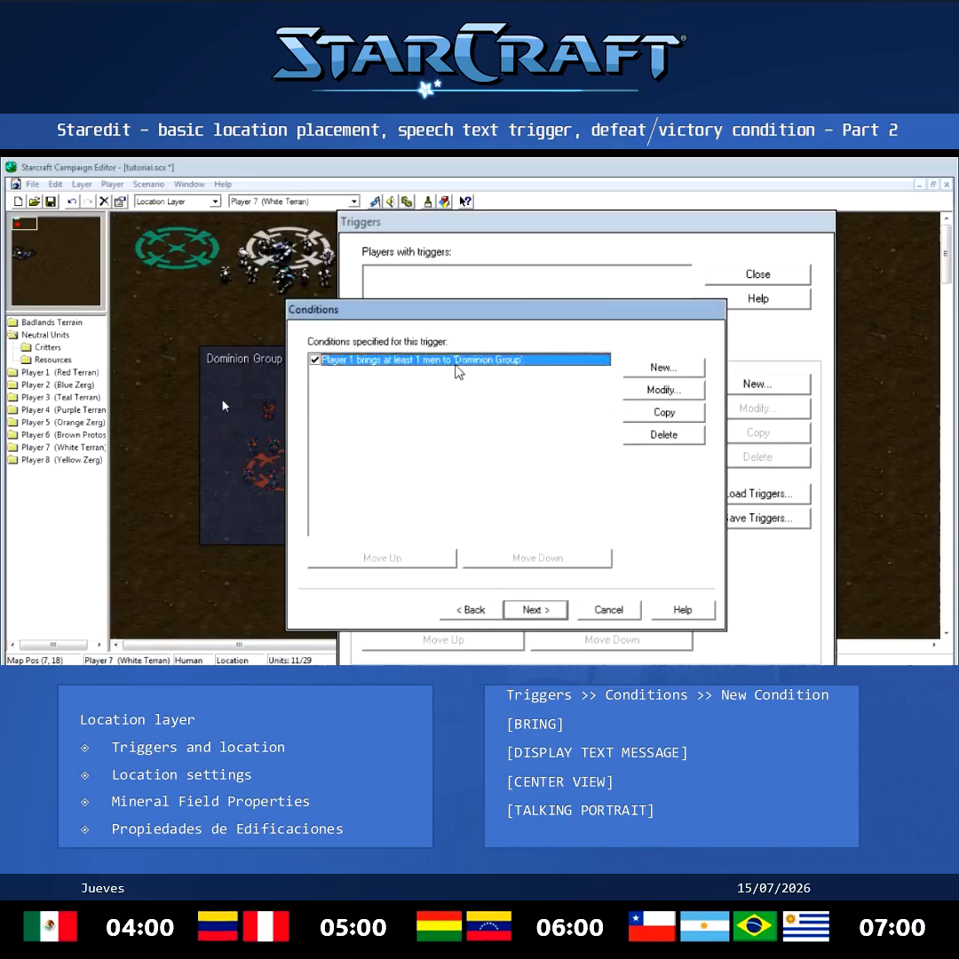
click(536, 610)
click(500, 360)
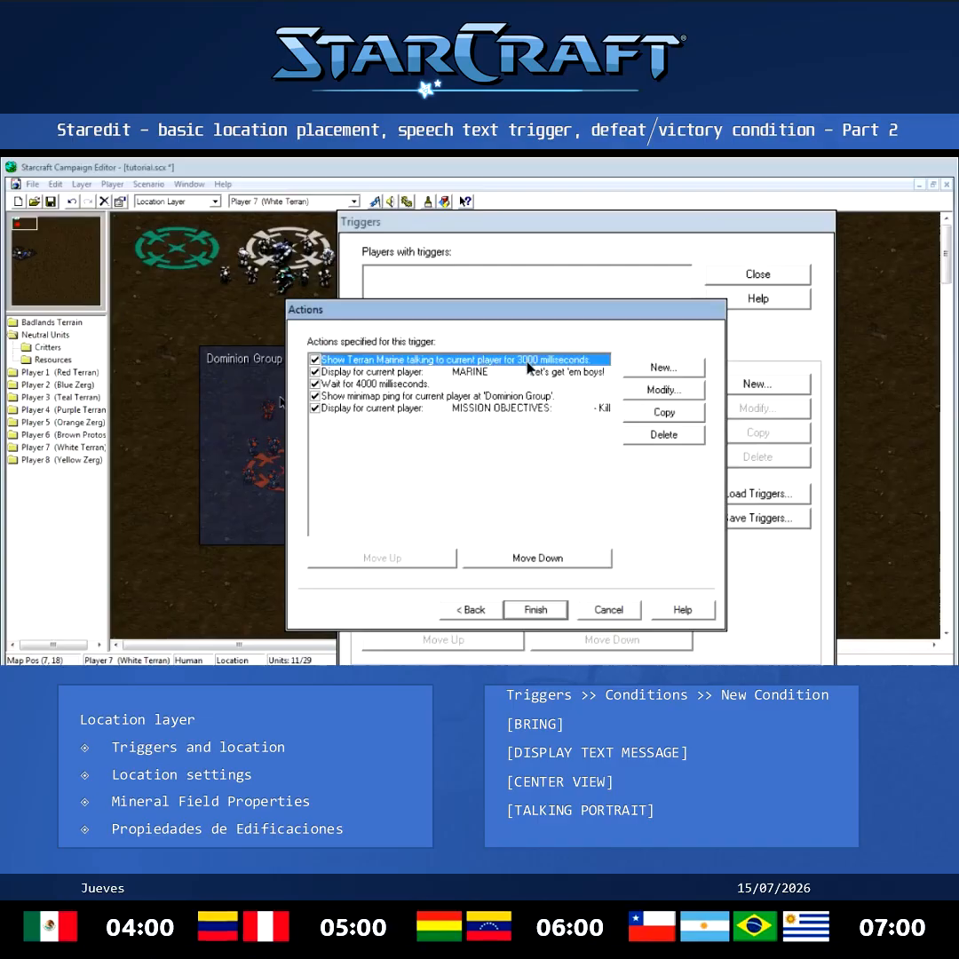
click(522, 374)
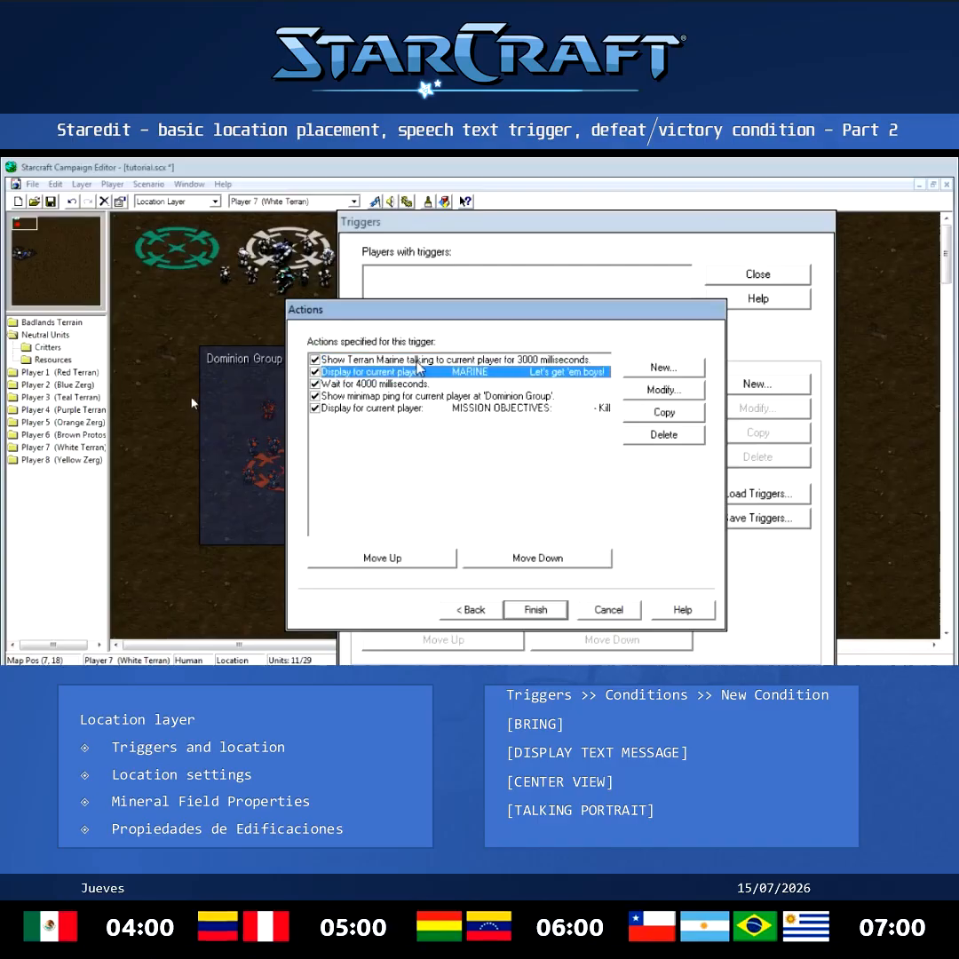
click(415, 363)
click(491, 372)
Examine the CENTER VIEW action type and the Marine's text message action without changing the action list.
click(664, 367)
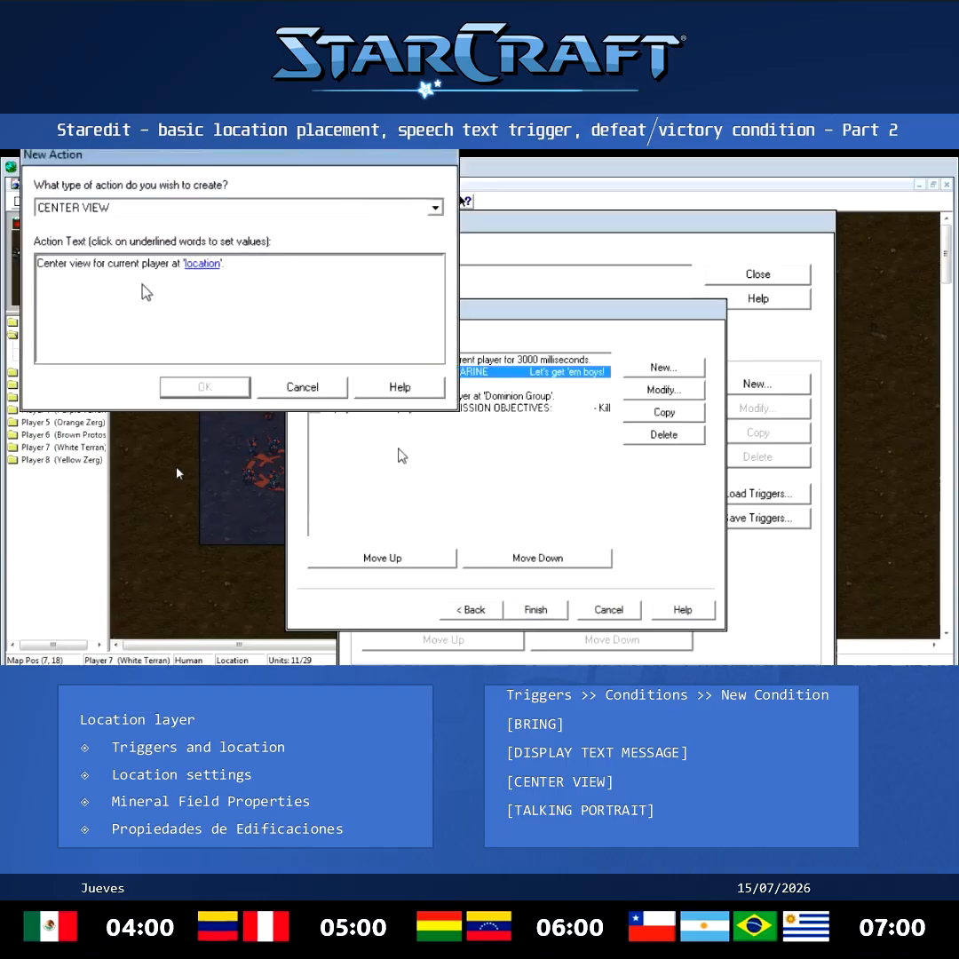
click(295, 390)
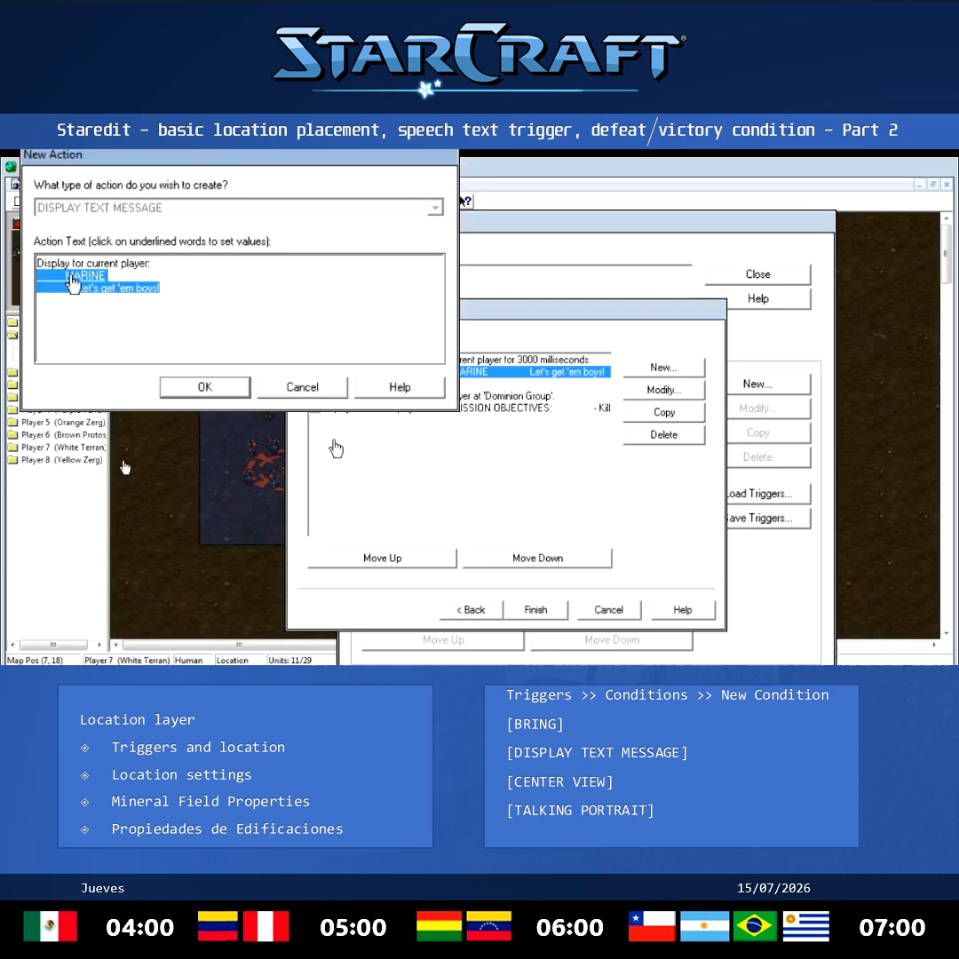
click(206, 388)
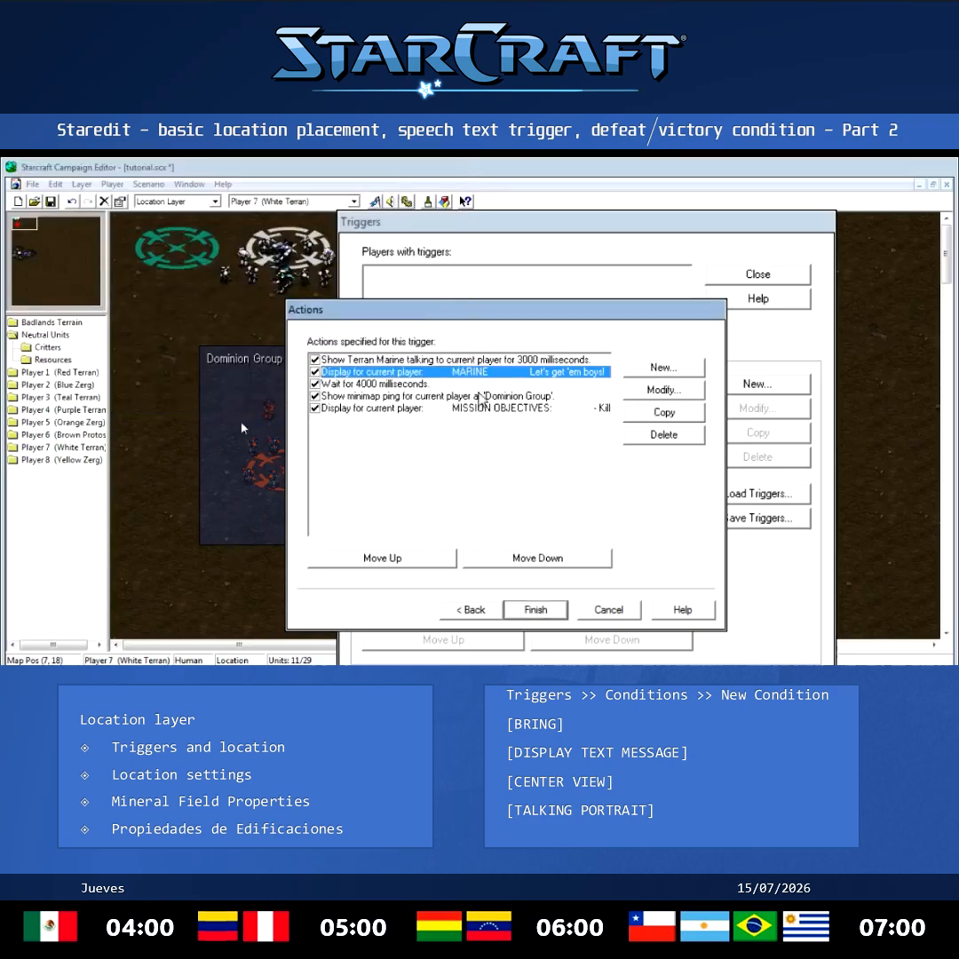
click(475, 396)
click(389, 384)
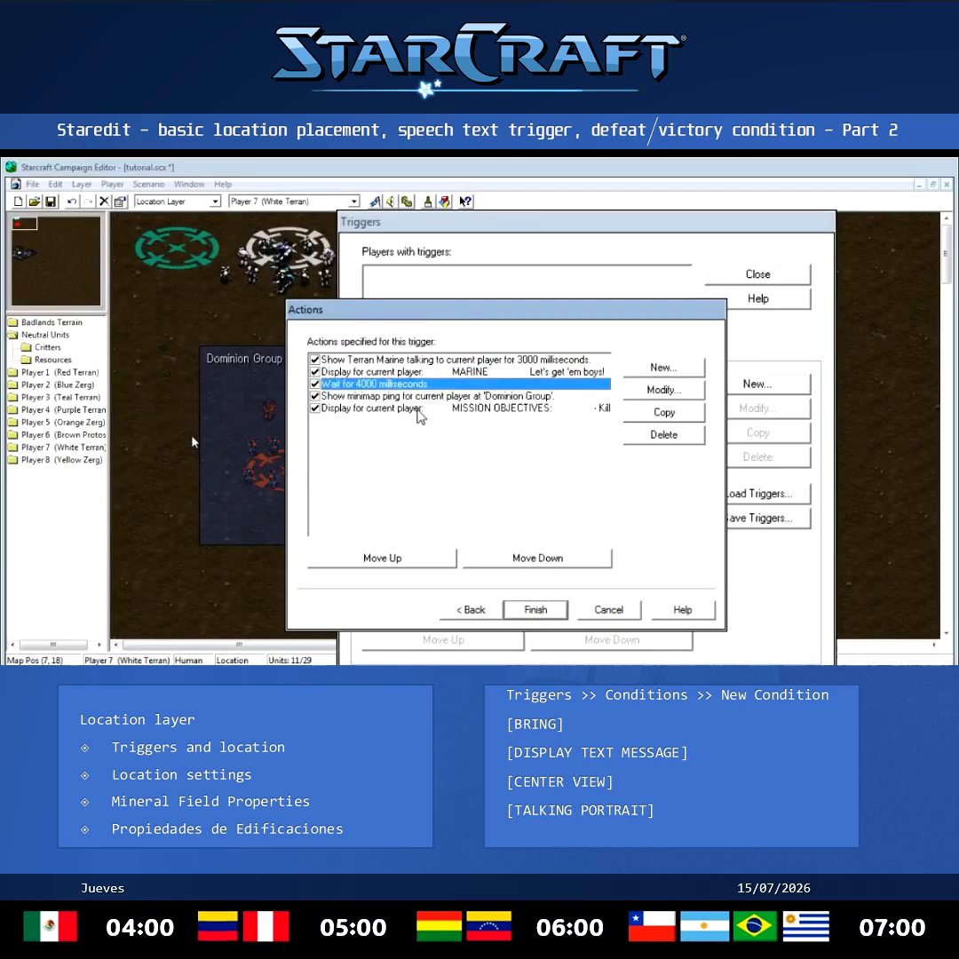
Check the minimap ping and mission objectives message actions, and finish creating the trigger.
click(418, 408)
click(431, 397)
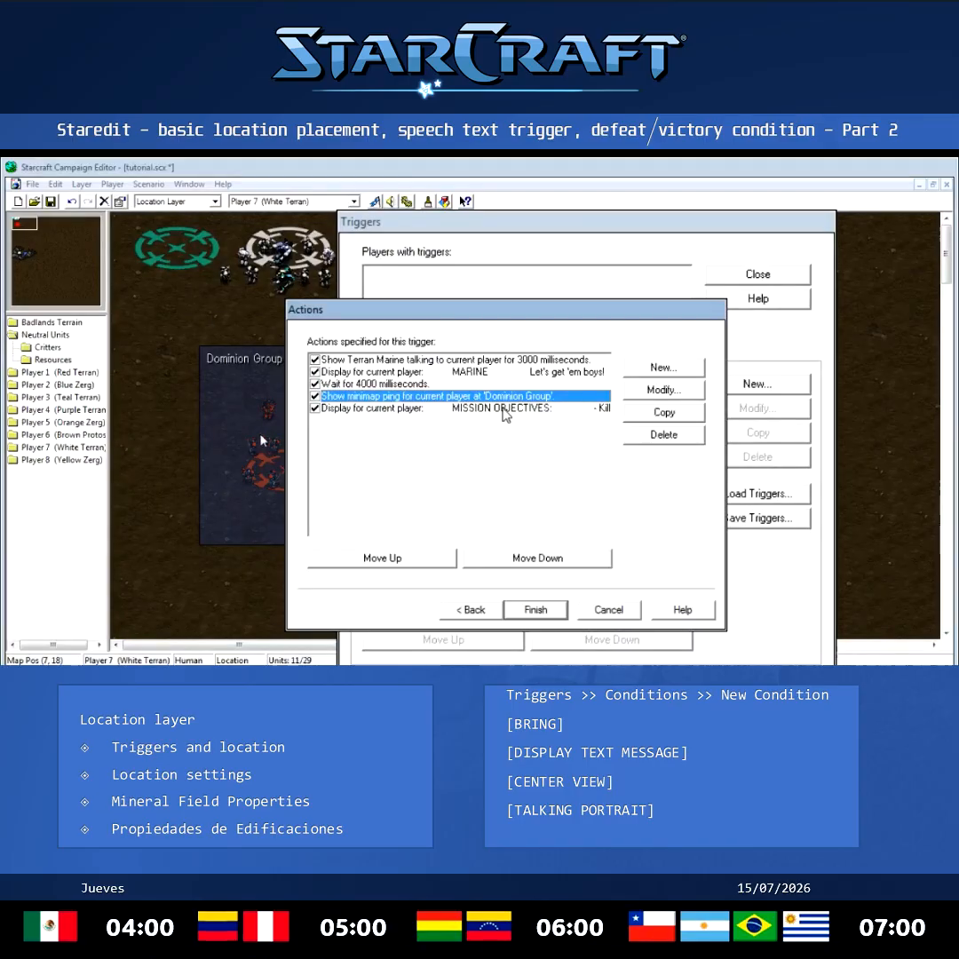
double_click(507, 407)
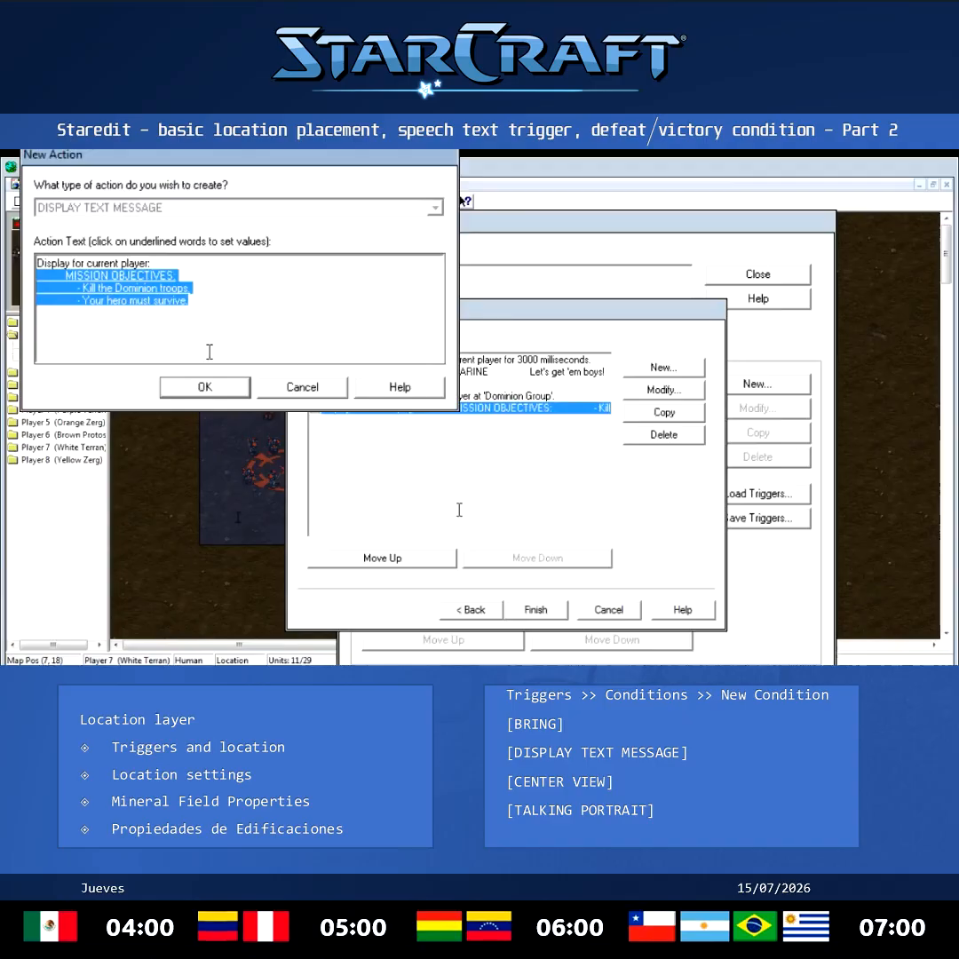
click(206, 386)
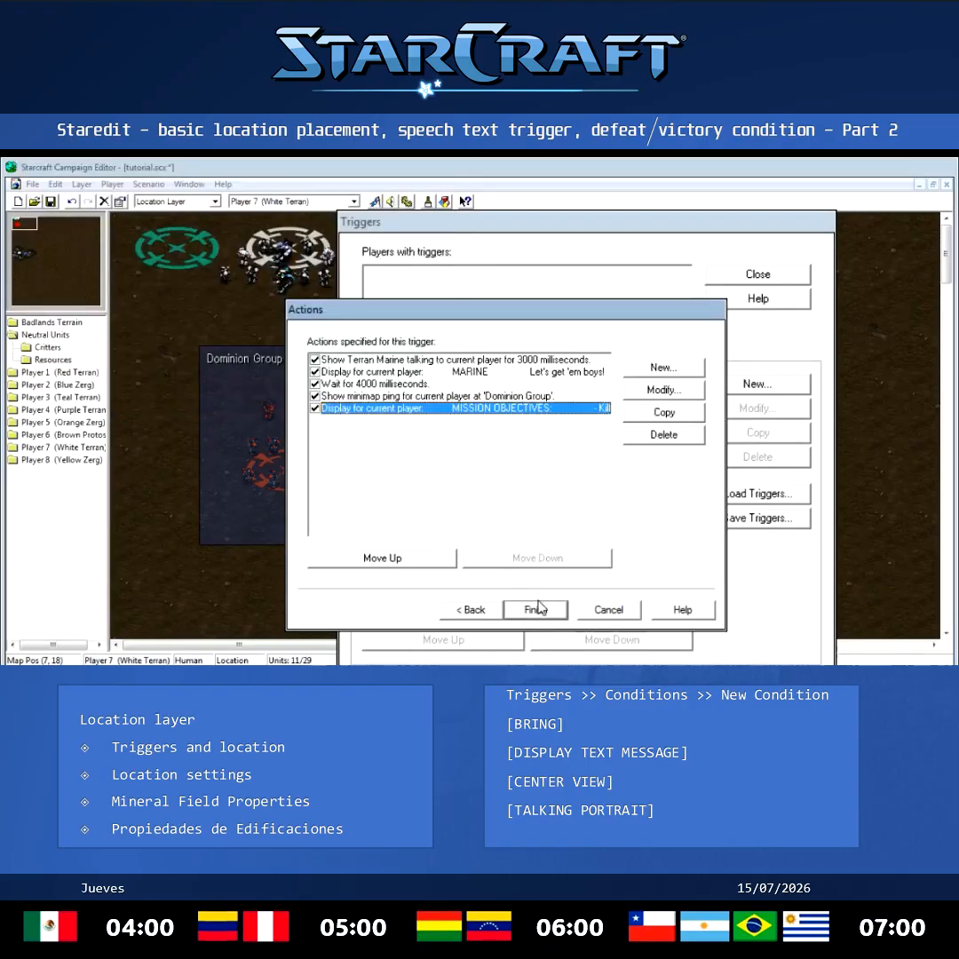
click(533, 609)
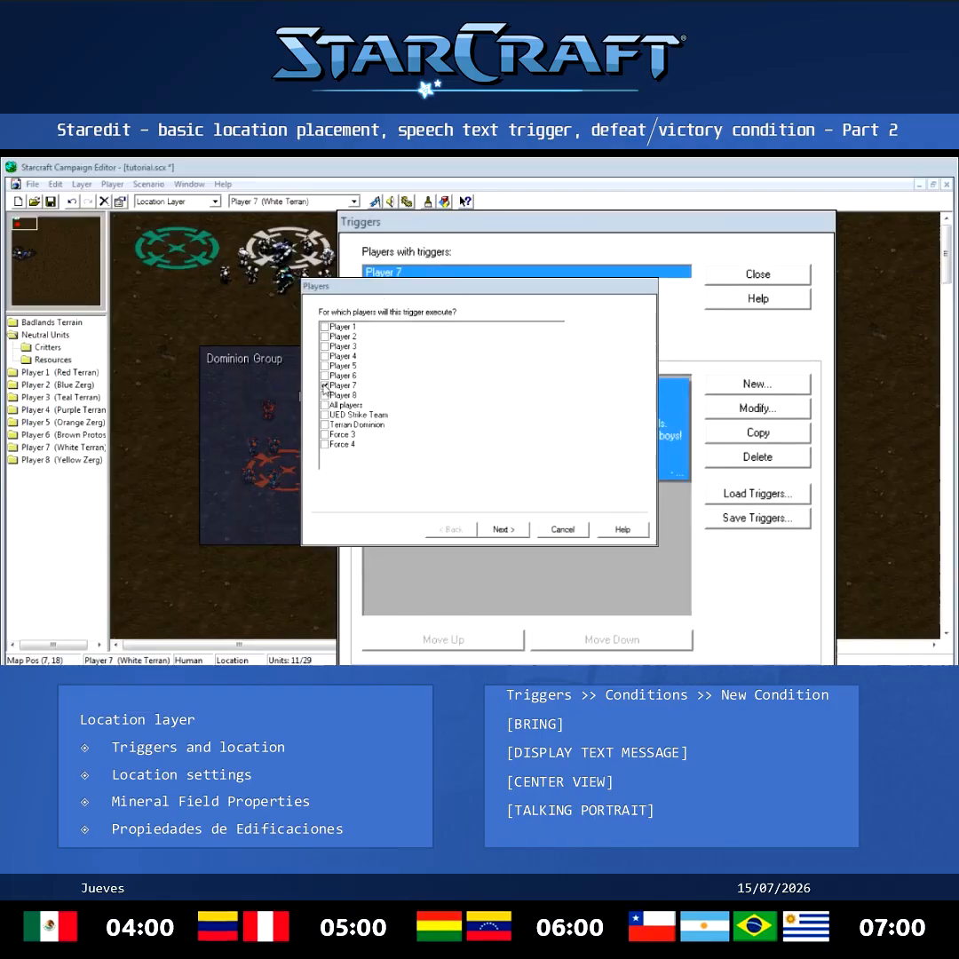
Create a second trigger that executes for Player 7 and start a DEATHS condition for it.
click(325, 415)
click(504, 529)
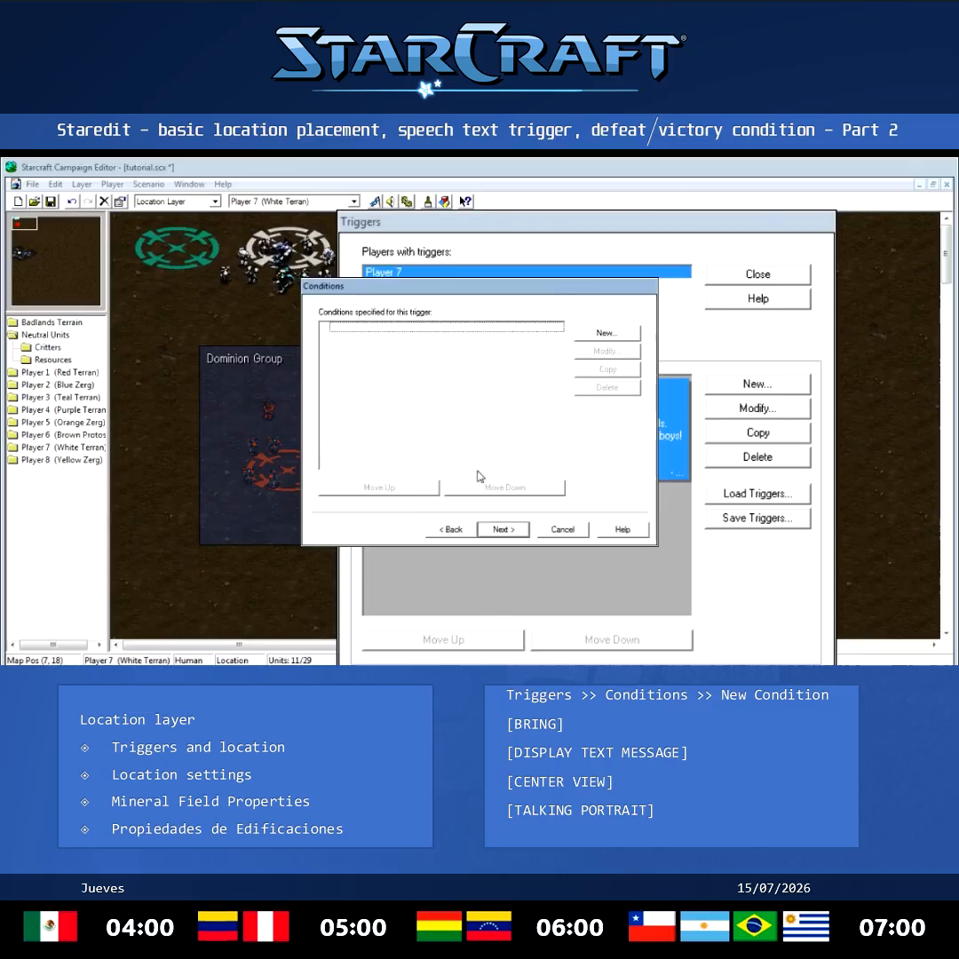
click(586, 335)
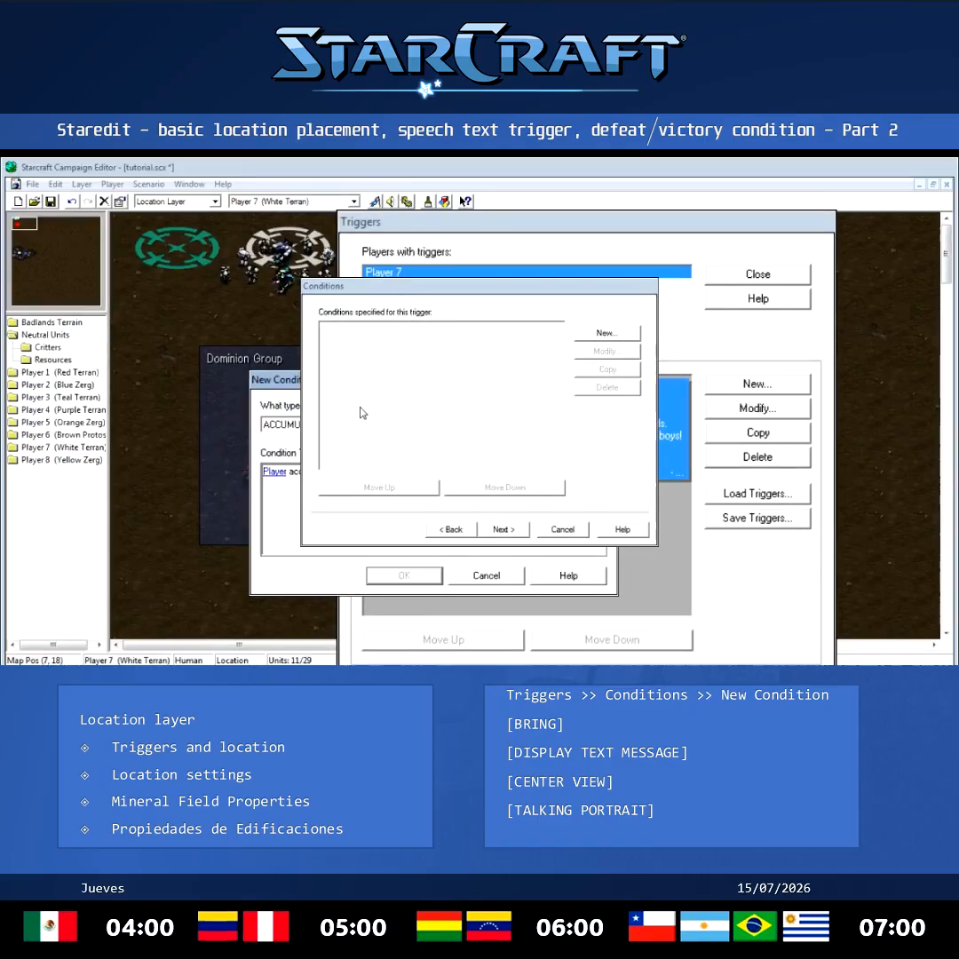
key(d)
key(Tab)
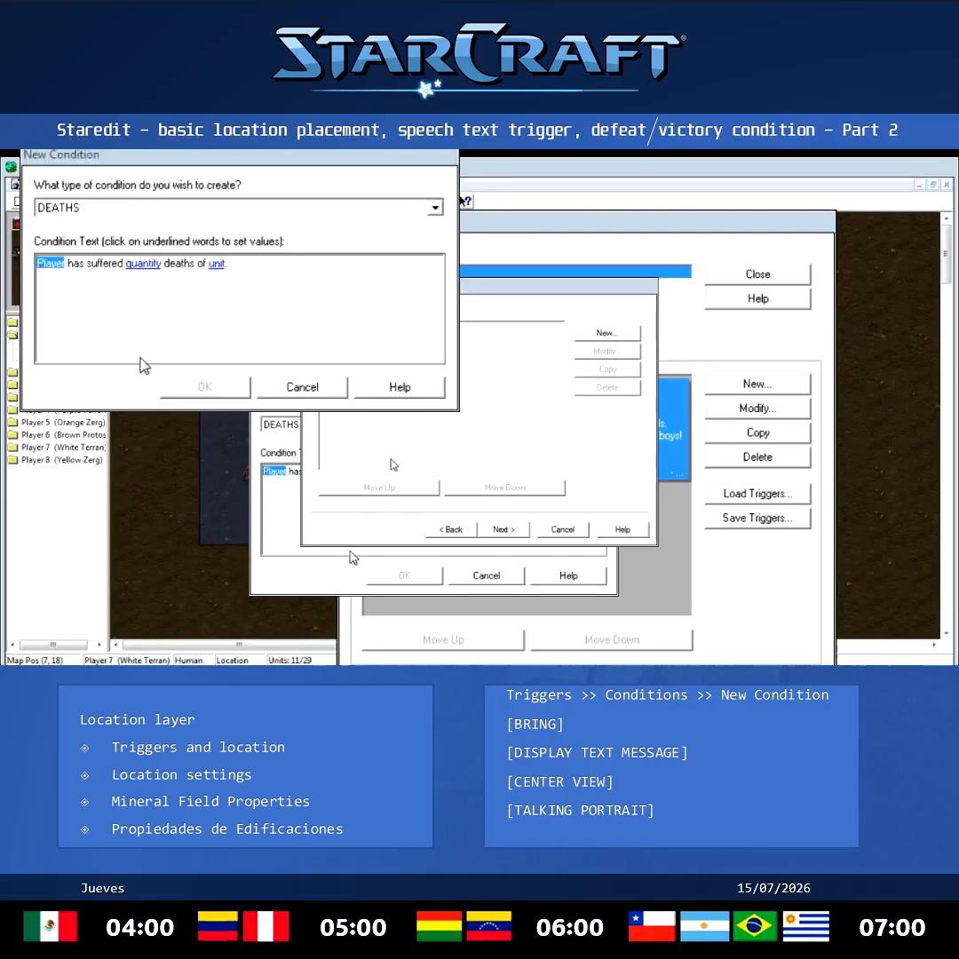
Set the player of the DEATHS condition to Player 7.
click(49, 264)
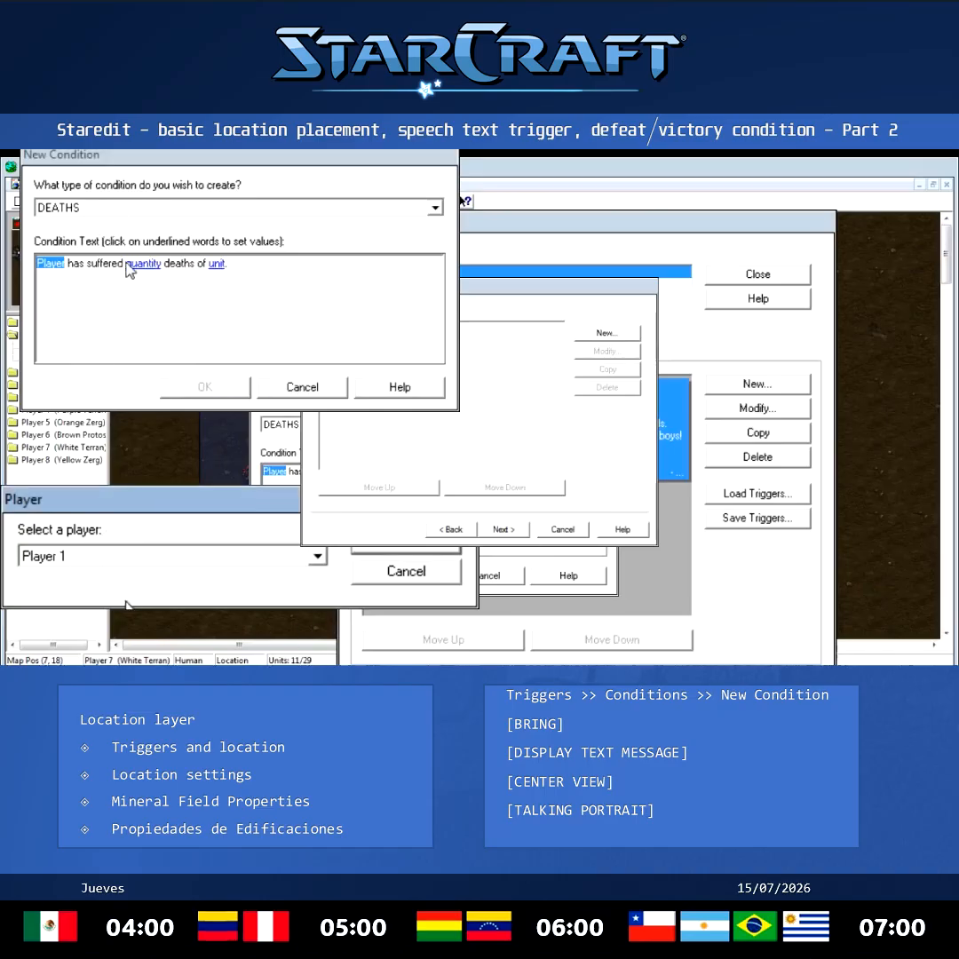
click(363, 427)
click(406, 542)
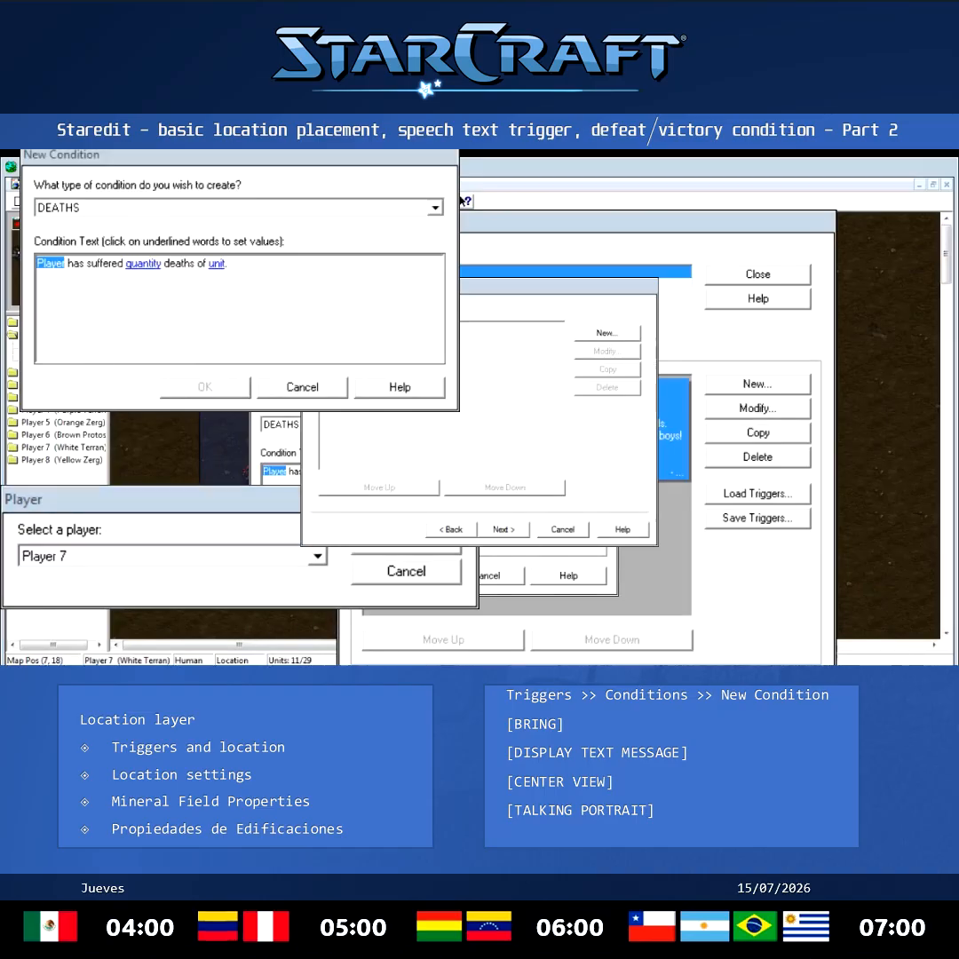
click(208, 555)
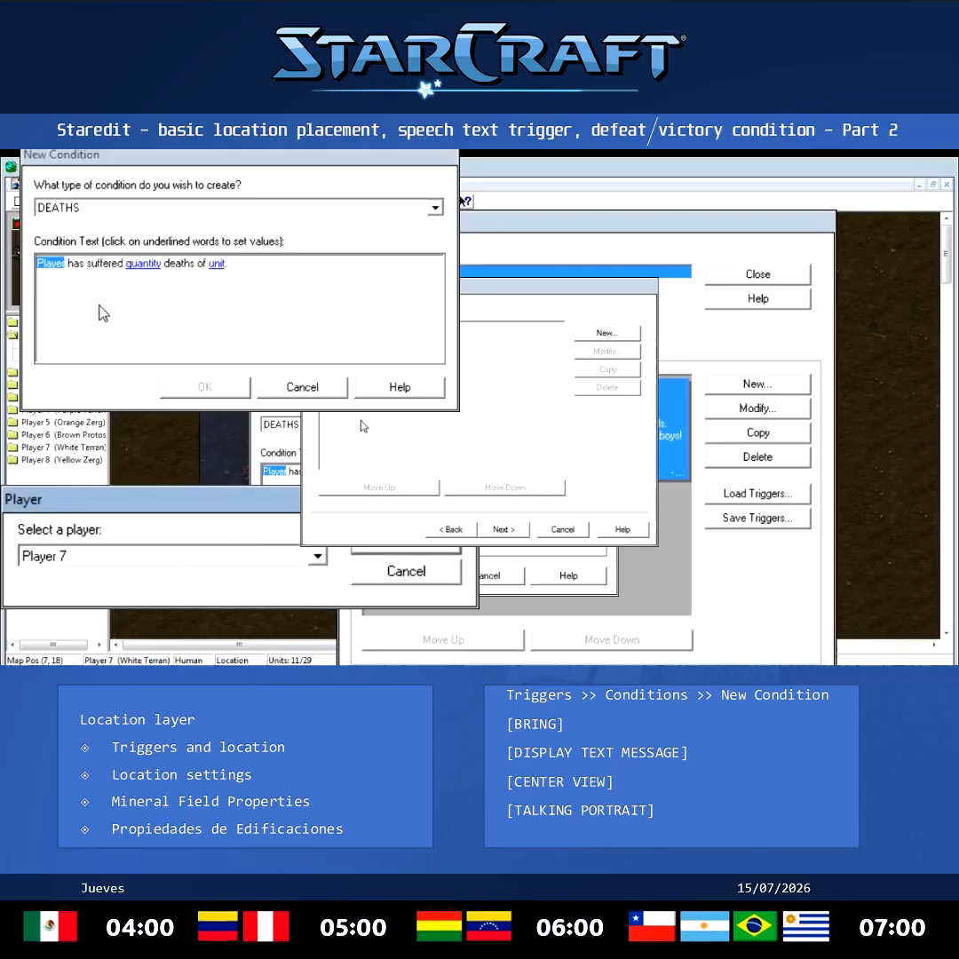
click(95, 354)
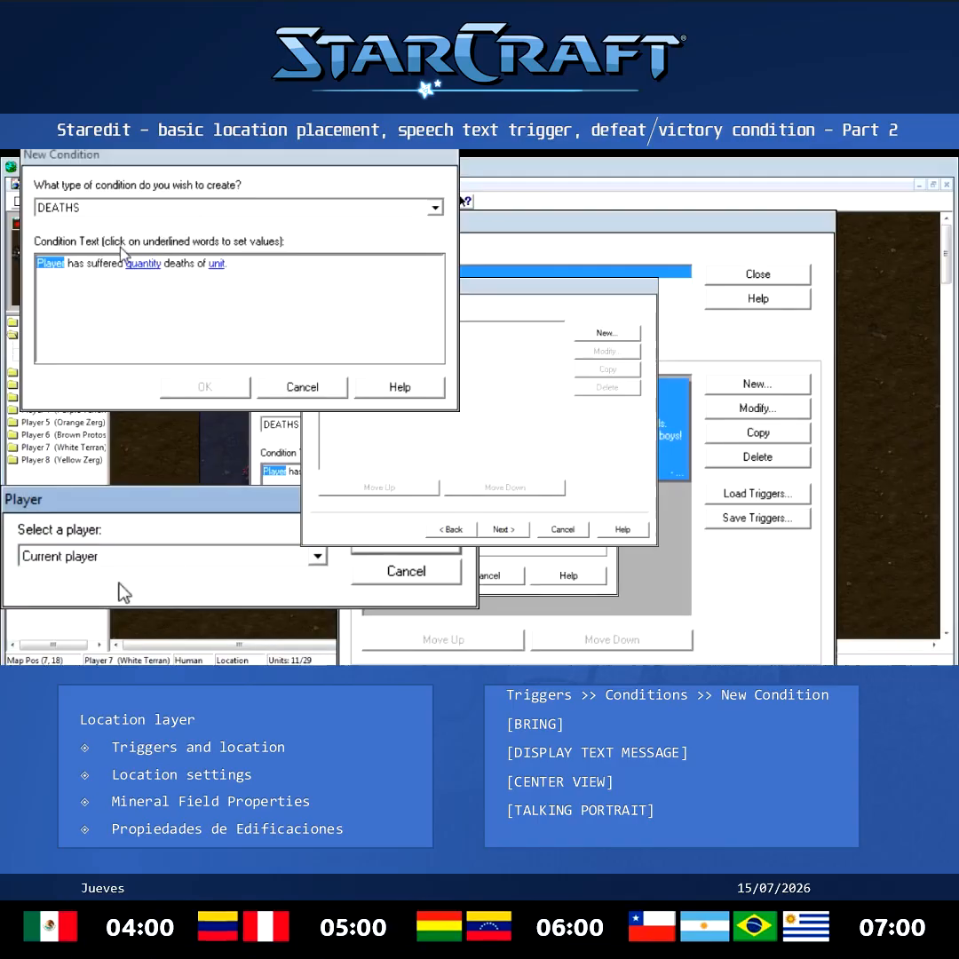
click(72, 294)
click(374, 545)
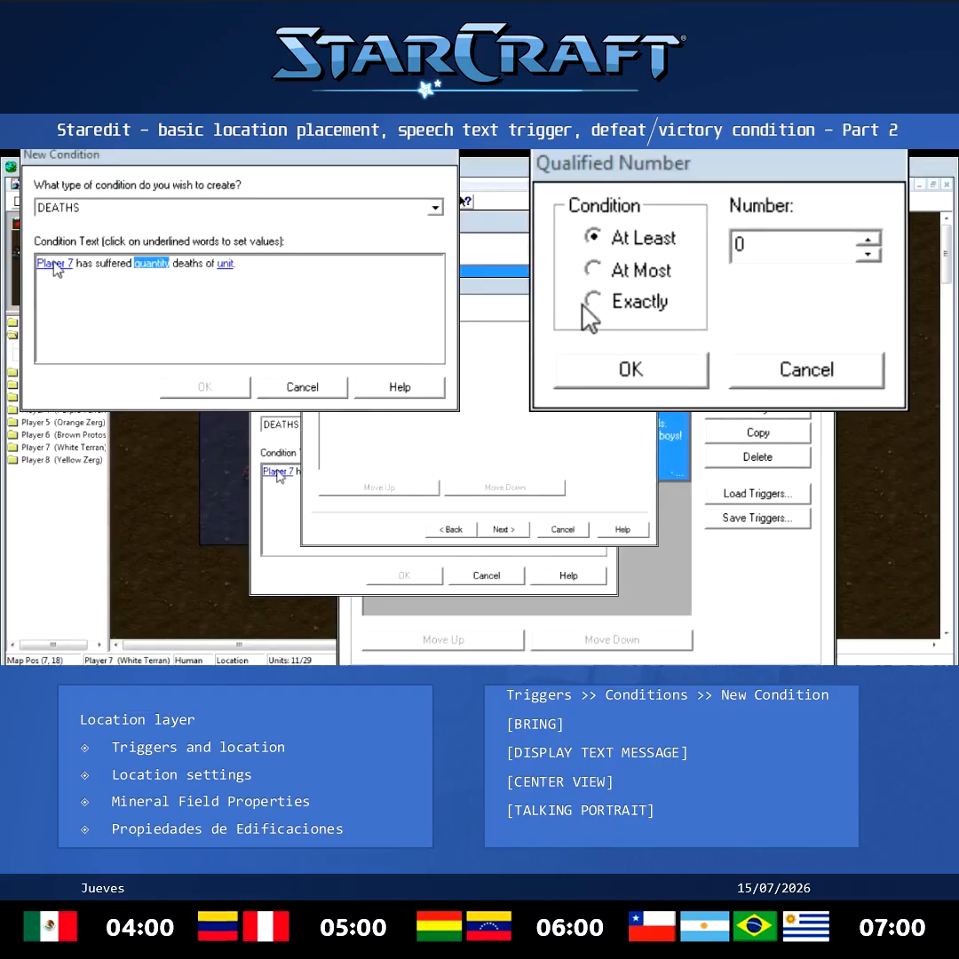
Set the DEATHS condition's quantity to exactly 1 and its unit to UED Hero.
drag(752, 246, 560, 274)
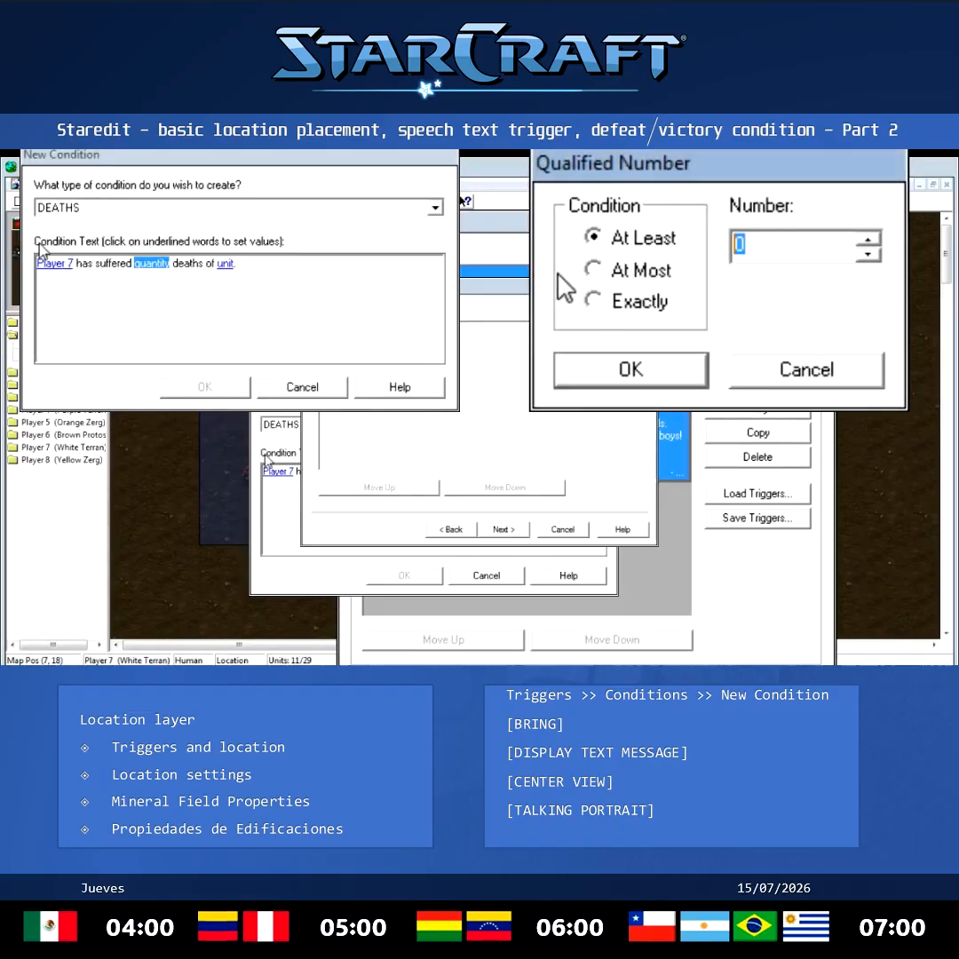
text(1)
click(602, 300)
click(629, 384)
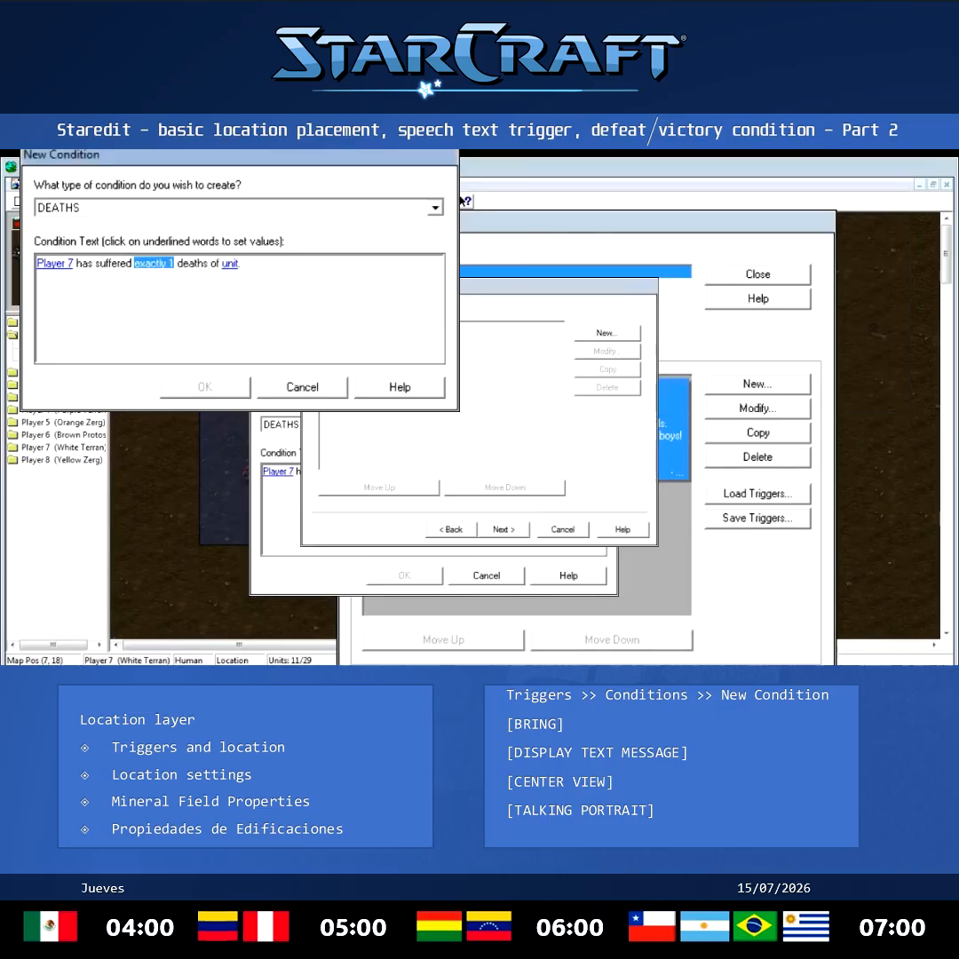
click(230, 265)
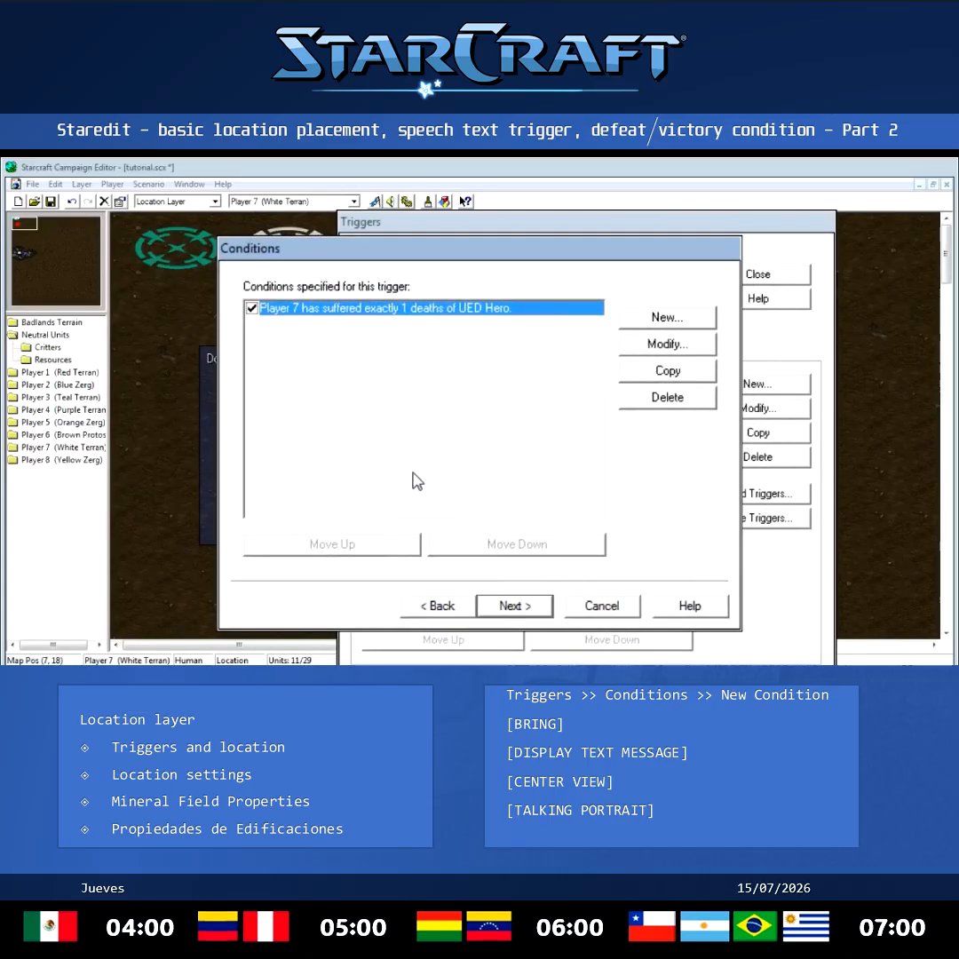
Add a DISPLAY TEXT MESSAGE action with the indented text "Your UED hero has been killed!" to the new trigger.
click(519, 604)
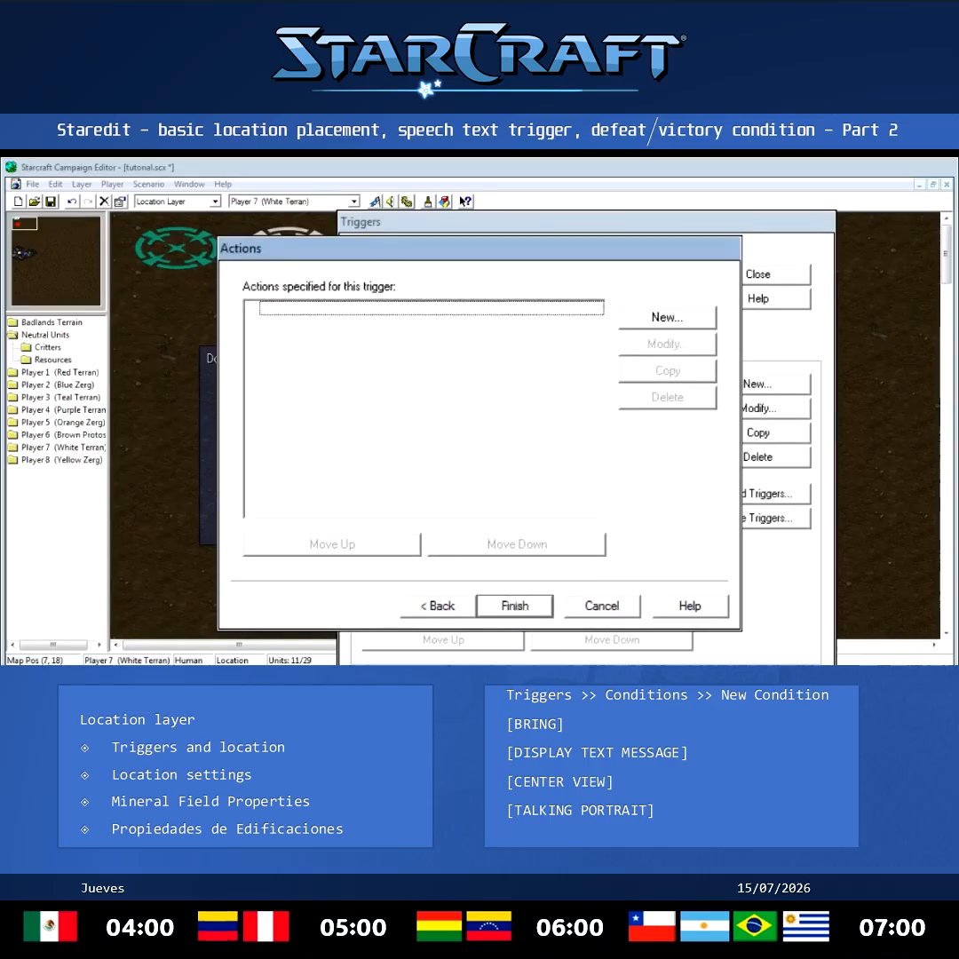
click(649, 318)
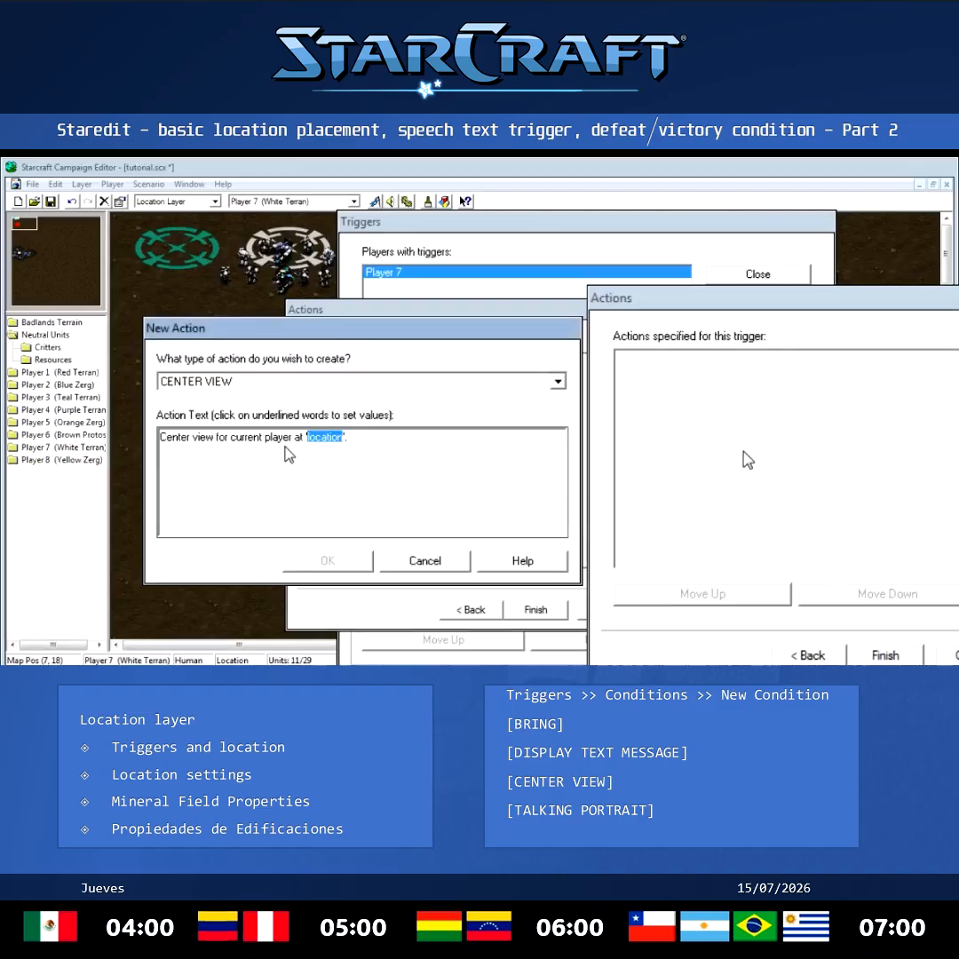
click(236, 456)
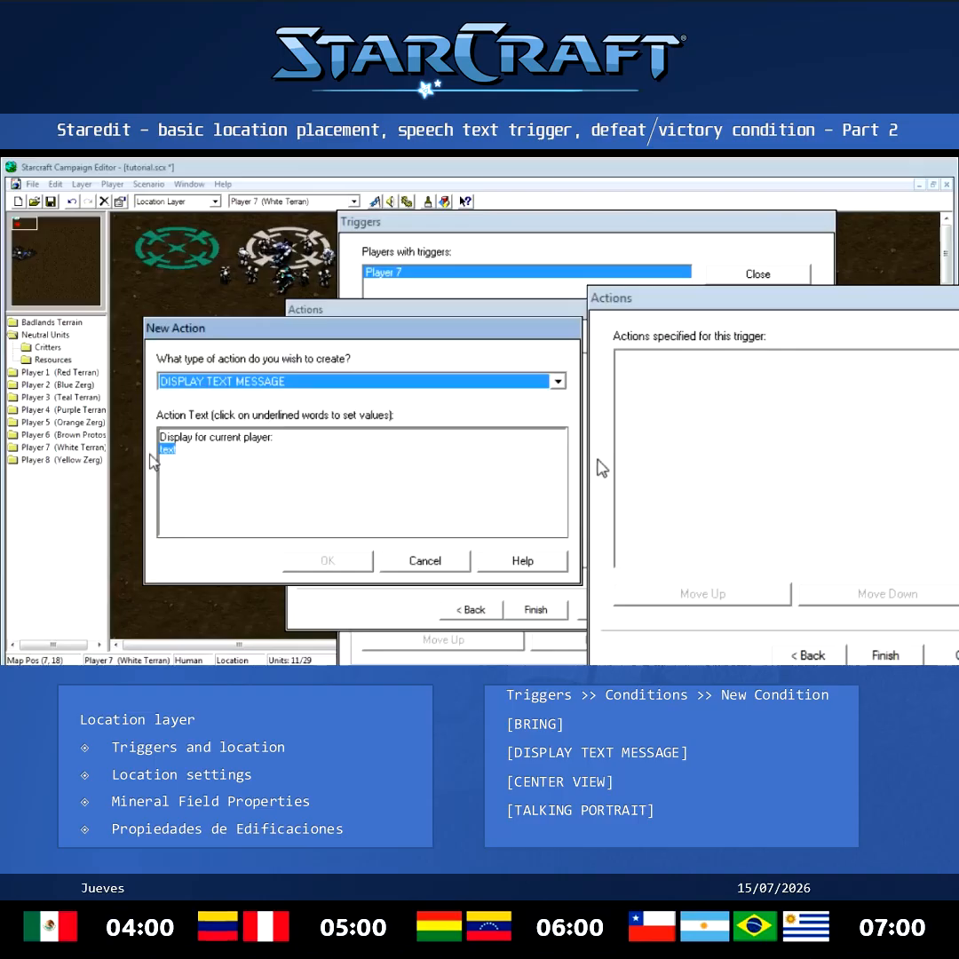
click(169, 467)
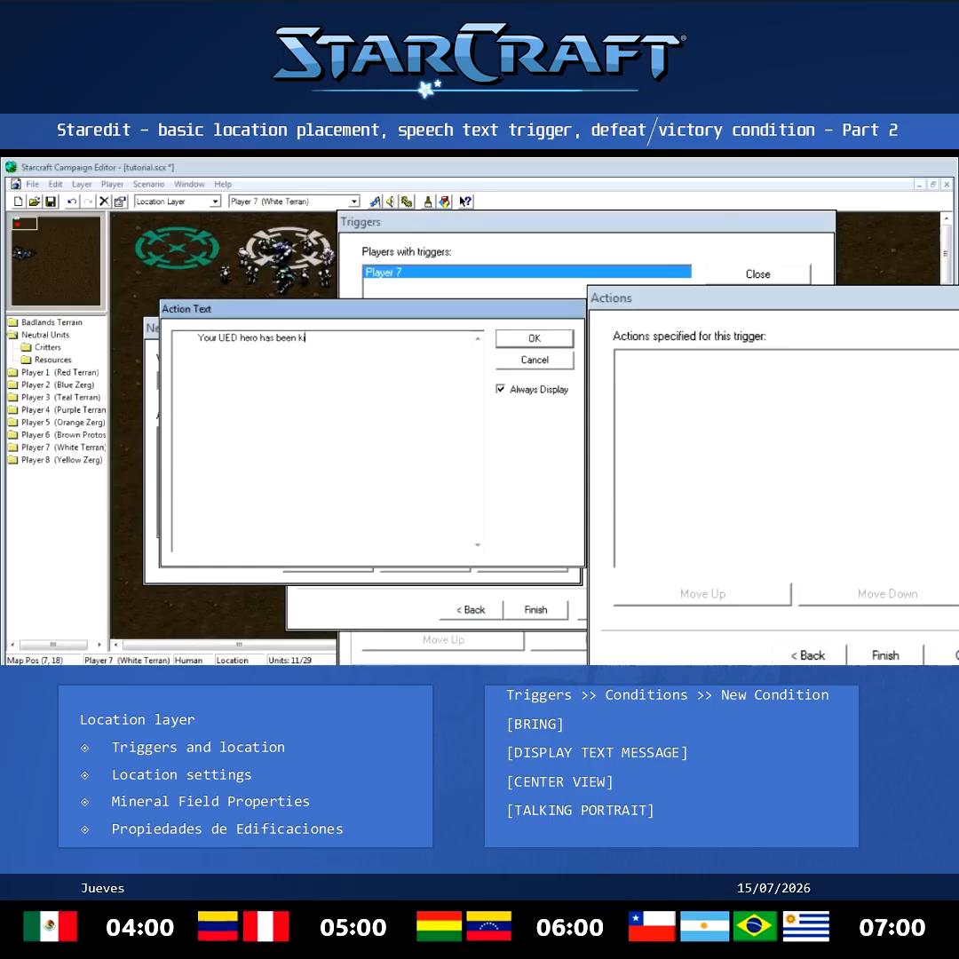
click(567, 348)
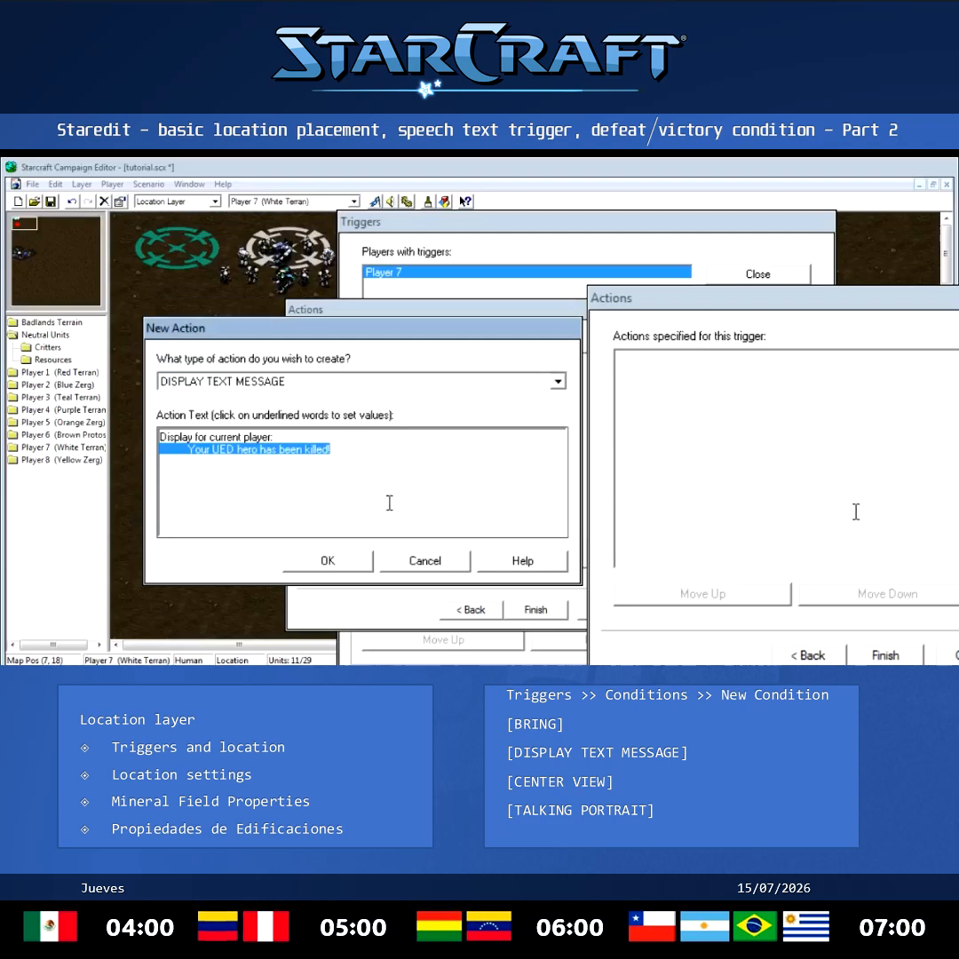
click(329, 561)
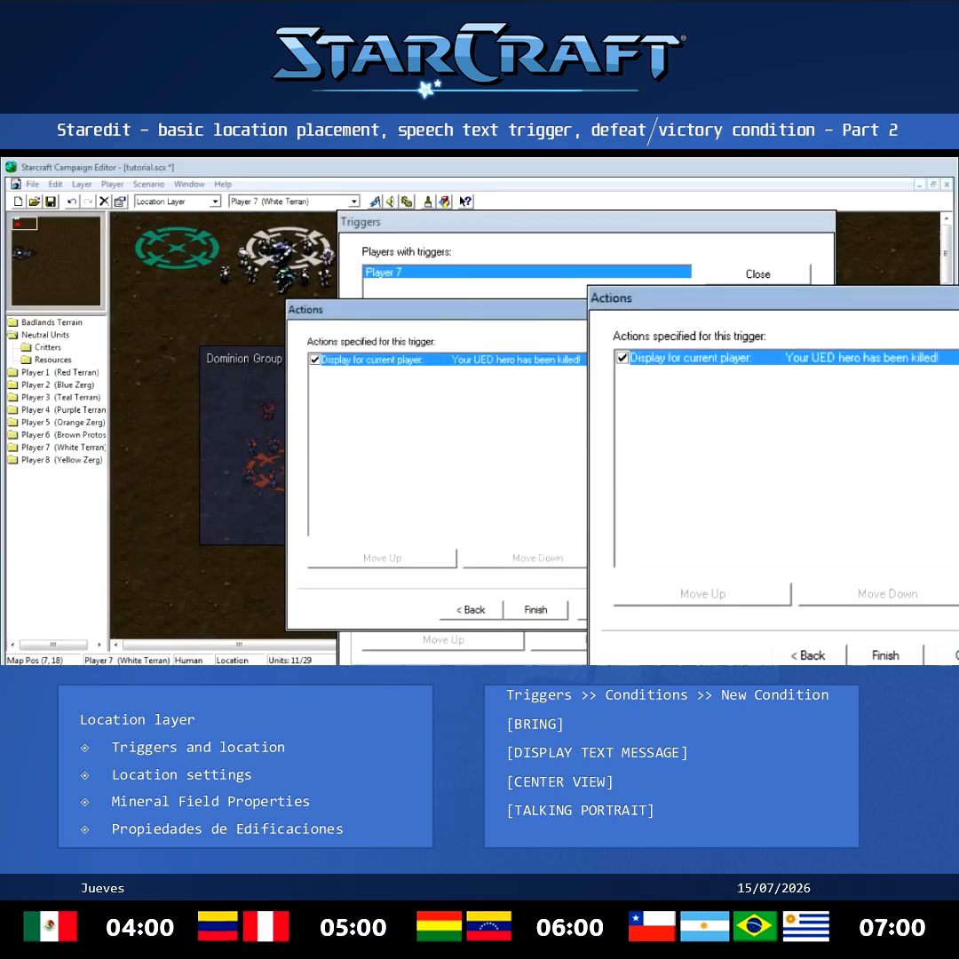
Add a WAIT action of 2000 milliseconds after the hero death message.
double_click(349, 428)
click(216, 437)
text(2000)
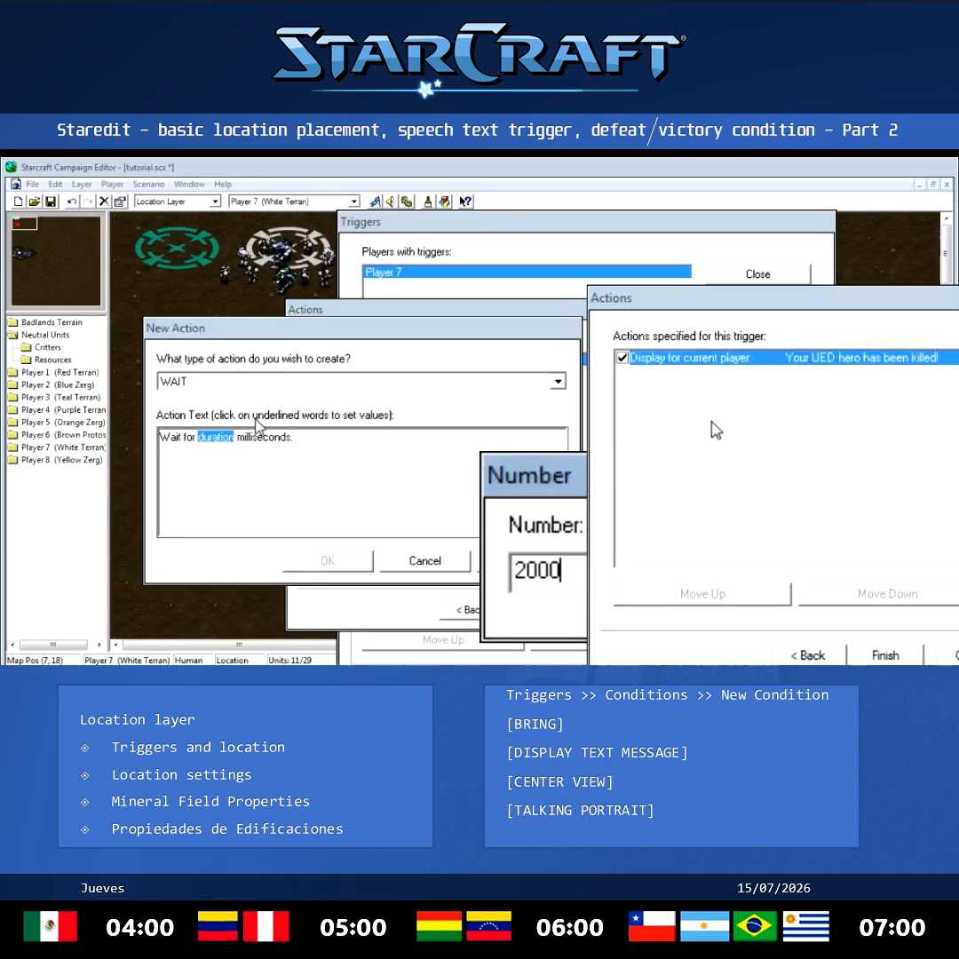
key(Return)
click(329, 562)
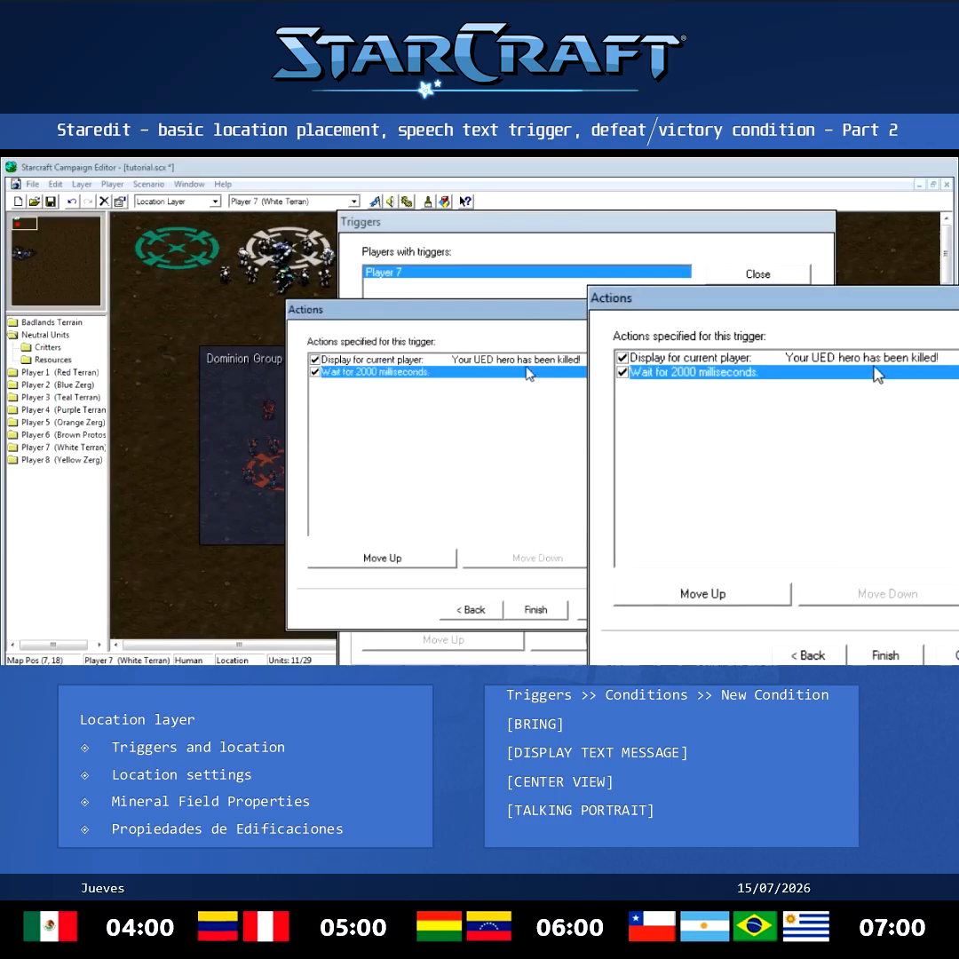
Add a DEFEAT action for the current player after the 2000 millisecond wait.
click(476, 373)
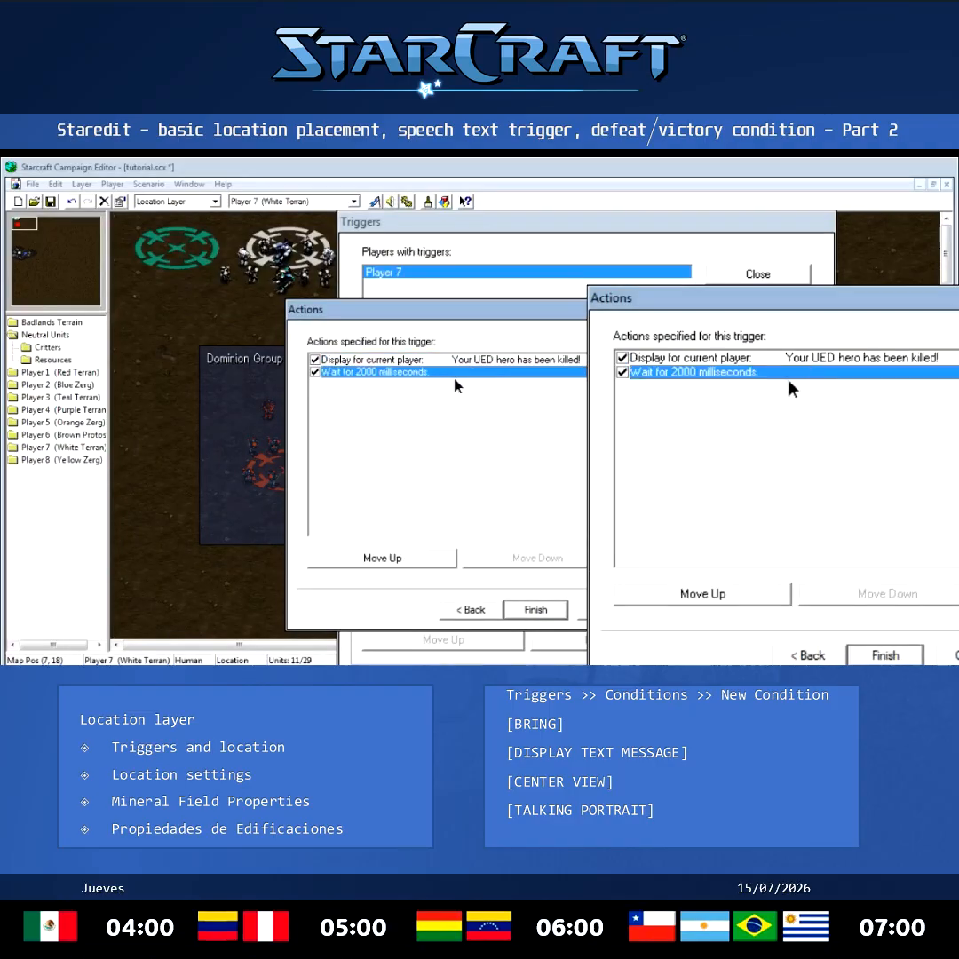
click(492, 360)
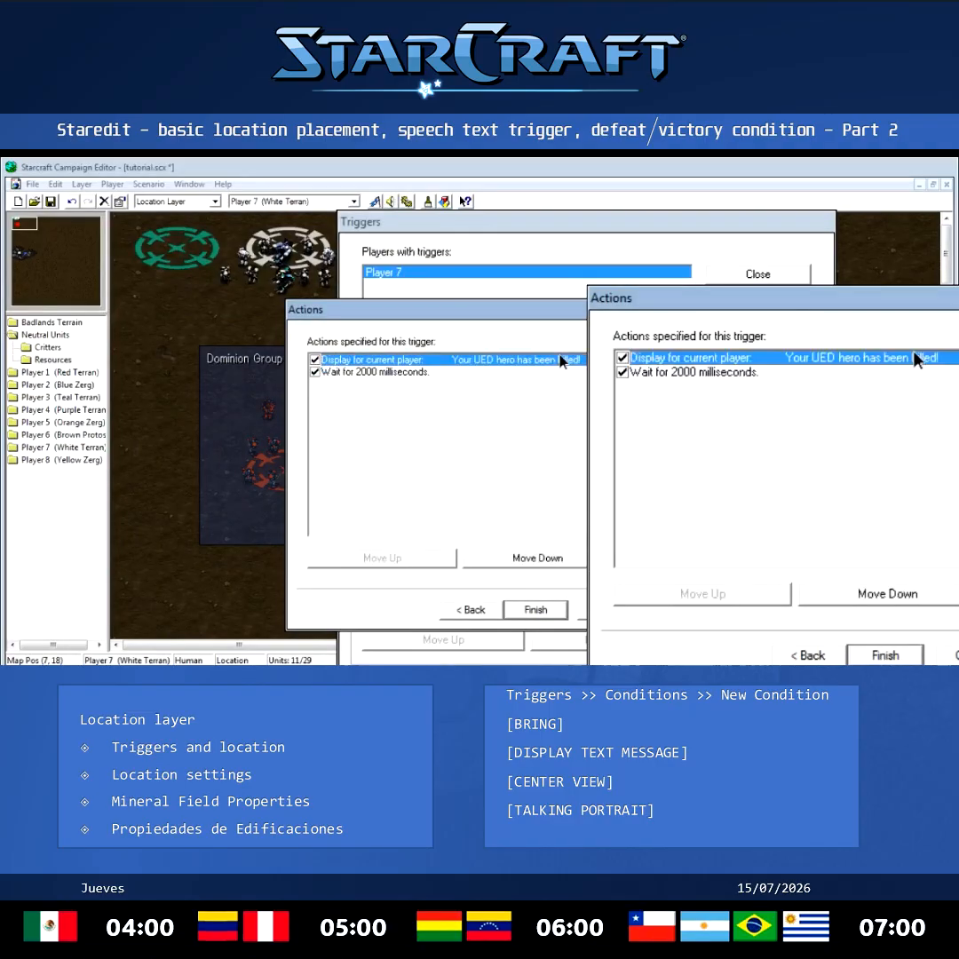
click(440, 372)
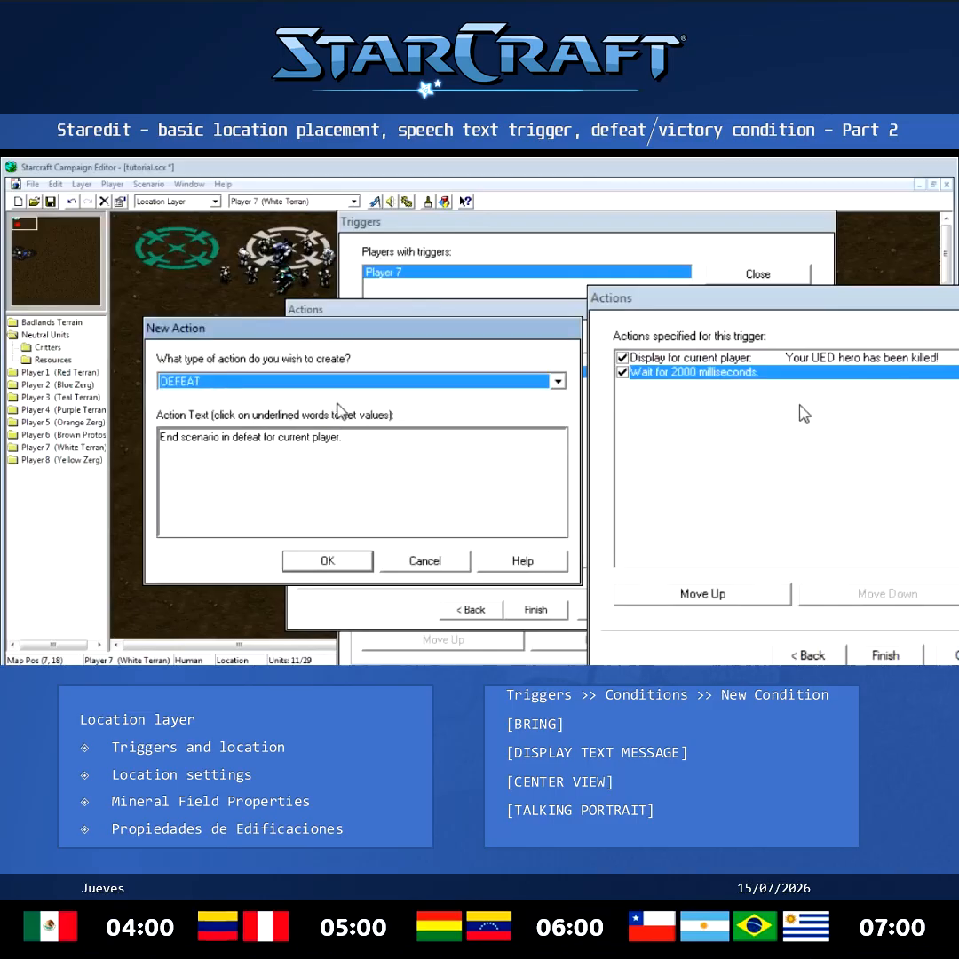
click(333, 561)
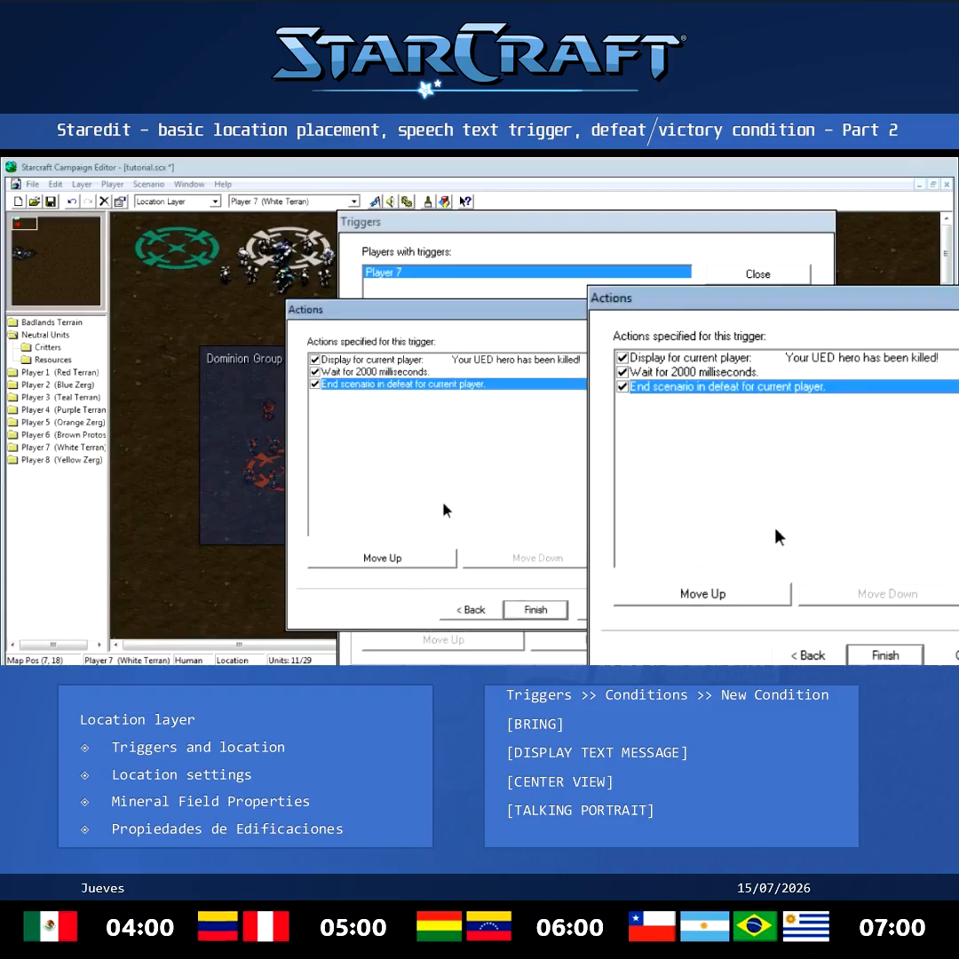
Review the UED Hero death trigger's condition and actions, and finish creating the trigger.
click(470, 610)
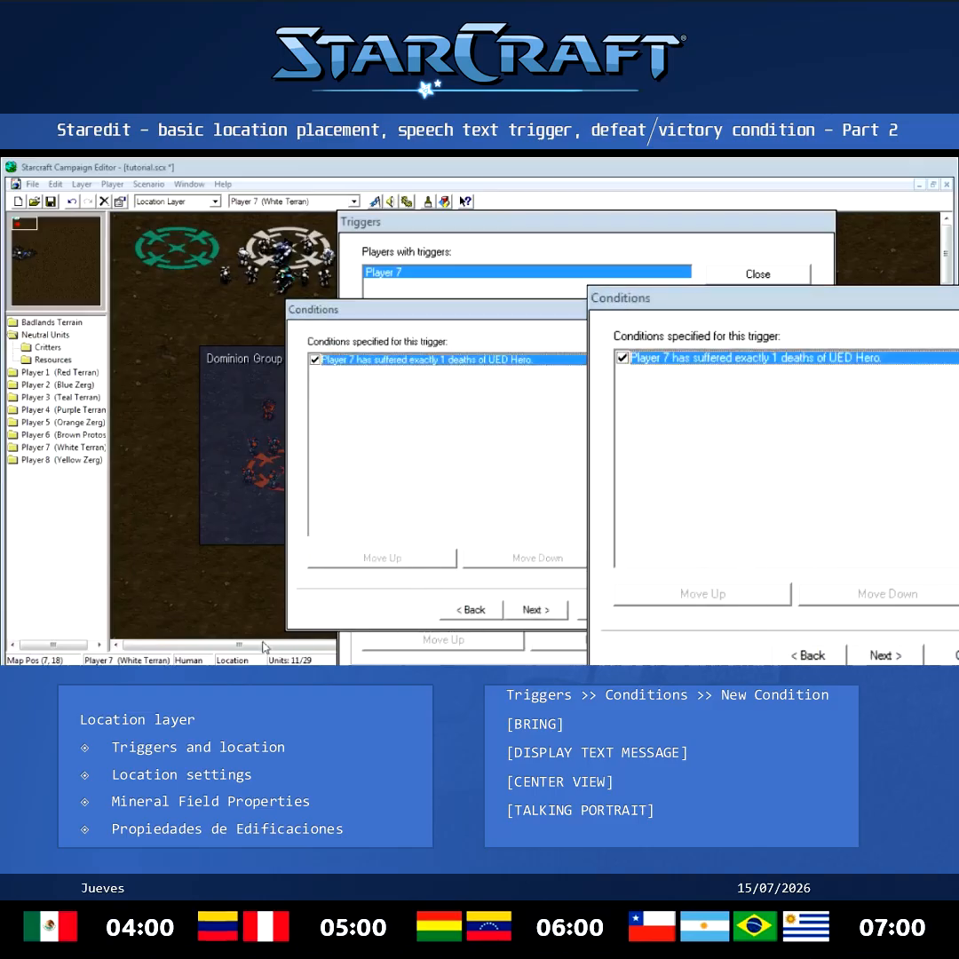
click(536, 609)
click(520, 361)
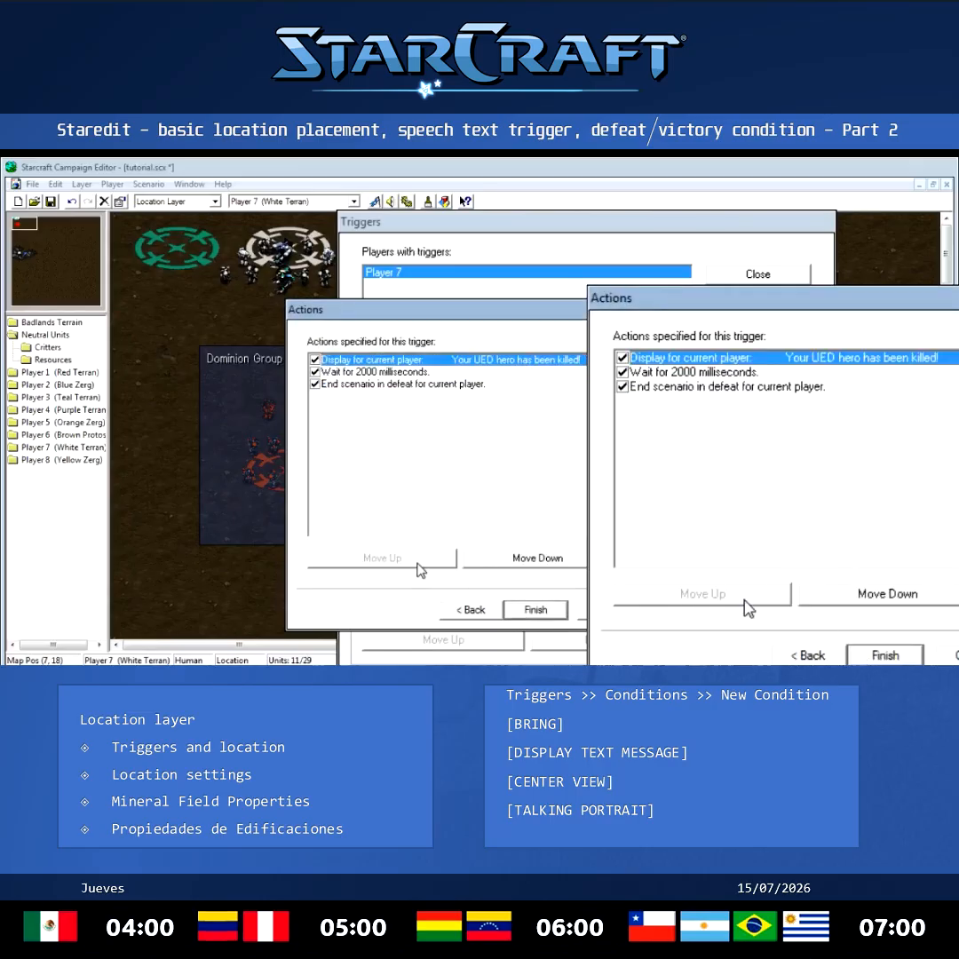
click(435, 384)
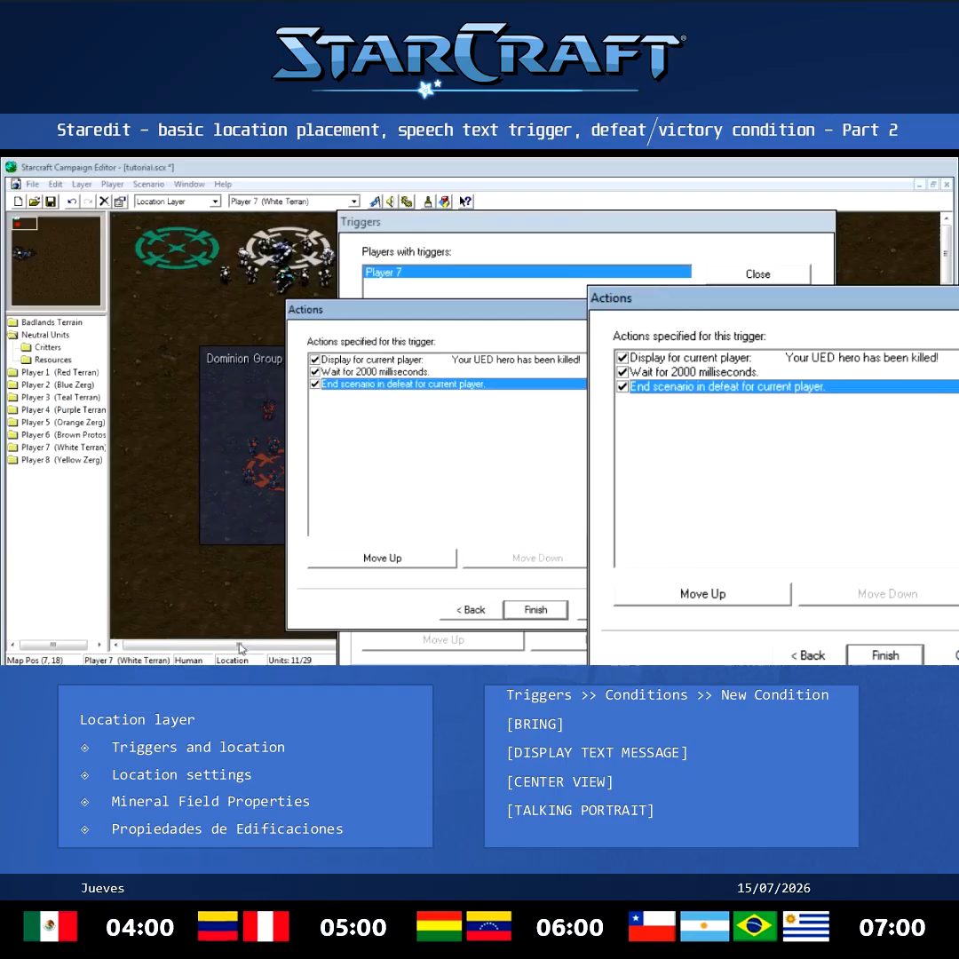
click(533, 607)
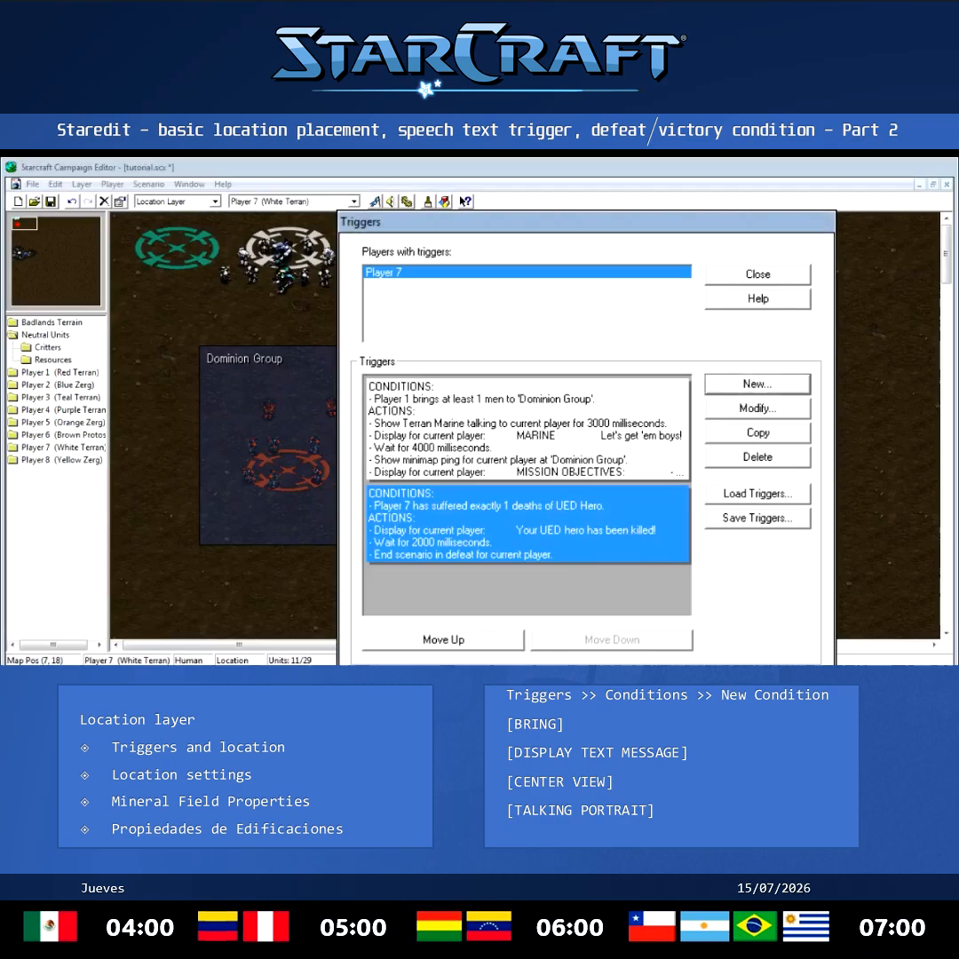
Copy the Dominion Group trigger and move the copy below the UED Hero death trigger.
click(443, 554)
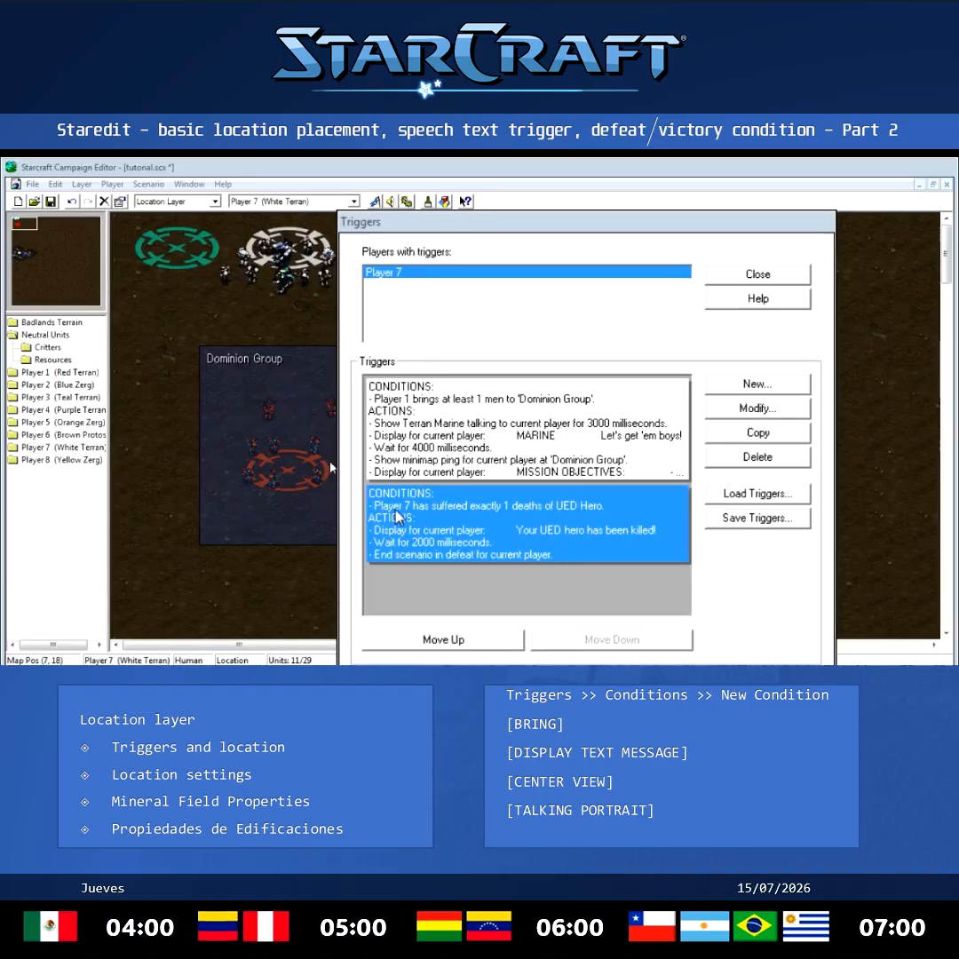
click(497, 444)
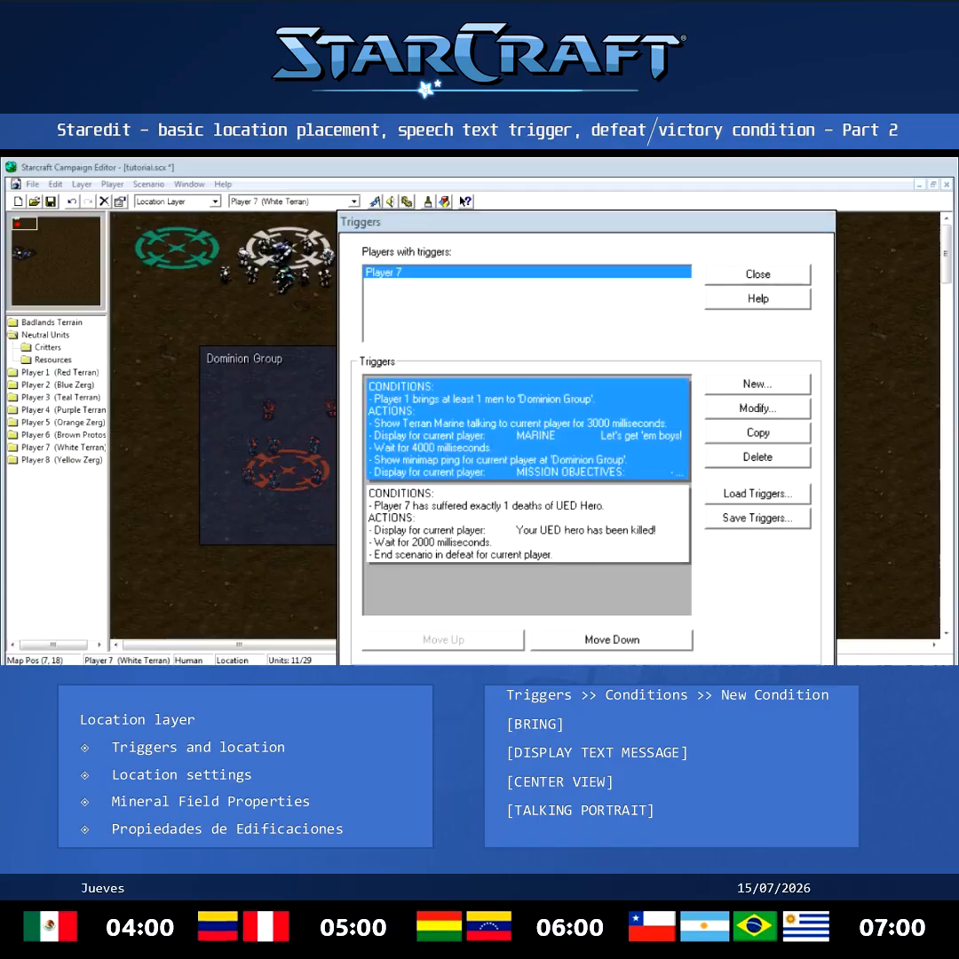
click(612, 640)
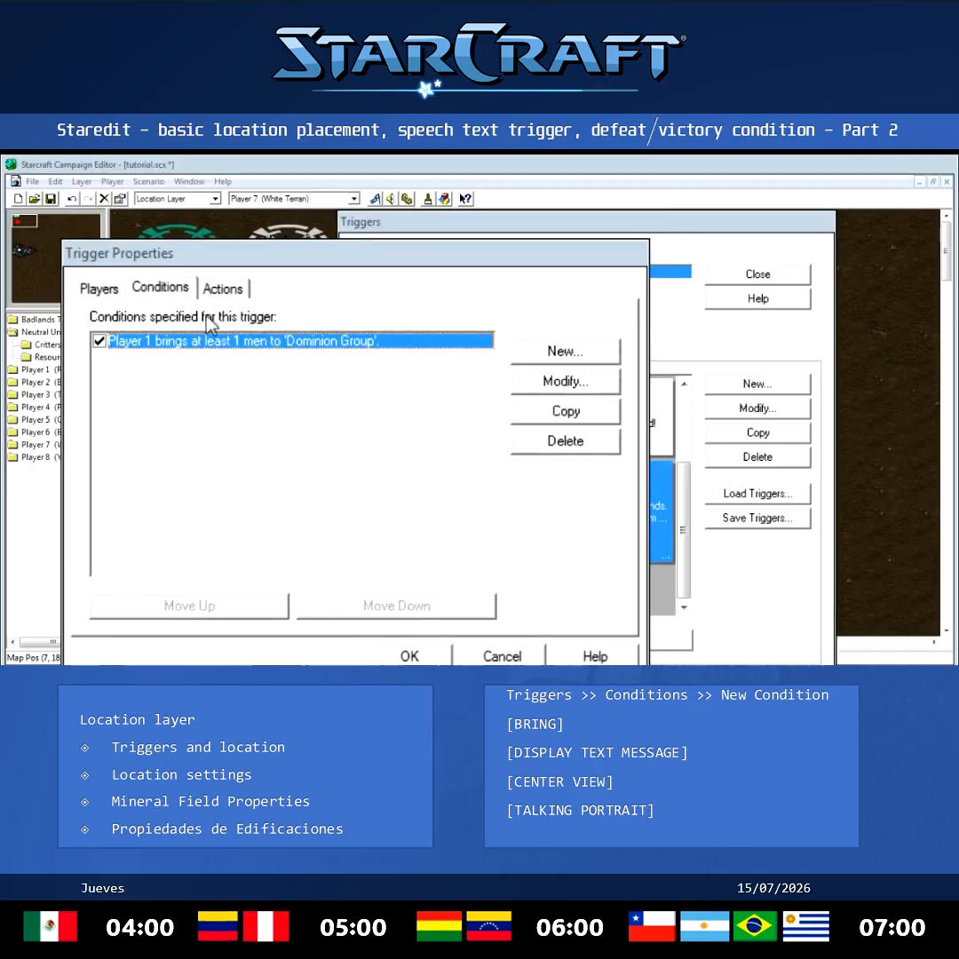
Change the copied Dominion Group trigger's BRING condition so that Player 1 brings exactly 0 men.
click(191, 346)
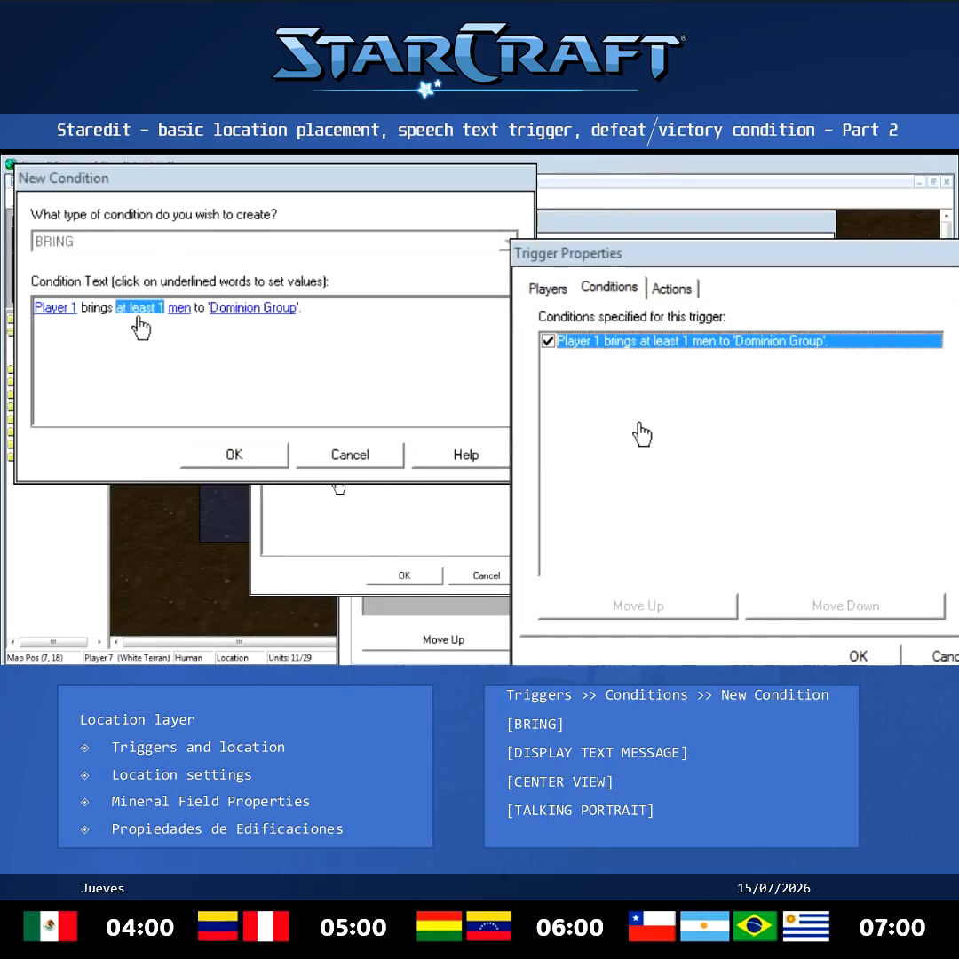
click(140, 308)
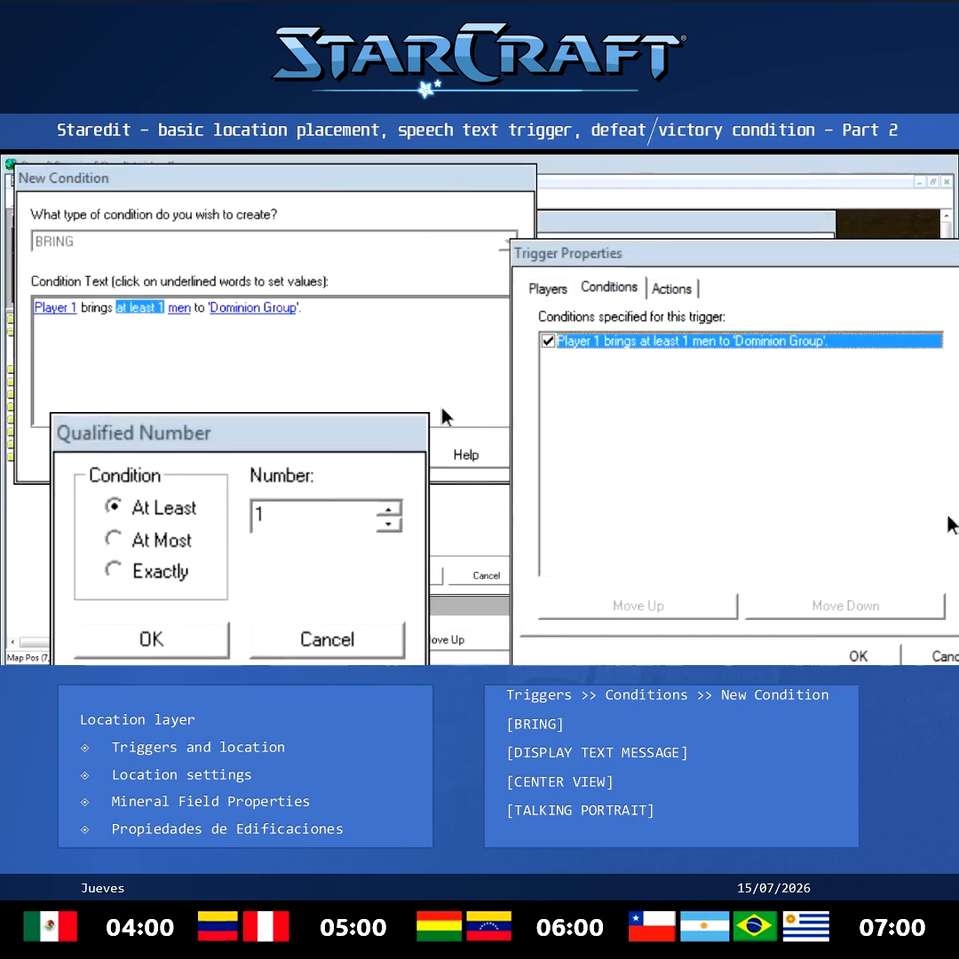
click(133, 572)
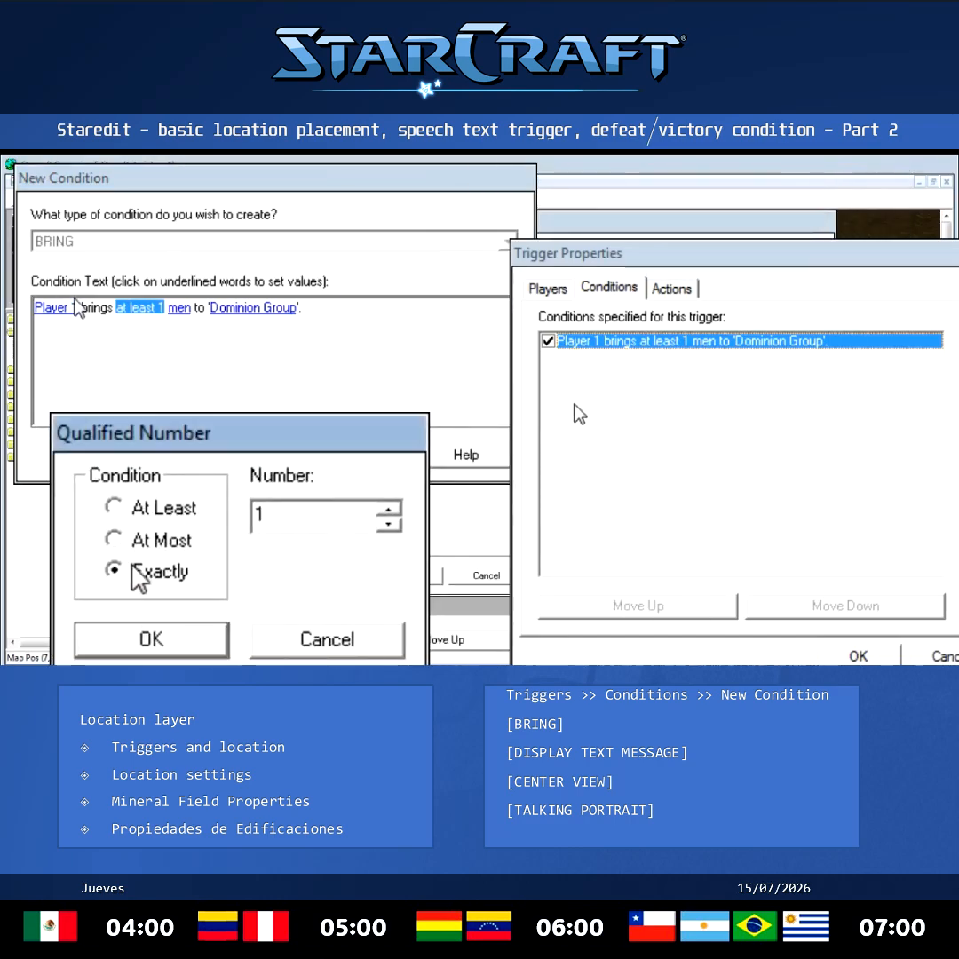
click(389, 524)
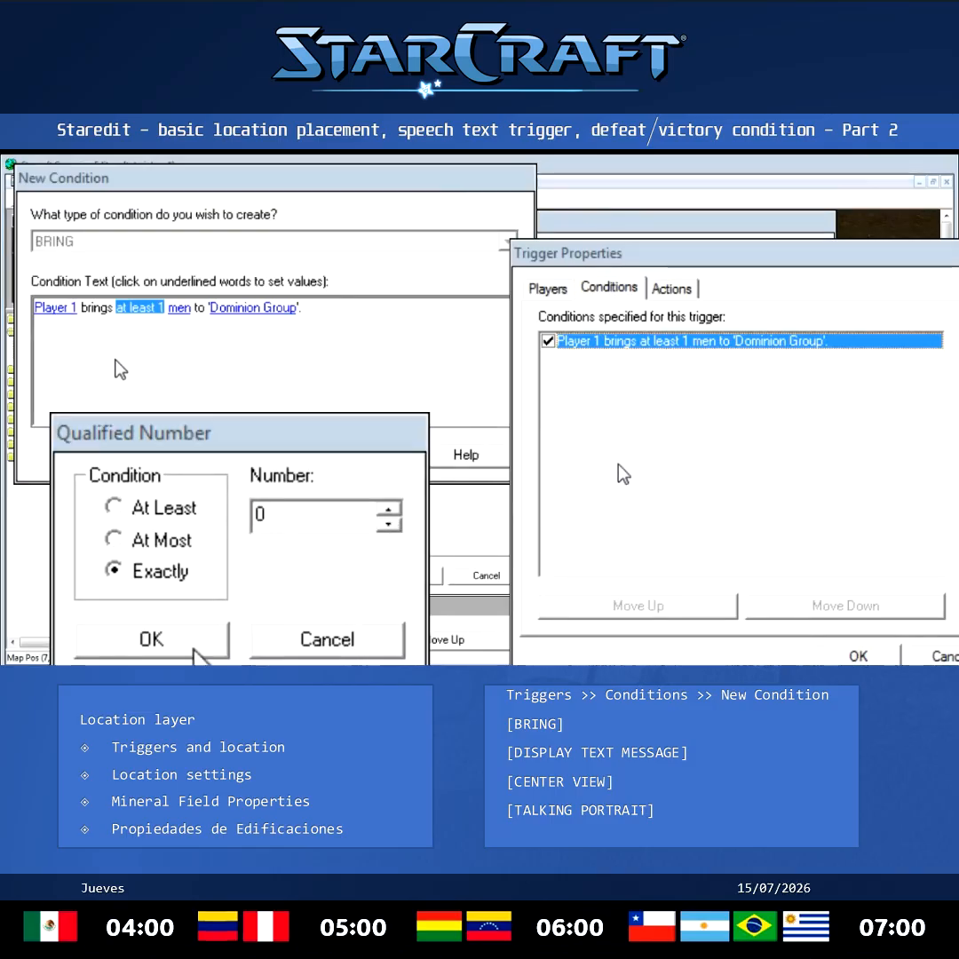
click(178, 594)
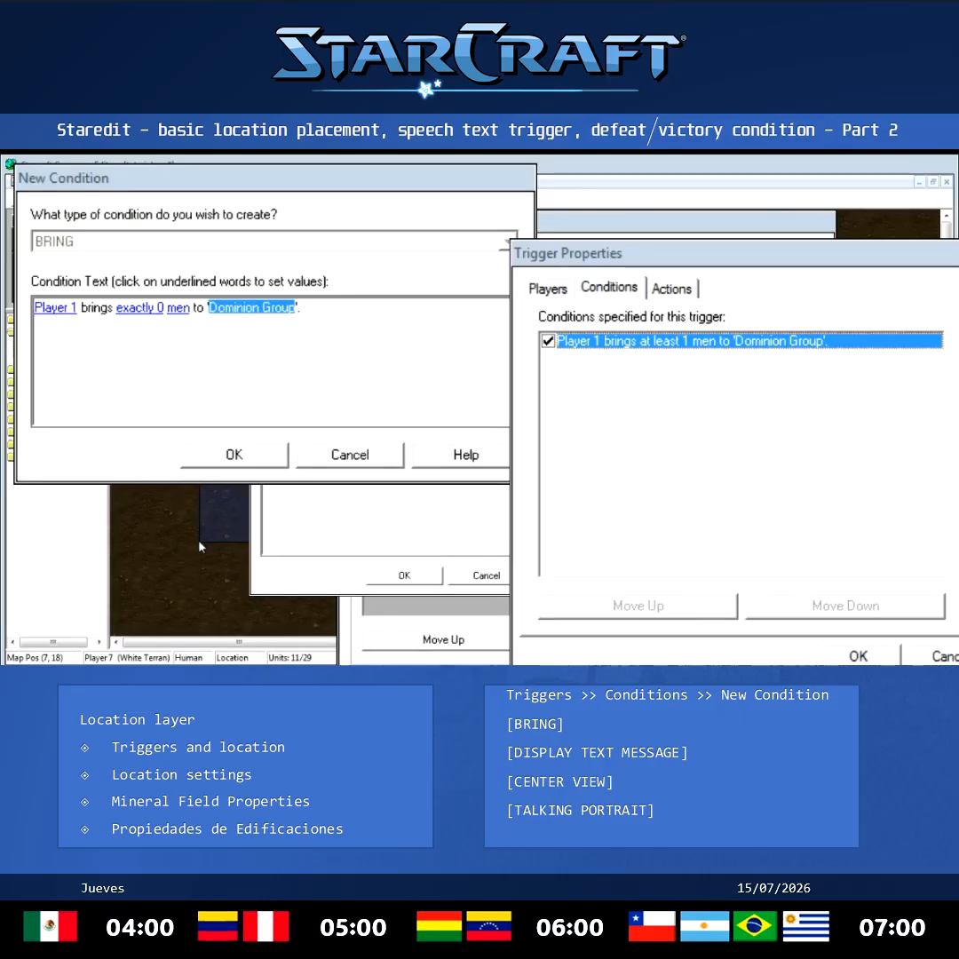
click(229, 457)
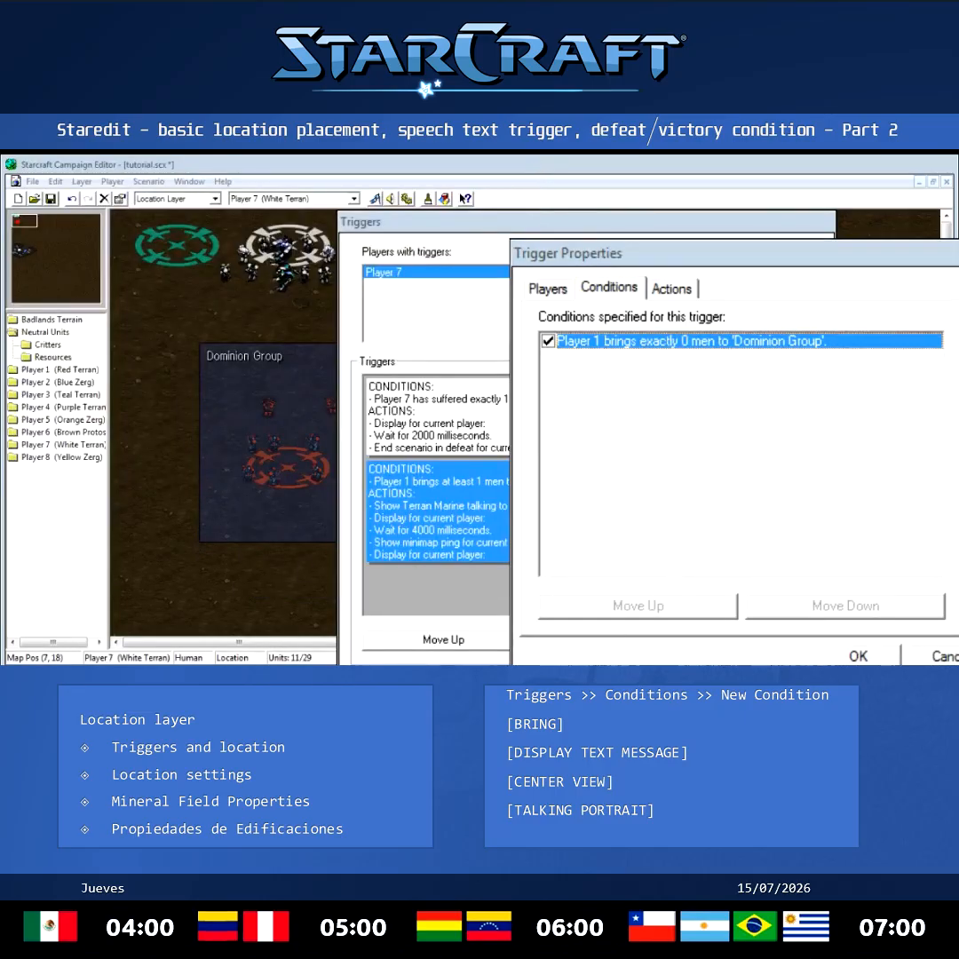
Change the MARINE text message in the copied trigger's actions to "We got 'em!".
click(672, 291)
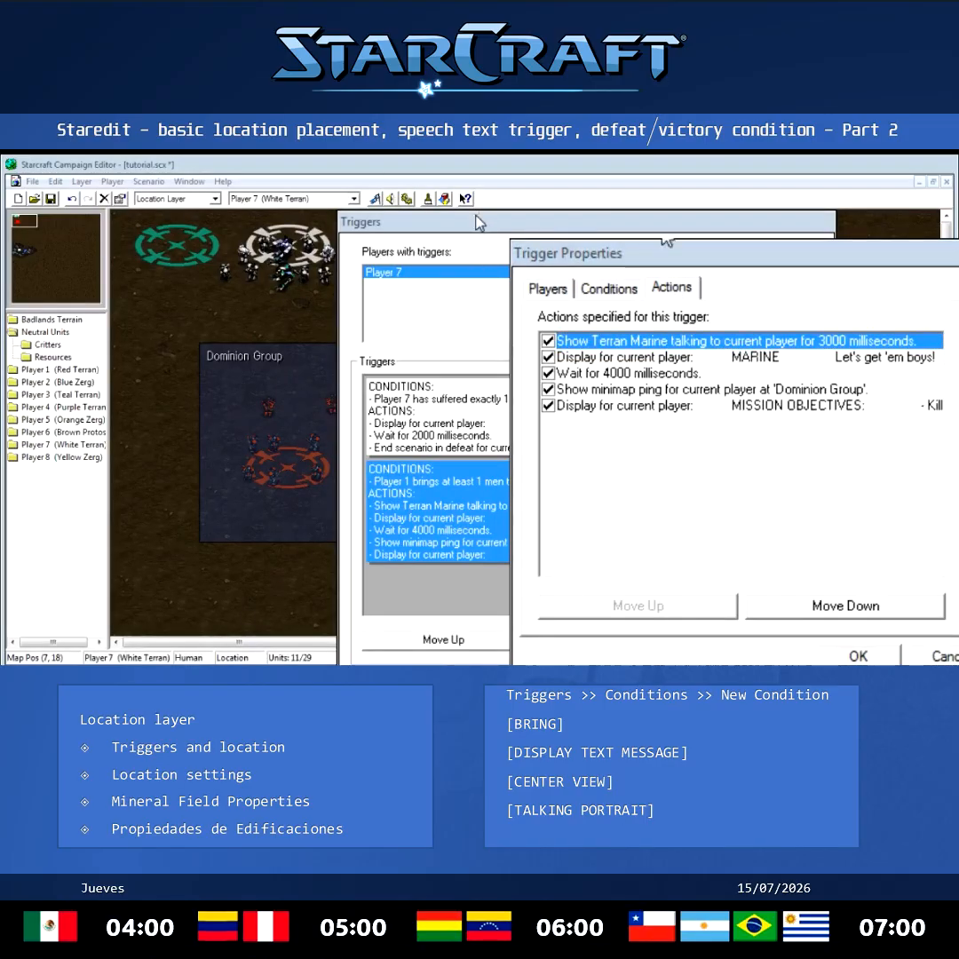
click(724, 368)
click(724, 345)
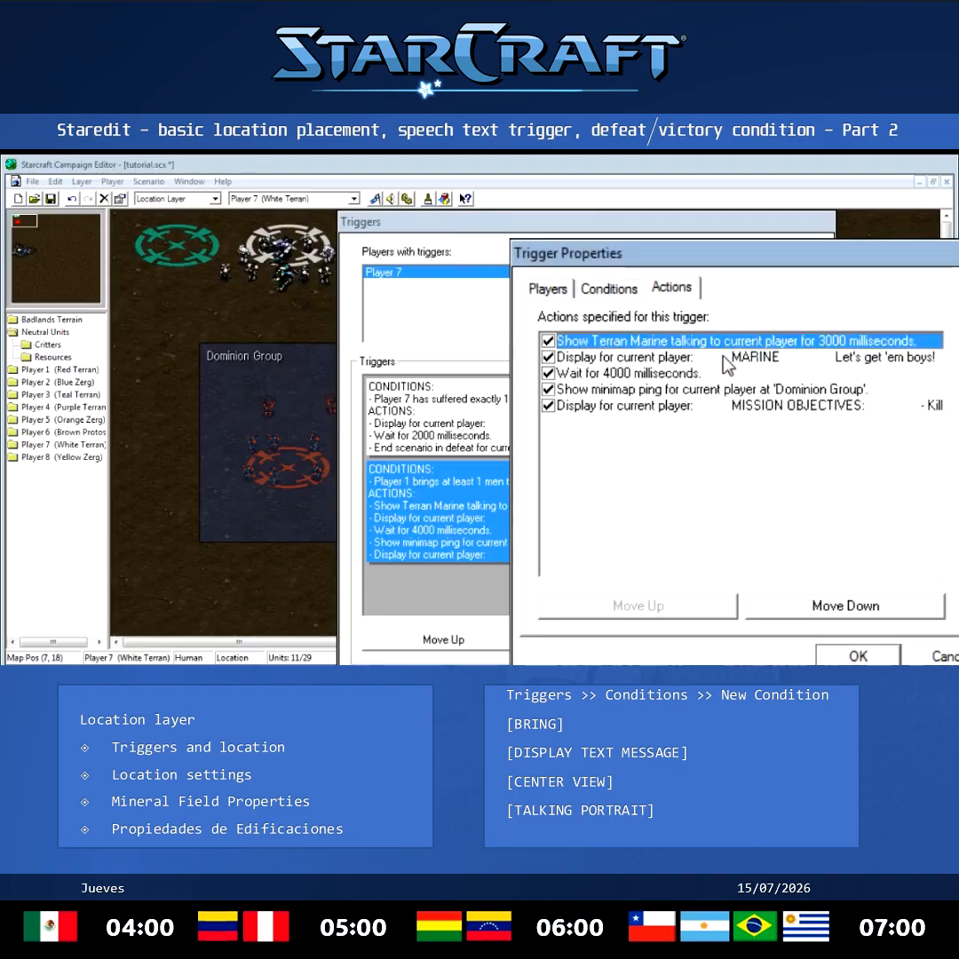
click(713, 362)
double_click(712, 363)
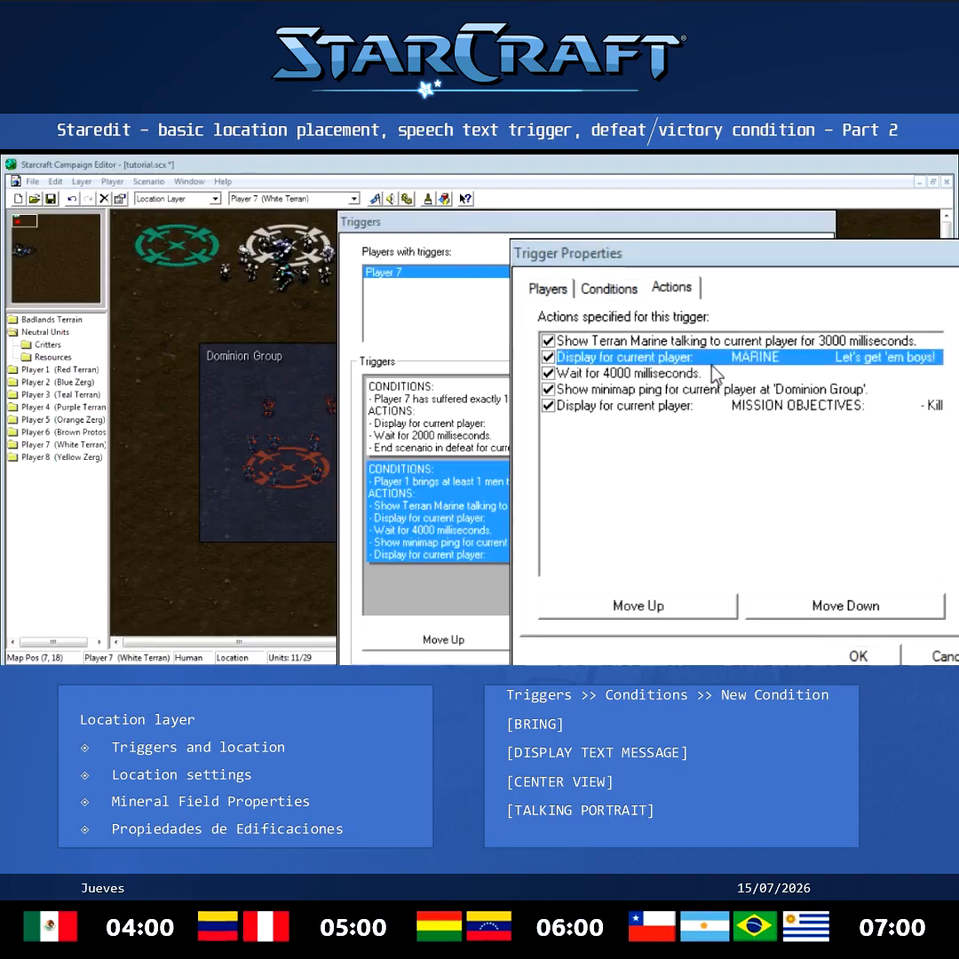
click(254, 514)
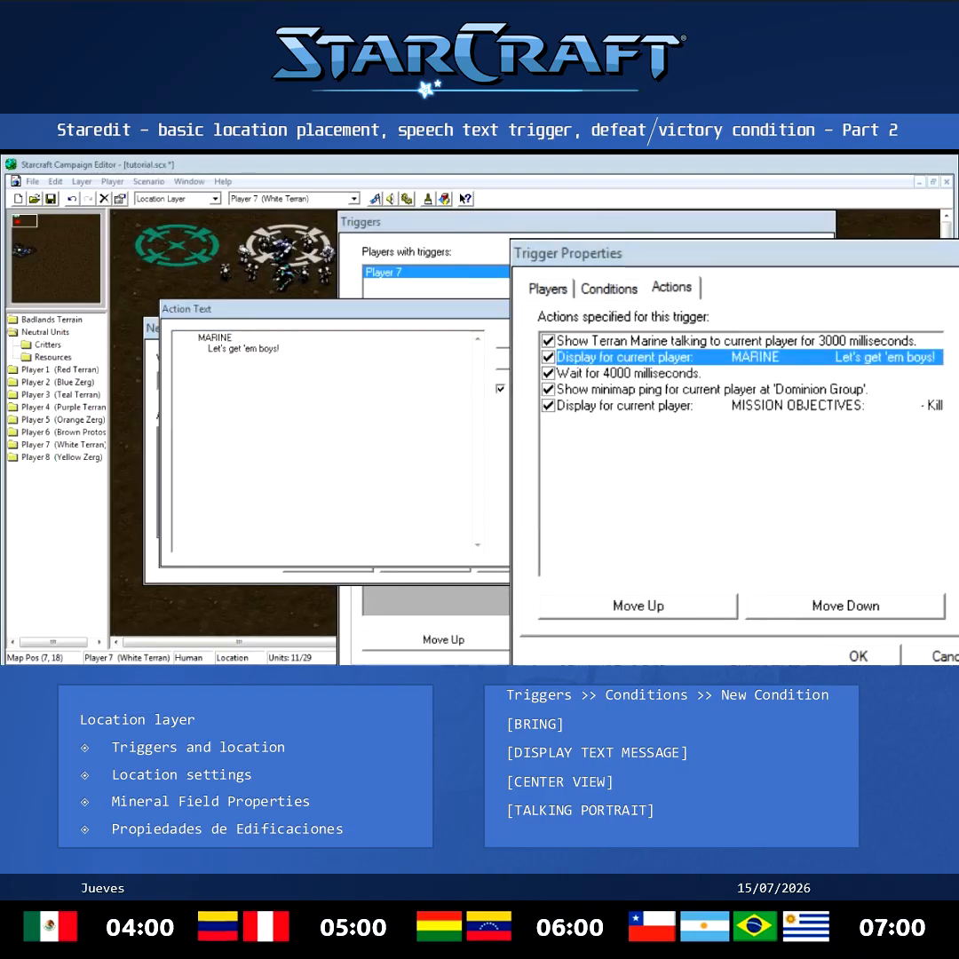
drag(206, 350, 312, 352)
text(We)
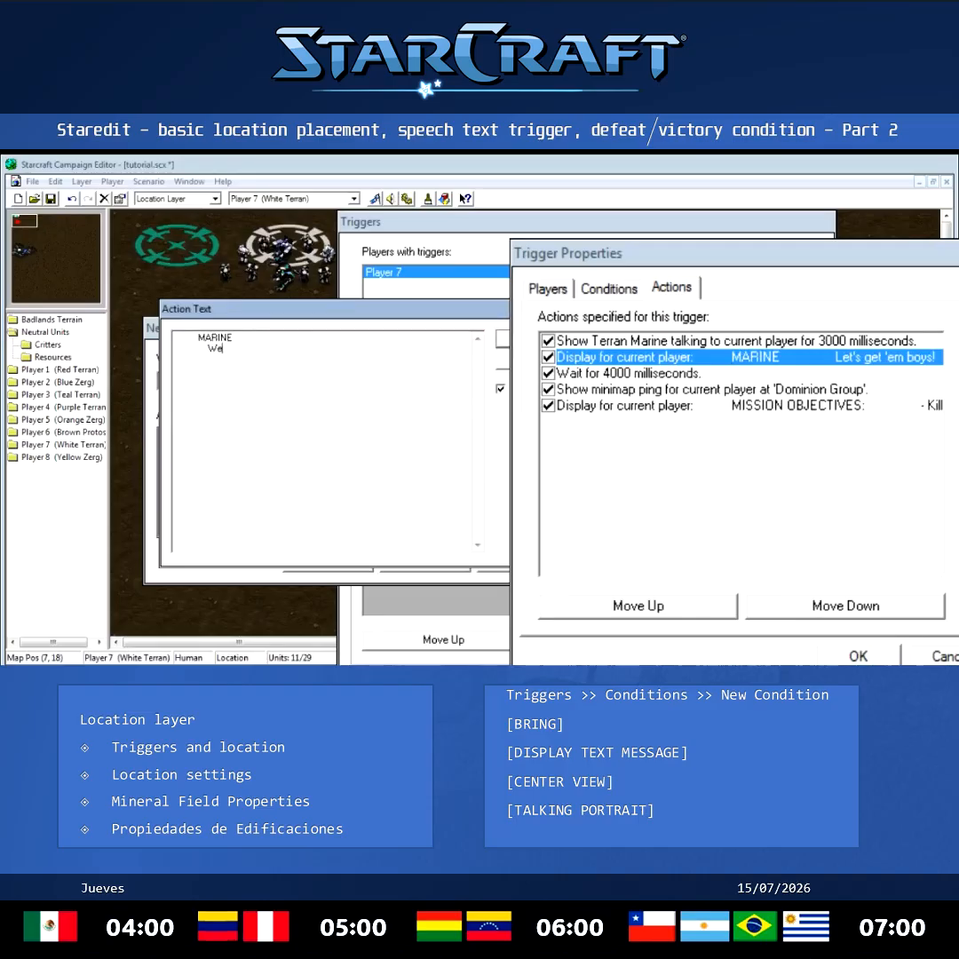
text( got 'em!)
click(505, 339)
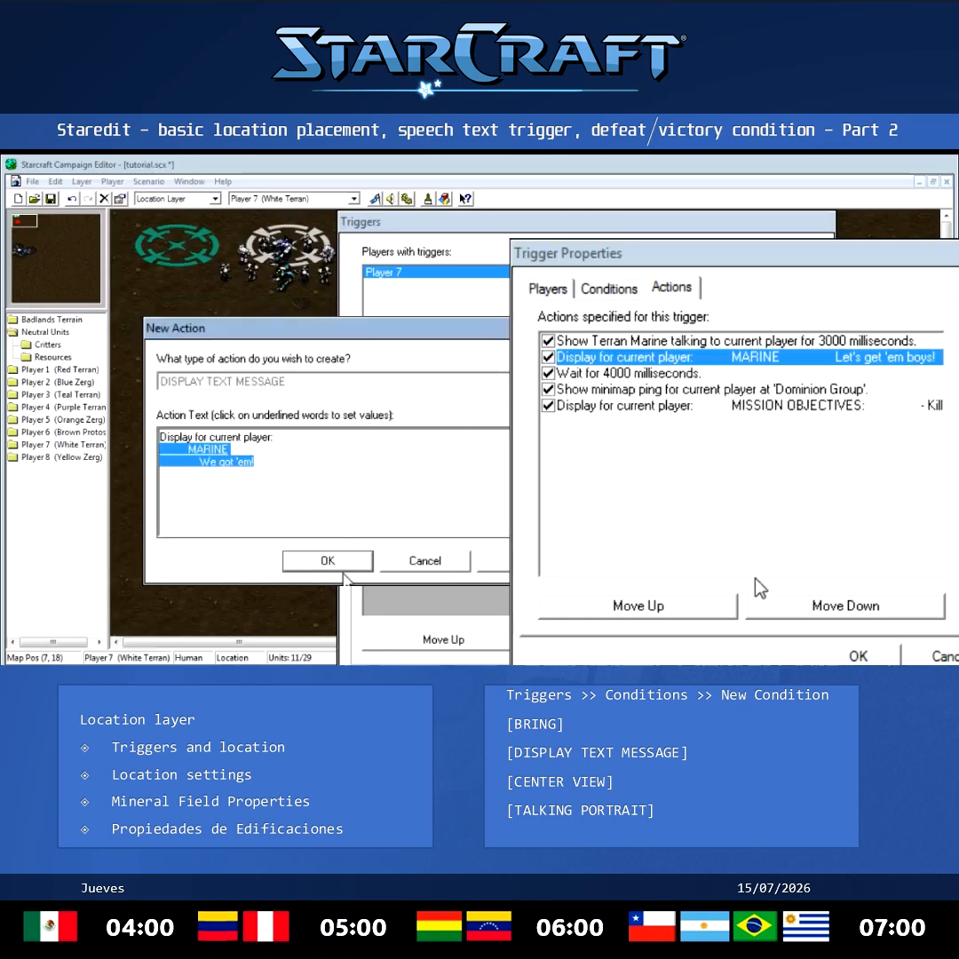
click(336, 566)
Set the Terran Marine talking portrait's duration to 2000 milliseconds and the wait action to 3000 milliseconds.
double_click(773, 341)
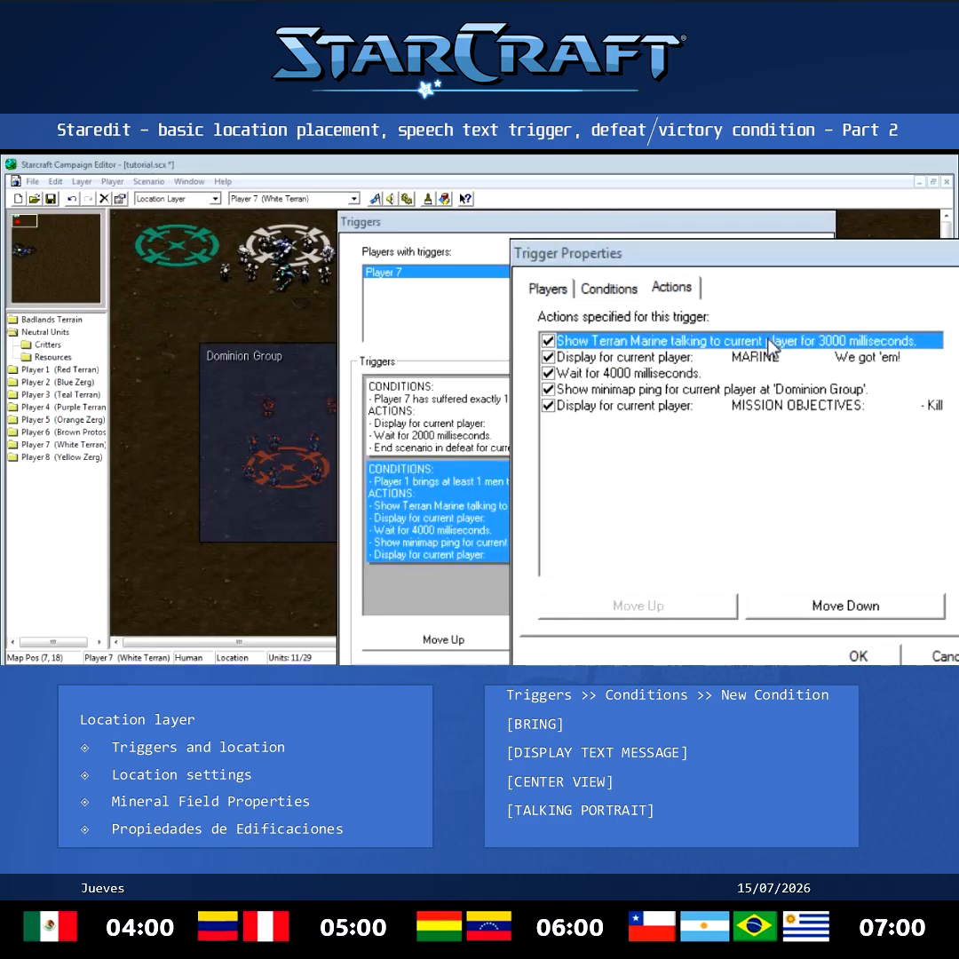
text(2000)
key(Return)
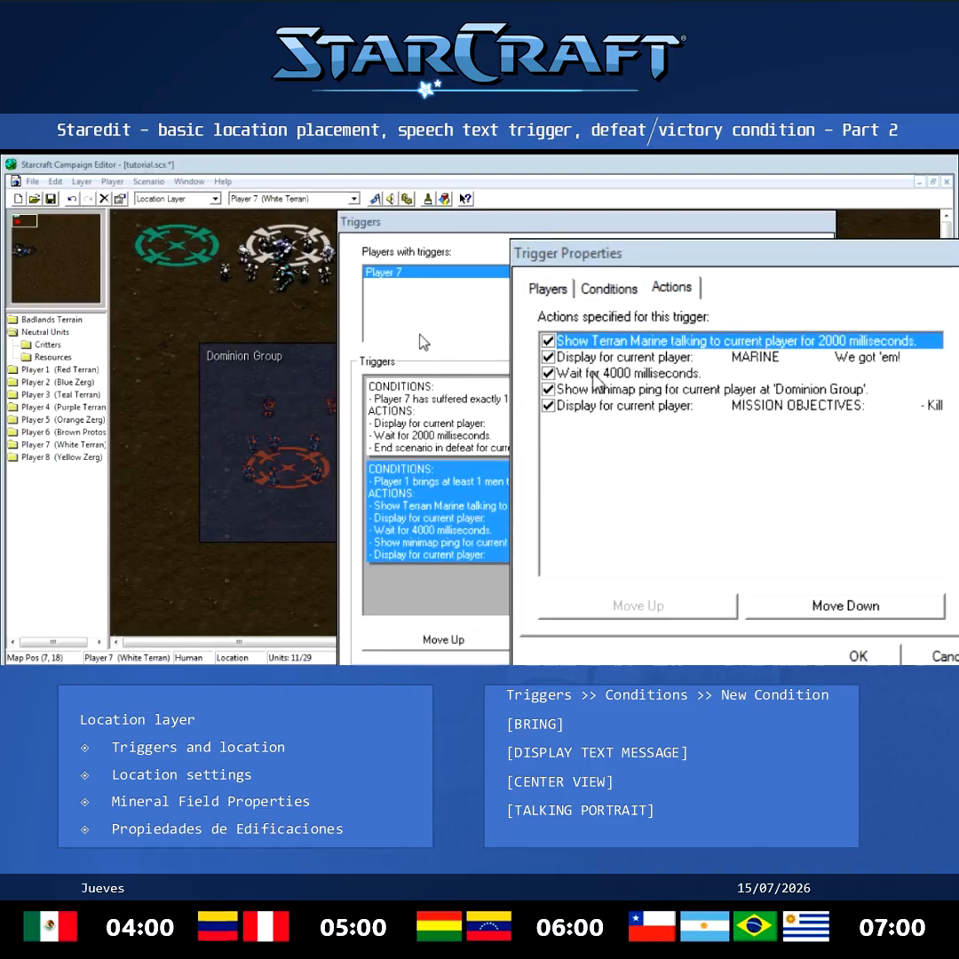
click(597, 374)
click(206, 441)
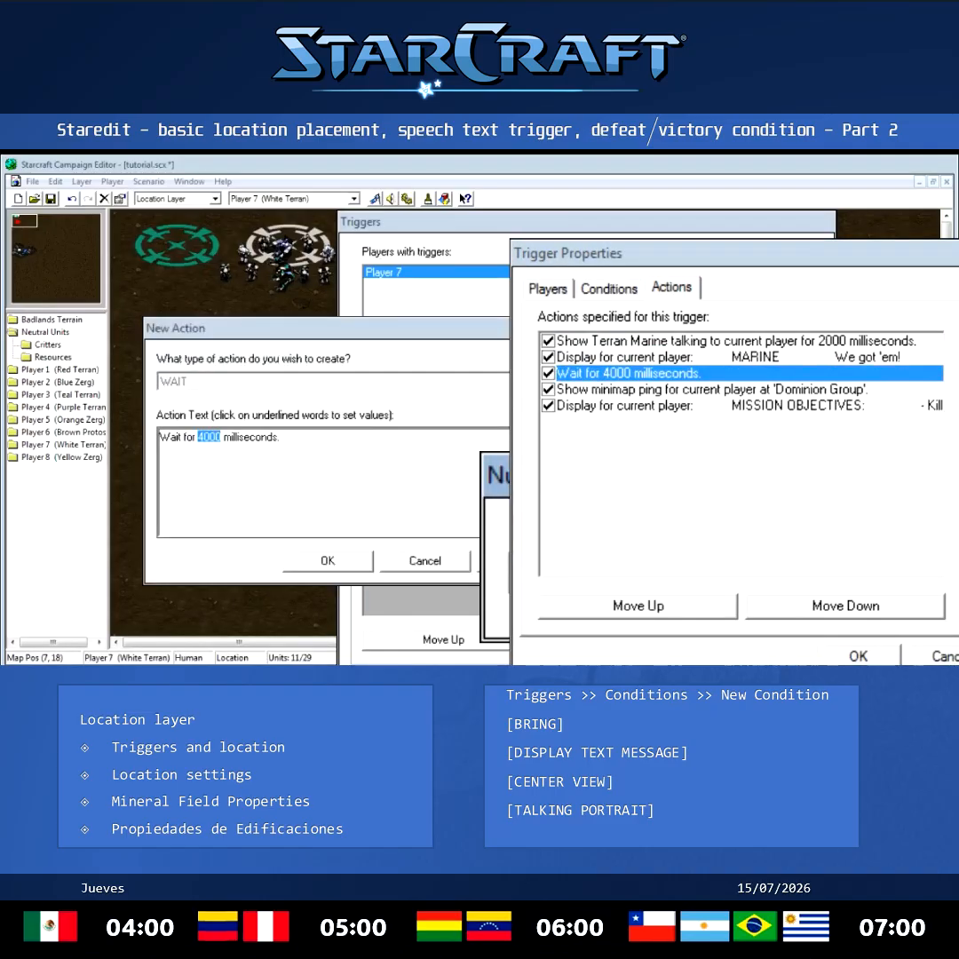
key(Return)
key(Return)
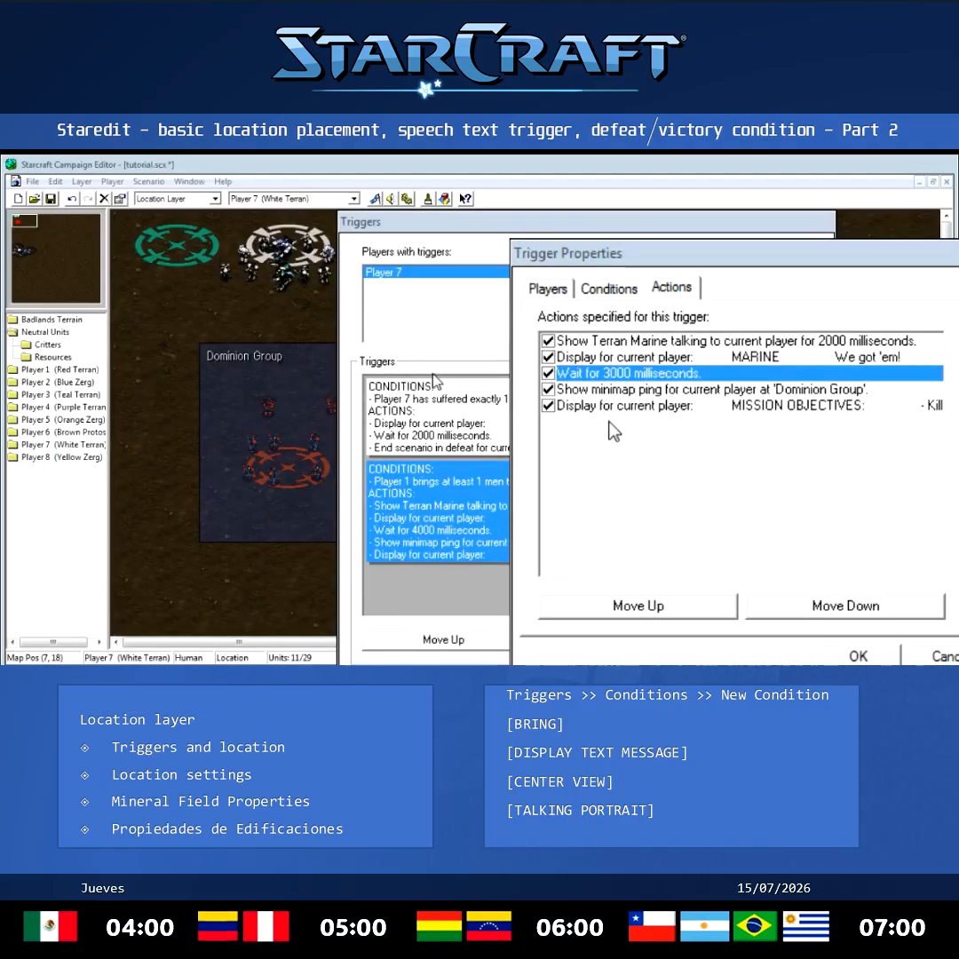
Recheck the copied trigger's condition and change its minimap ping location to 'We're Here'.
click(611, 289)
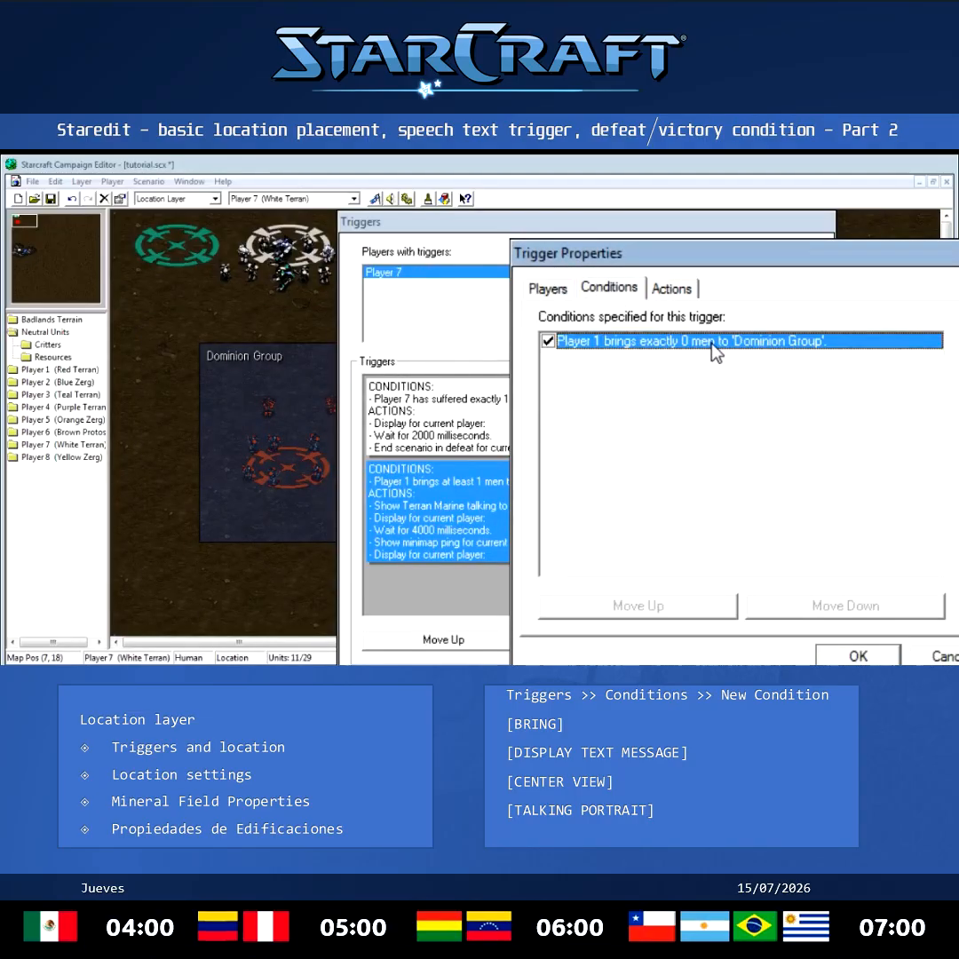
click(673, 289)
click(693, 389)
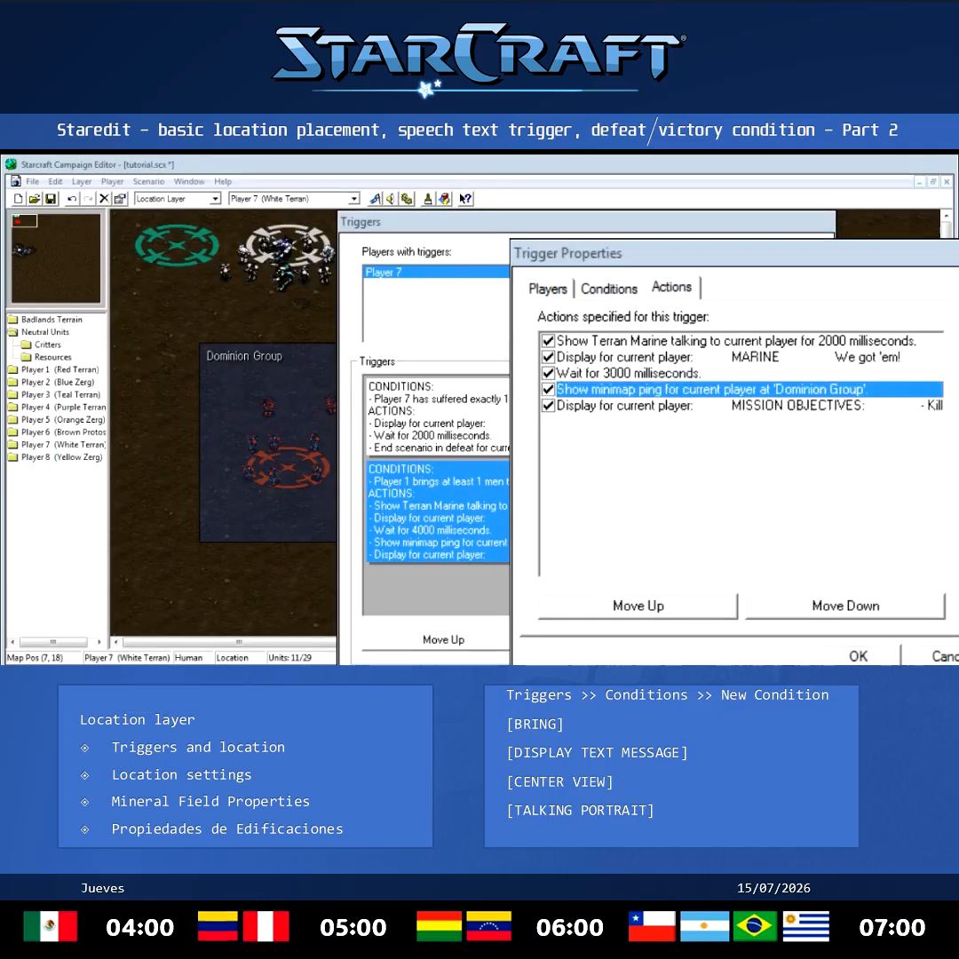
double_click(773, 389)
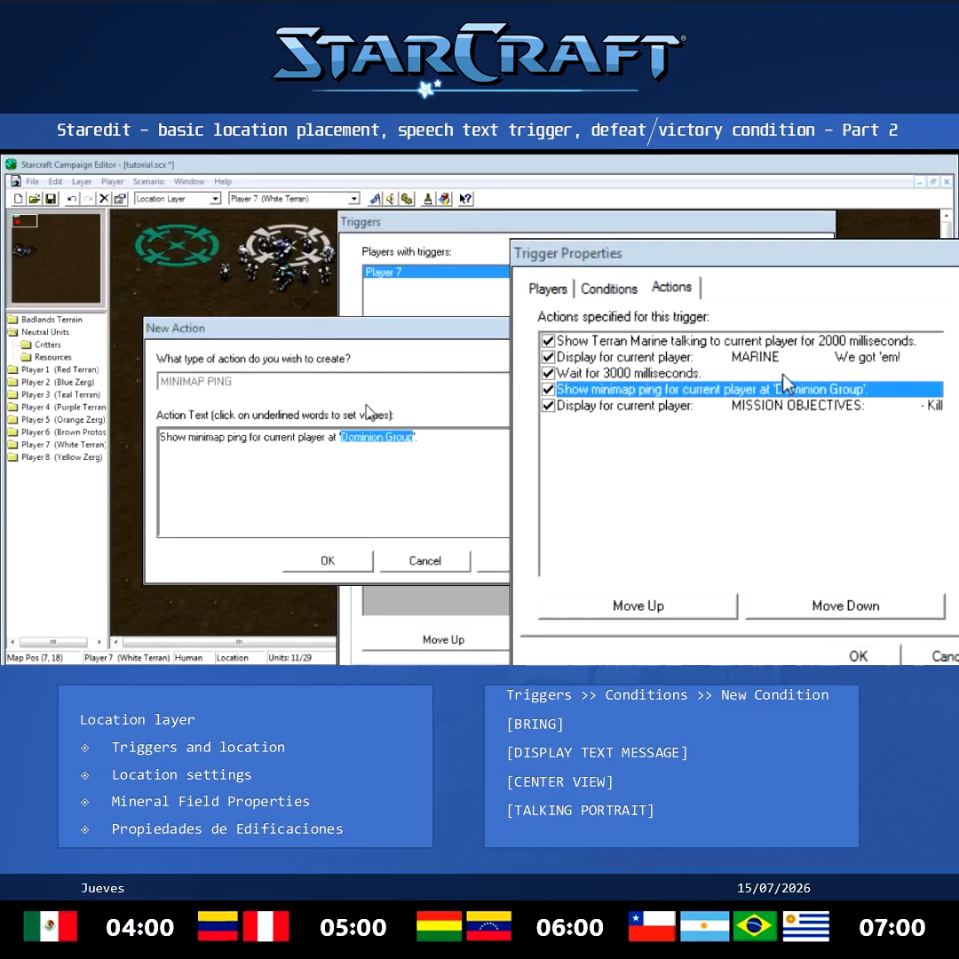
click(481, 383)
click(327, 560)
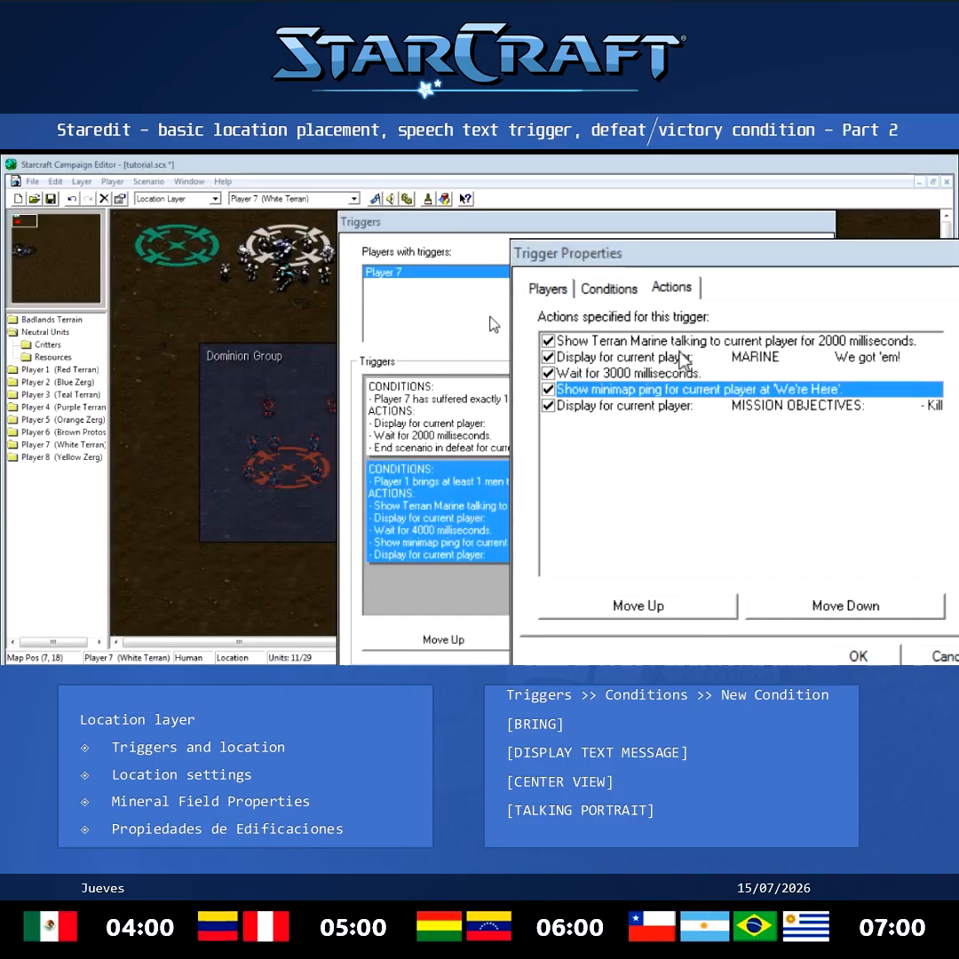
Change the objectives message to "NEW MISSION OBJECTIVE: - Get to the abandoned Command Center." and confirm the trigger's changes.
double_click(686, 407)
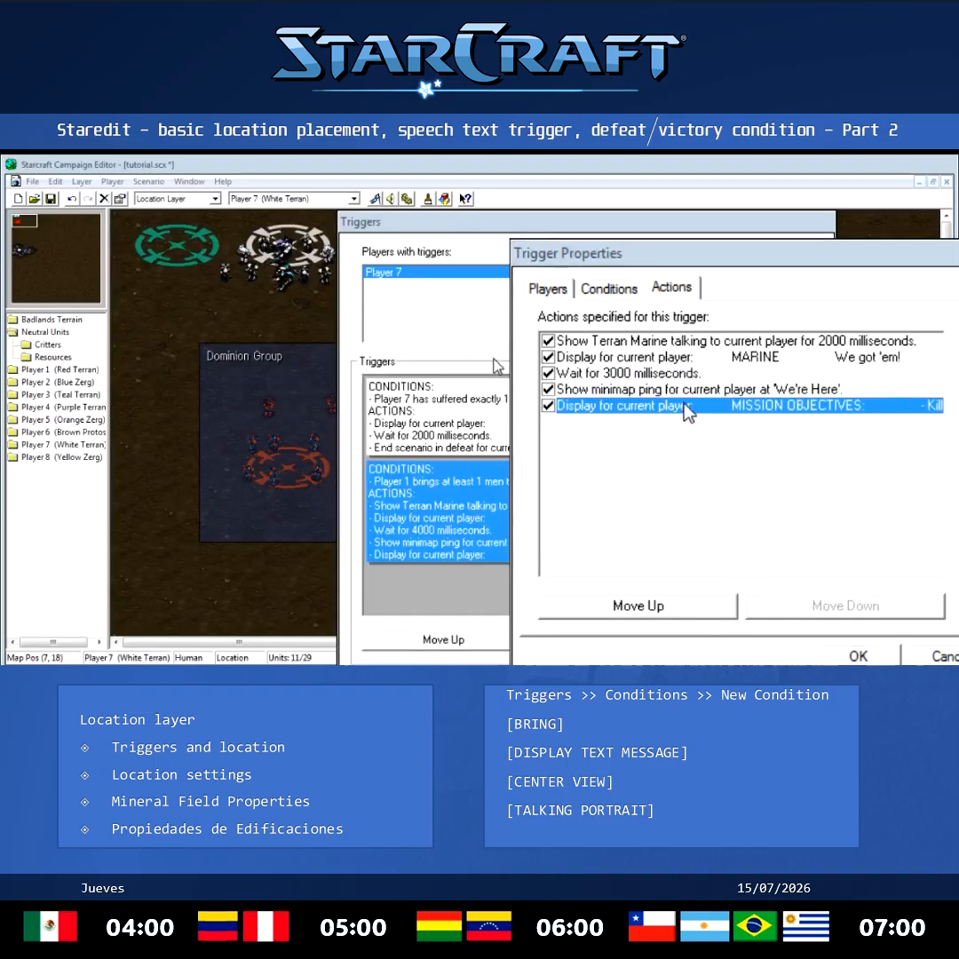
drag(213, 349, 307, 360)
text(G)
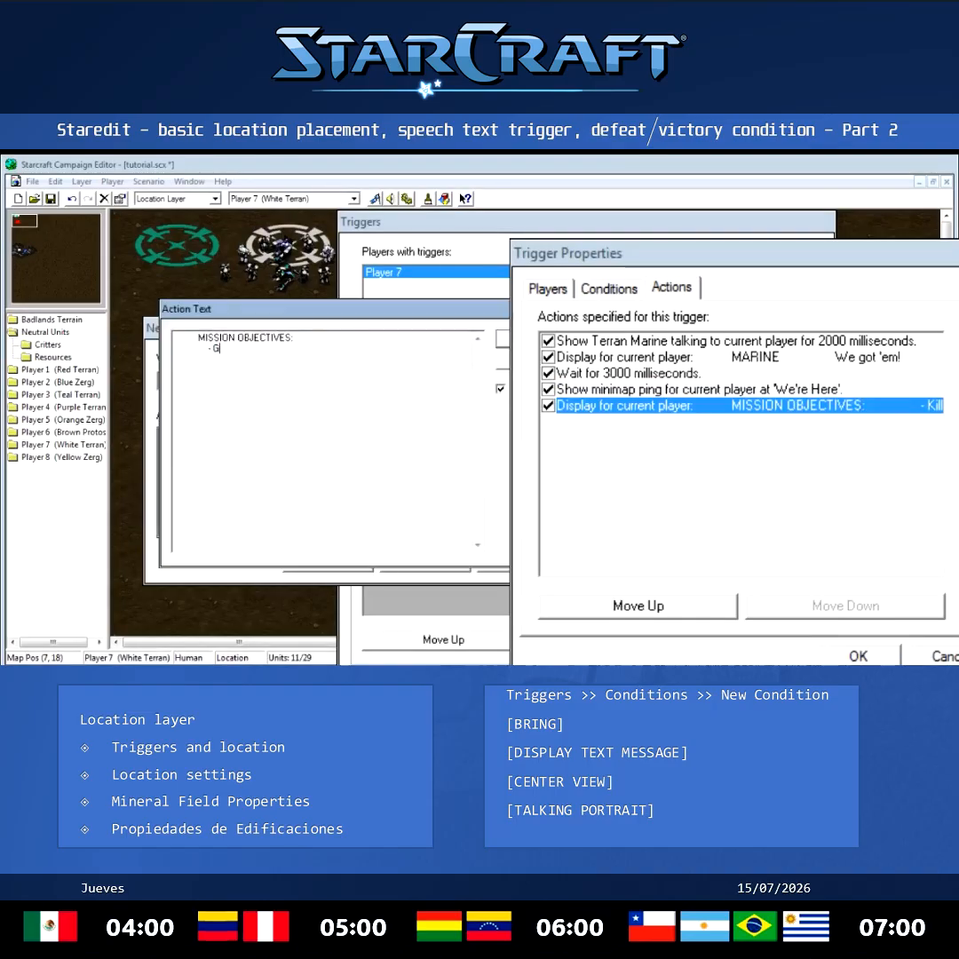
text(et to the abandoned Command Center.)
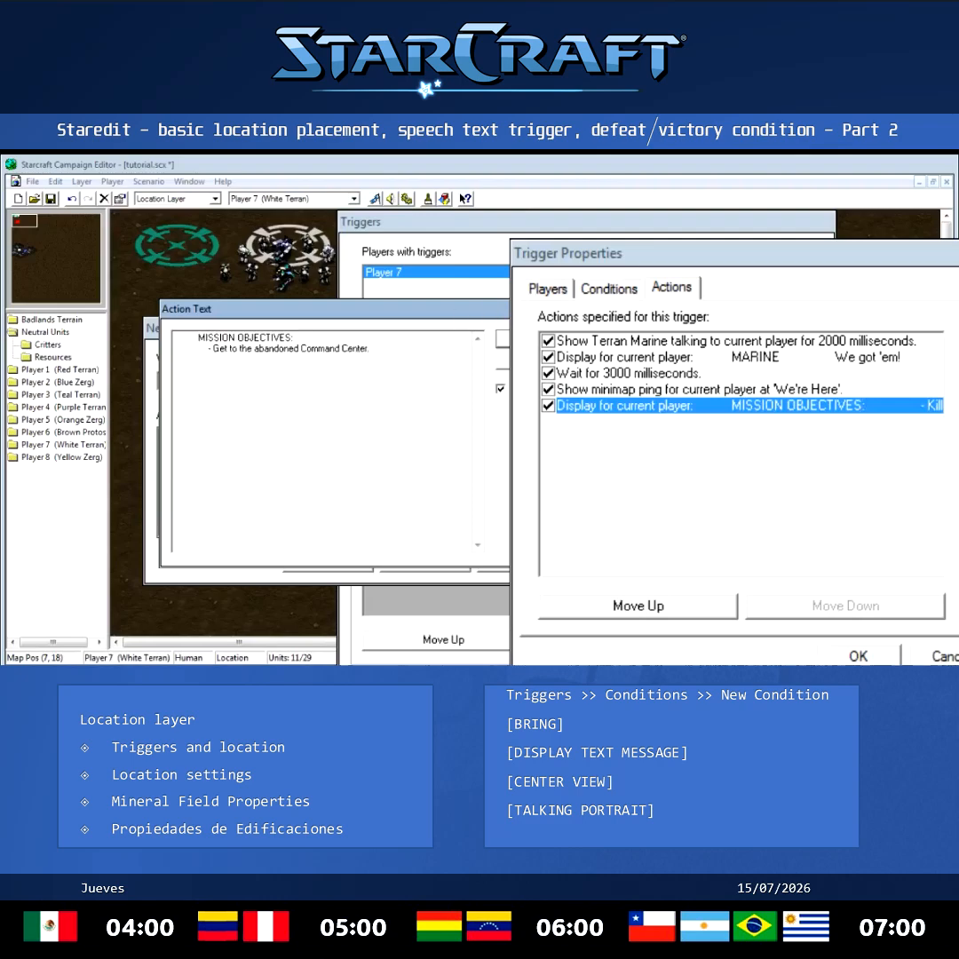
click(502, 337)
click(204, 339)
text(NEW)
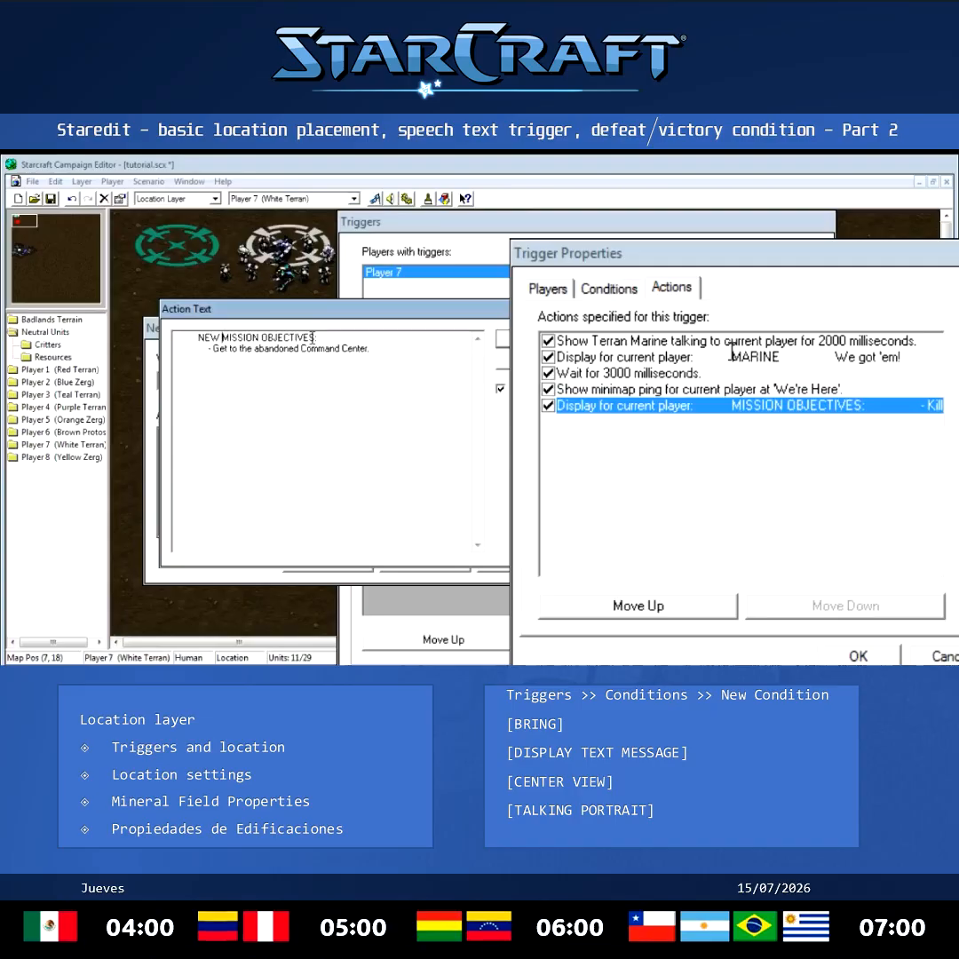
click(502, 337)
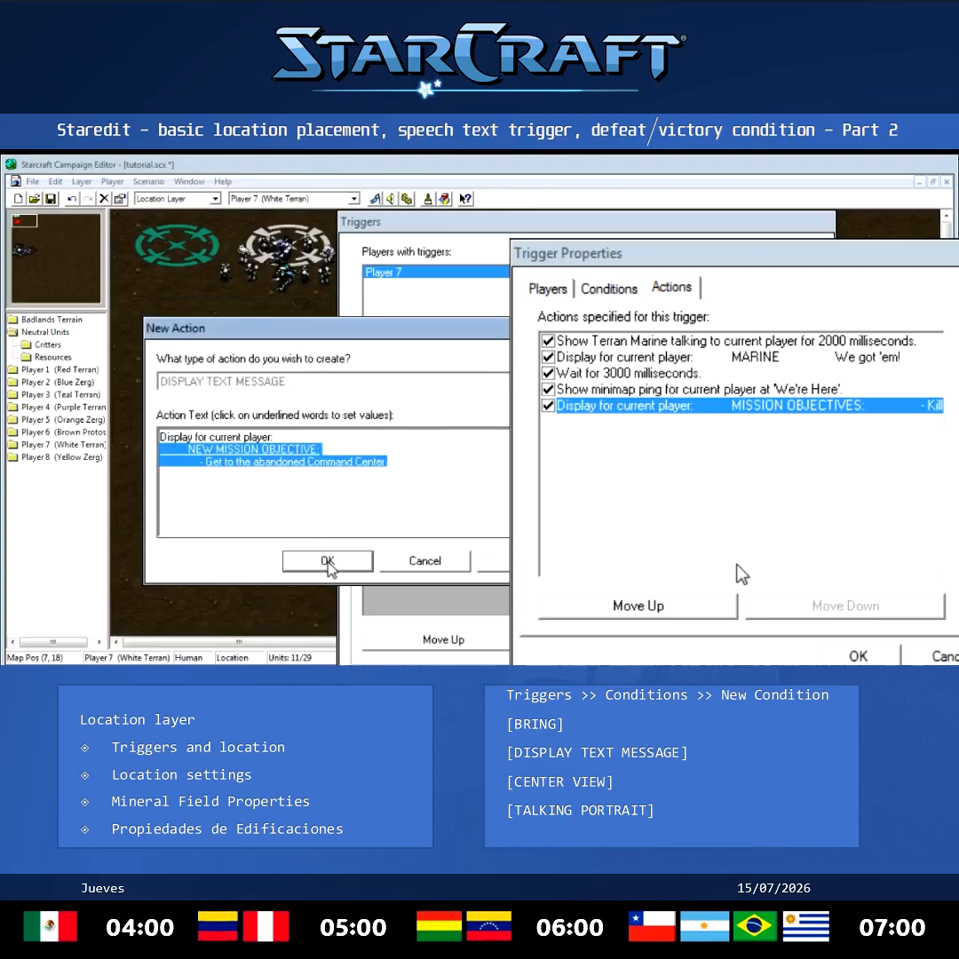
click(327, 561)
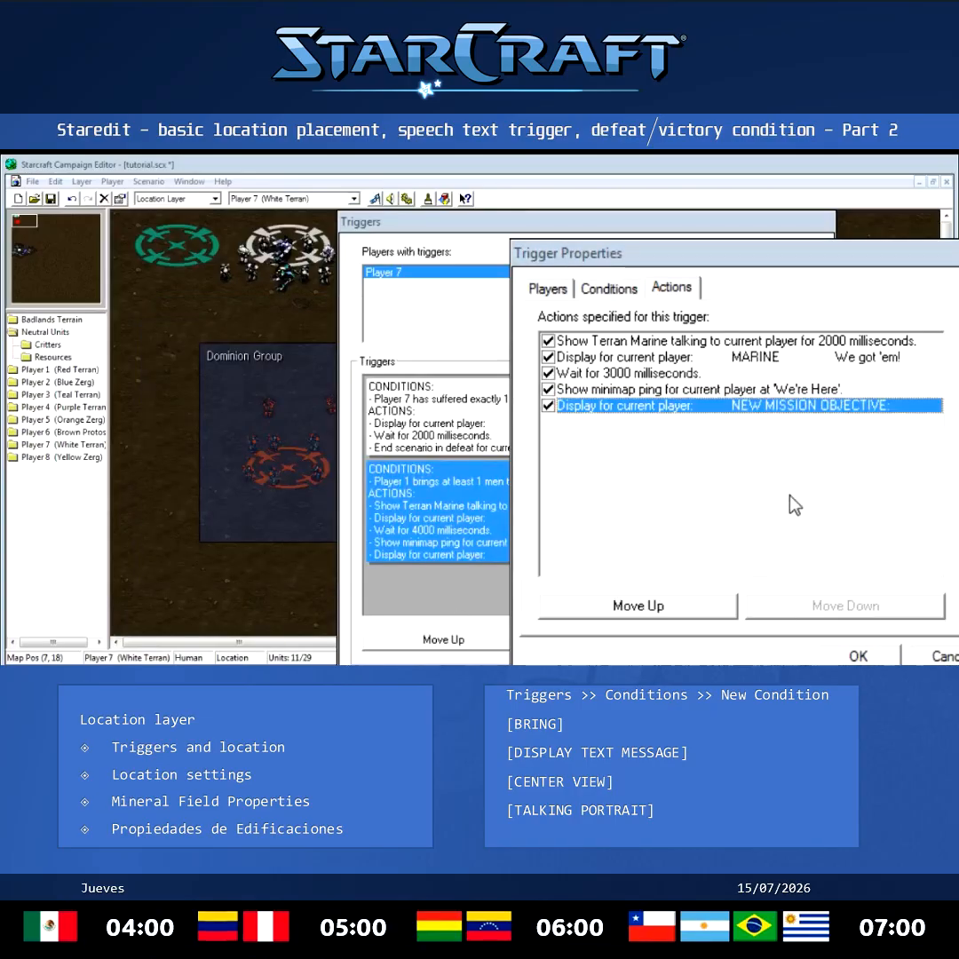
key(Return)
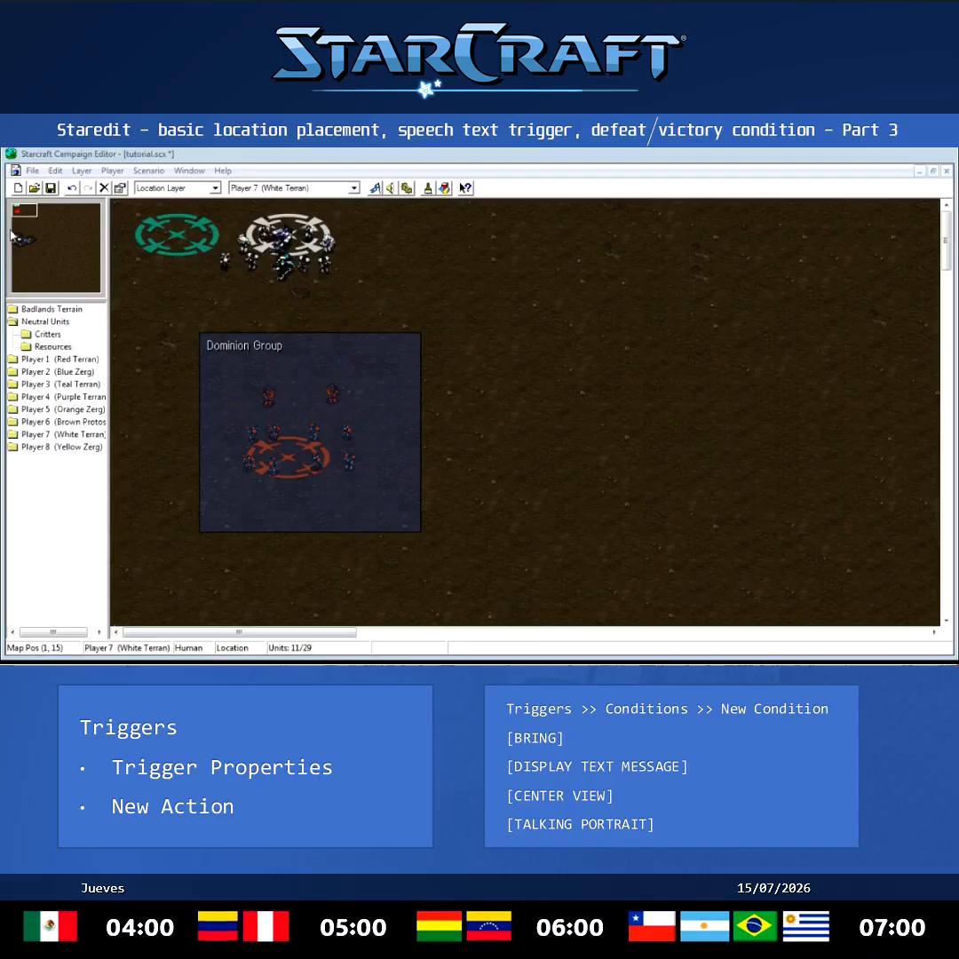
Check the We're Here location and the existing triggers, and start a new trigger that executes for Player 7.
click(23, 238)
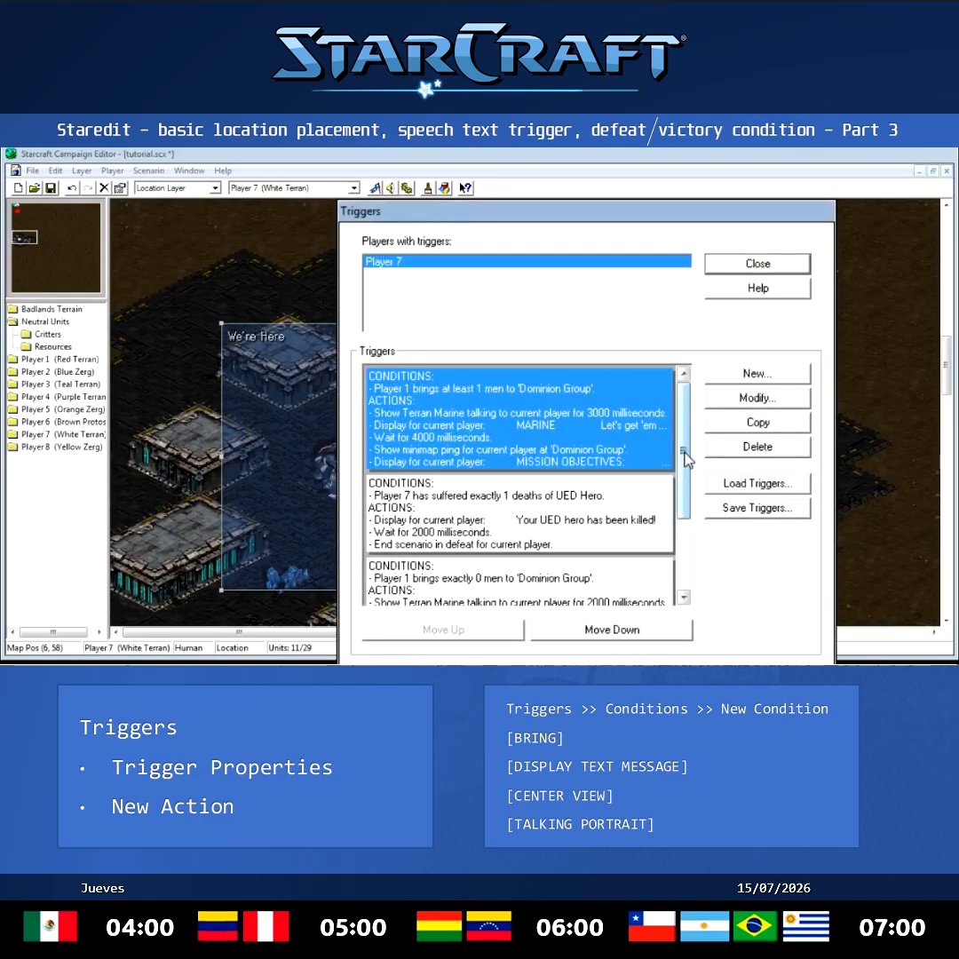
drag(685, 451, 687, 601)
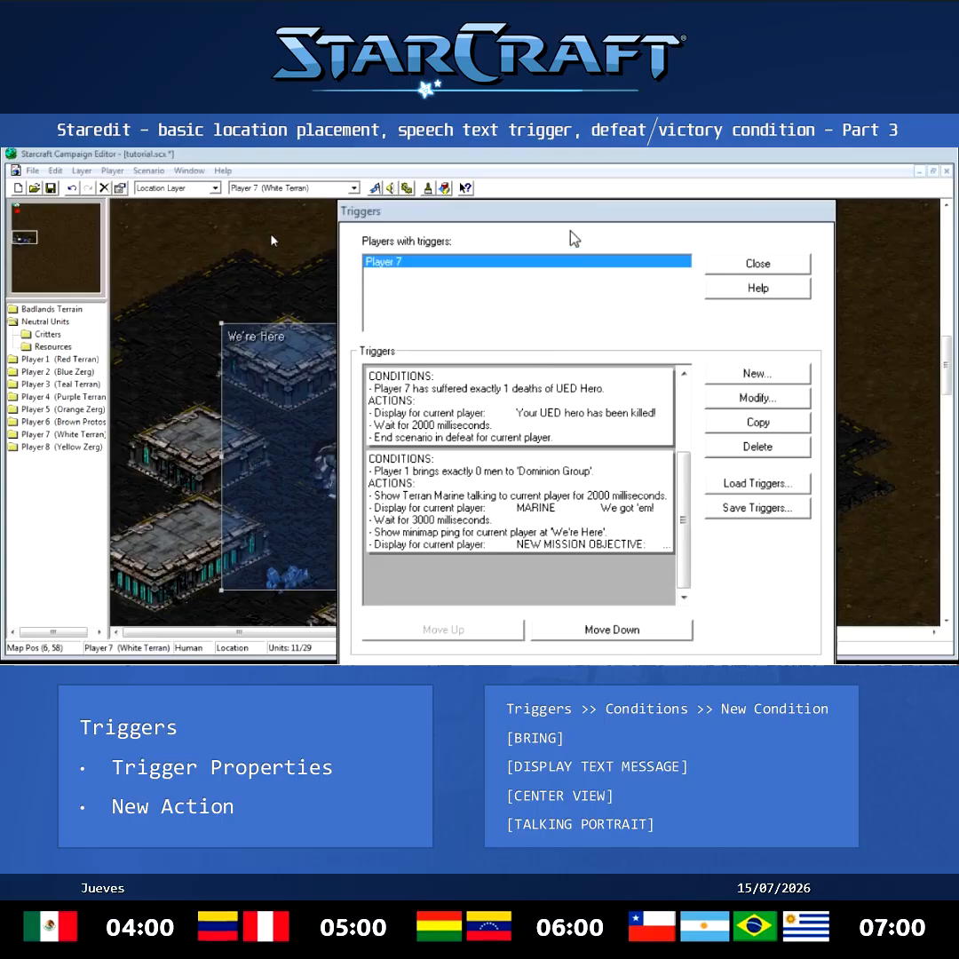
click(758, 374)
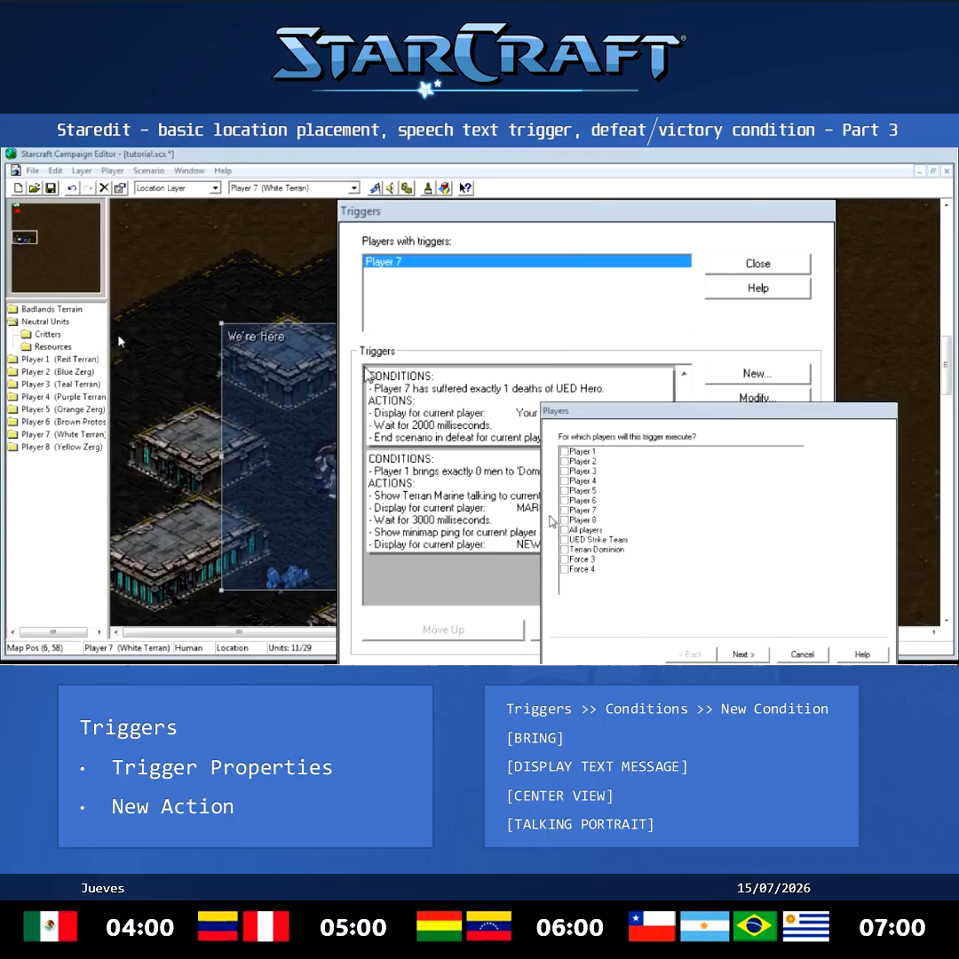
click(565, 511)
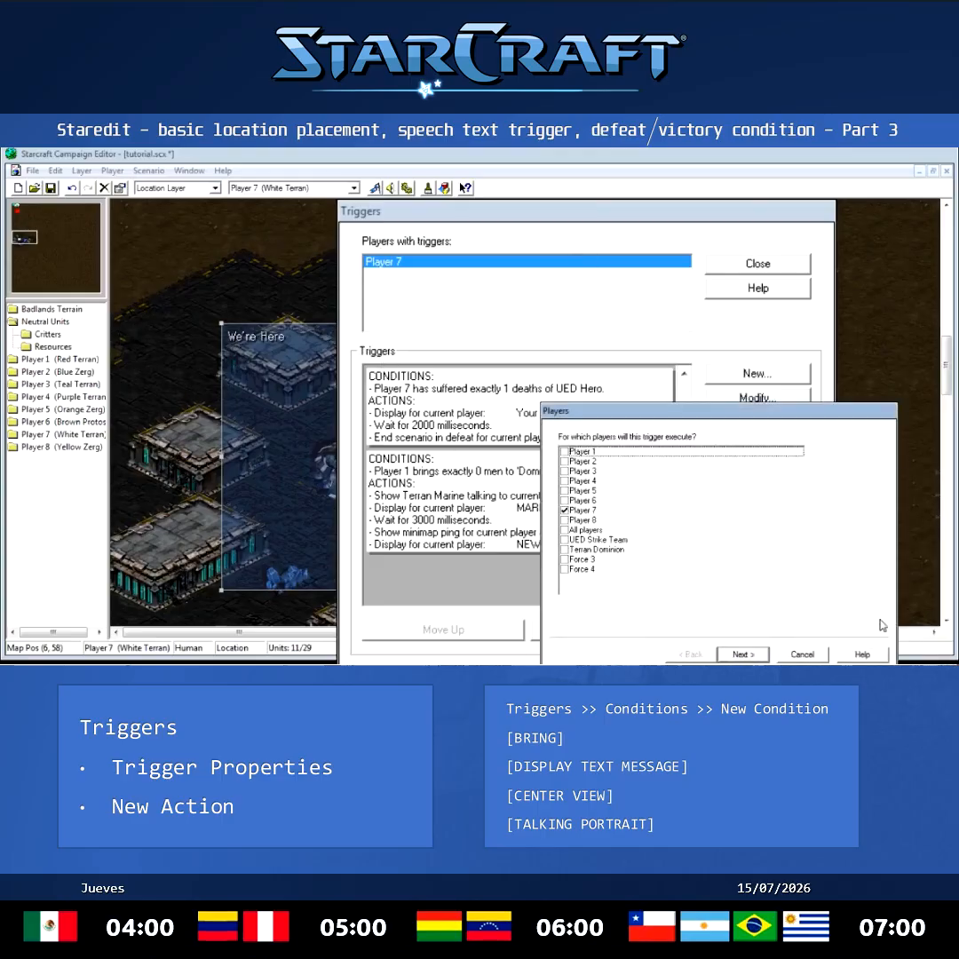
click(739, 655)
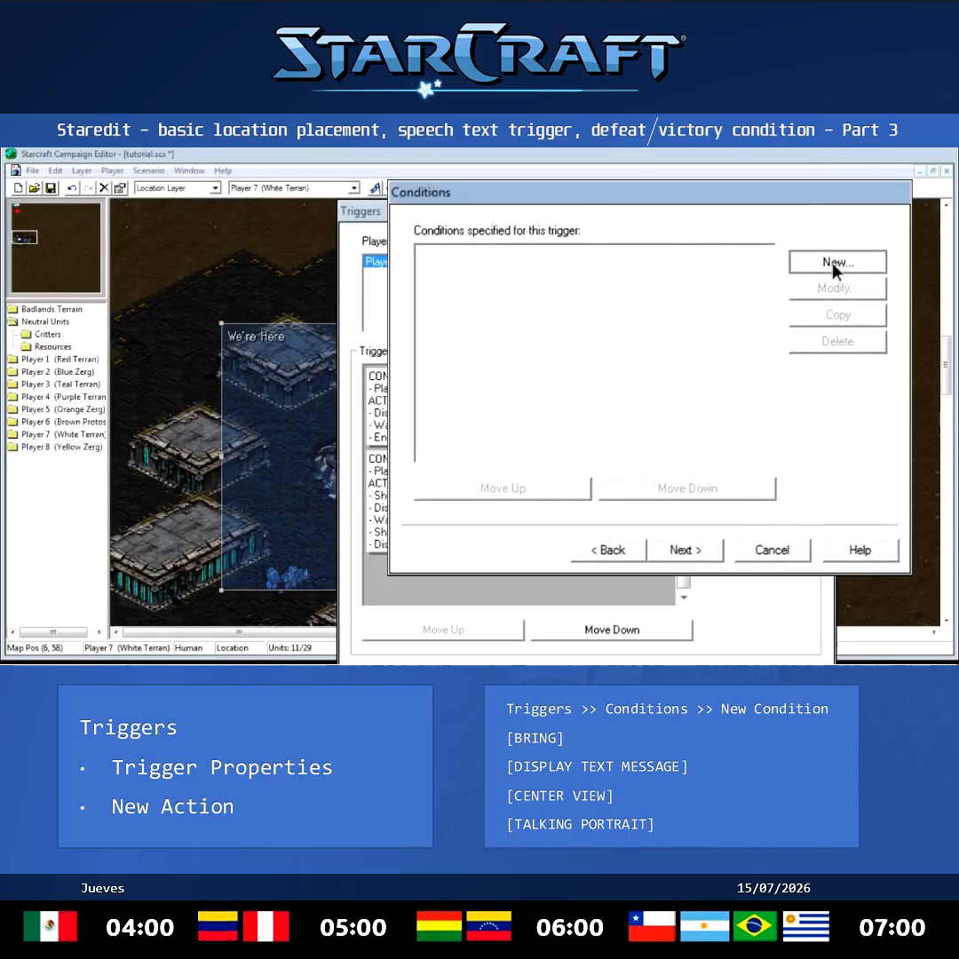
Add a BRING condition to the new trigger and set its player to Player 7.
click(804, 266)
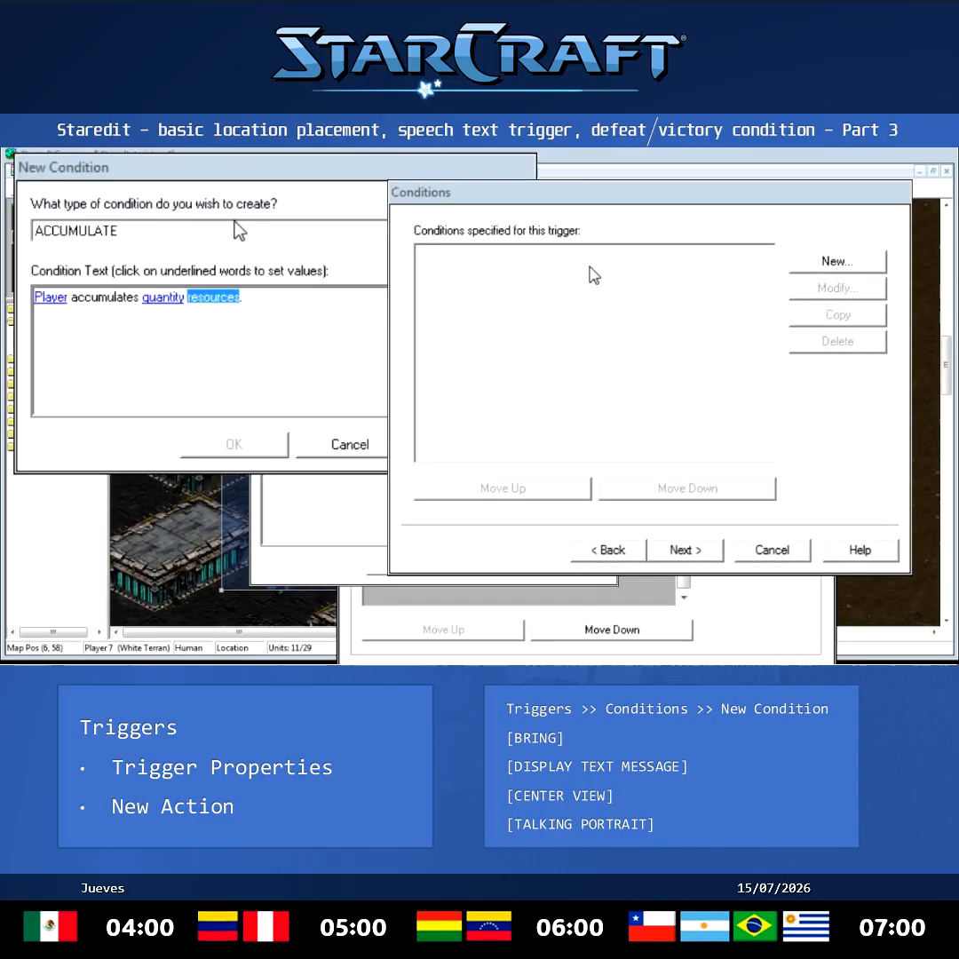
click(334, 232)
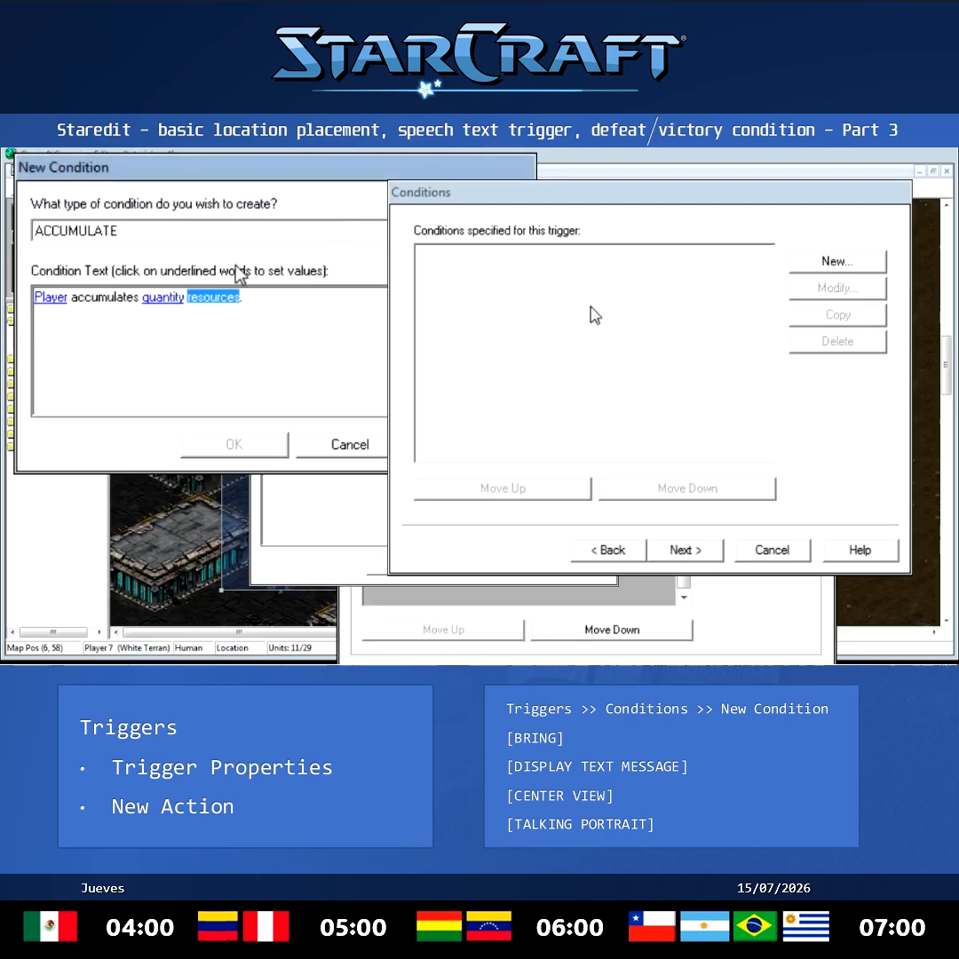
click(205, 277)
click(44, 298)
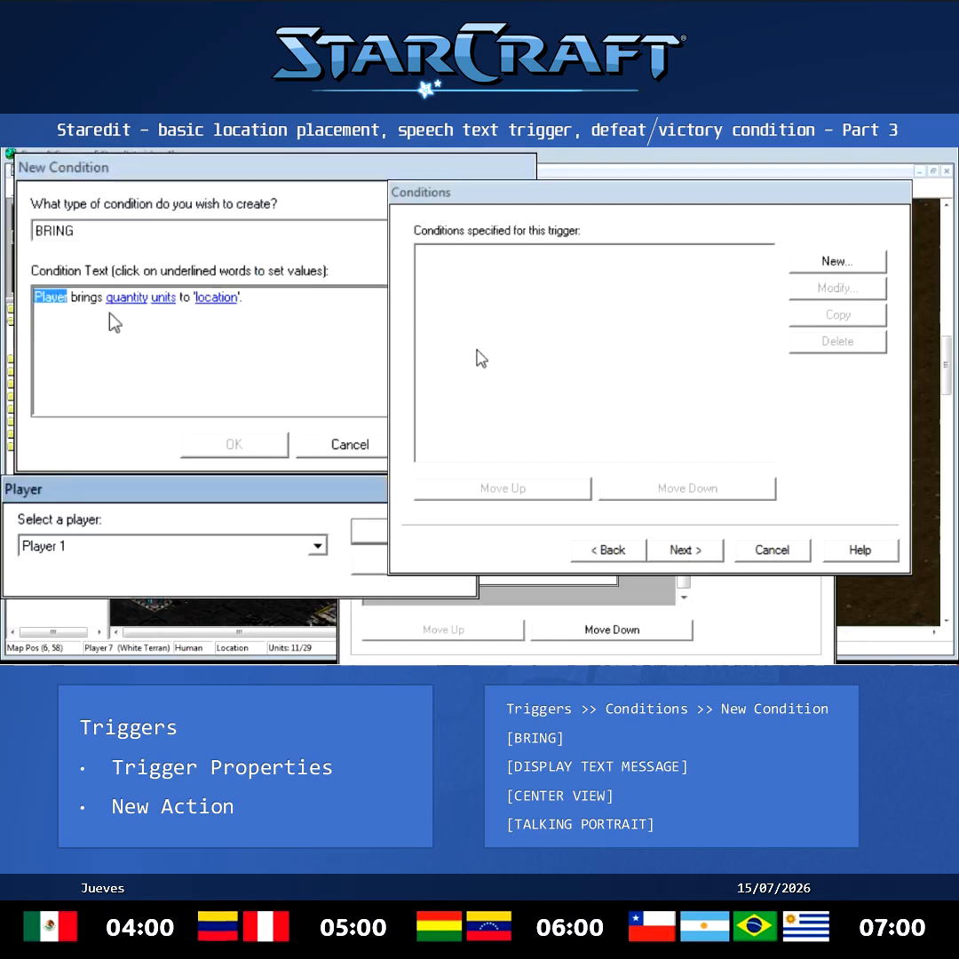
click(128, 553)
click(66, 657)
click(382, 531)
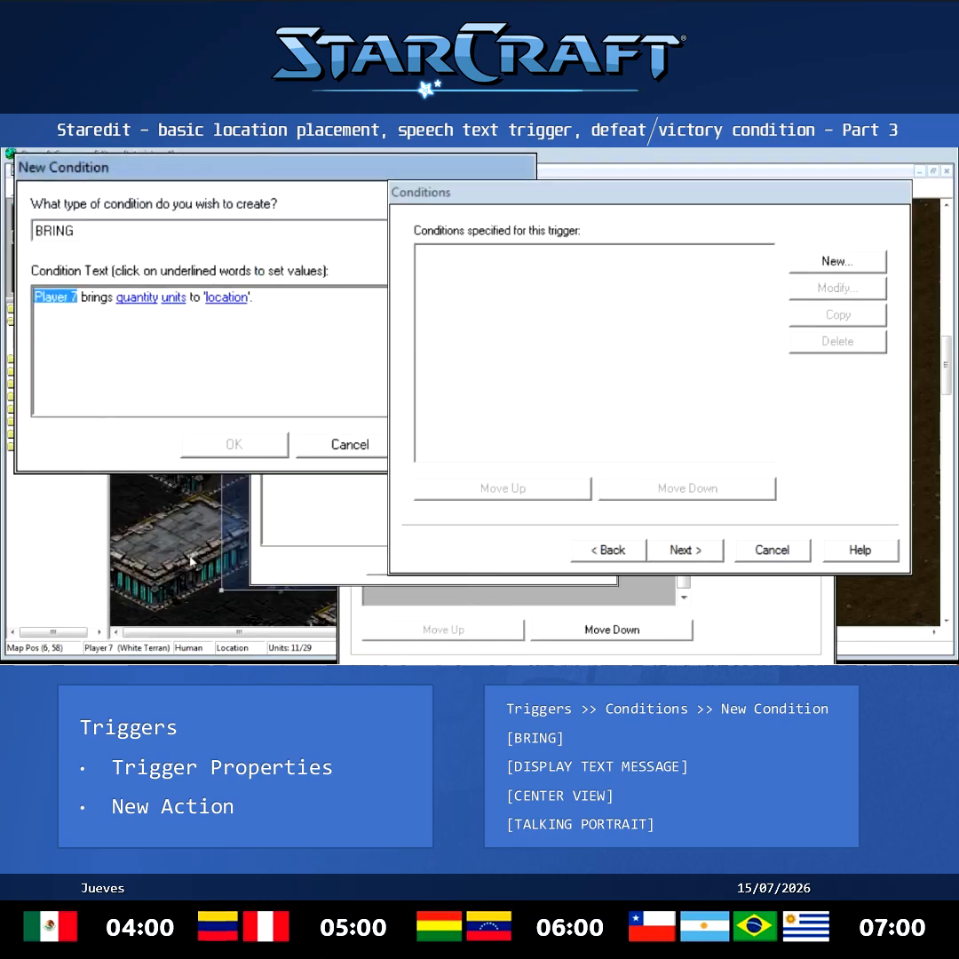
Set the BRING condition's quantity to exactly 1.
click(136, 298)
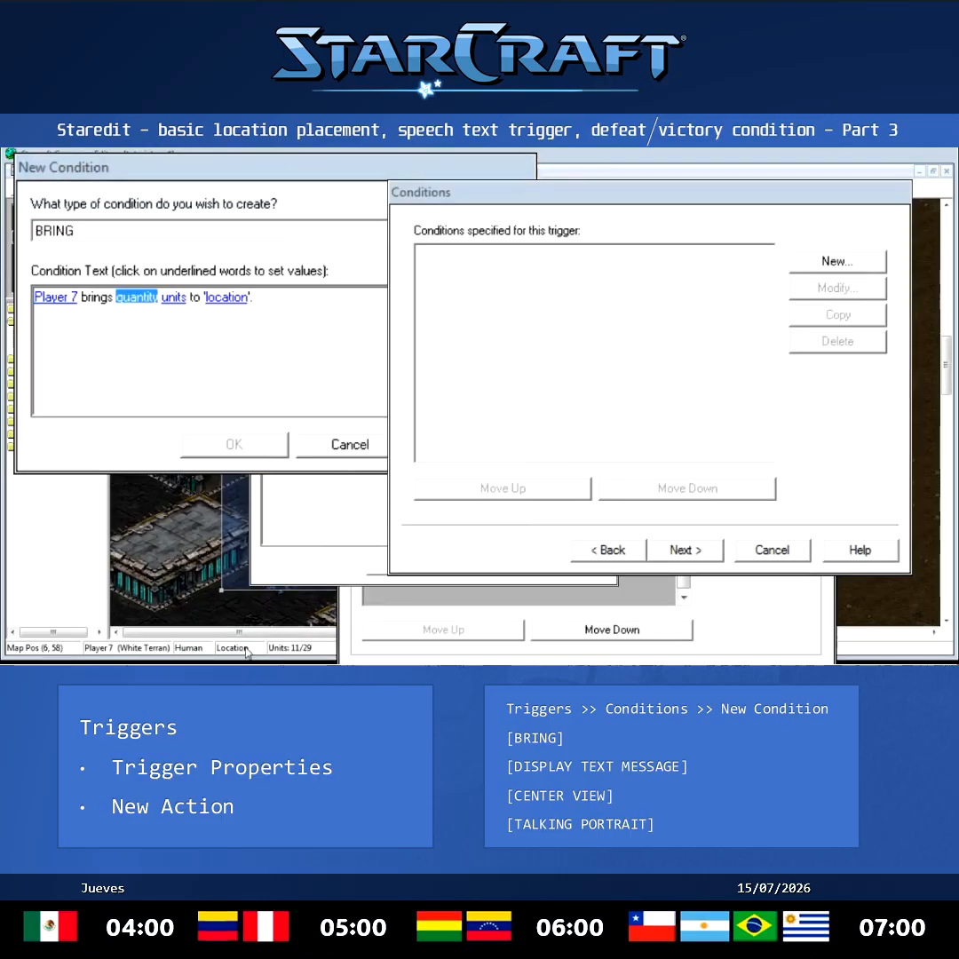
click(138, 297)
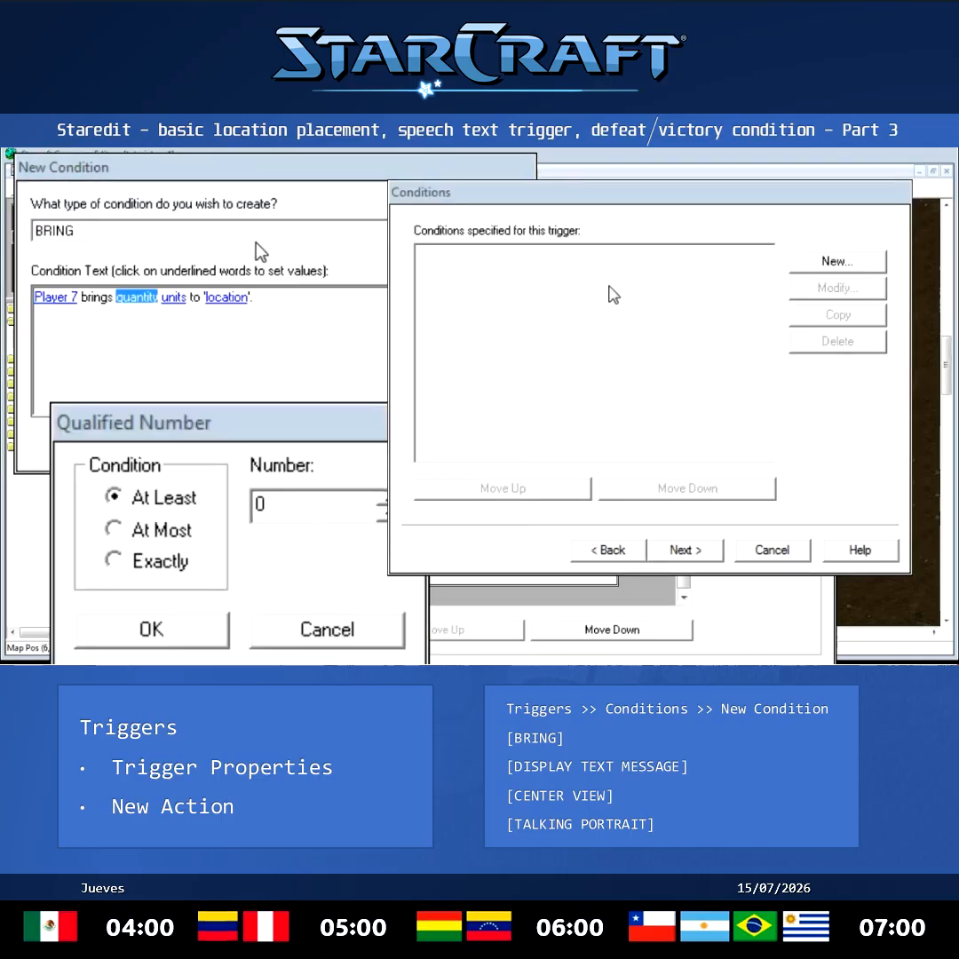
click(395, 494)
click(151, 627)
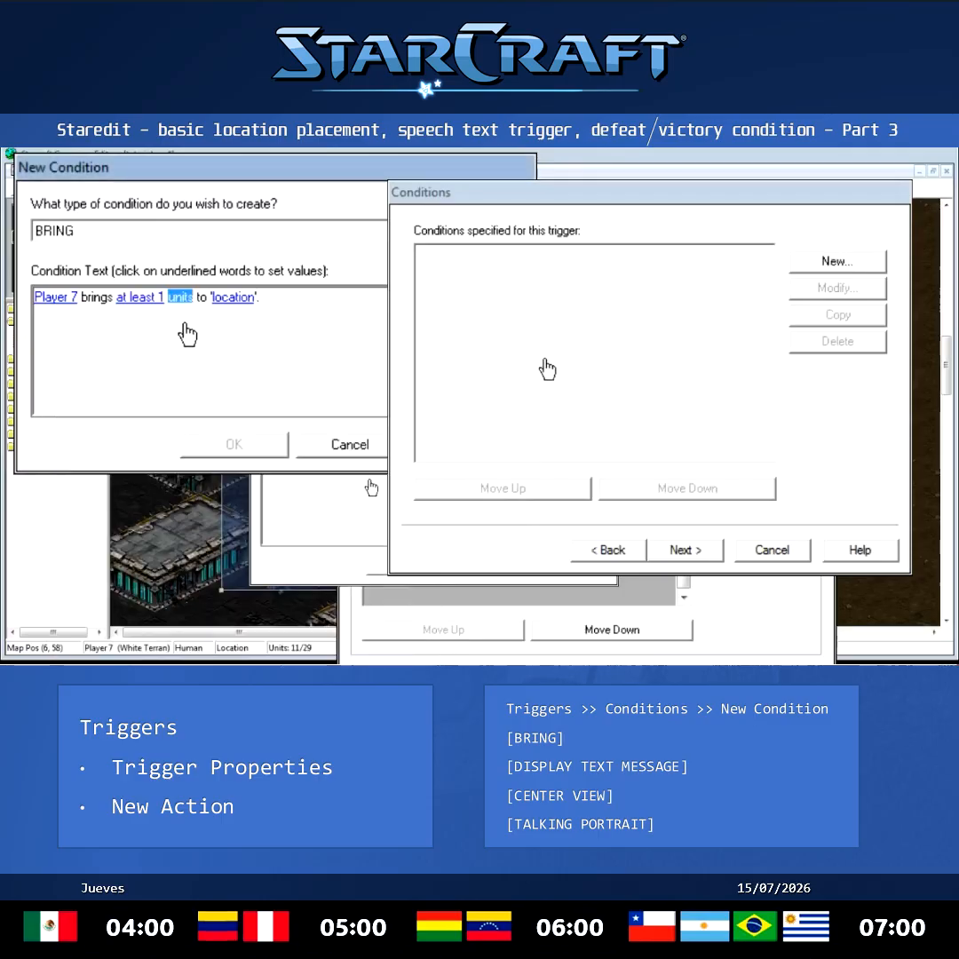
click(119, 299)
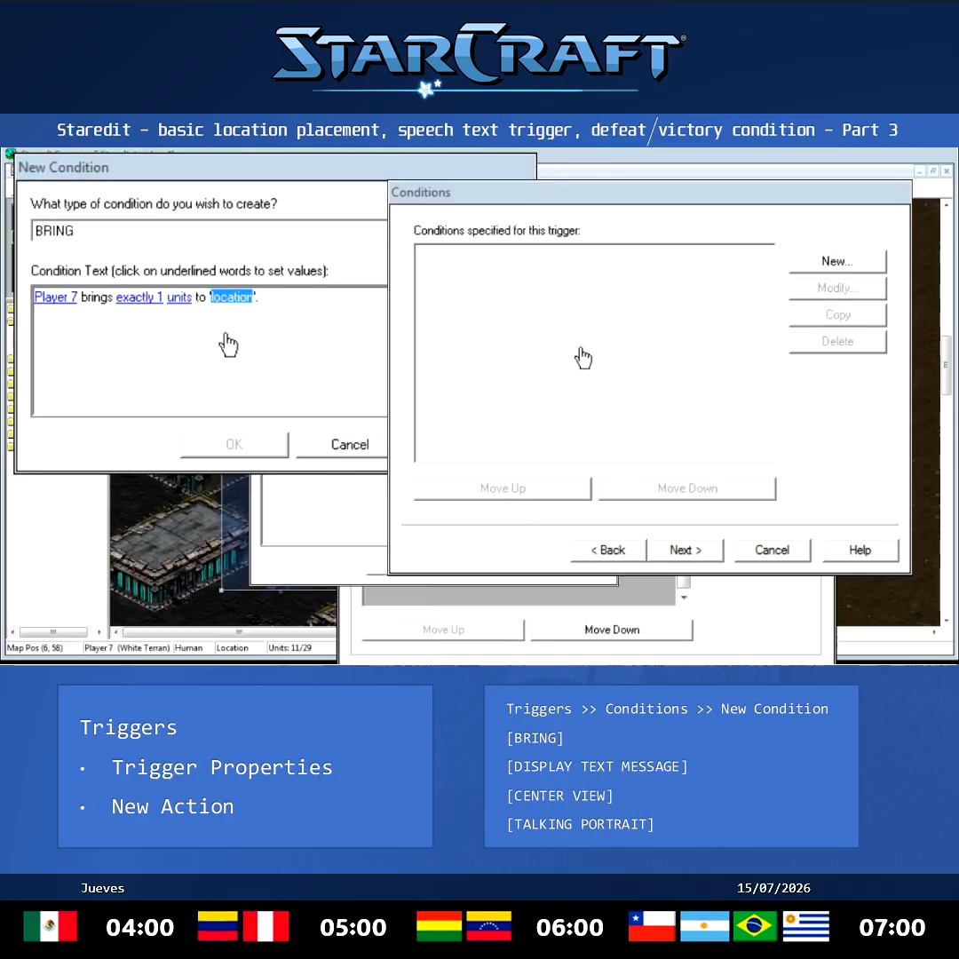
Set the condition's unit to UED Hero and its location to 'We're Here', and confirm the condition.
click(181, 299)
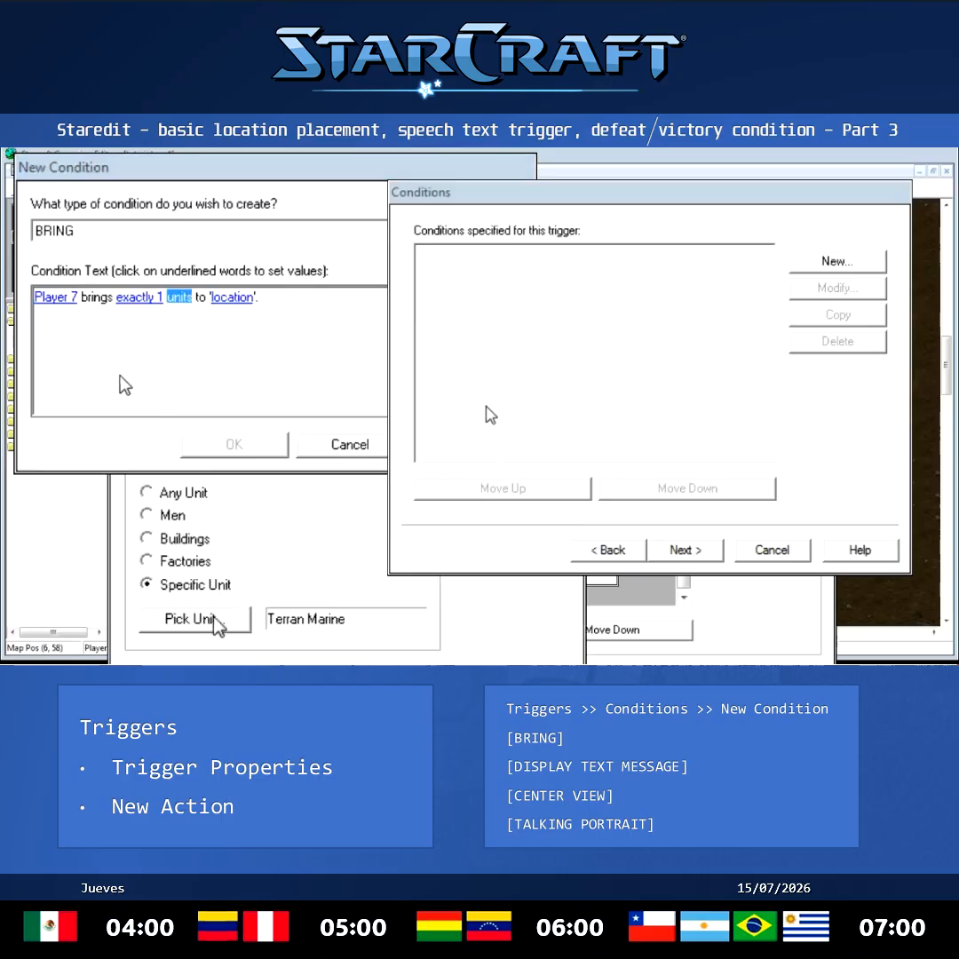
click(214, 620)
double_click(184, 506)
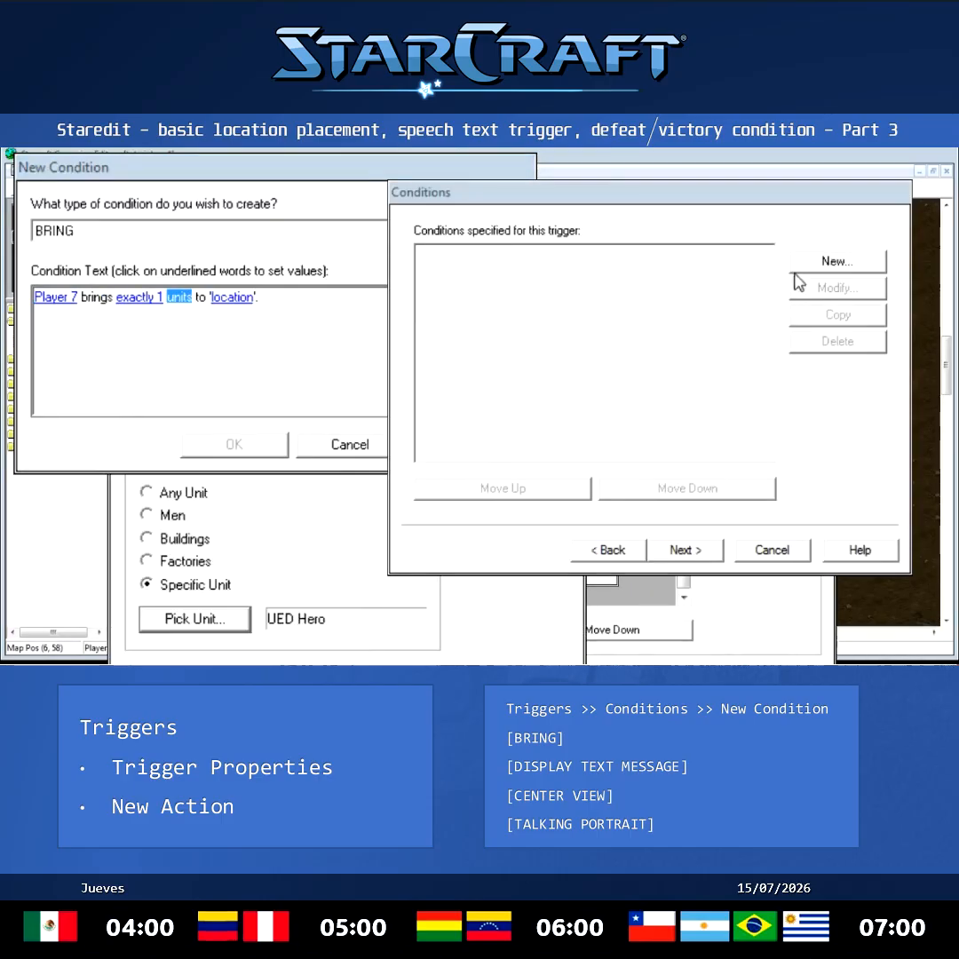
click(250, 458)
click(268, 296)
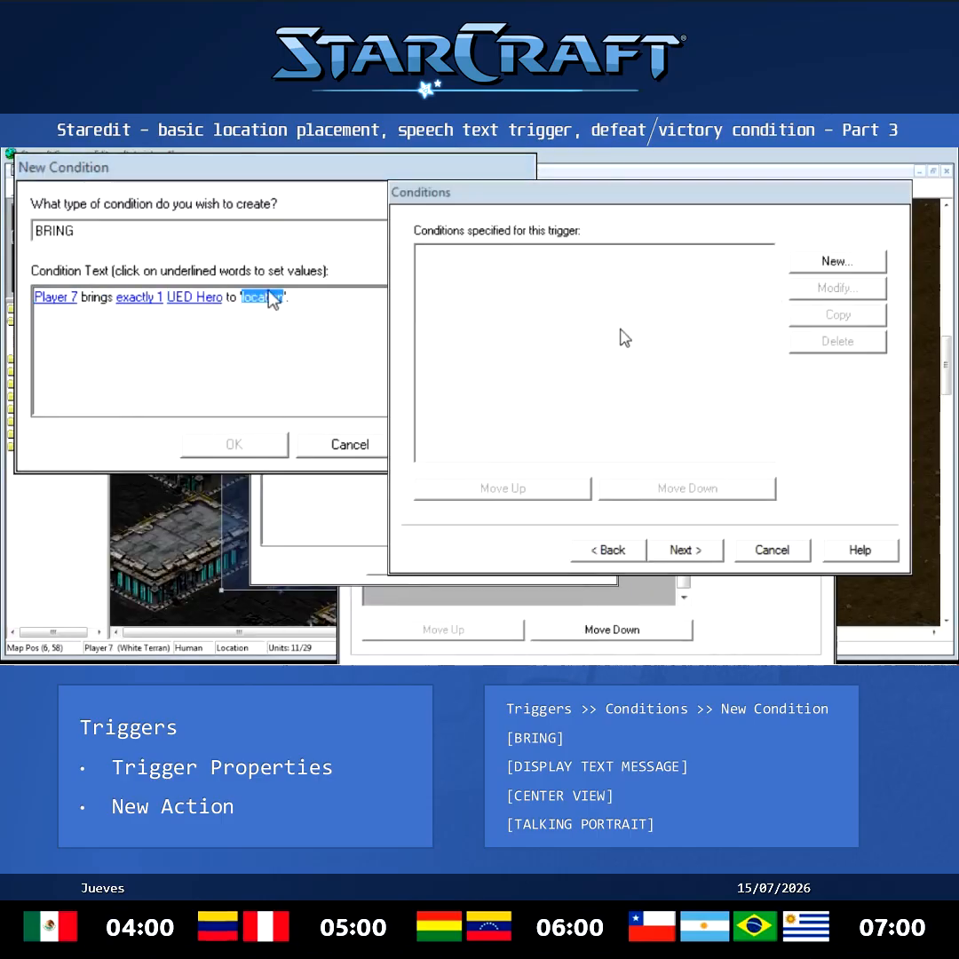
click(158, 295)
click(201, 451)
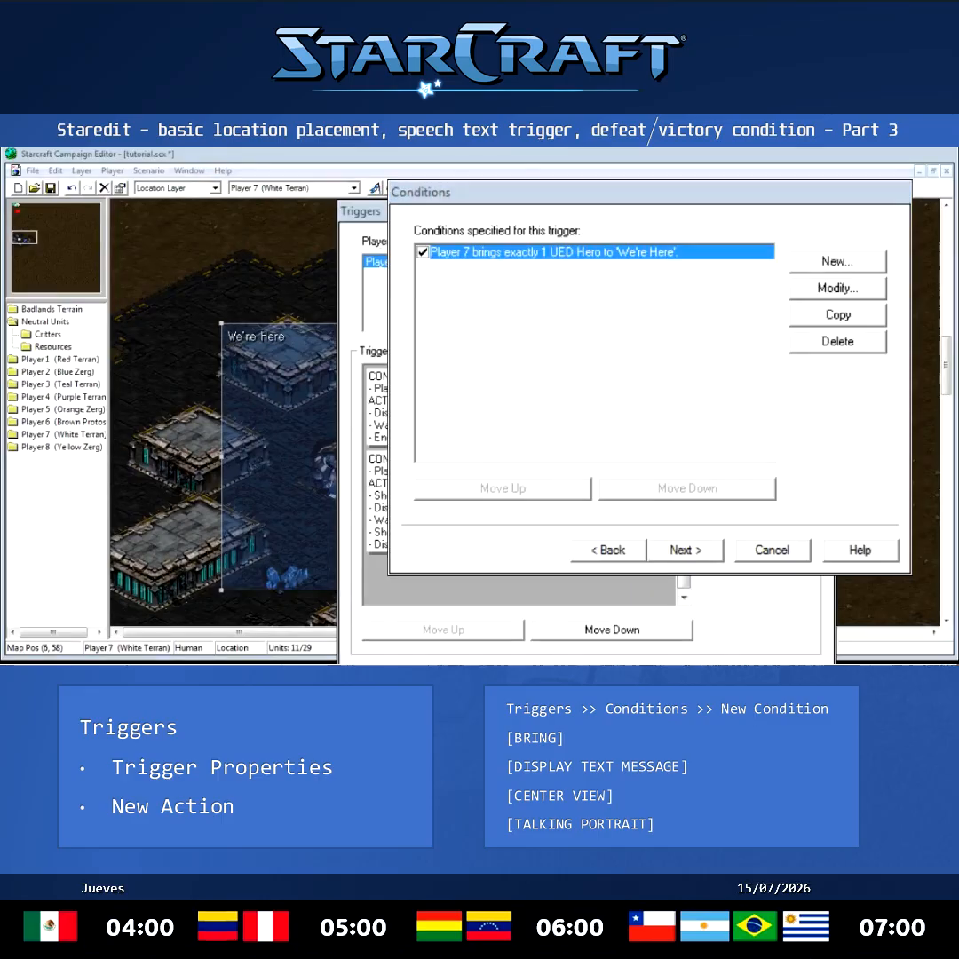
Add a DISPLAY TEXT MESSAGE action to the trigger reading "UED HERO" with "We're here!" on the line below.
click(685, 550)
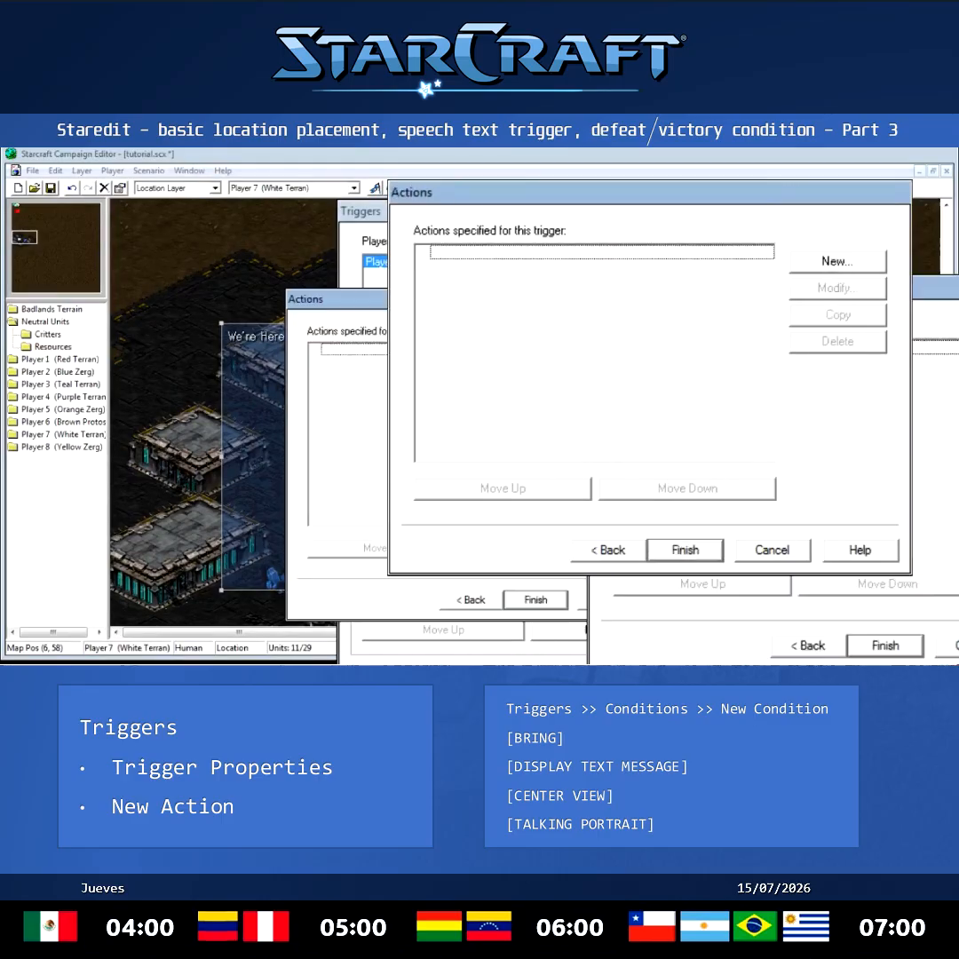
click(845, 263)
click(176, 446)
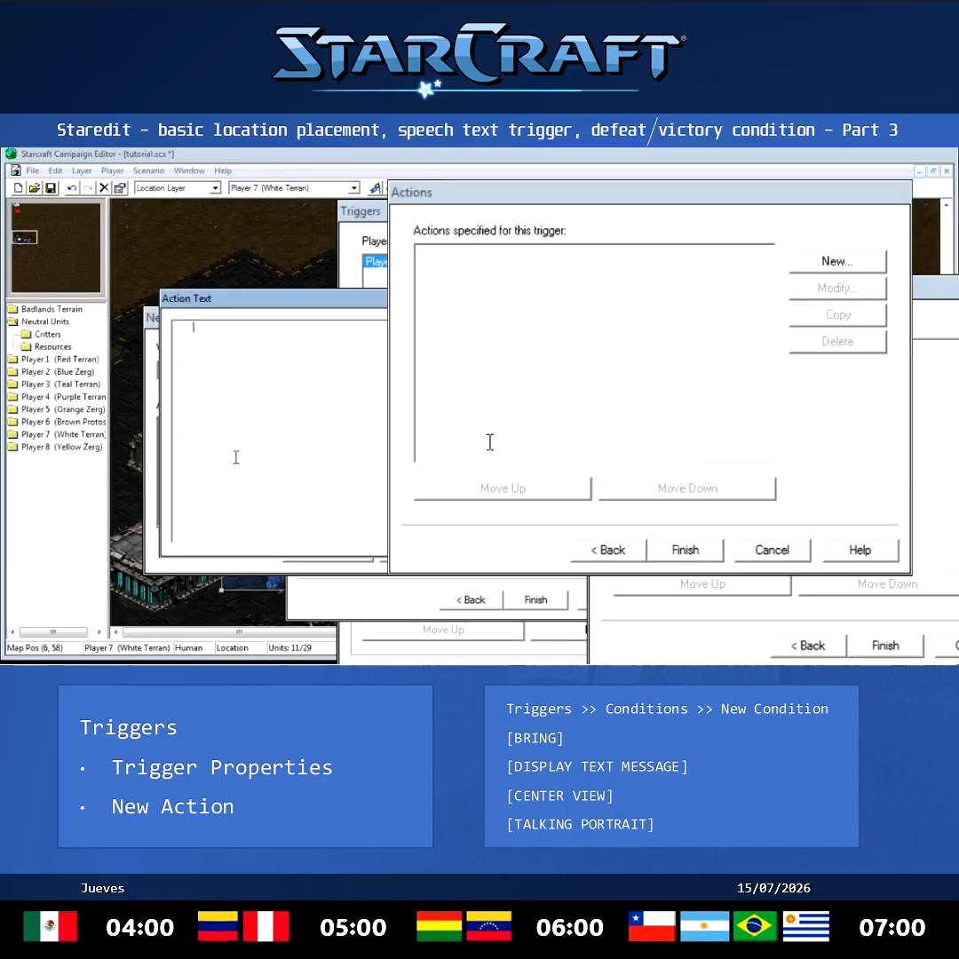
text(UED HERO)
click(868, 268)
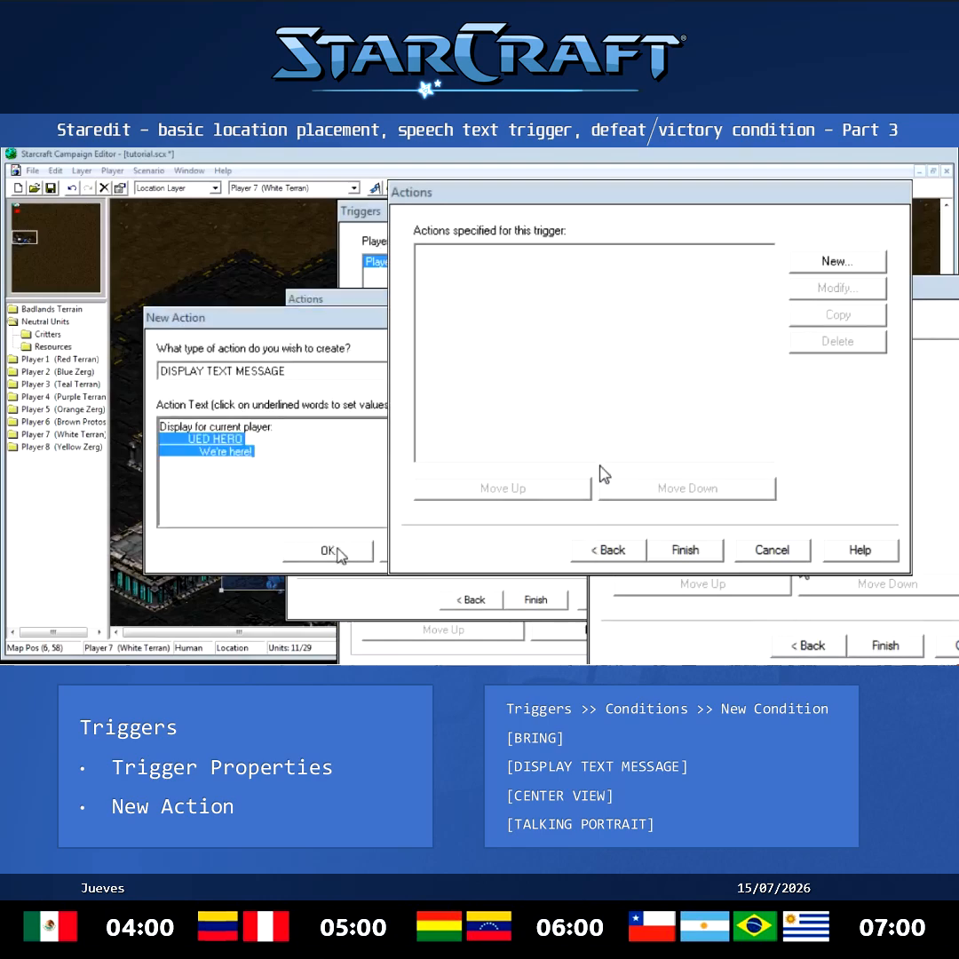
click(337, 553)
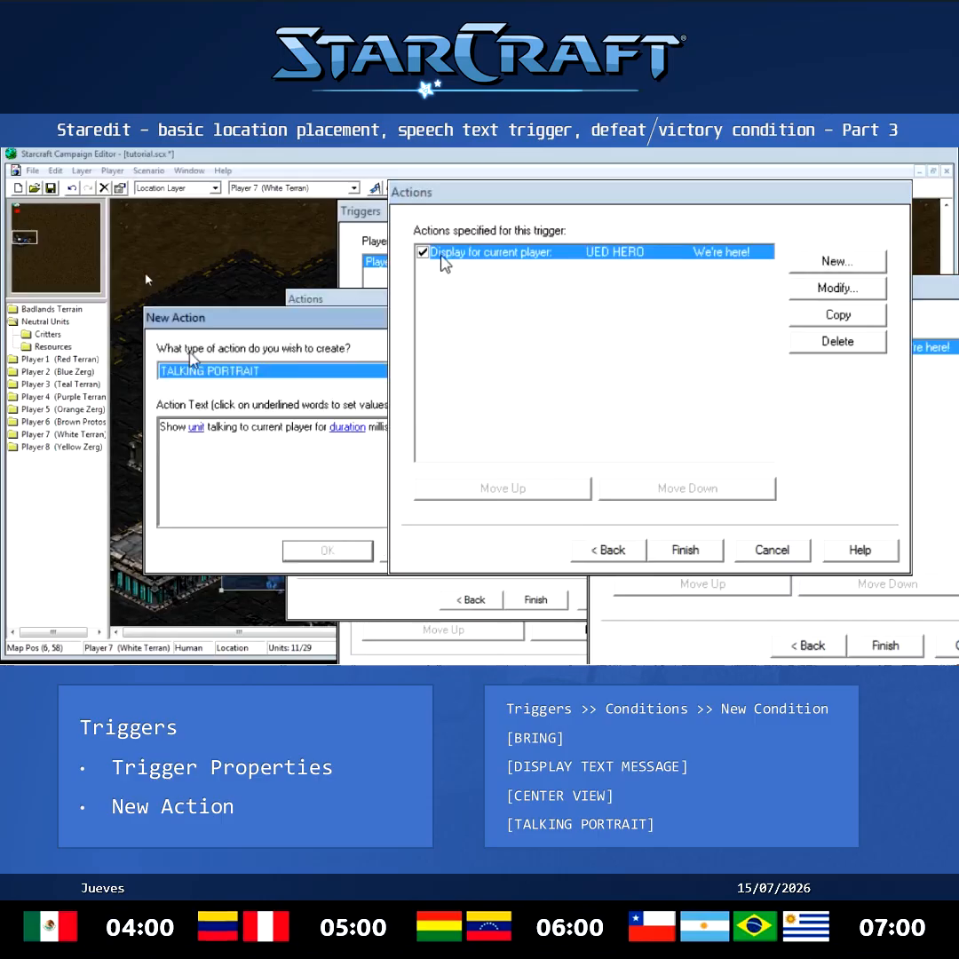
Add a TALKING PORTRAIT action showing UED Hero for 3000 milliseconds and place it above the text message.
click(195, 428)
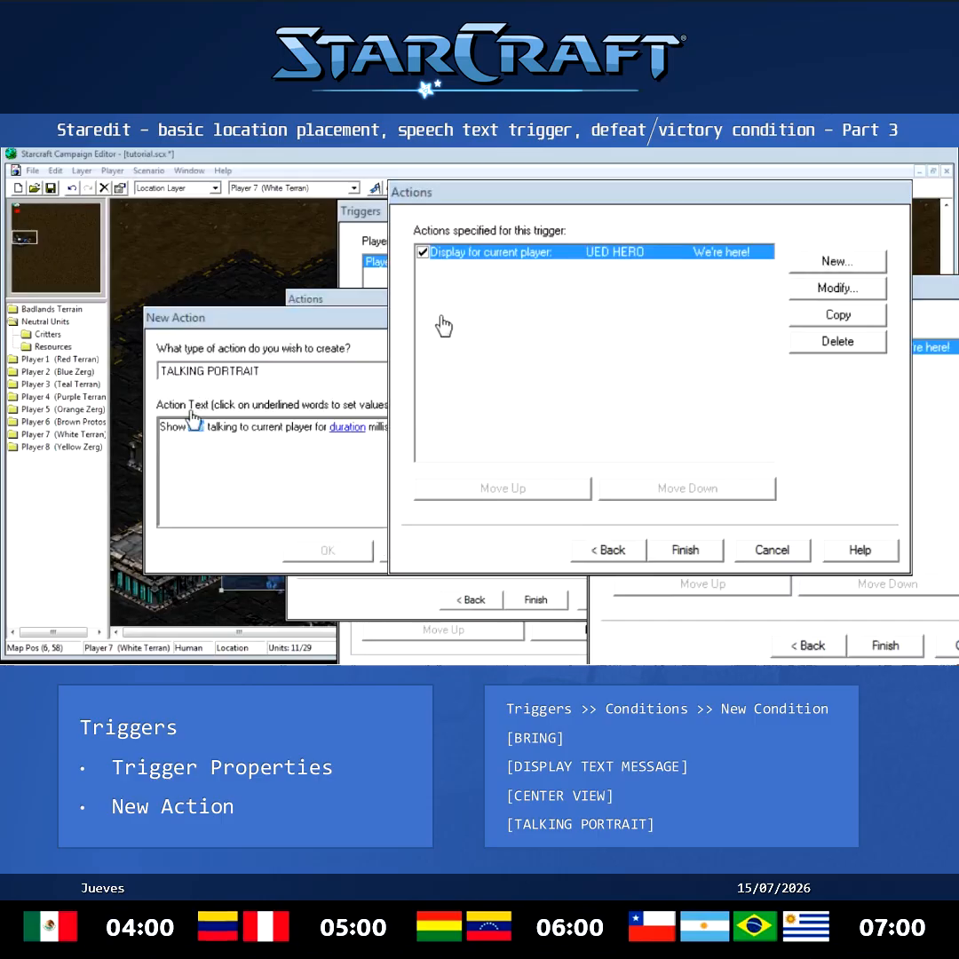
click(164, 505)
click(169, 507)
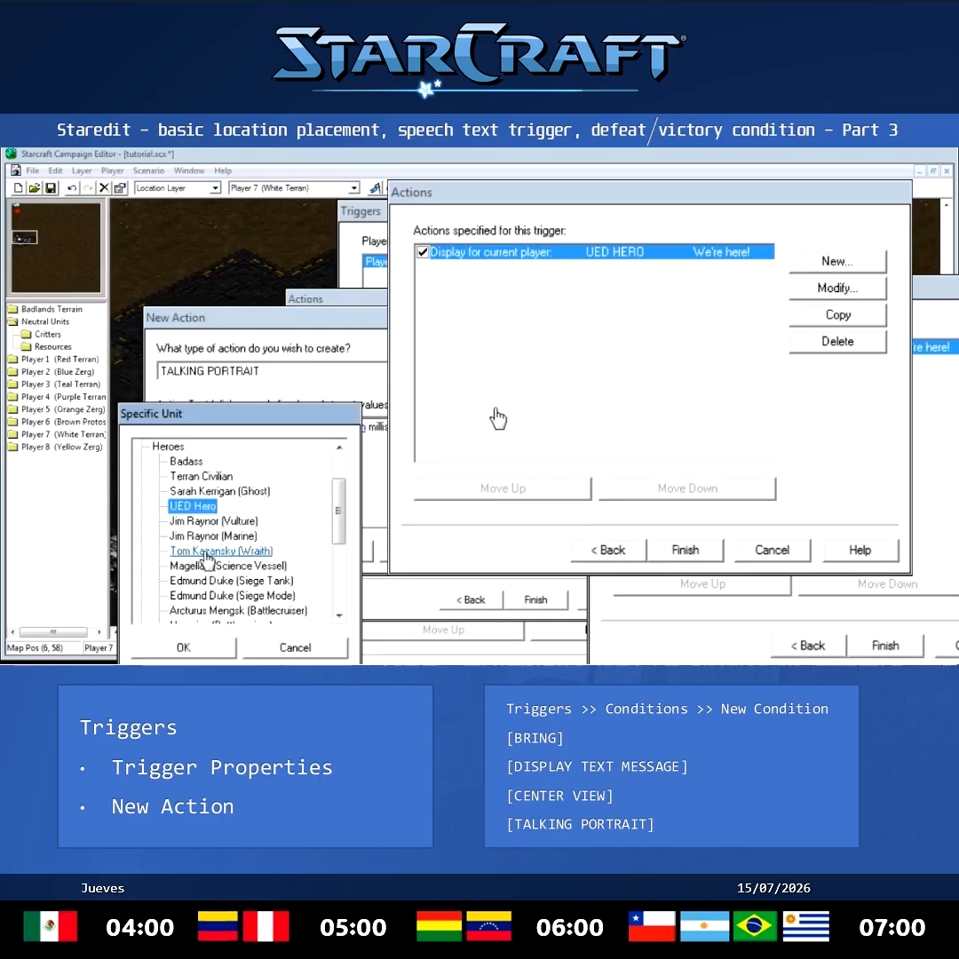
click(189, 651)
click(366, 432)
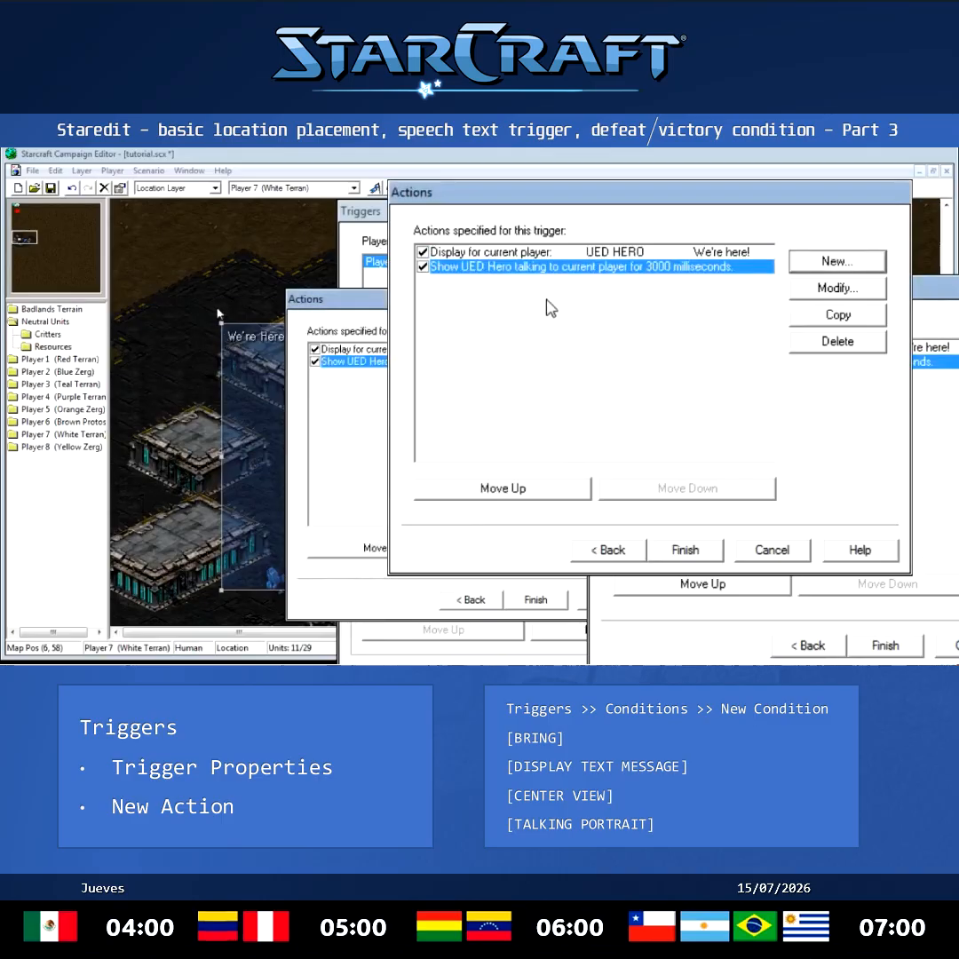
click(535, 491)
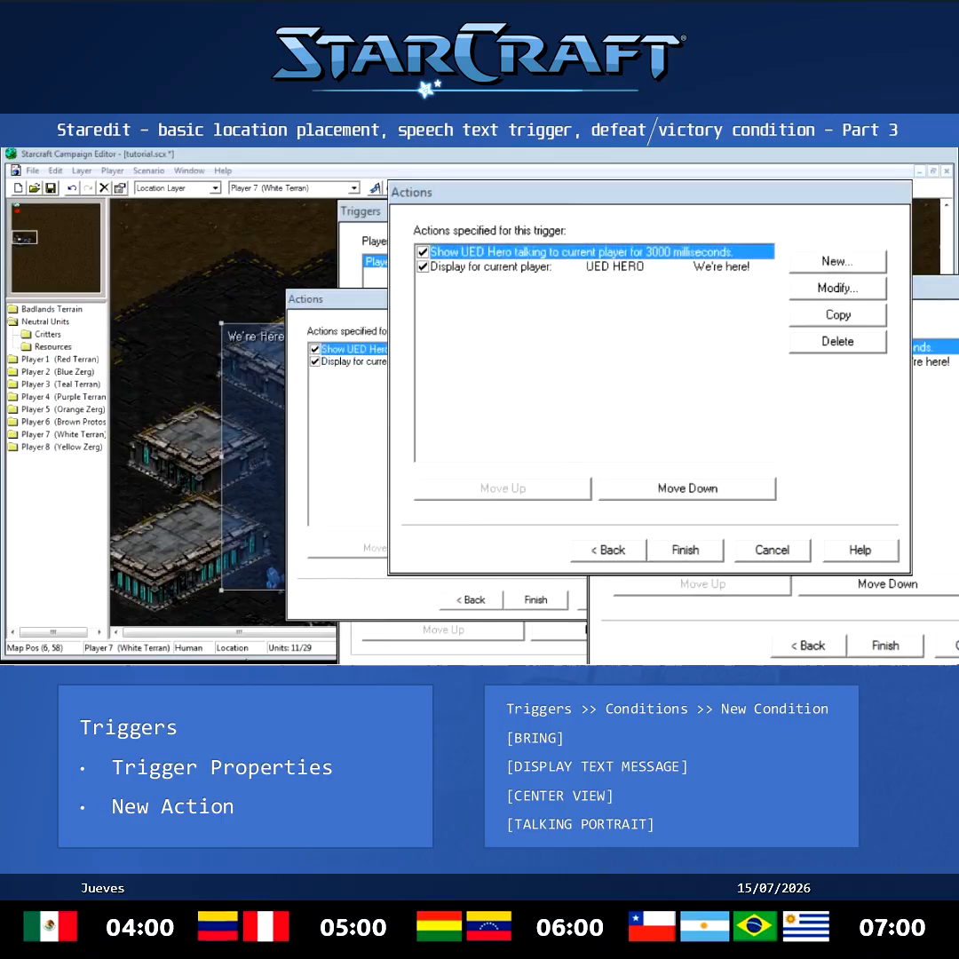
Add a wait action of 4000 milliseconds after the text message.
click(855, 258)
key(w)
click(218, 429)
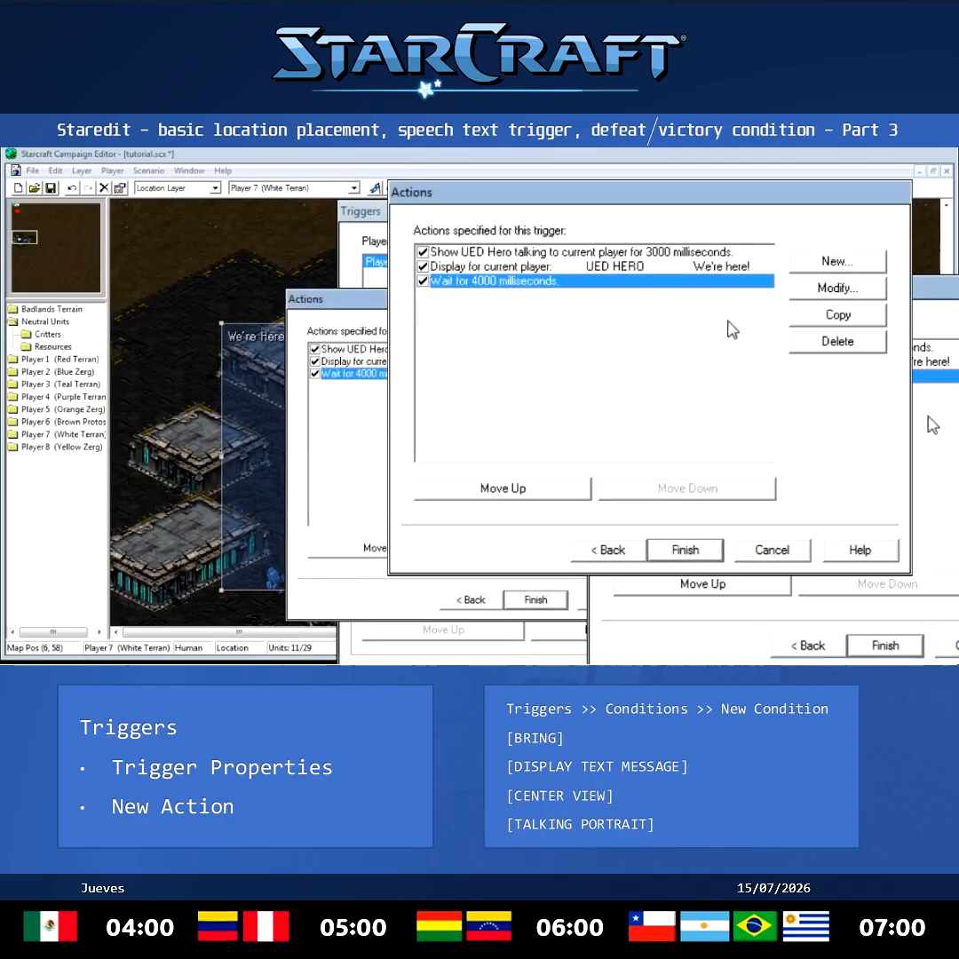
Add a VICTORY action for the current player as the last action and finish creating the trigger.
click(852, 259)
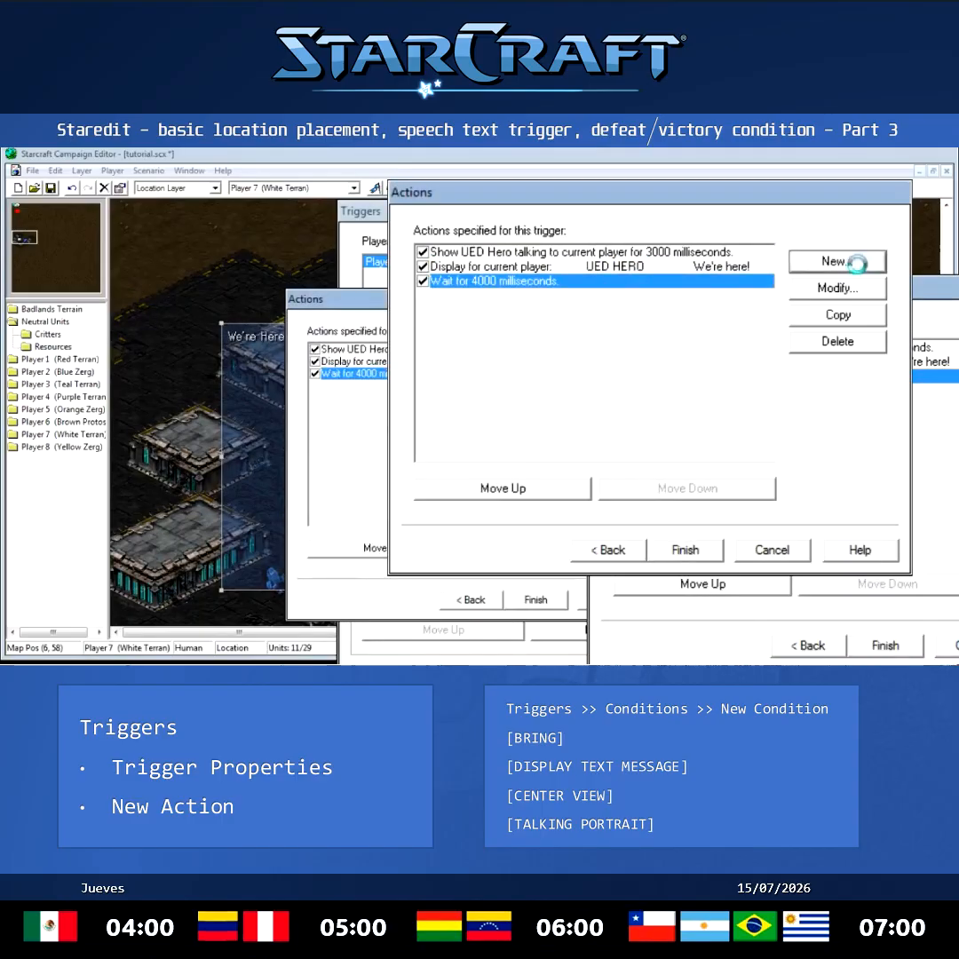
click(317, 429)
key(v)
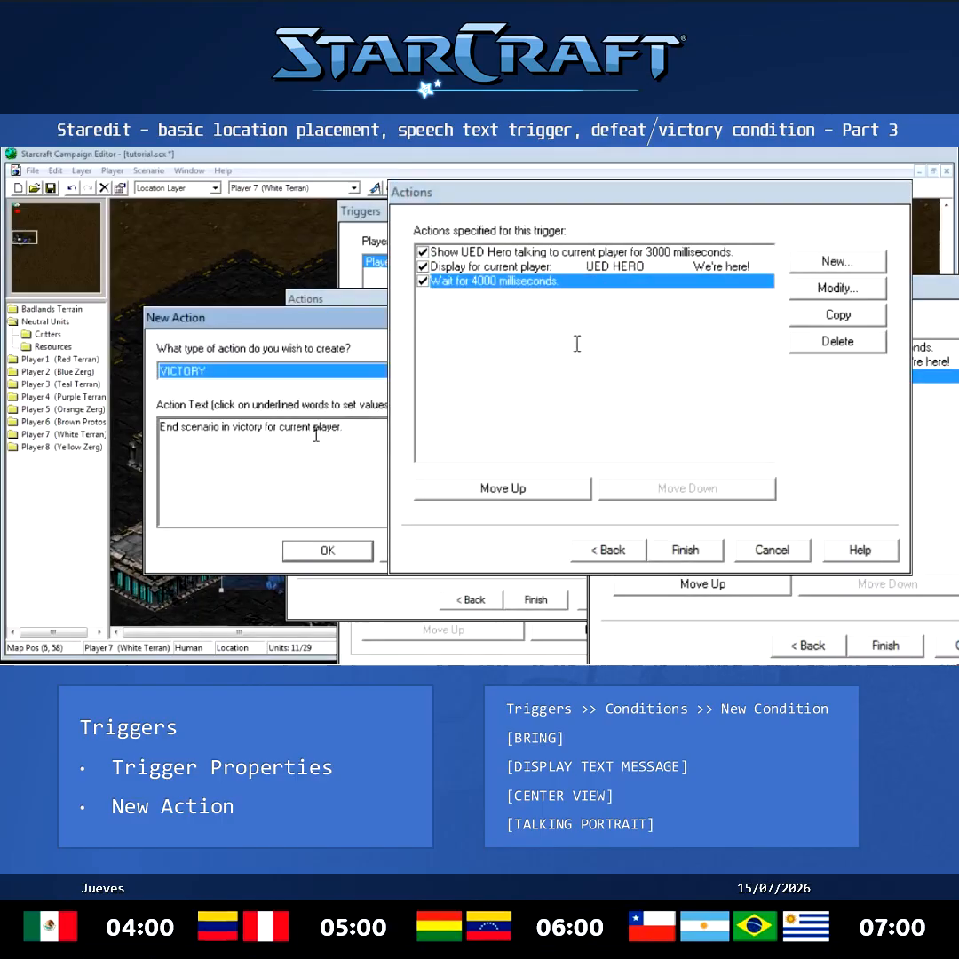
click(341, 552)
click(582, 293)
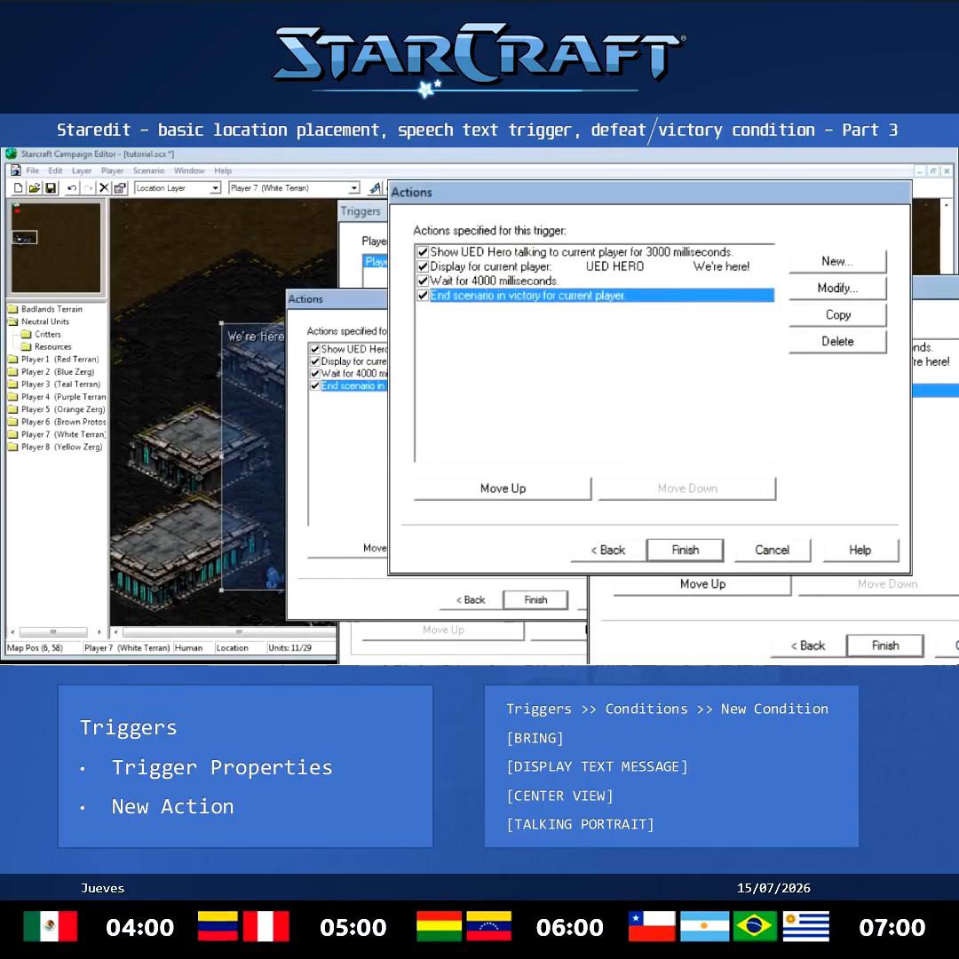
click(685, 550)
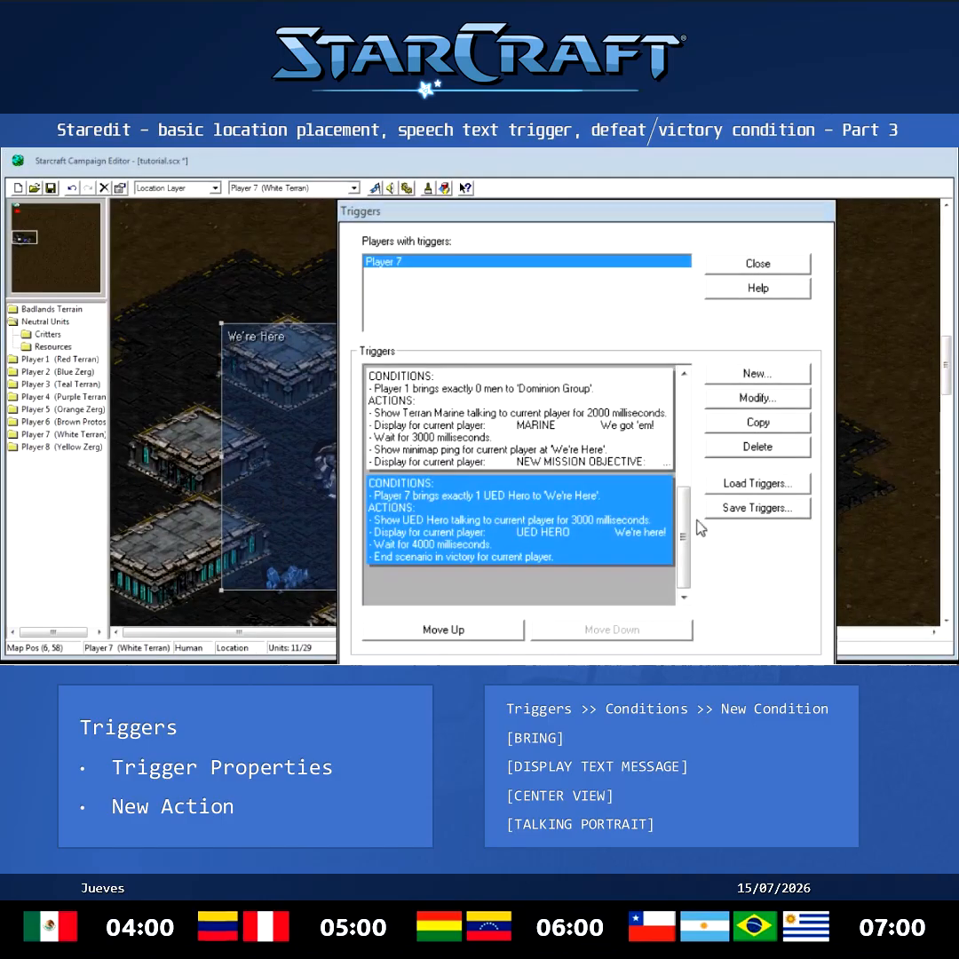
Review all of Player 7's triggers in order, checking the intro, hero-death, Dominion Group and victory conditions and actions.
scroll(689, 528, up, 3)
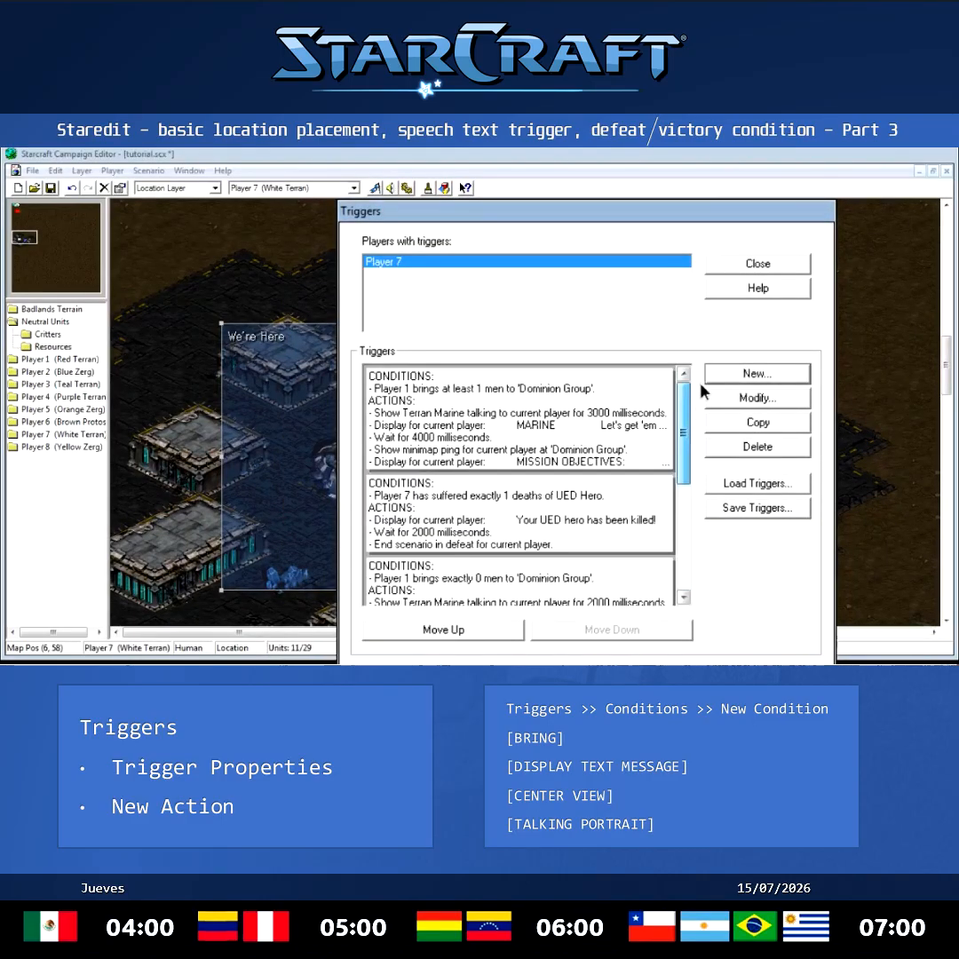
drag(692, 468, 690, 343)
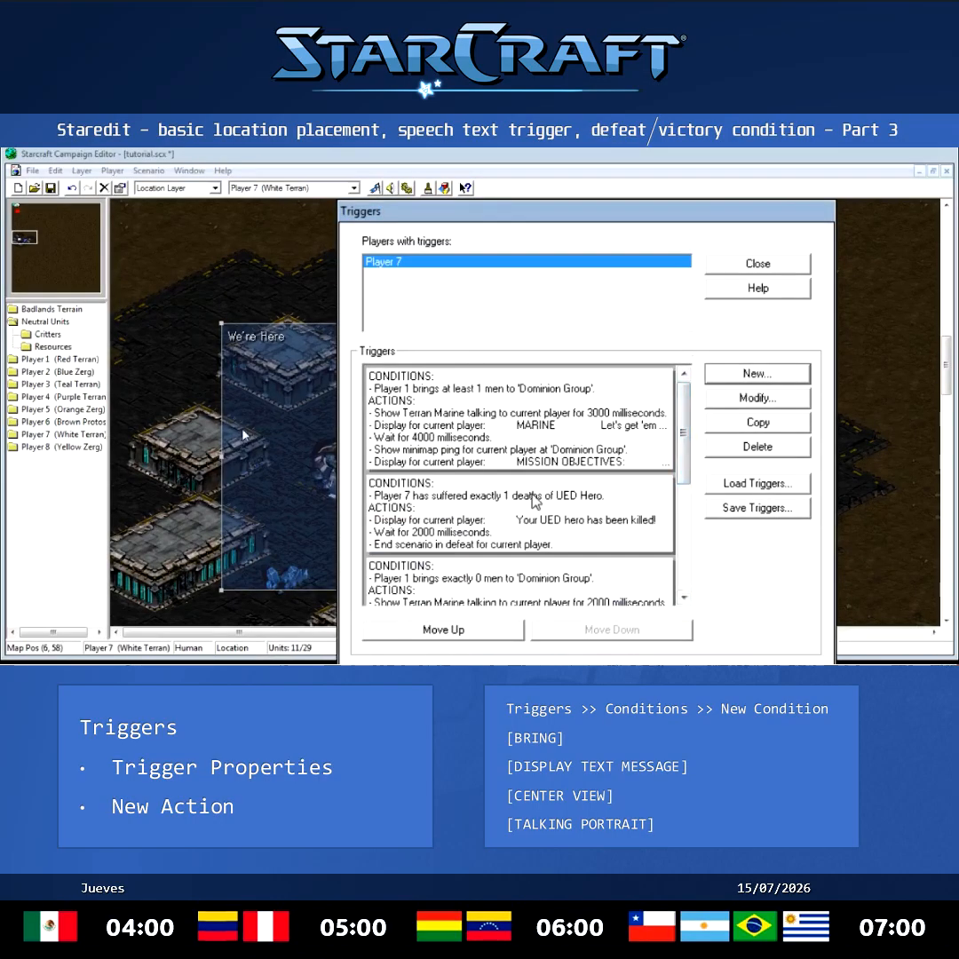
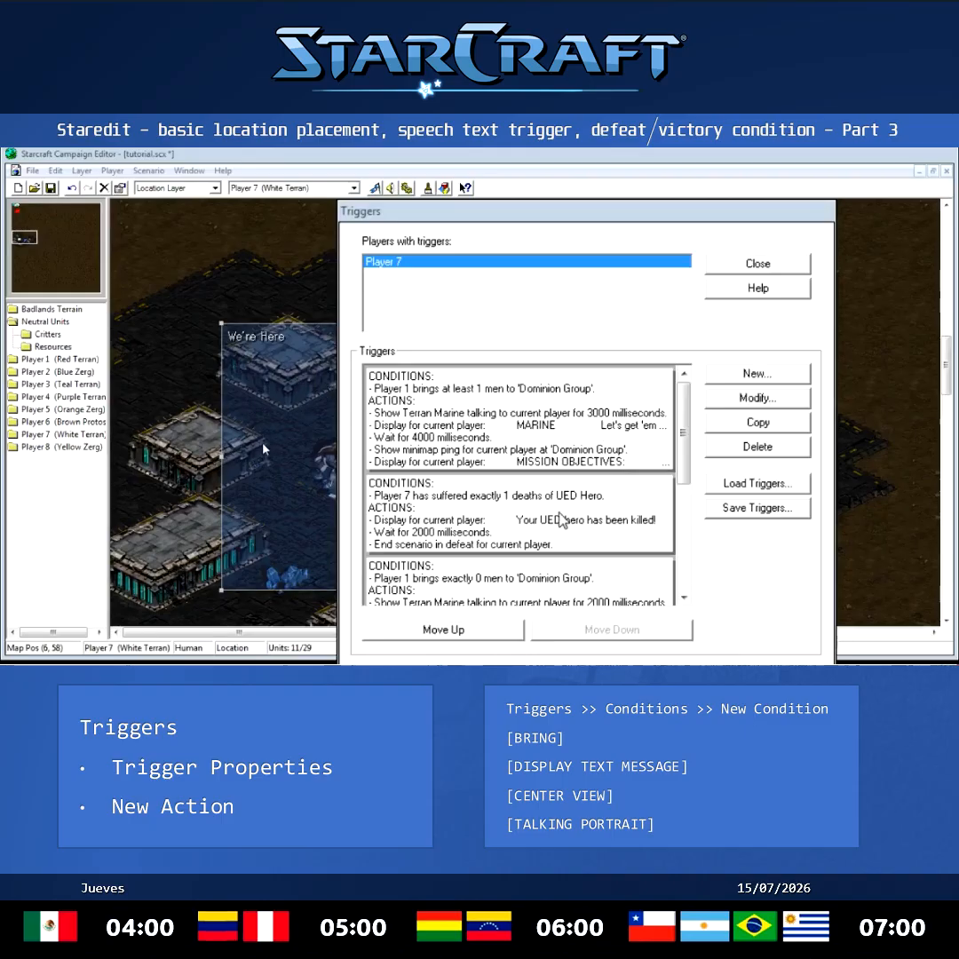
click(561, 521)
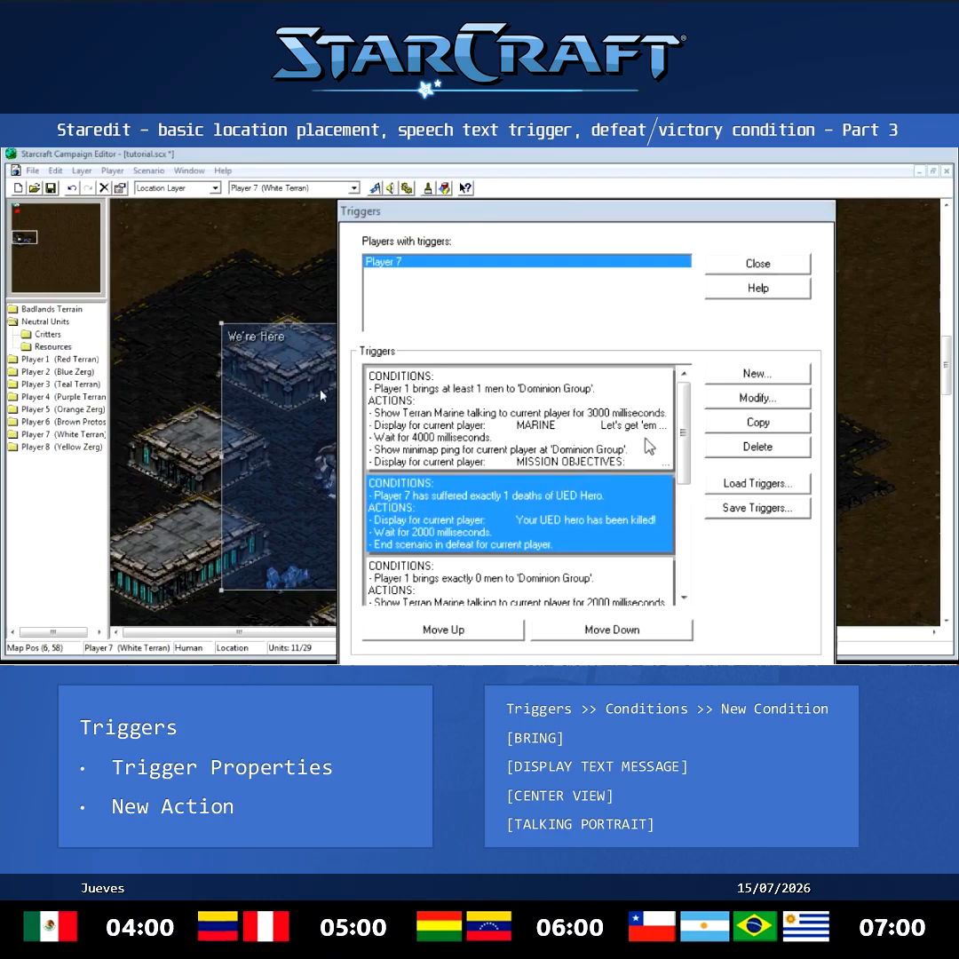
drag(686, 431, 681, 495)
click(553, 487)
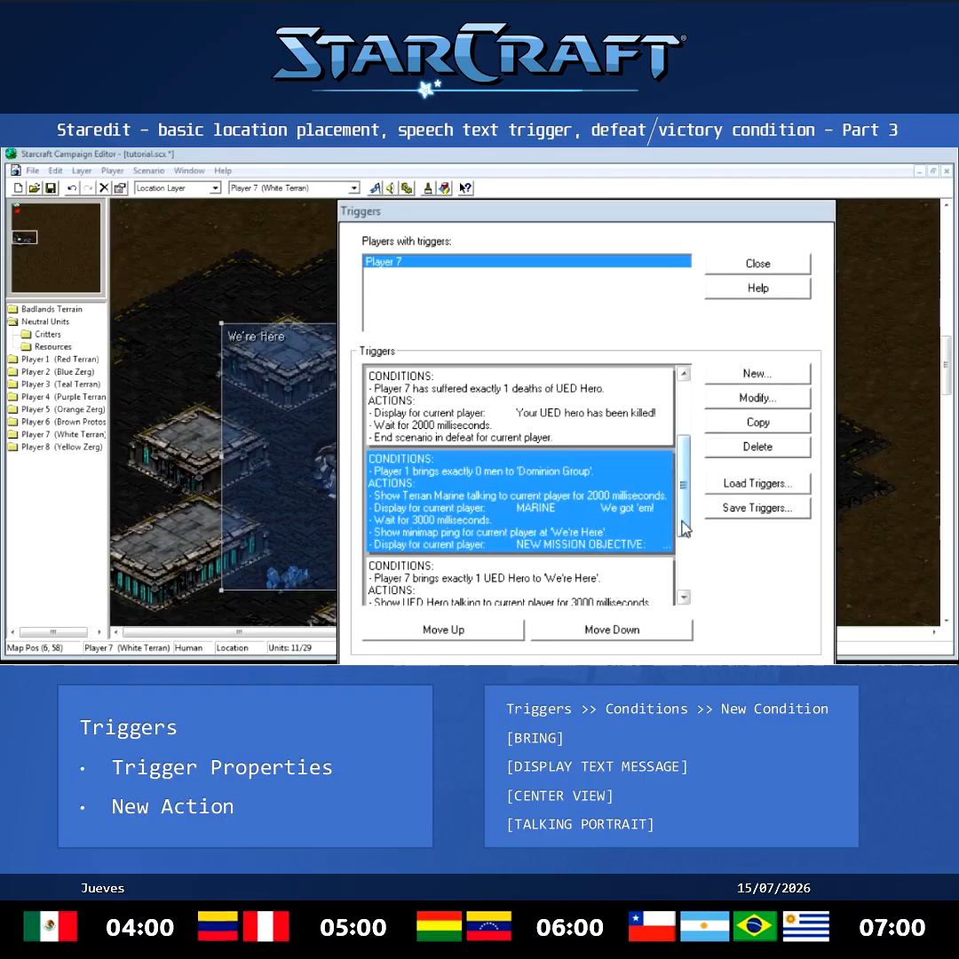
scroll(636, 533, down, 1)
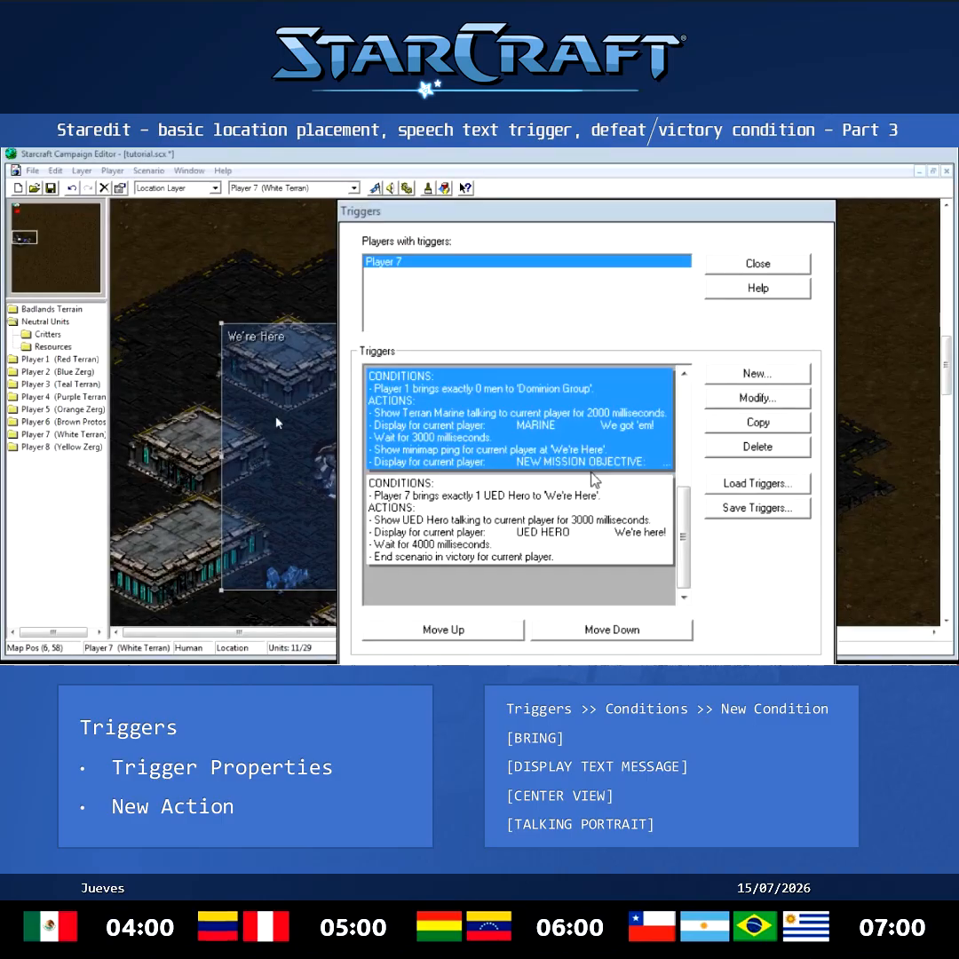
drag(687, 508, 697, 422)
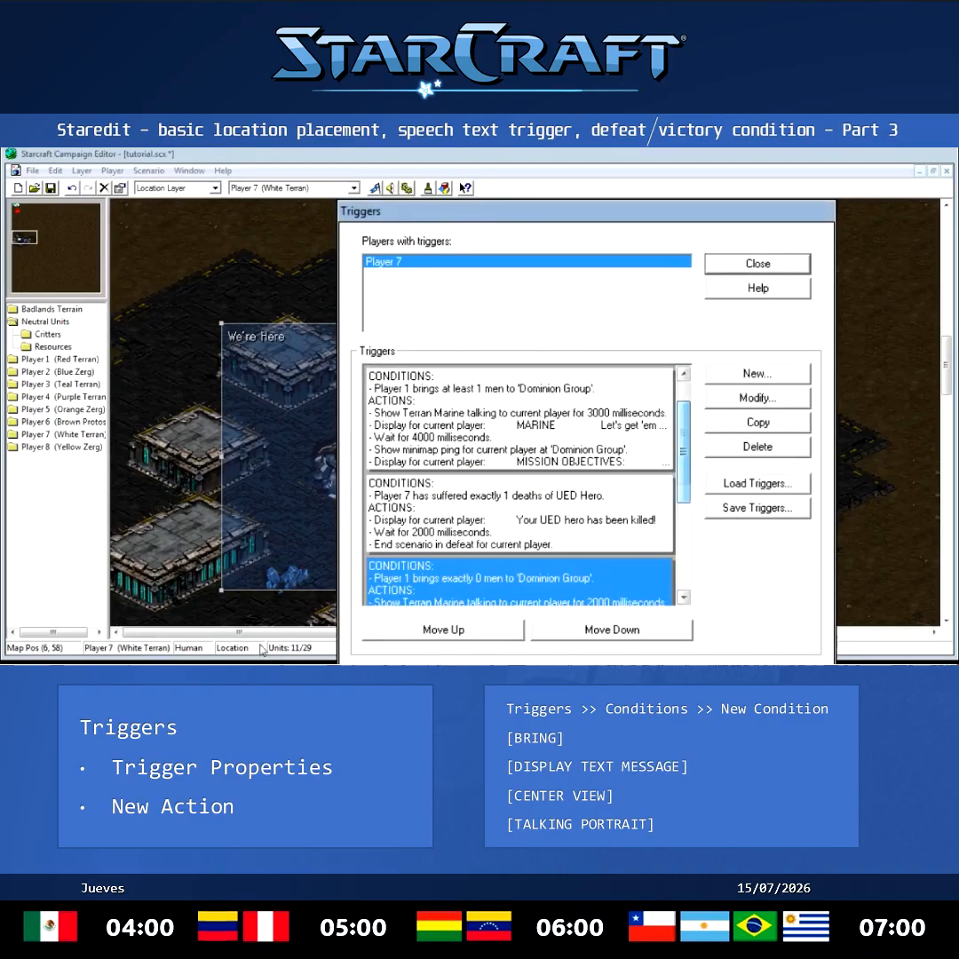
click(540, 505)
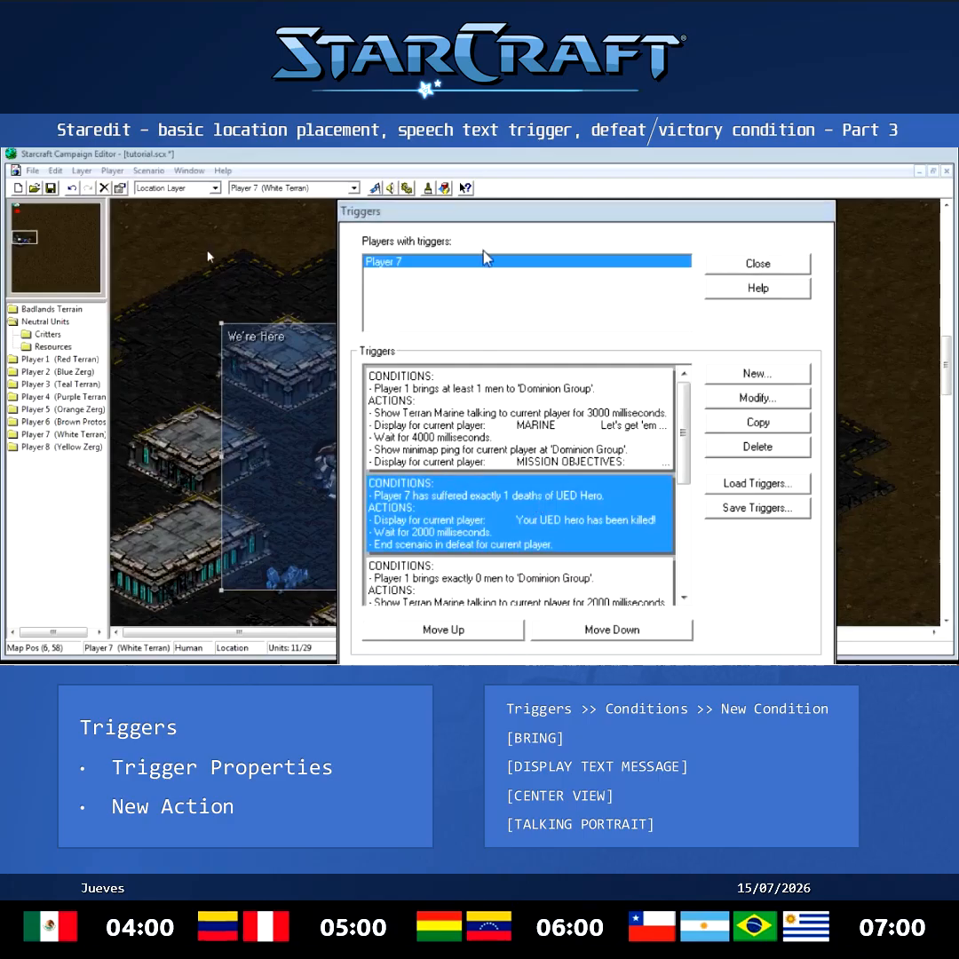
Add a SET NEXT SCENARIO action loading tutorial.scx from the mymaps folder to the hero-death defeat trigger and confirm the trigger.
double_click(461, 521)
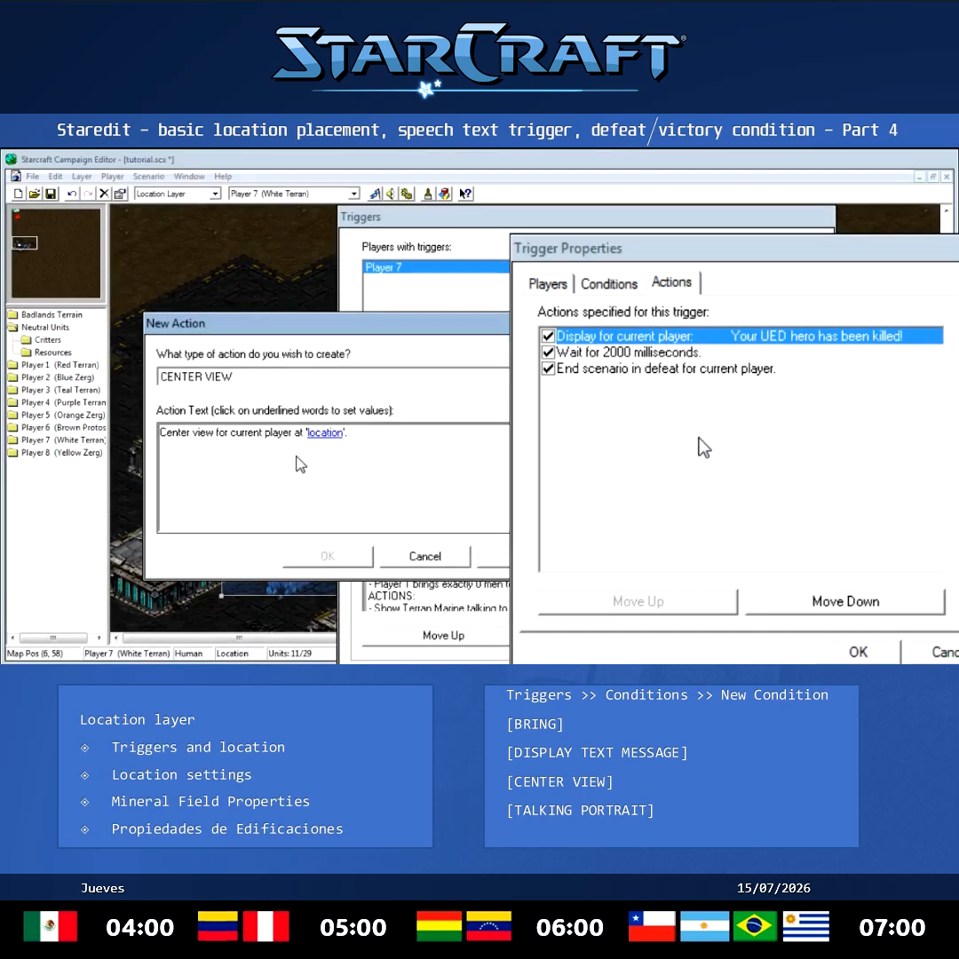
click(296, 457)
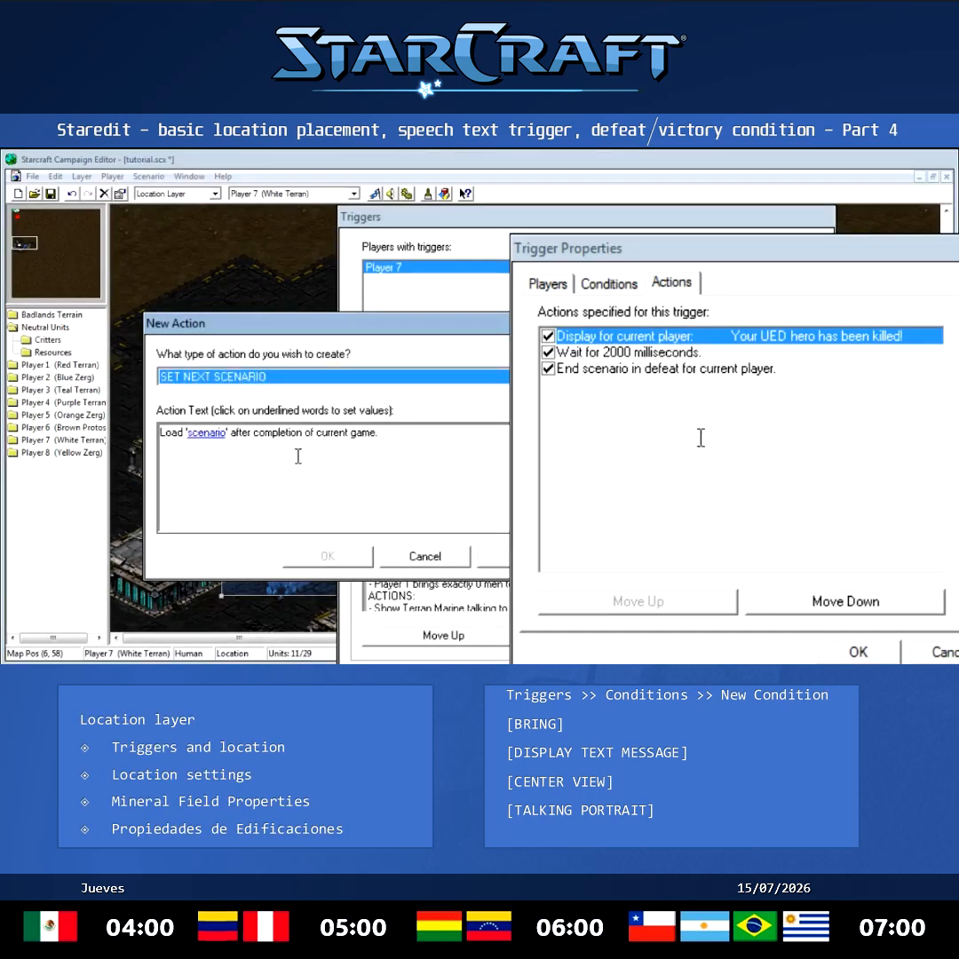
click(196, 444)
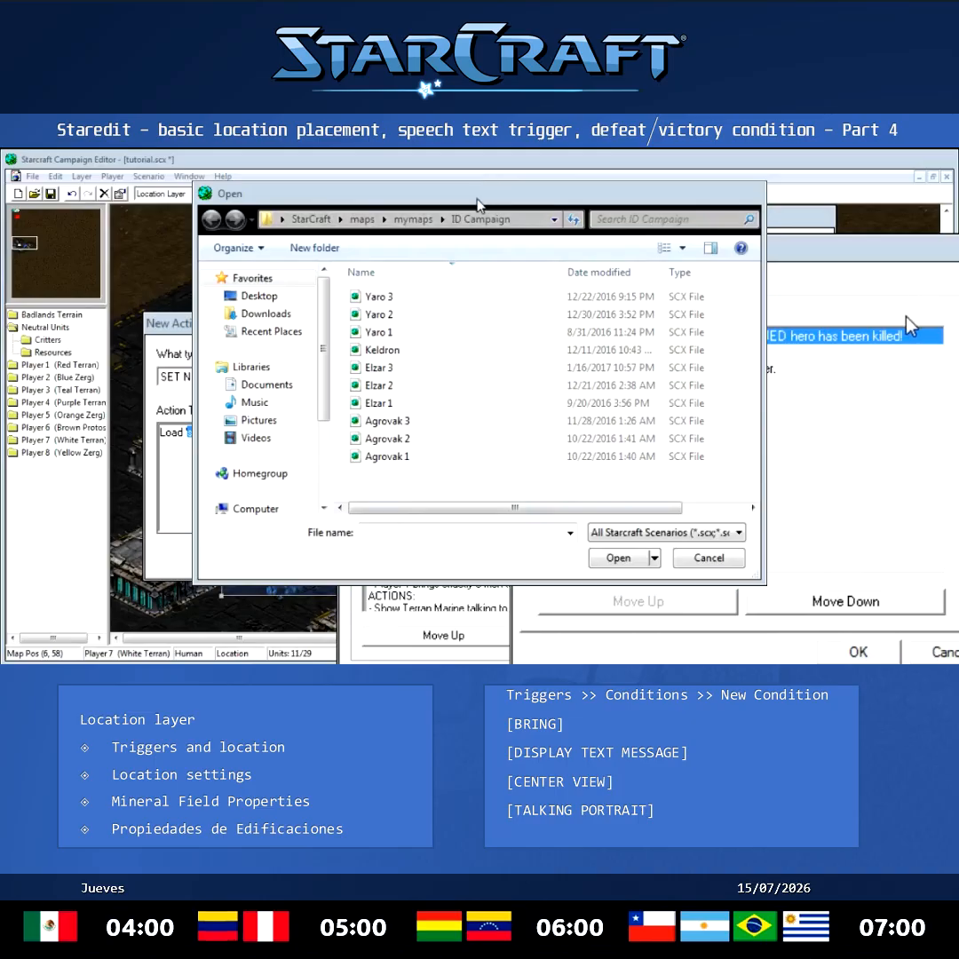
click(414, 218)
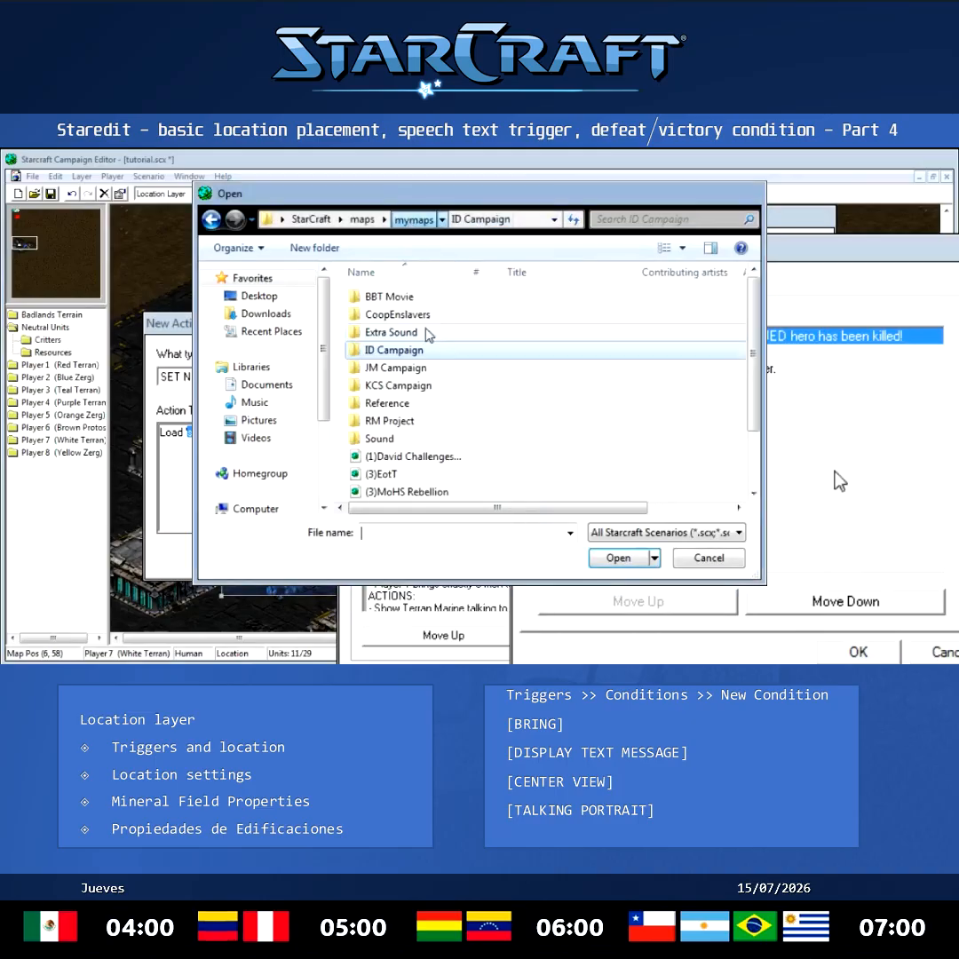
click(410, 456)
scroll(438, 475, down, 2)
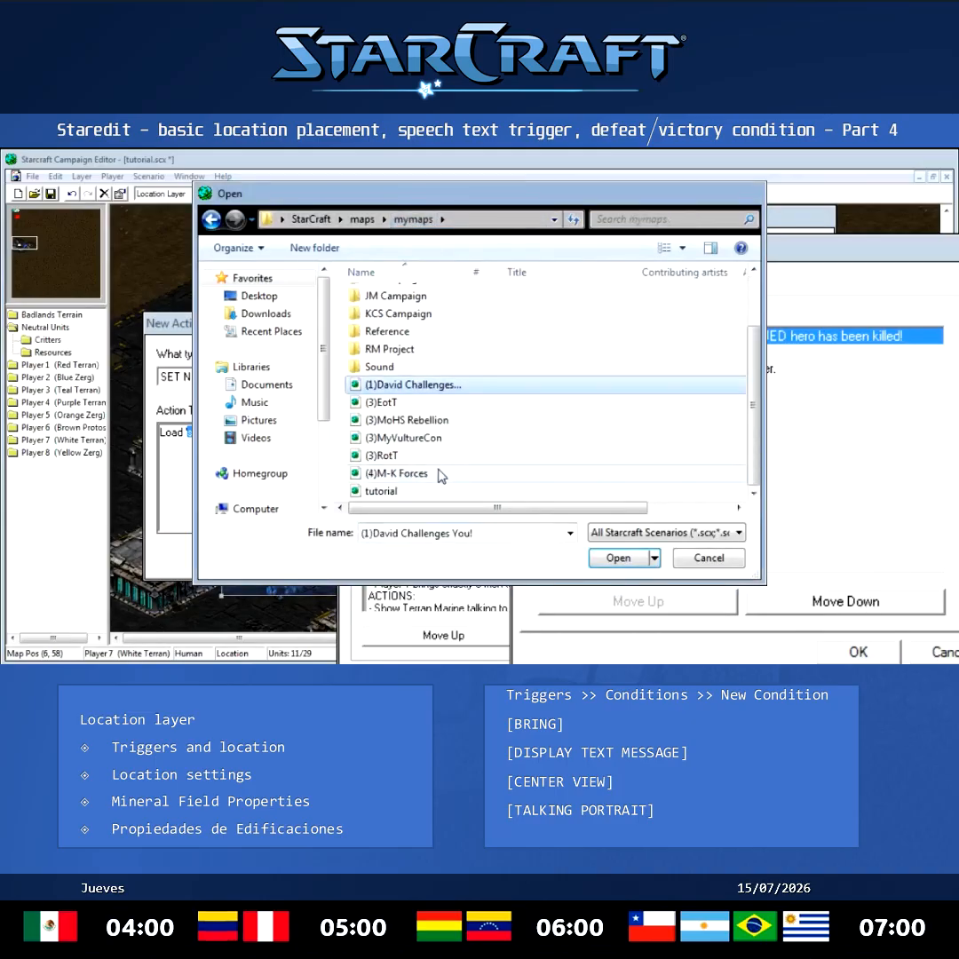
double_click(391, 492)
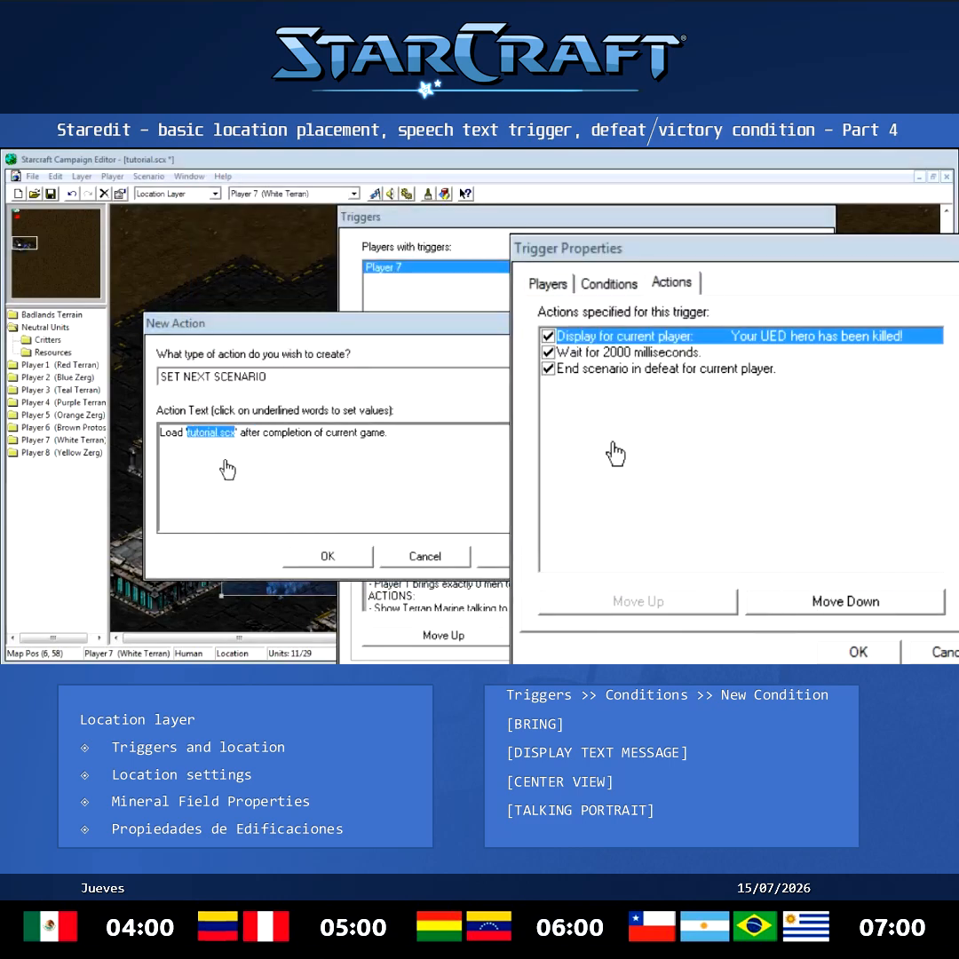
click(326, 560)
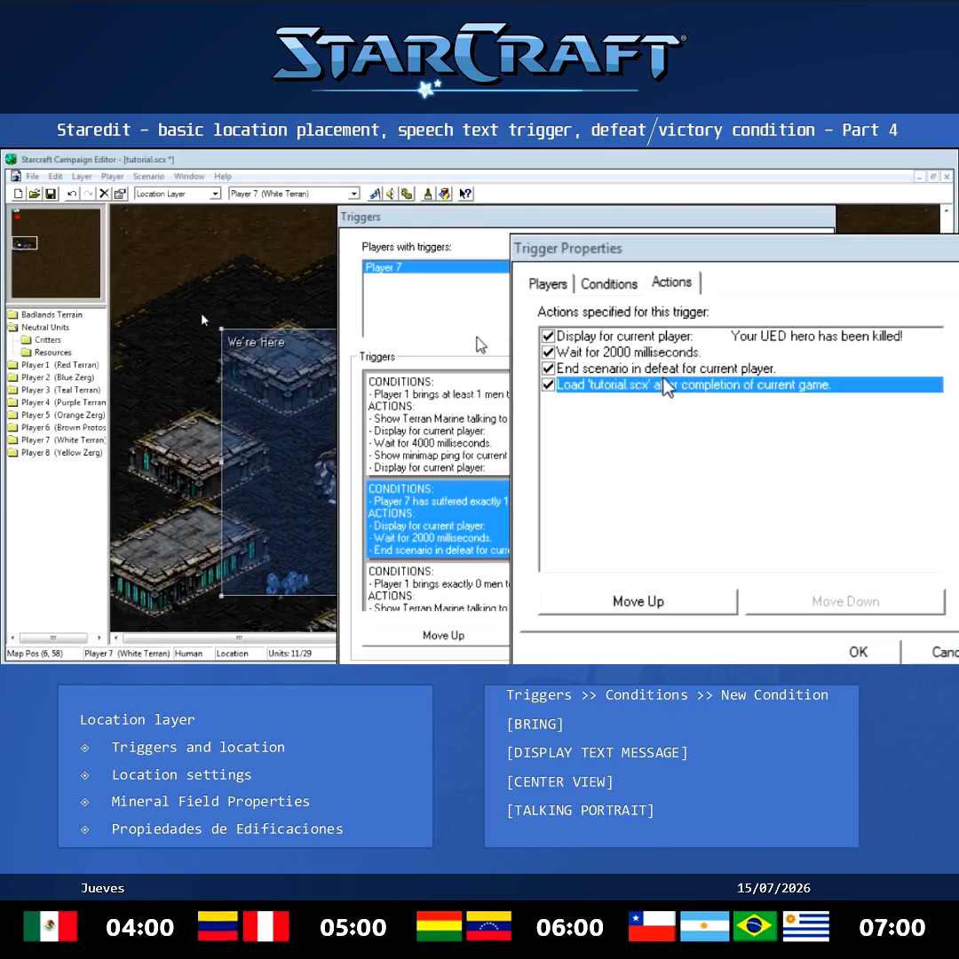
click(858, 653)
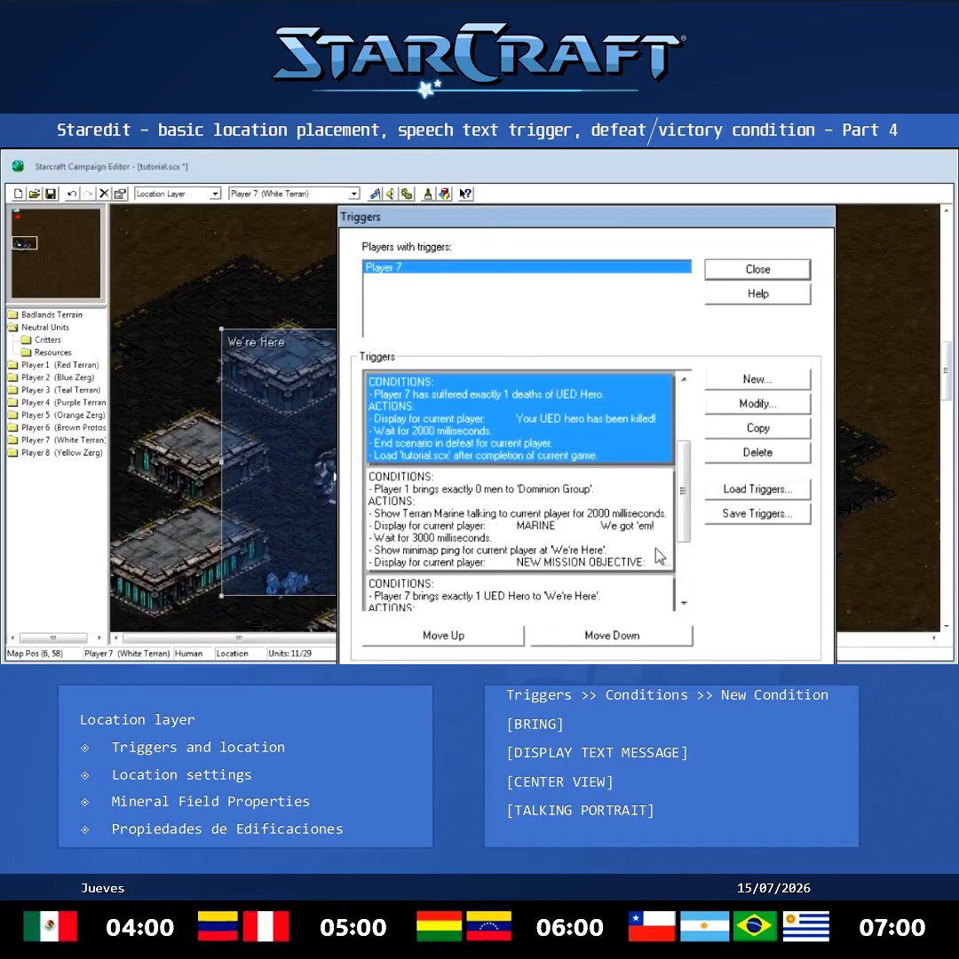
Check the Dominion Group and victory triggers, close the trigger list and save the map.
drag(685, 530, 686, 598)
click(489, 554)
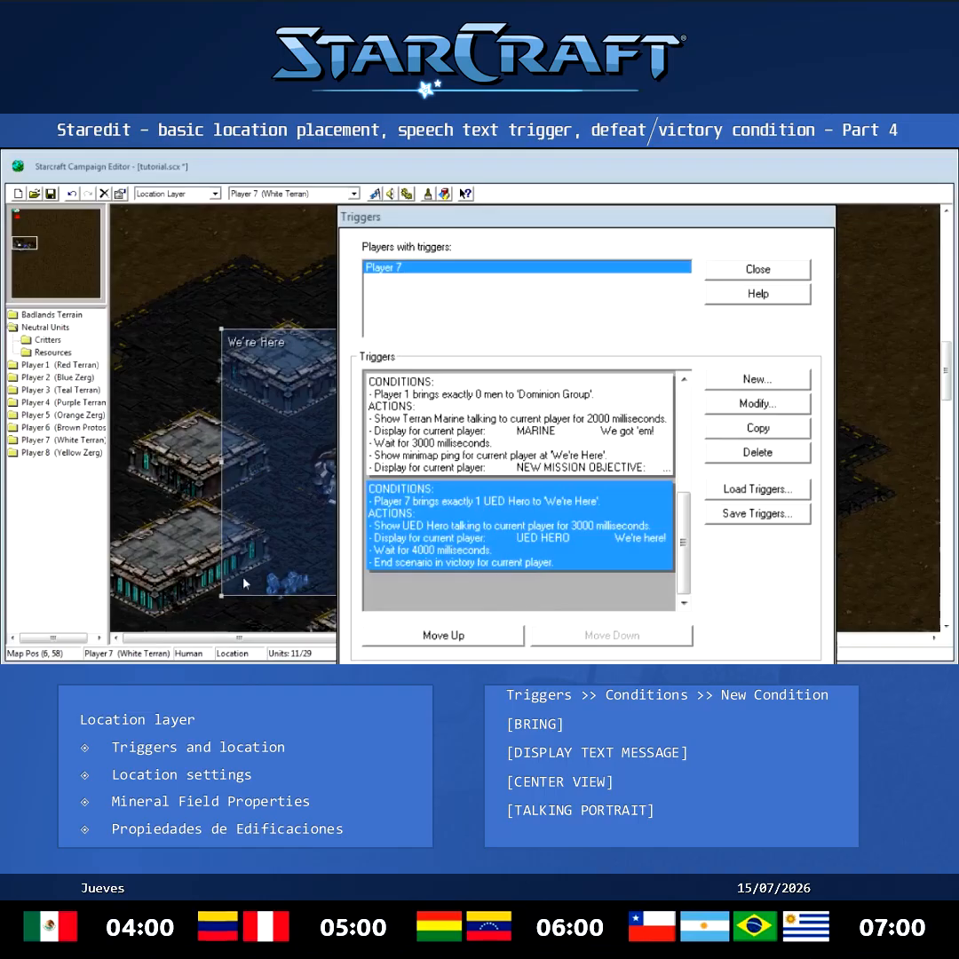
drag(686, 523, 688, 475)
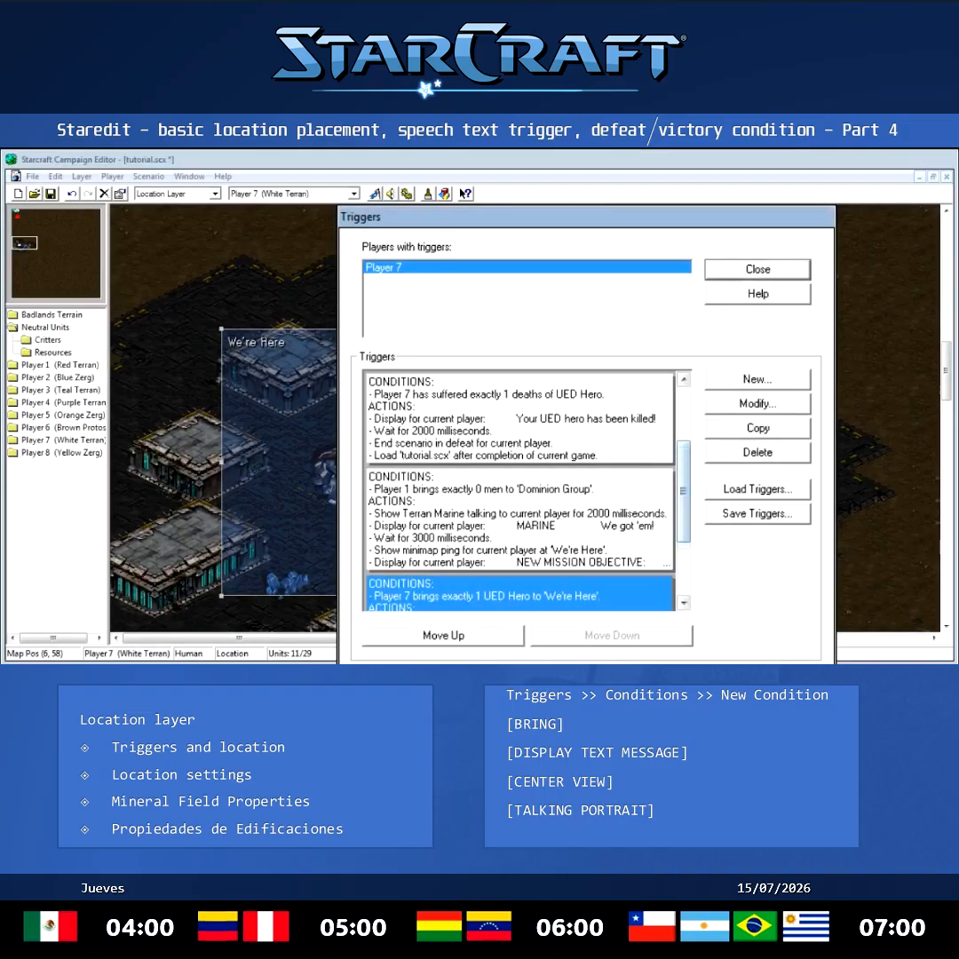
scroll(680, 488, down, 2)
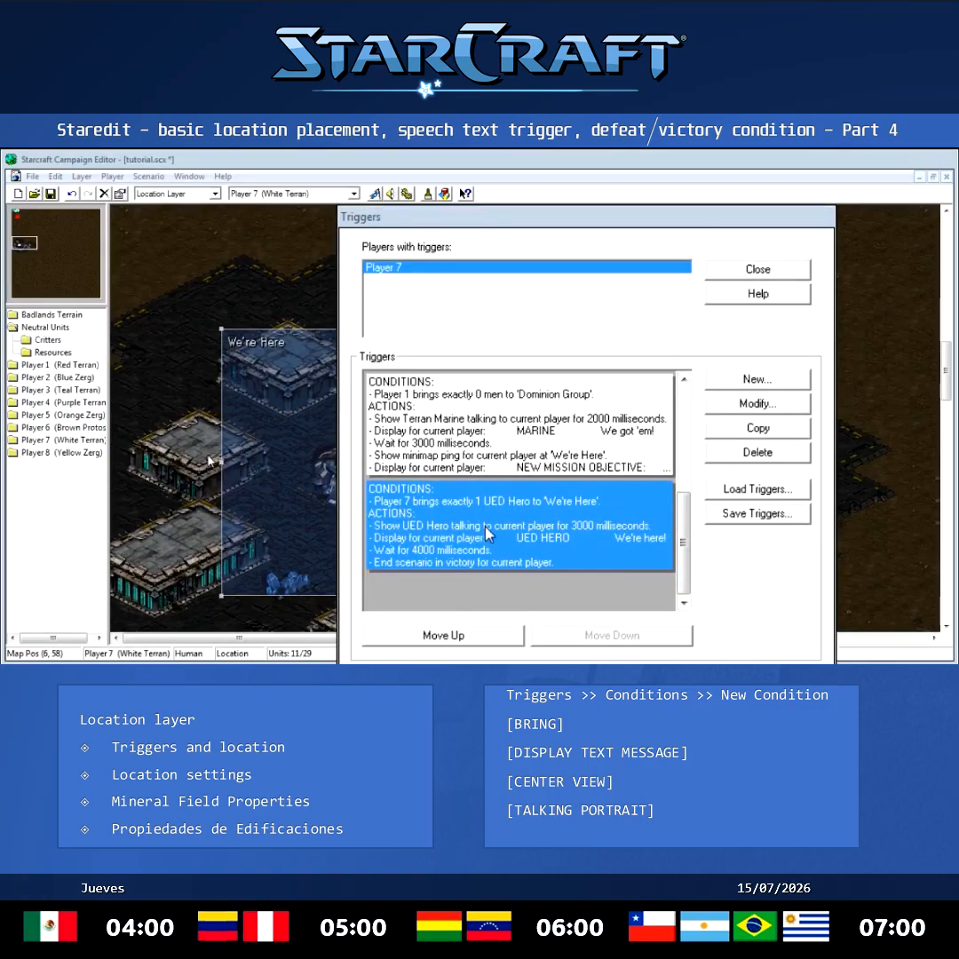
click(728, 276)
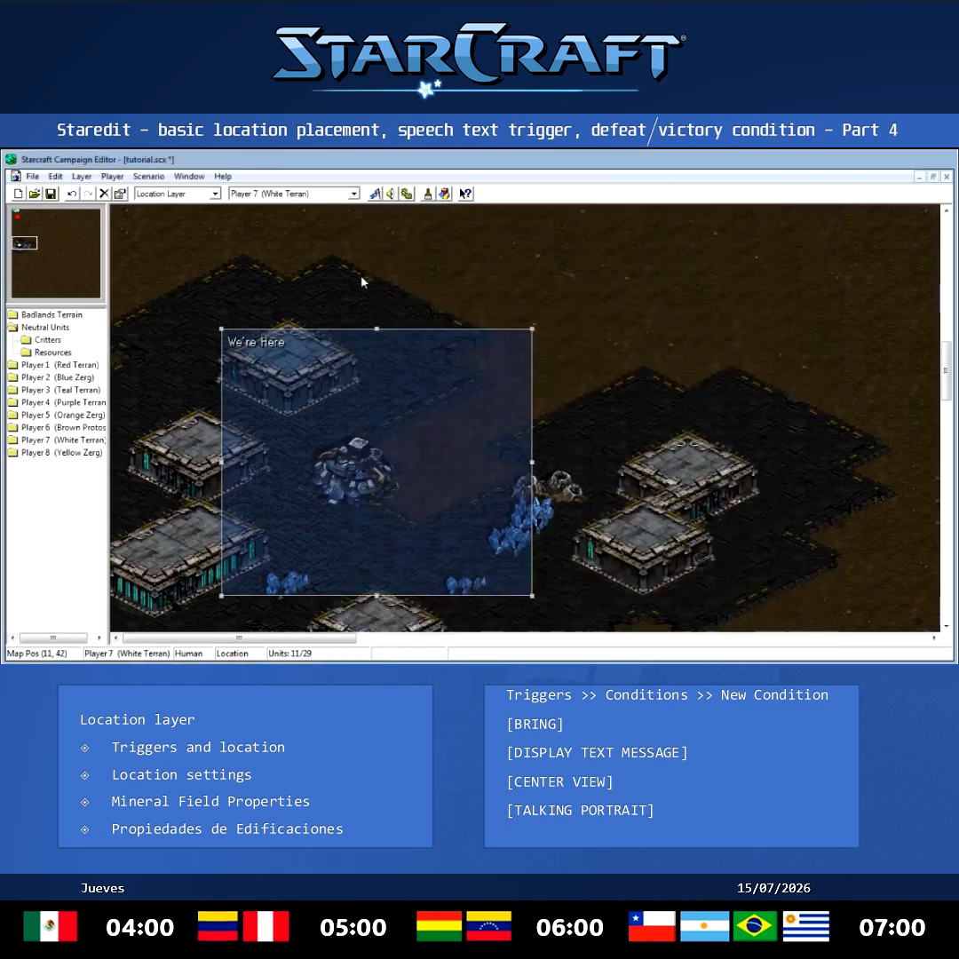
click(48, 193)
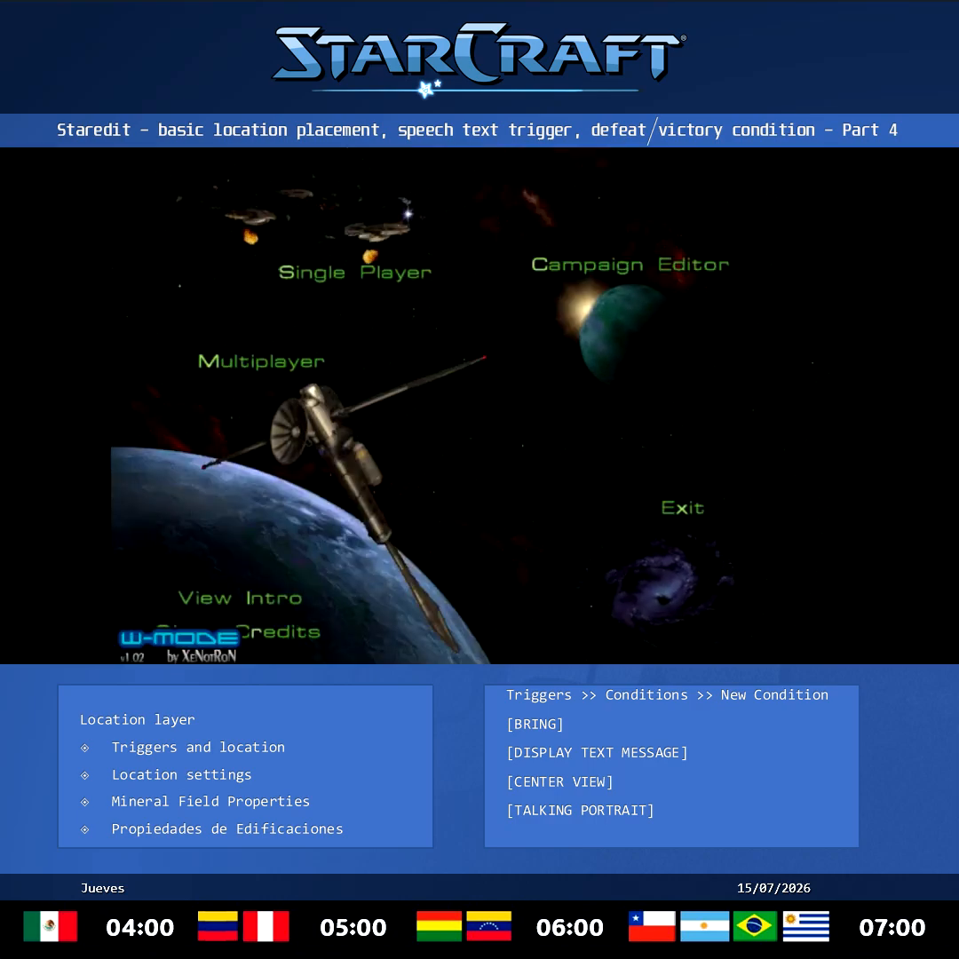
Switch to StarCraft and start a single-player game on tutorial.scx from the mymaps folder.
click(336, 273)
click(528, 471)
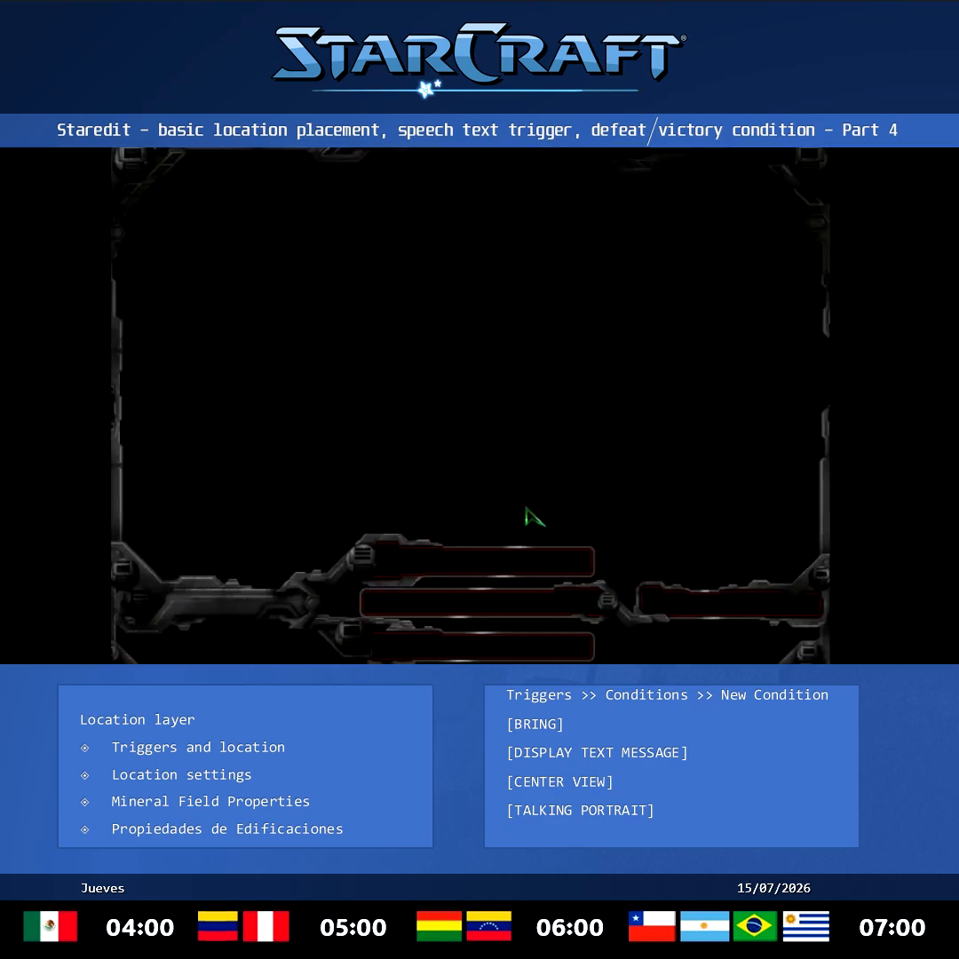
scroll(324, 340, down, 2)
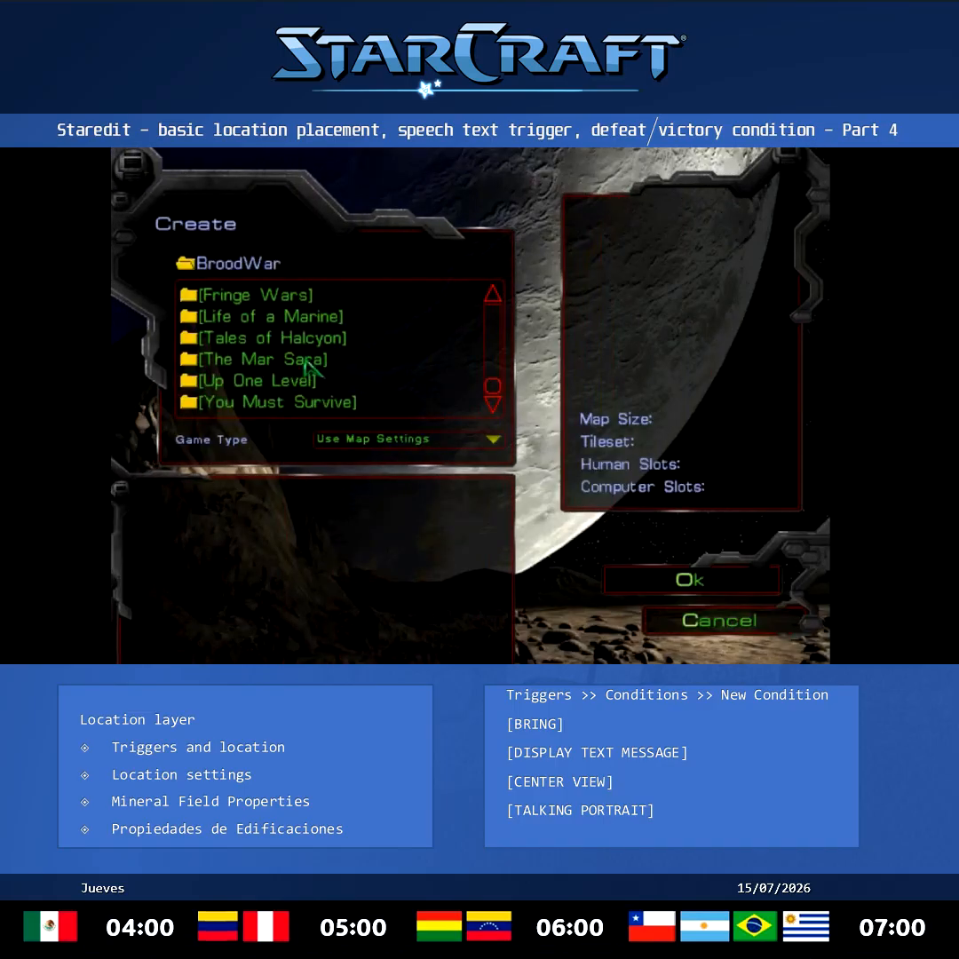
click(295, 393)
double_click(293, 384)
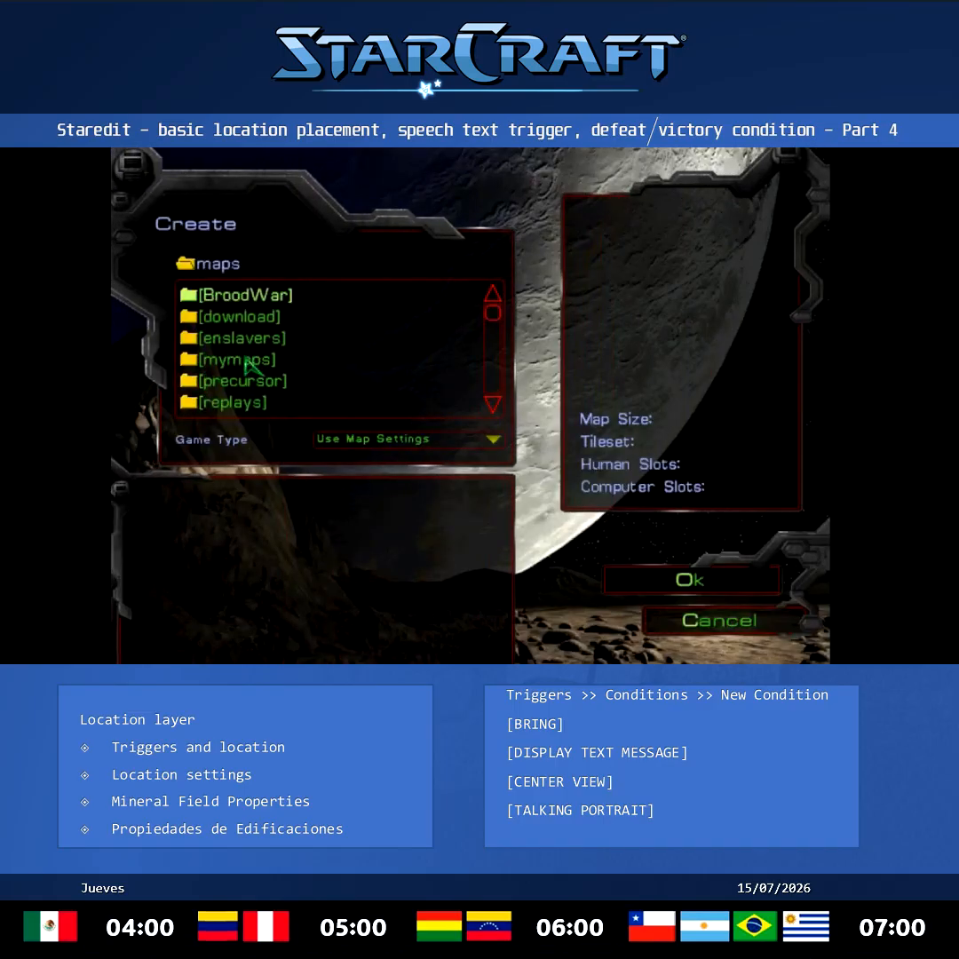
double_click(241, 360)
scroll(267, 373, down, 3)
click(286, 405)
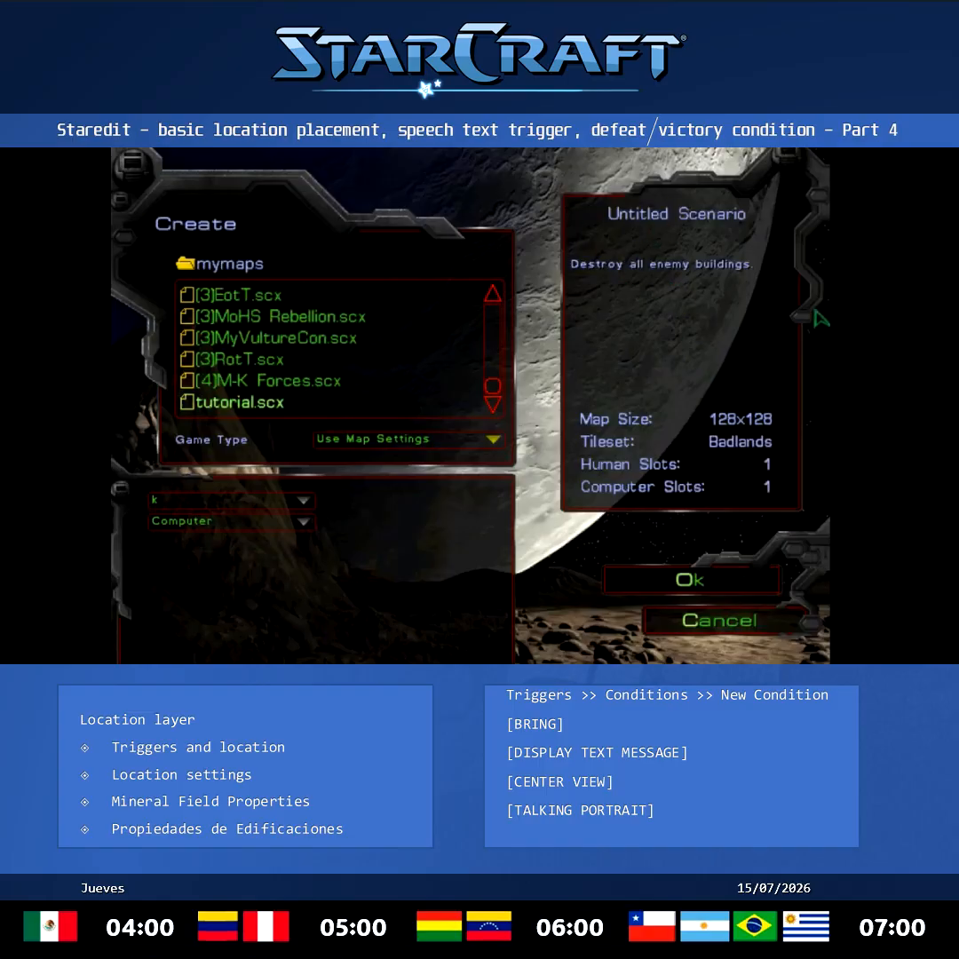
click(620, 579)
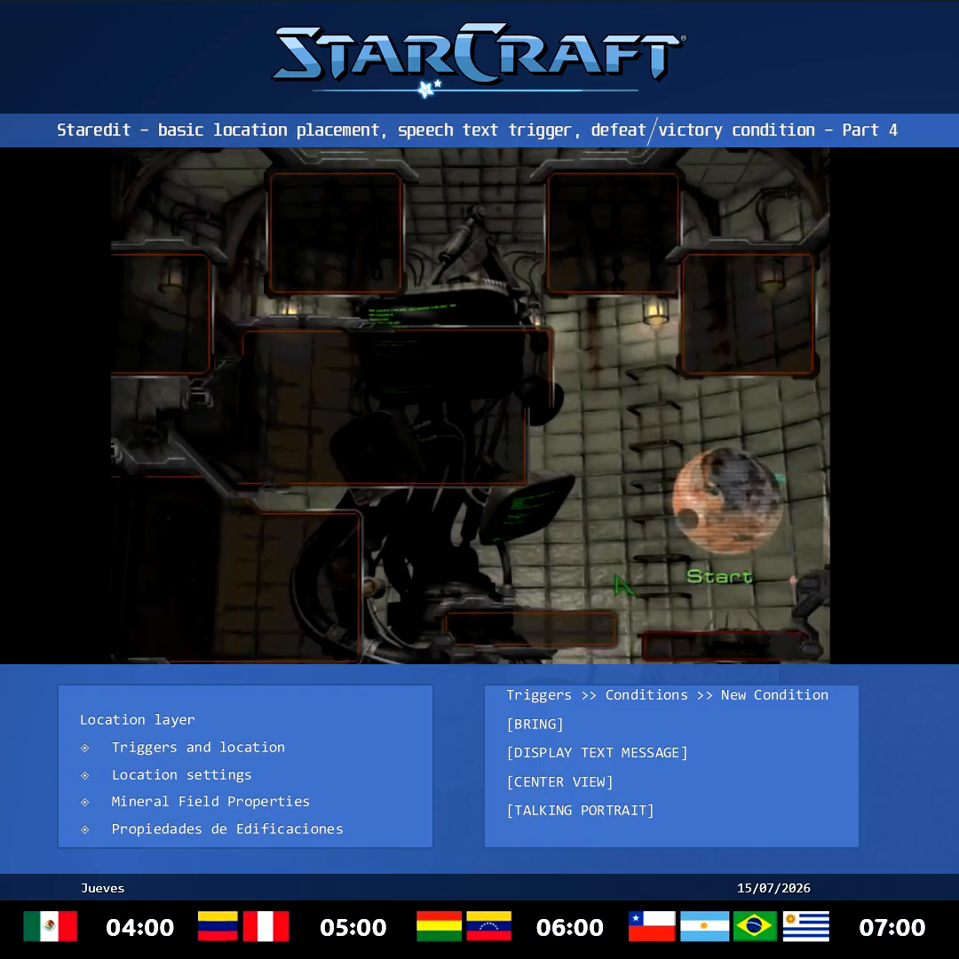
click(690, 474)
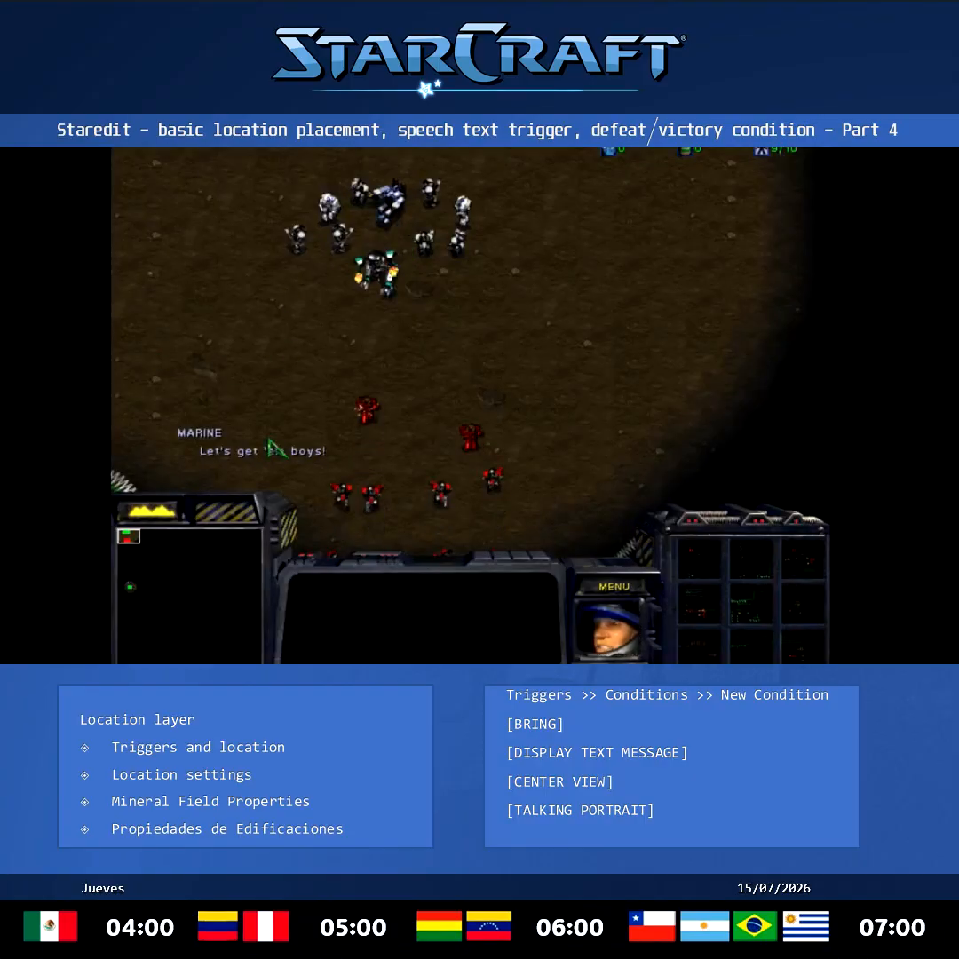
Order the whole UED squad to attack the red Dominion troops south of it and reposition individual units.
drag(269, 174, 487, 306)
key(a)
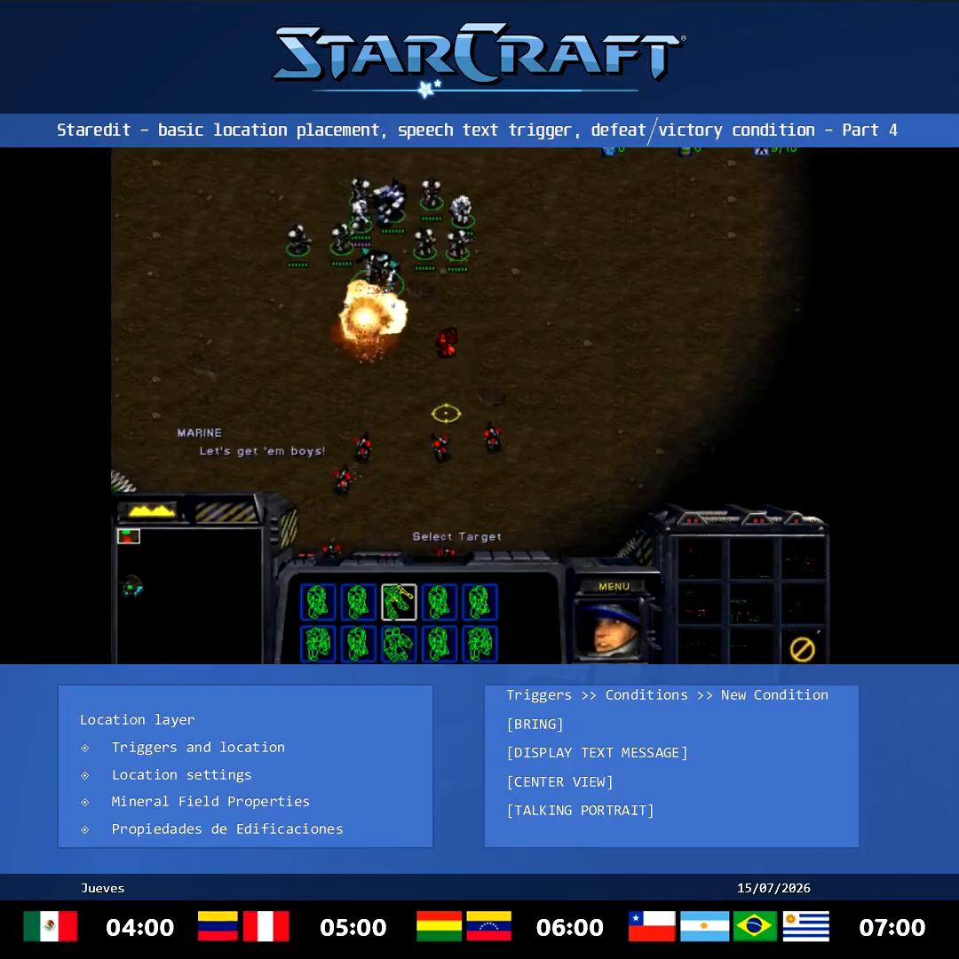
click(445, 413)
click(380, 277)
click(448, 213)
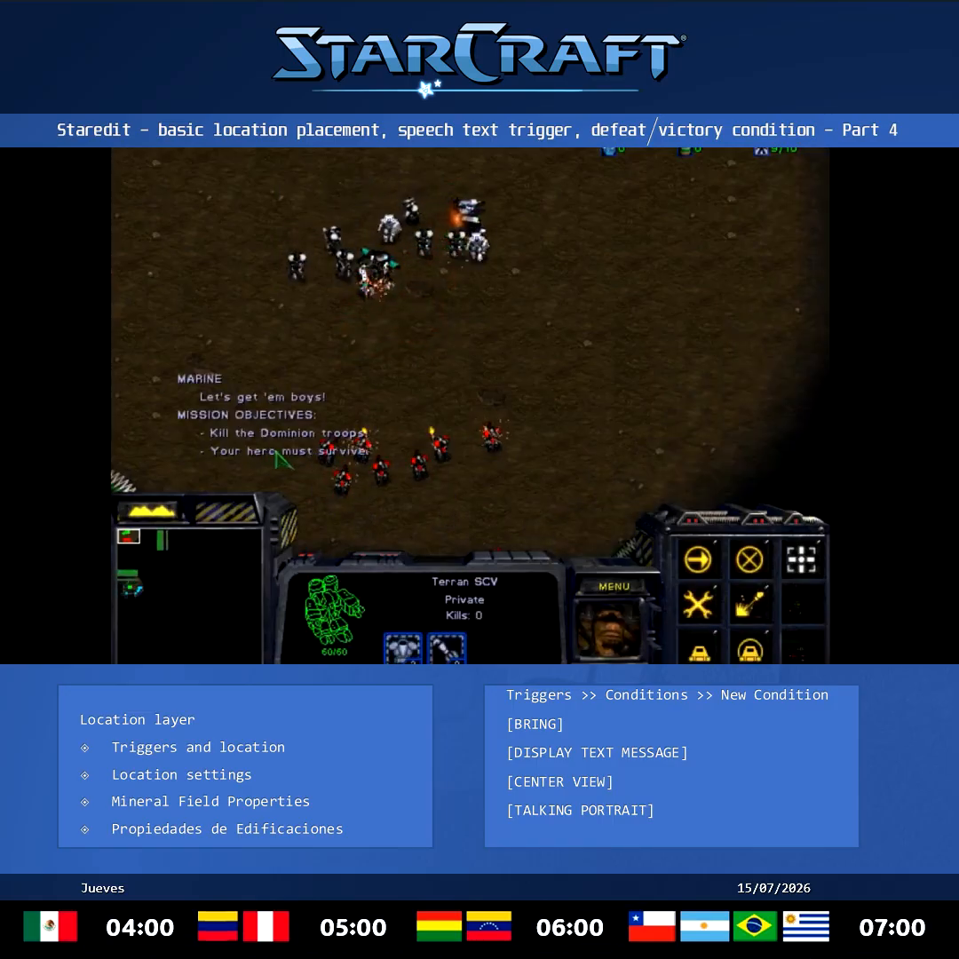
click(440, 456)
Reselect the UED squad, including the hero, and continue the fight against the remaining Dominion troops.
drag(191, 170, 506, 366)
key(a)
click(329, 332)
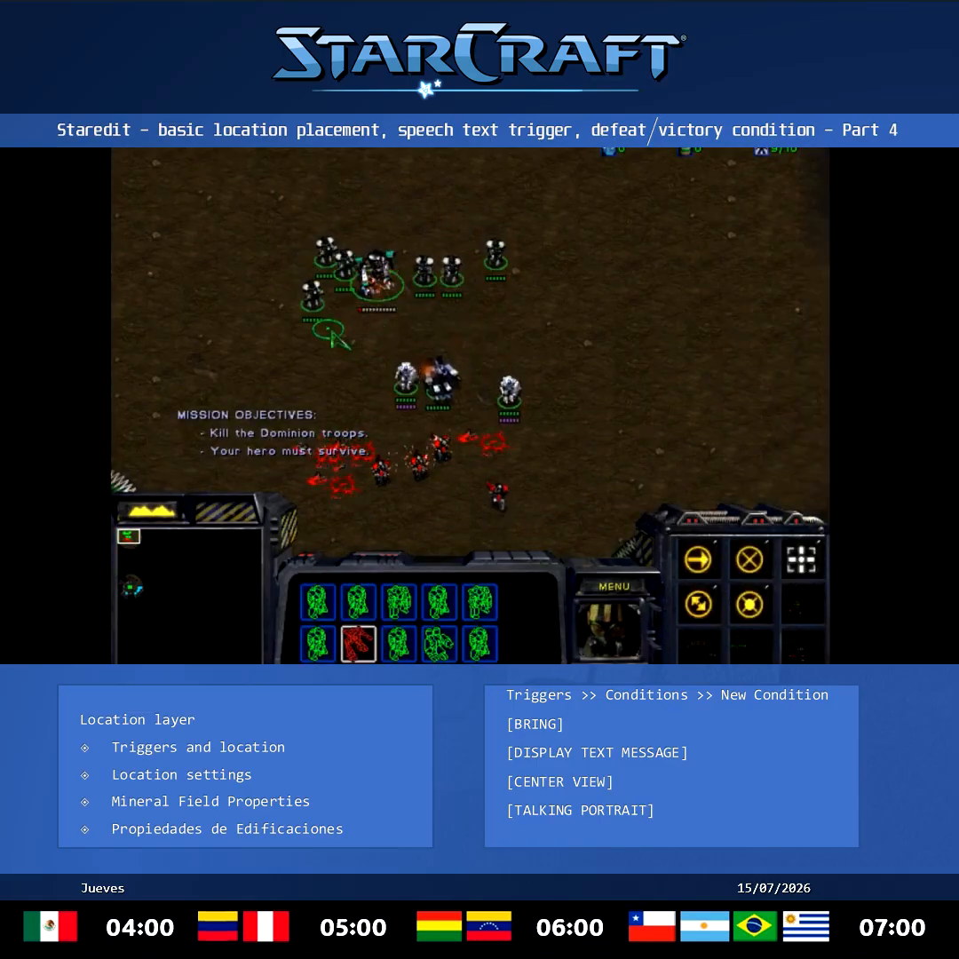
click(380, 273)
drag(258, 200, 613, 458)
drag(182, 428, 417, 477)
drag(455, 416, 247, 175)
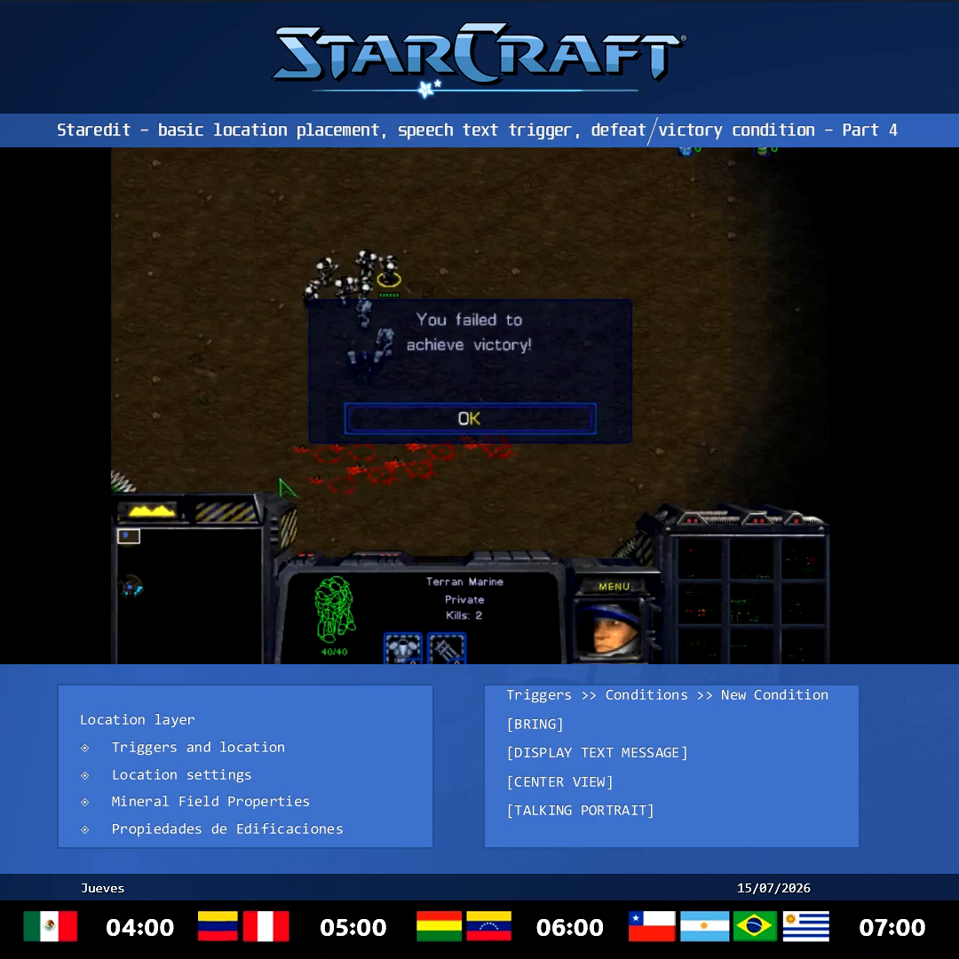
Dismiss the defeat message and score screen, and start the reloaded tutorial mission.
click(469, 419)
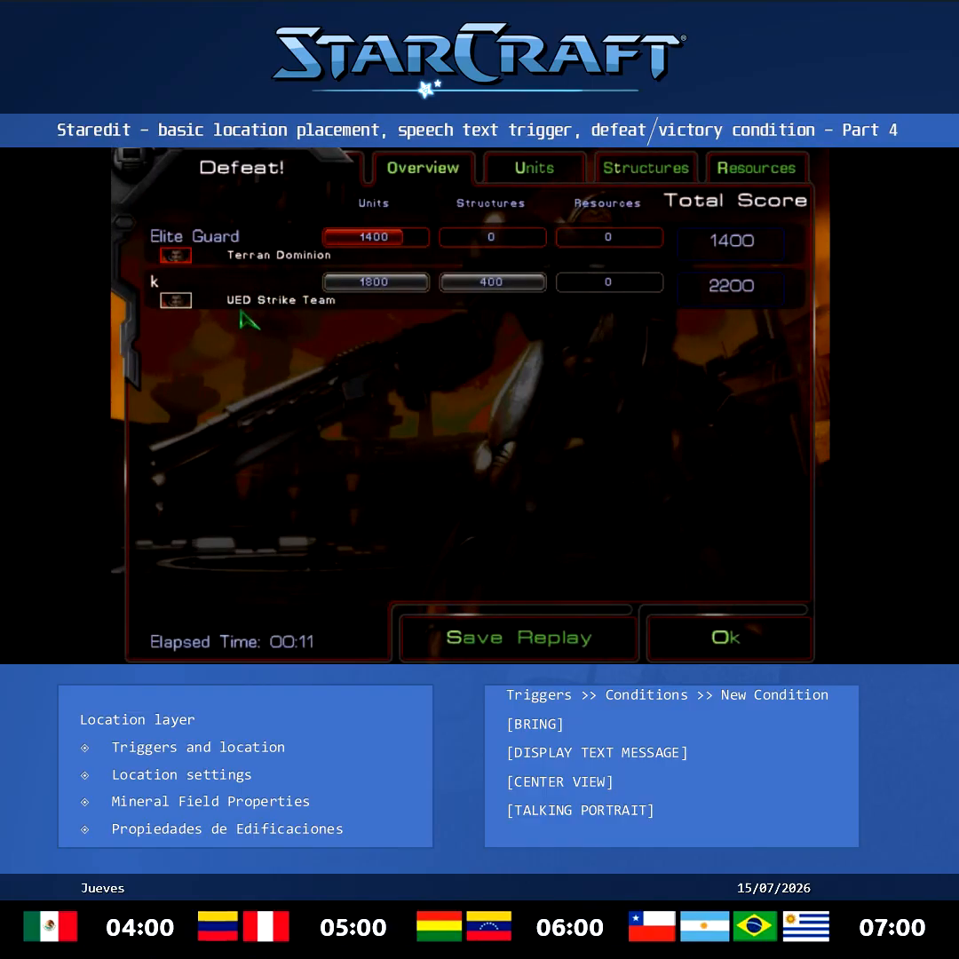
click(728, 654)
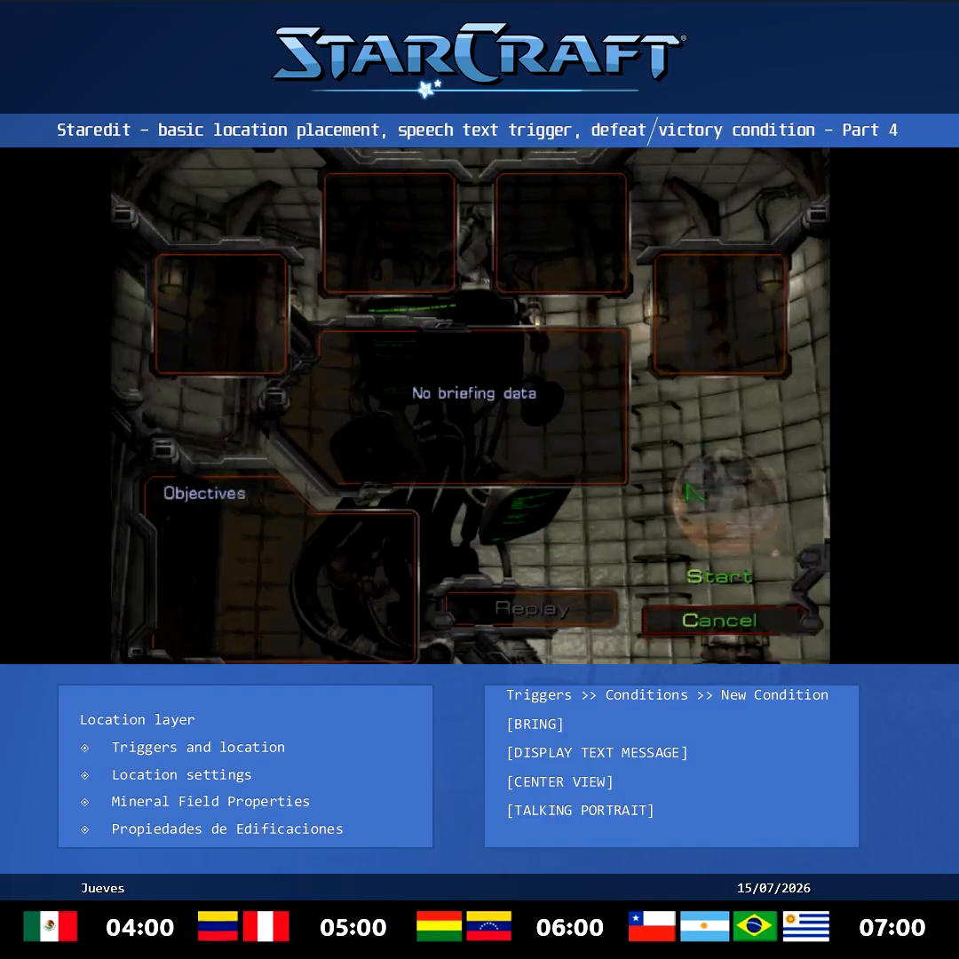
click(720, 576)
Send the UED squad forward against the Dominion troops and pull the UED Hero back north.
click(384, 253)
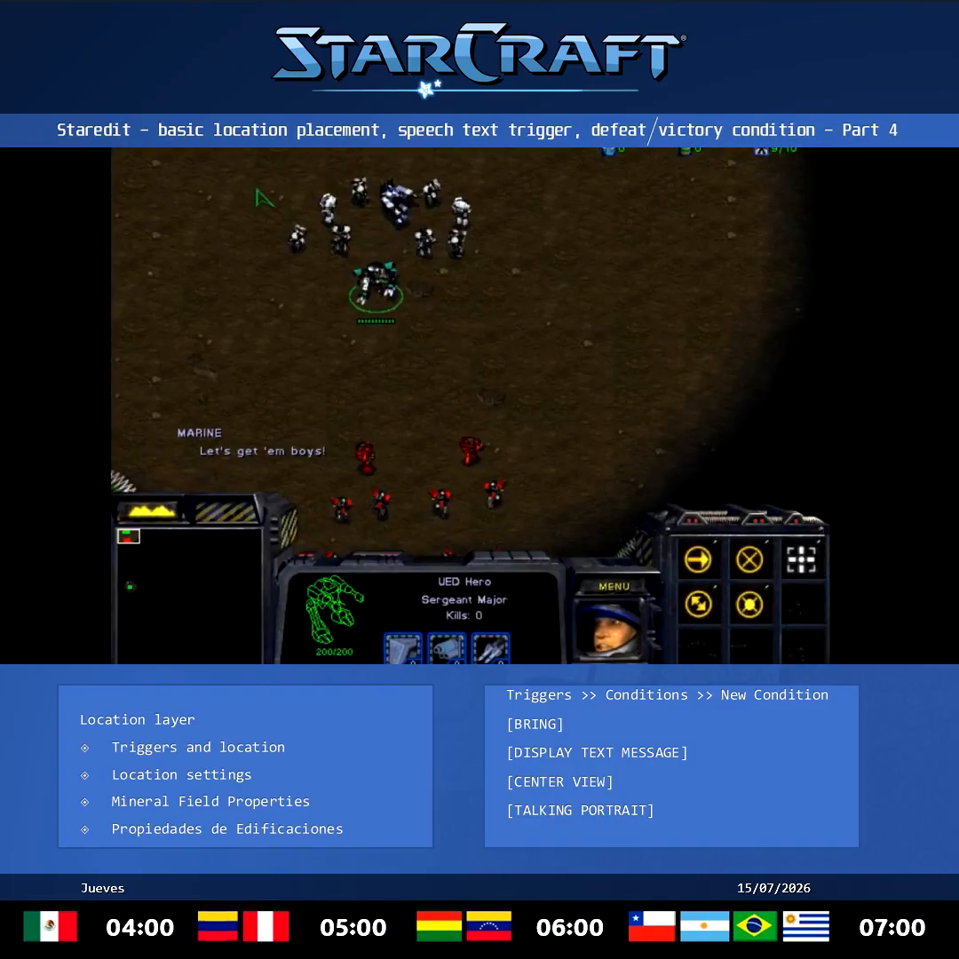
drag(259, 189, 500, 311)
right_click(449, 362)
click(377, 286)
right_click(345, 182)
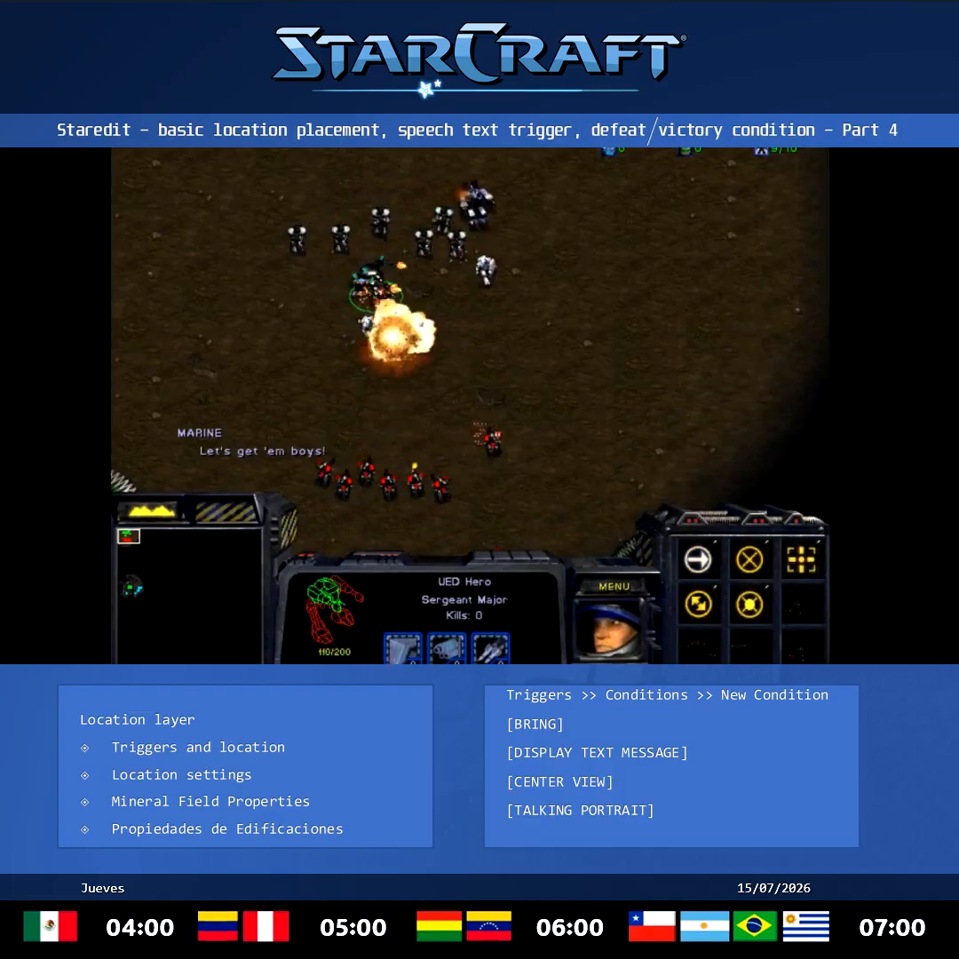
right_click(390, 160)
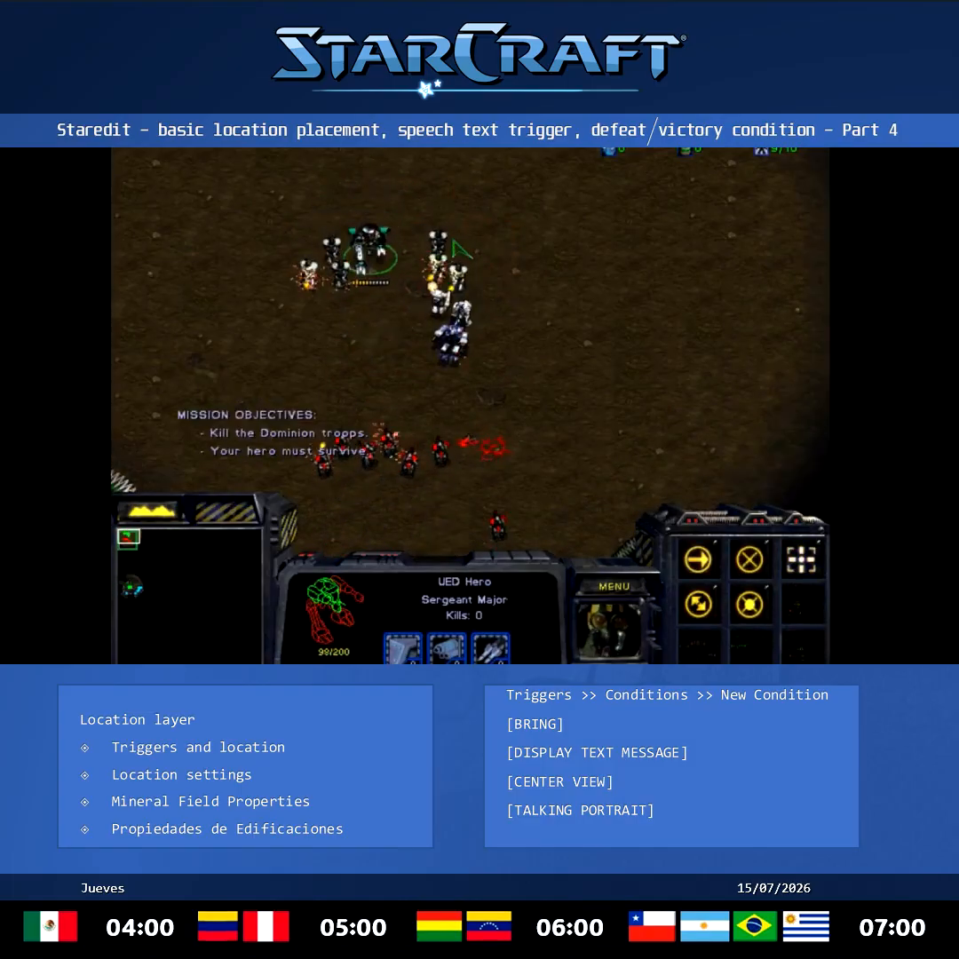
Regroup the UED units around the hero and send them south against the last Dominion troops.
click(440, 242)
drag(502, 233, 396, 355)
right_click(362, 341)
click(495, 509)
drag(510, 475, 298, 214)
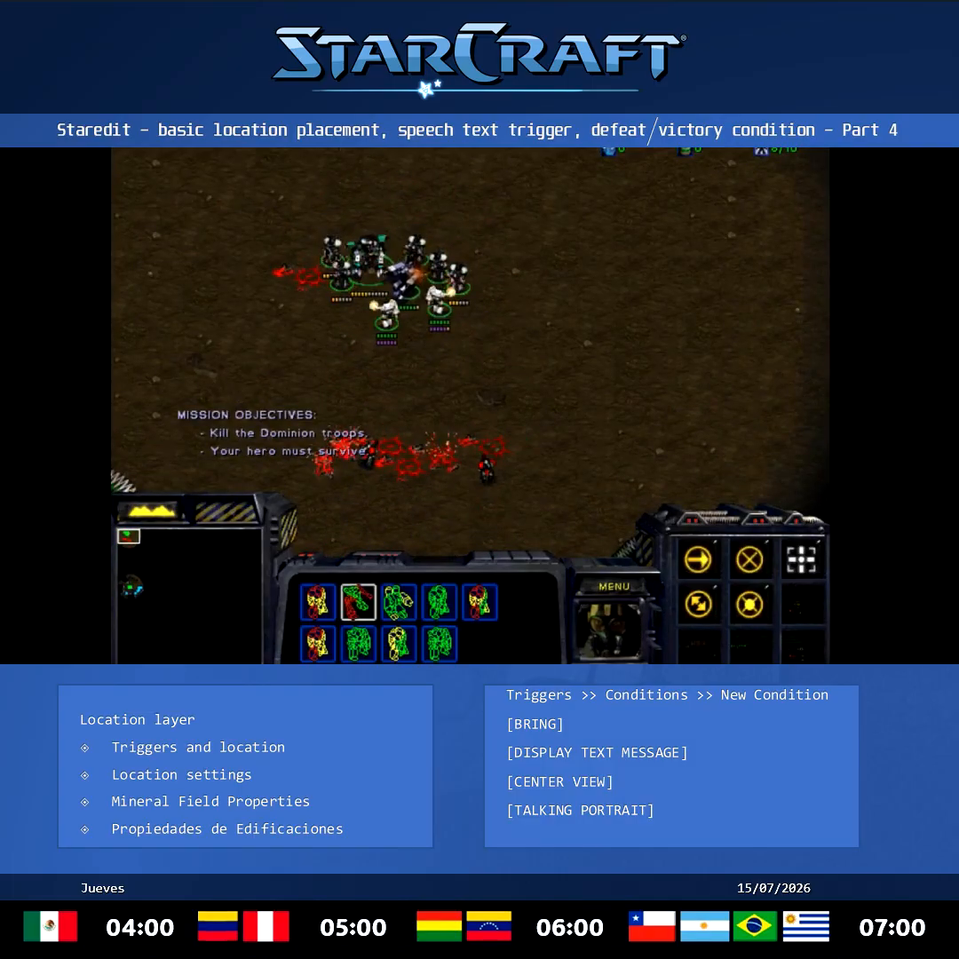
right_click(431, 455)
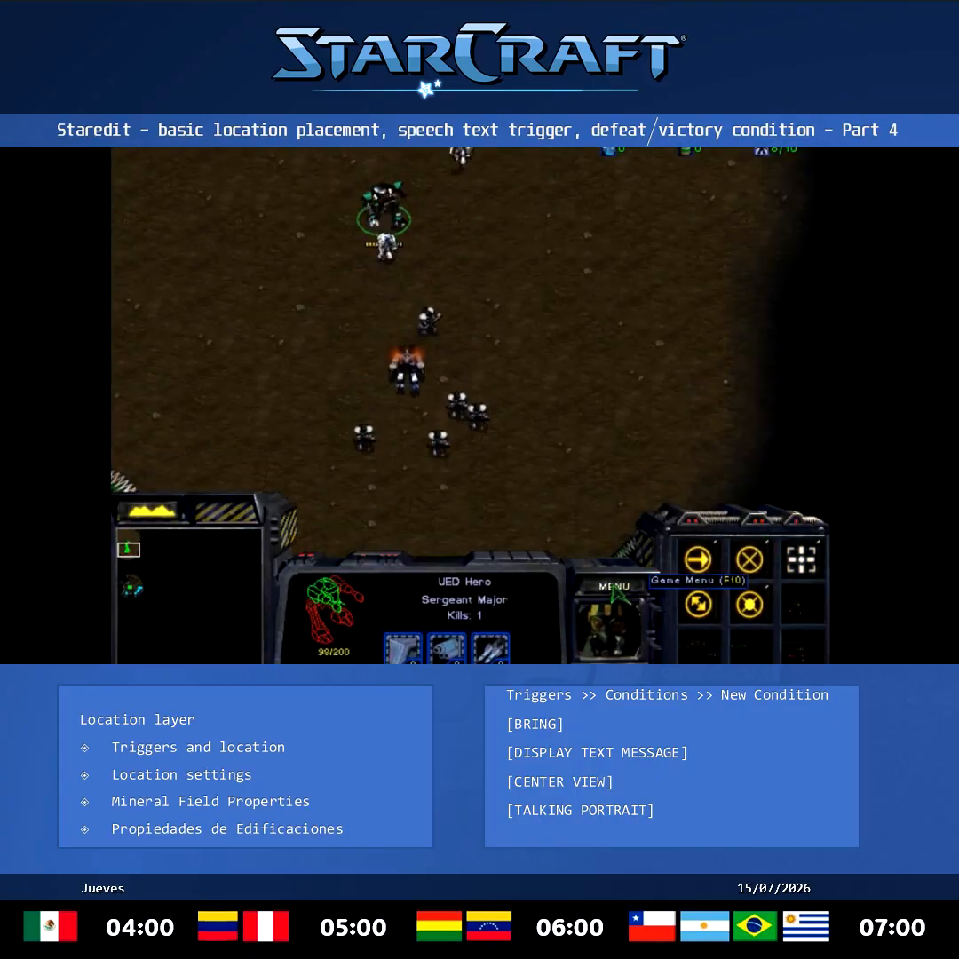
Check the Mission Objectives page in the game menu and return to the game.
key(F10)
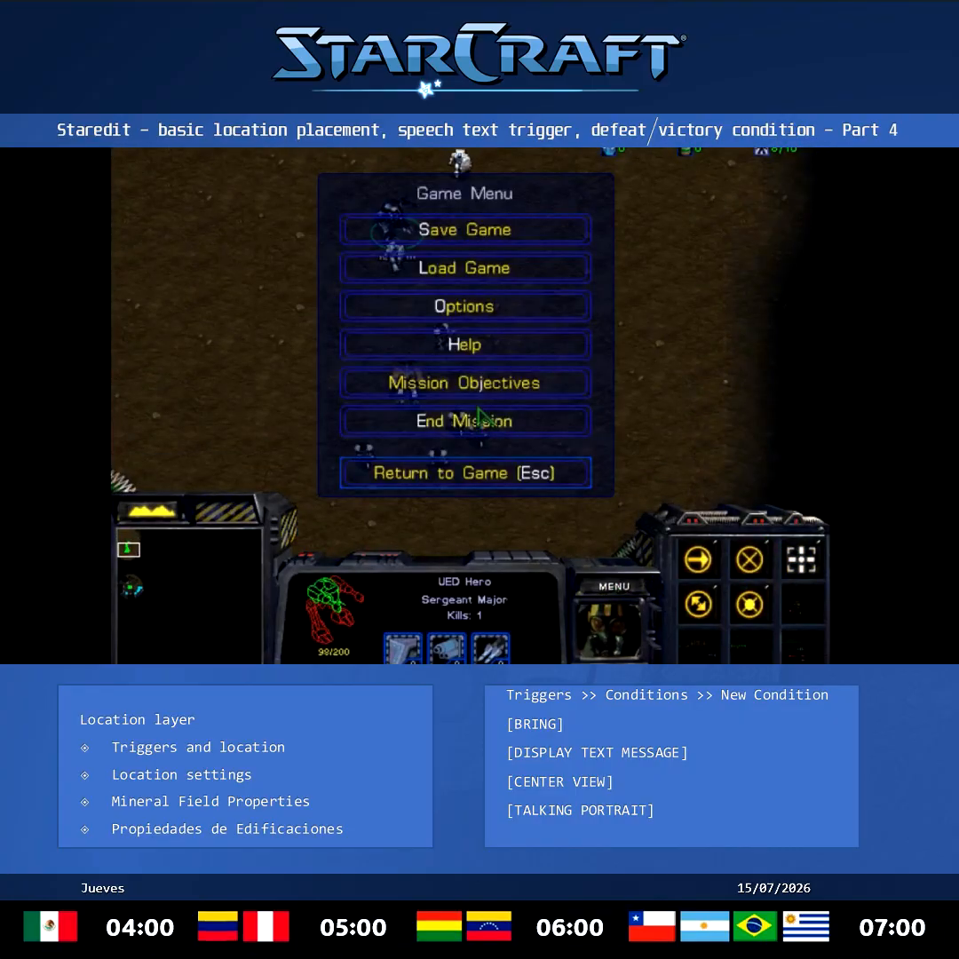
click(477, 383)
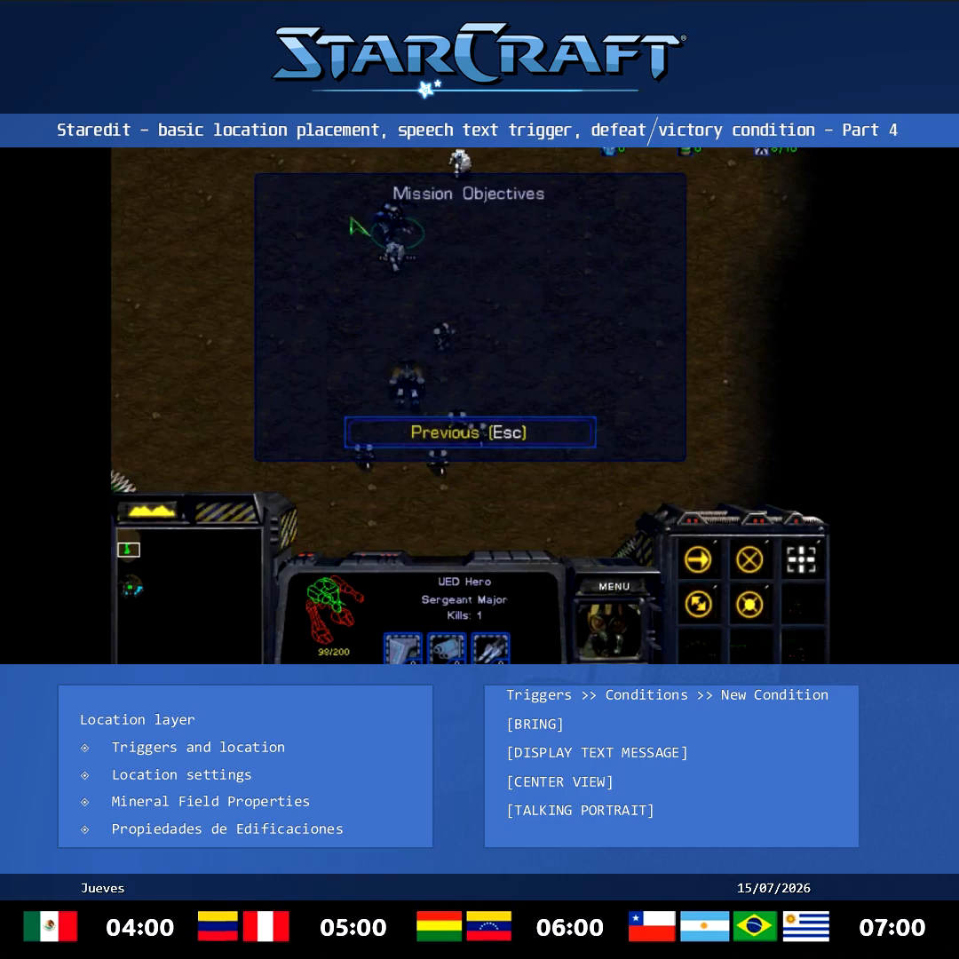
key(Escape)
key(Escape)
Select the whole UED squad together with the hero and march it south across the dirt.
drag(189, 157, 582, 474)
right_click(514, 360)
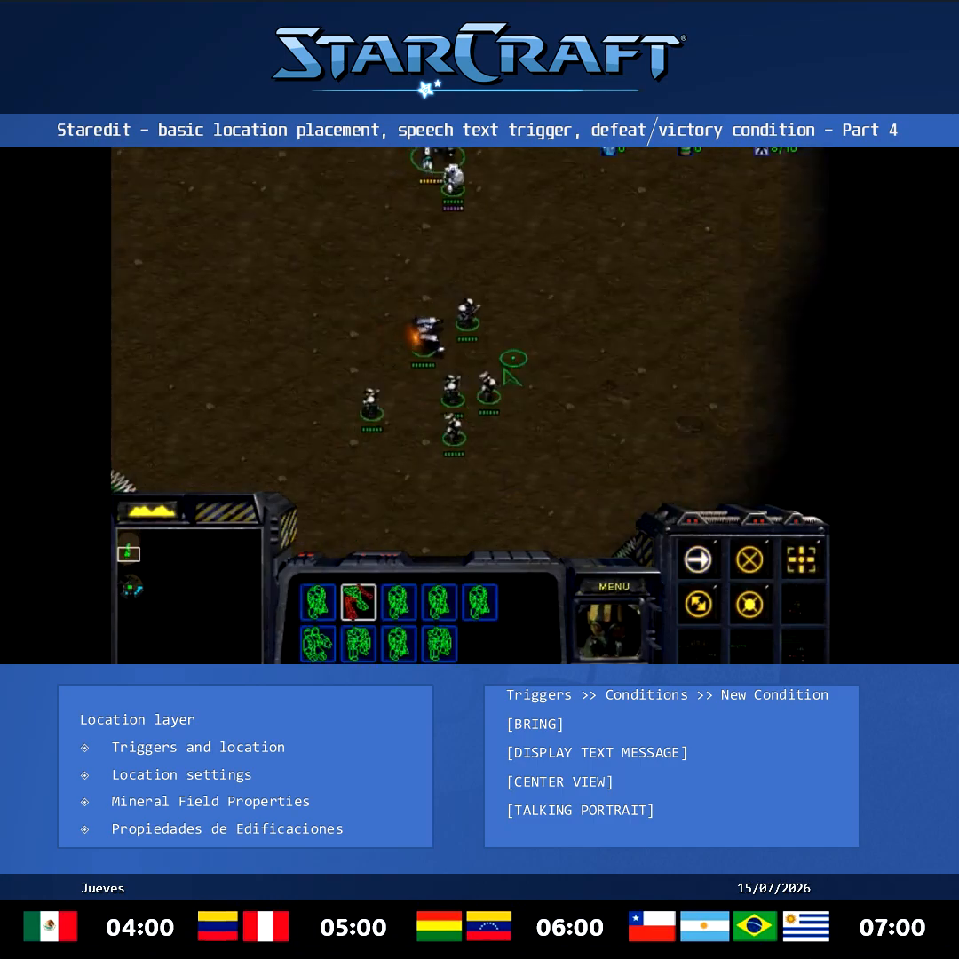
right_click(433, 359)
key(Down)
right_click(426, 396)
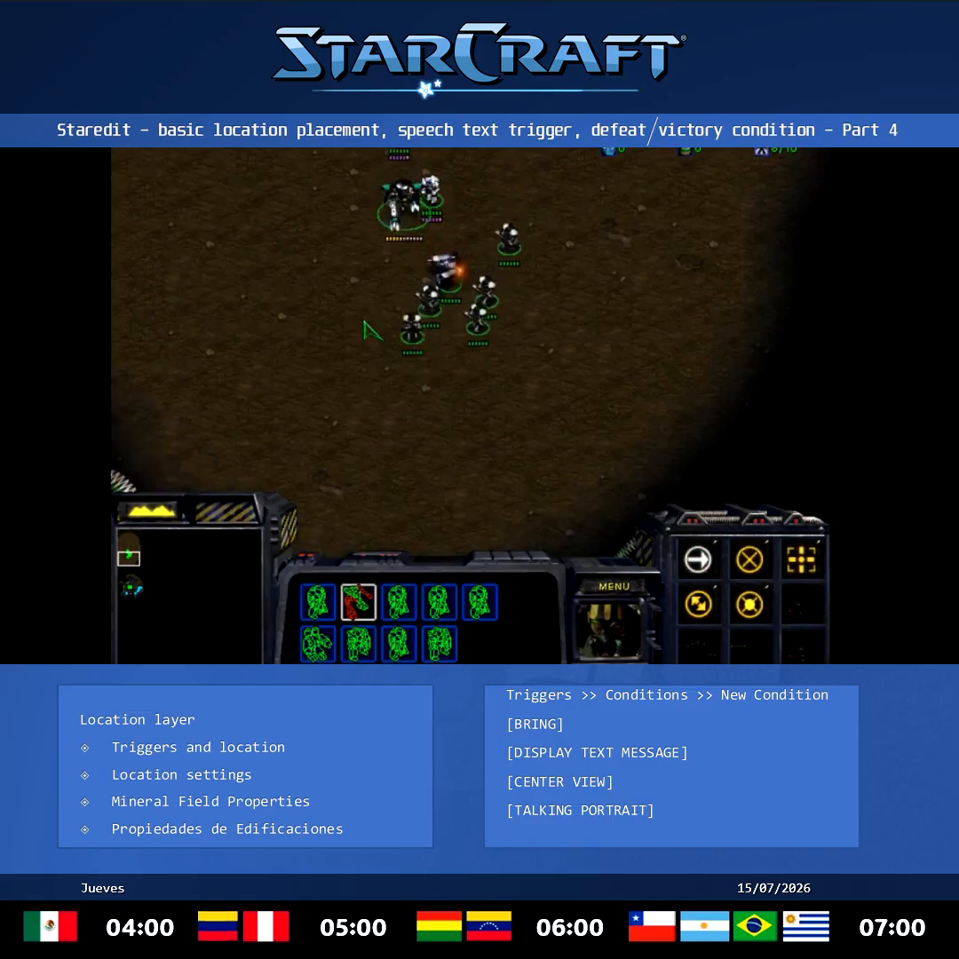
right_click(356, 346)
key(Down)
key(Down)
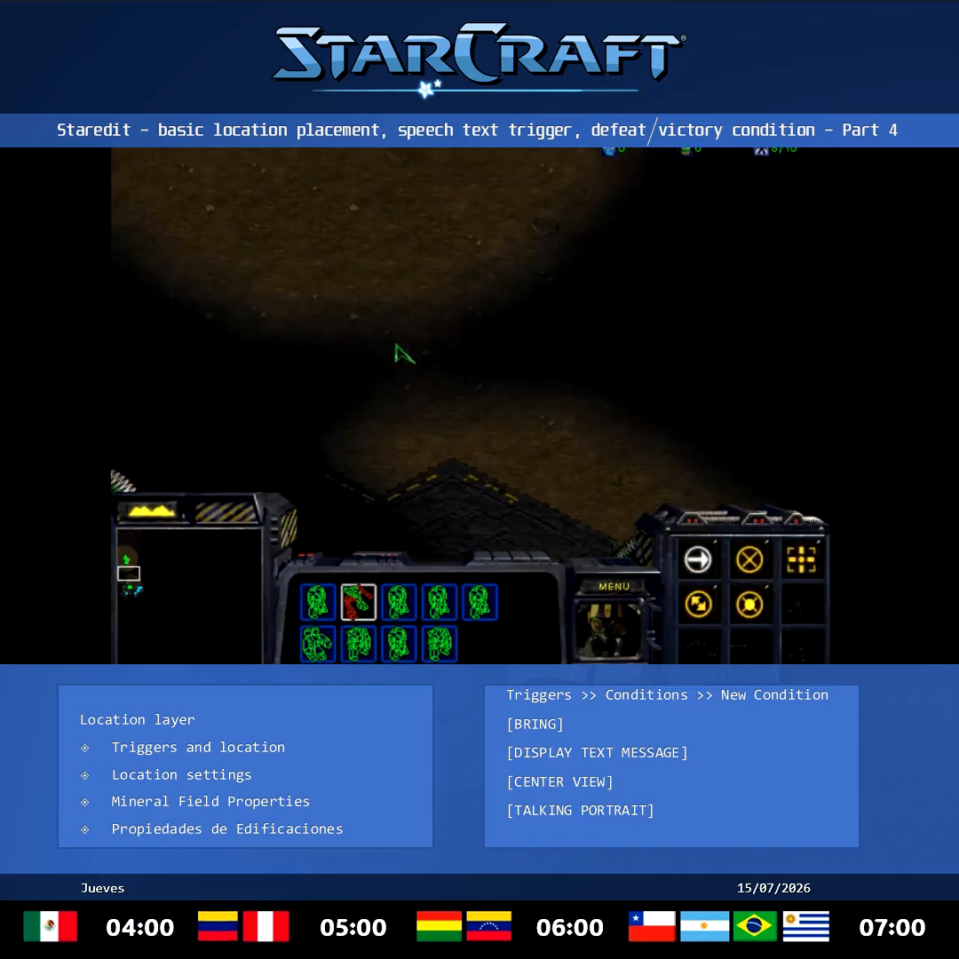
Continue moving the UED group south and southeast along the dirt beside the paved area.
key(Up)
right_click(398, 344)
key(Down)
right_click(505, 380)
key(Down)
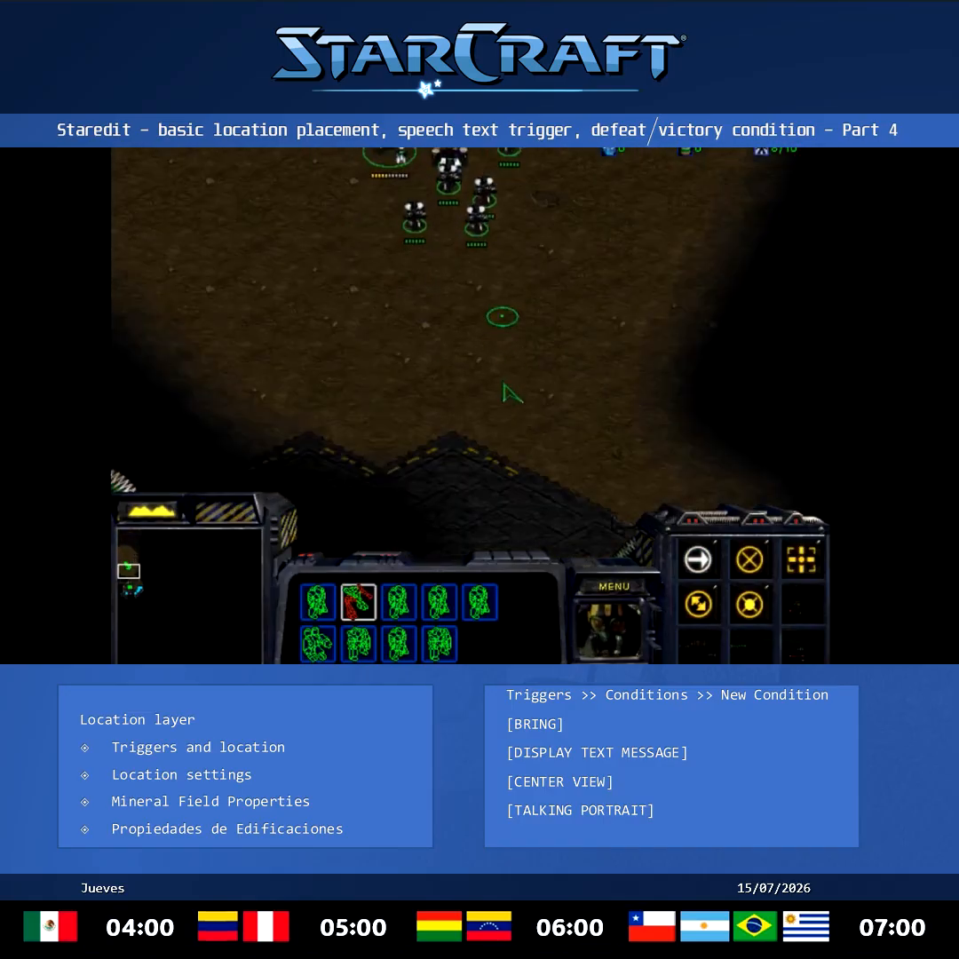
key(Down)
right_click(631, 268)
key(Right)
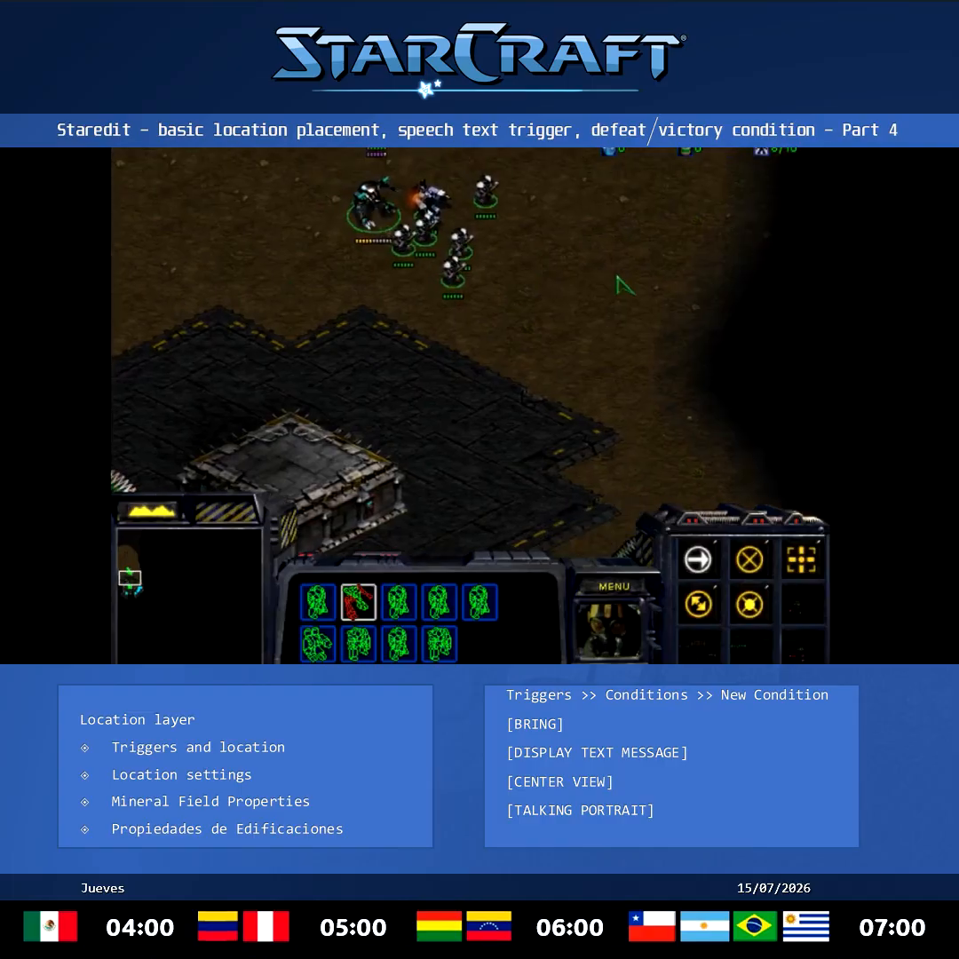
Single out the UED Hero and send it onto the pavement beside the raised platform to reach the victory location.
right_click(475, 265)
click(492, 252)
key(Down)
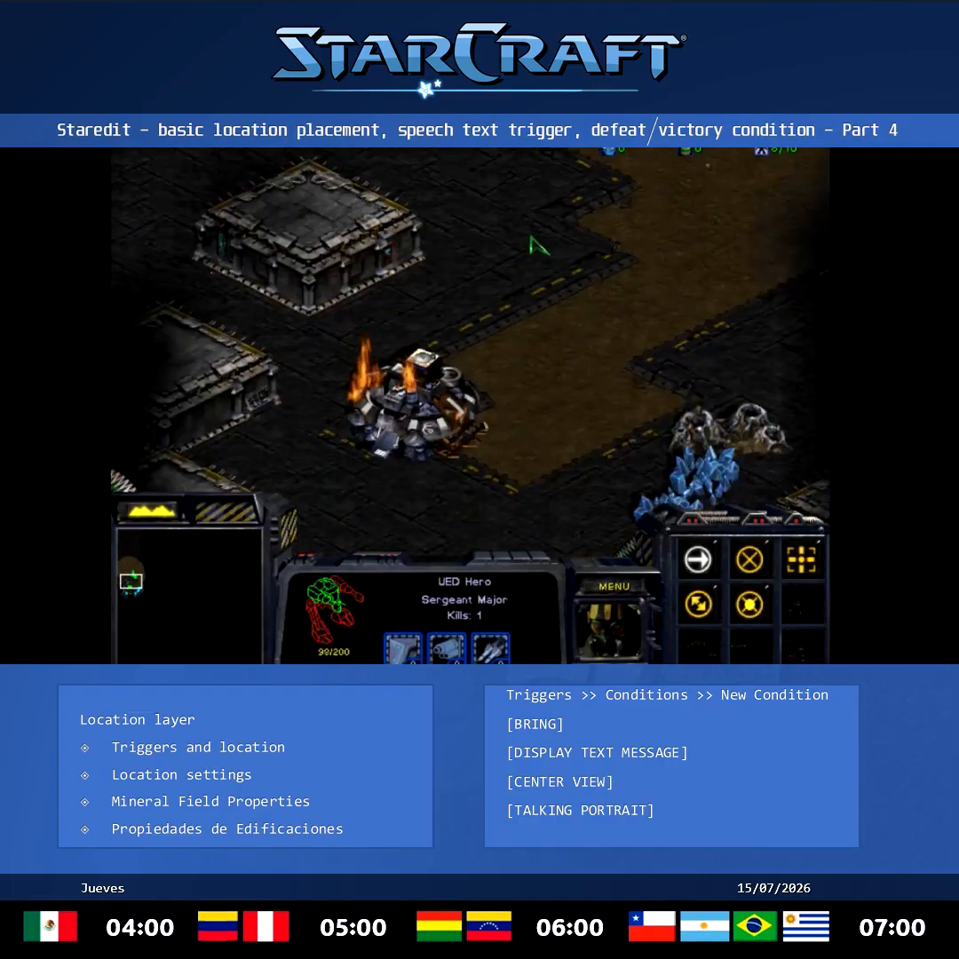
right_click(444, 281)
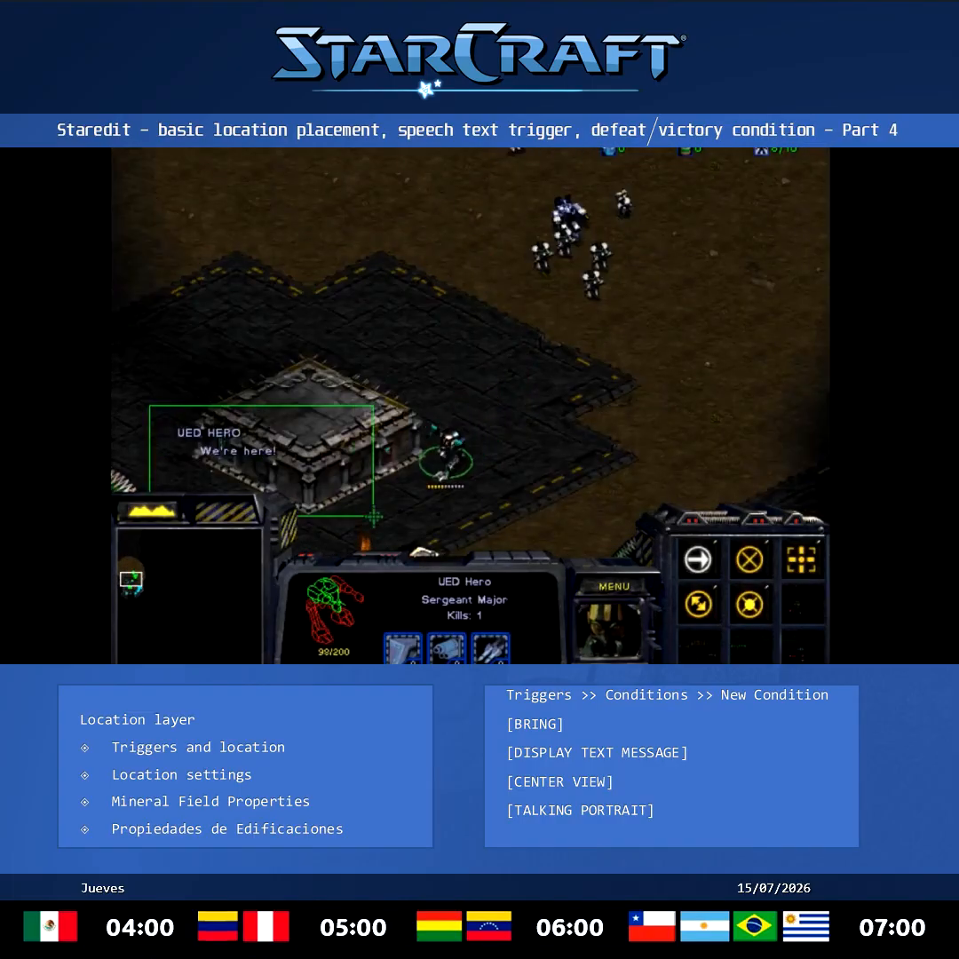
Select the remaining UED troops on the dirt and order them south toward the hero.
drag(344, 488, 344, 488)
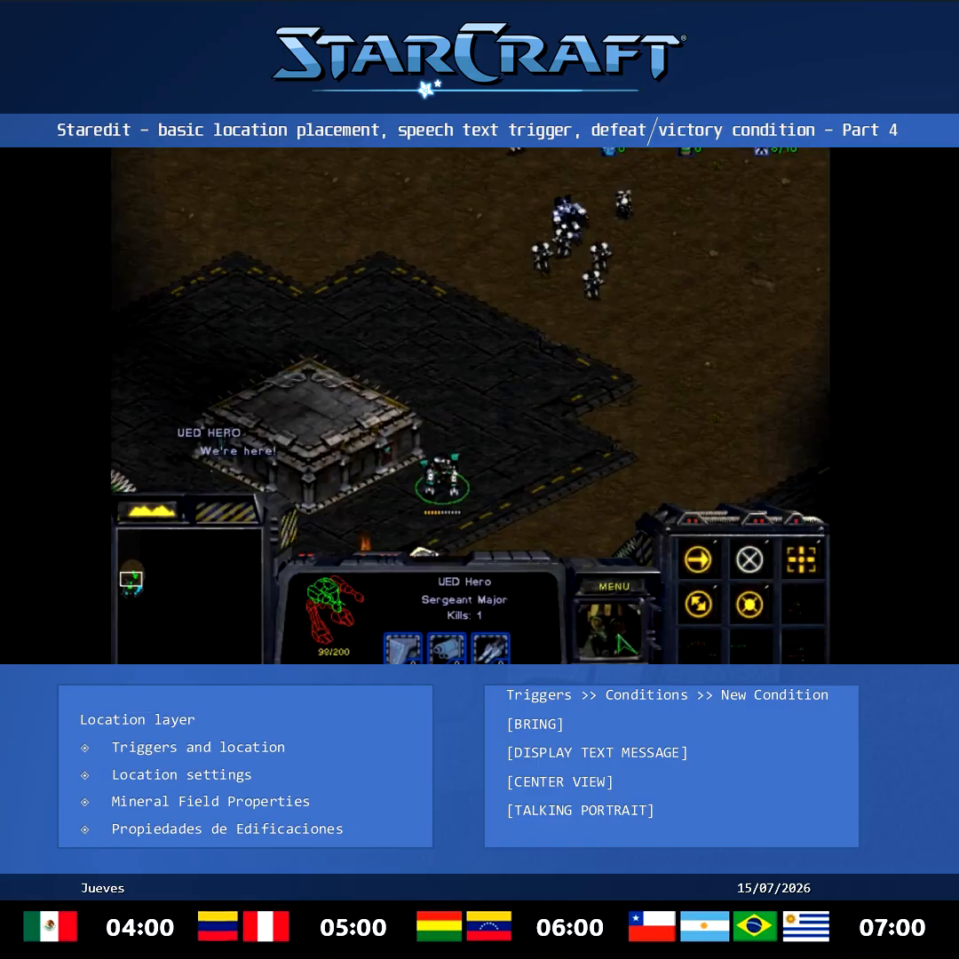
key(Up)
drag(430, 177, 652, 466)
key(Down)
right_click(543, 444)
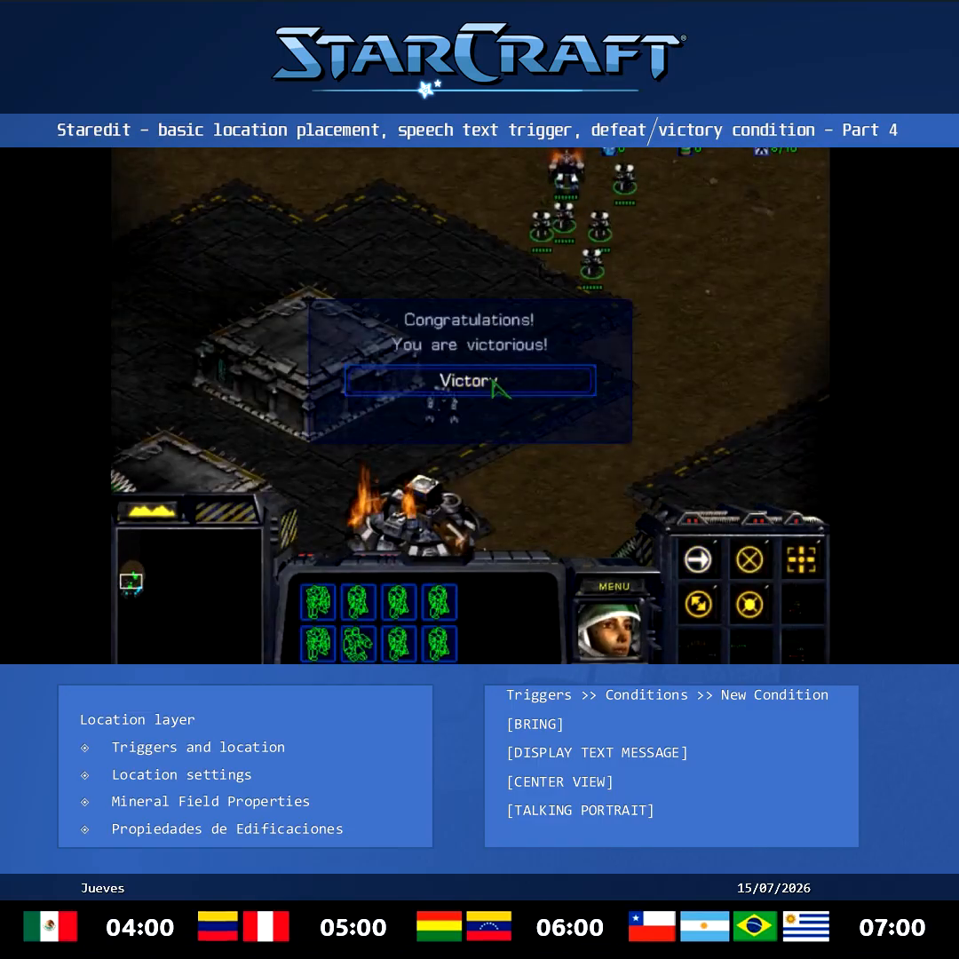
Accept the victory message and close the score screen.
click(494, 382)
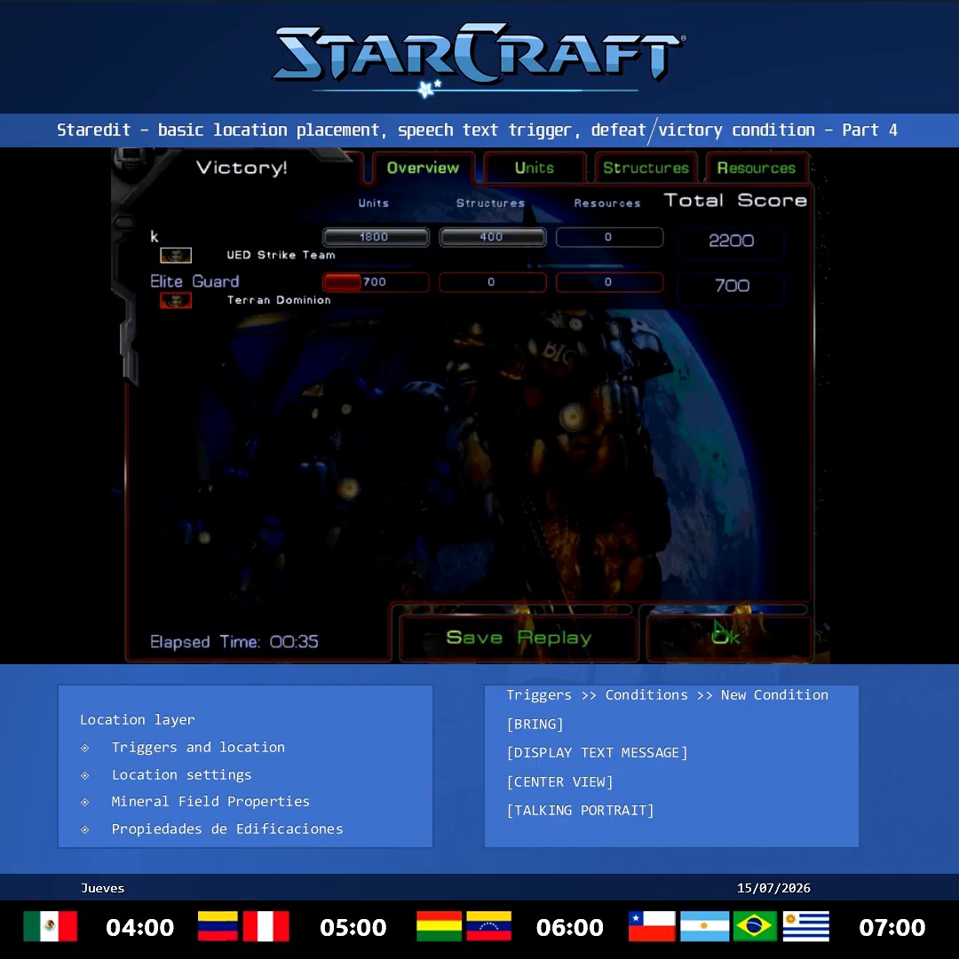
click(705, 654)
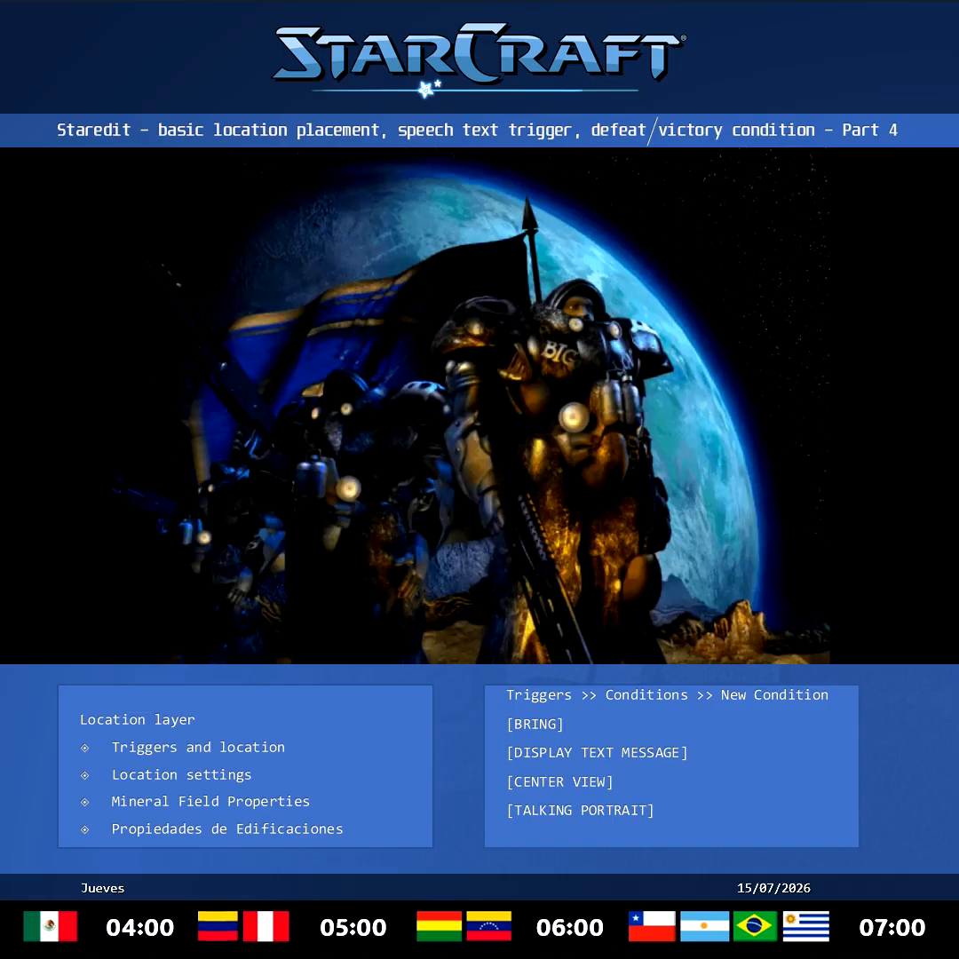